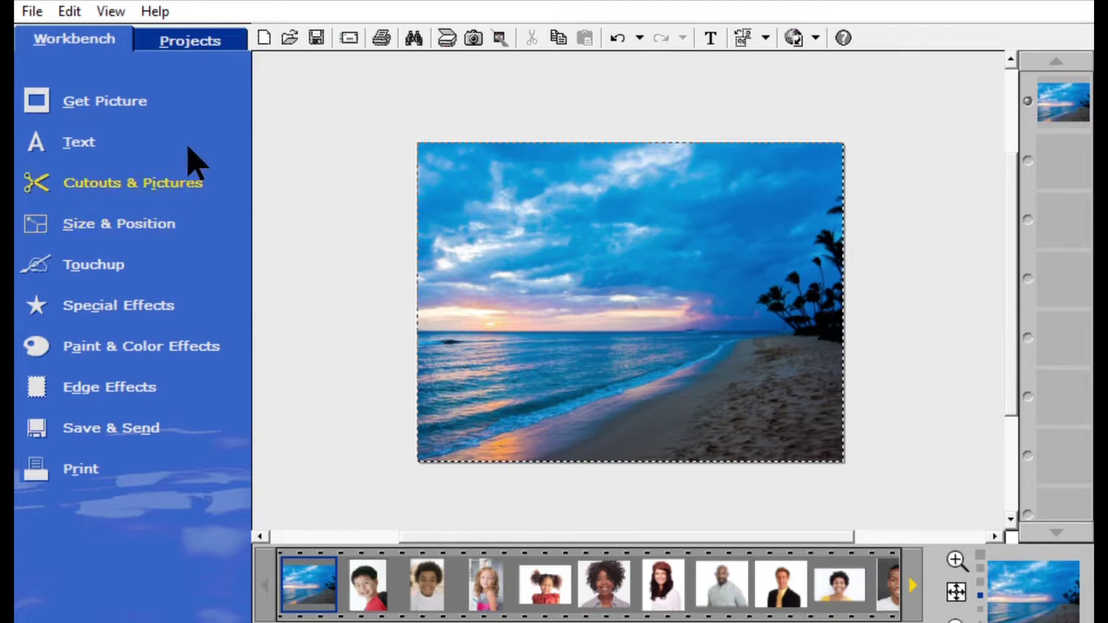
- Add a white square shape and resize it into a small upright card on the sky
left_click(178, 184)
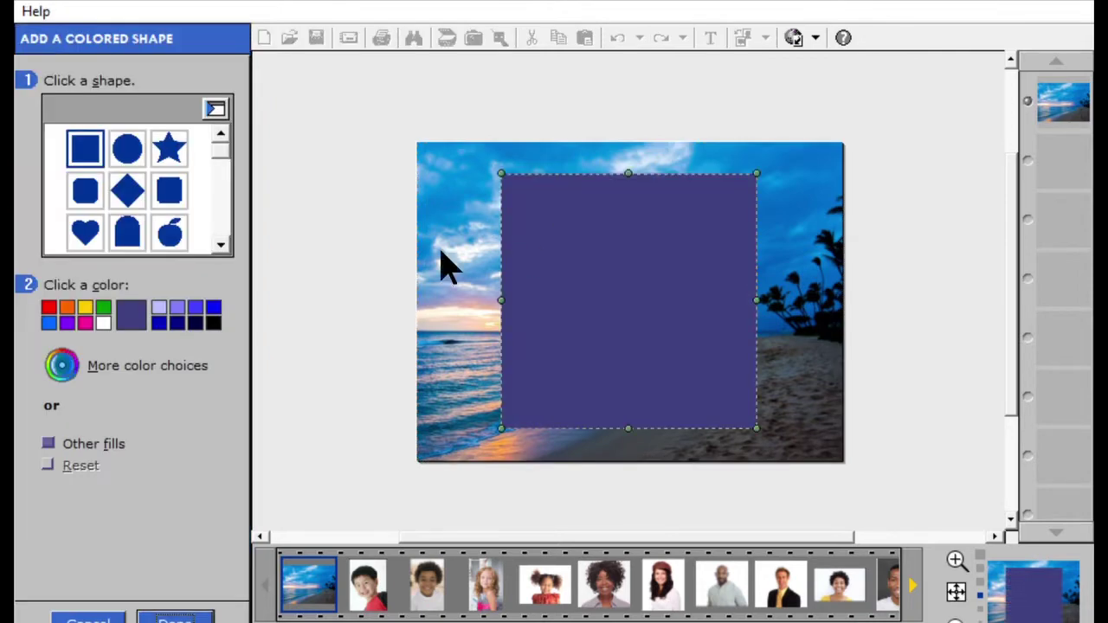
left_click(105, 322)
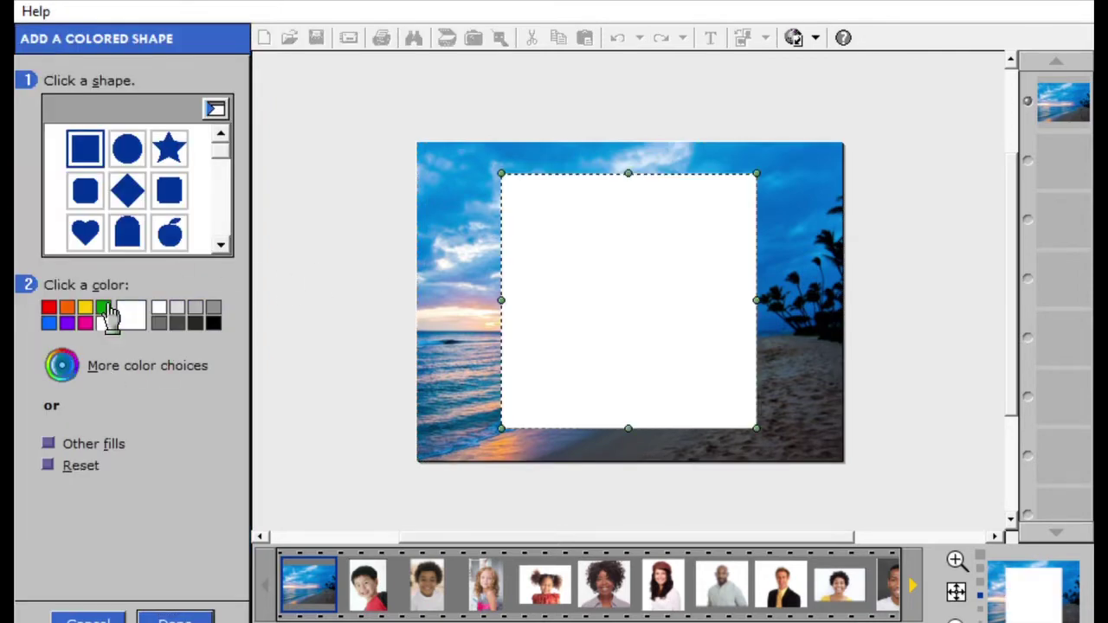
left_click_drag(757, 428, 567, 233)
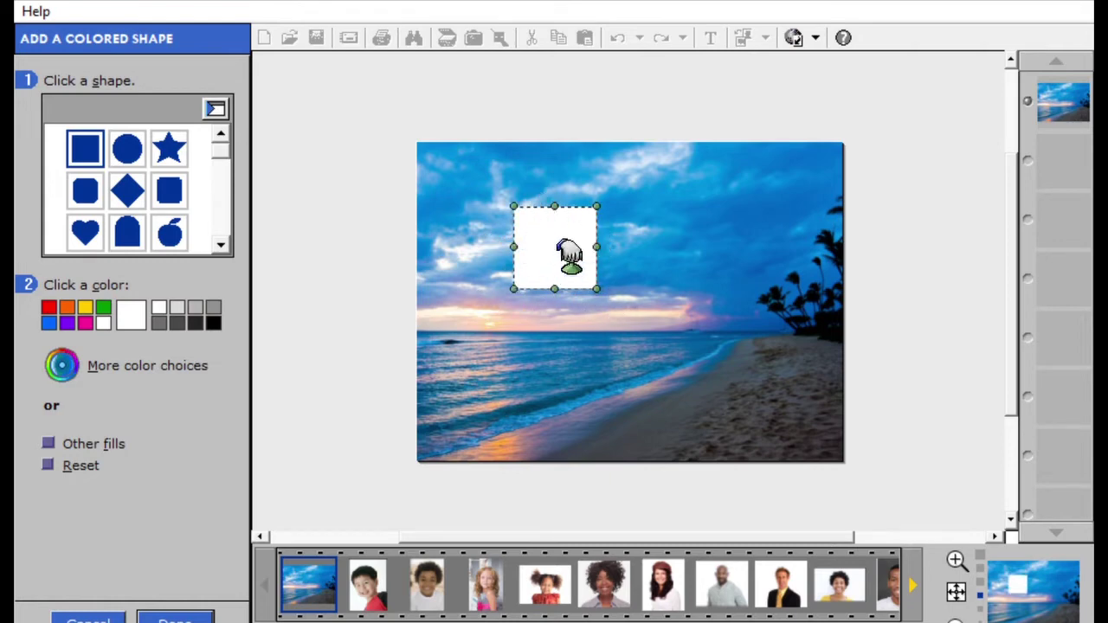
left_click_drag(554, 289, 562, 304)
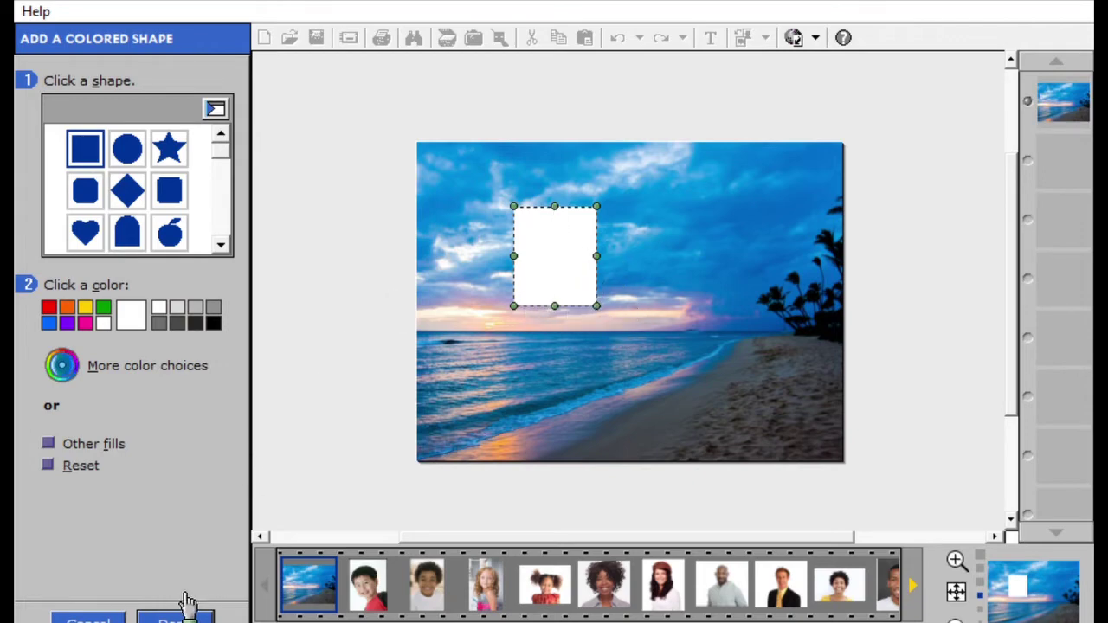
left_click(175, 619)
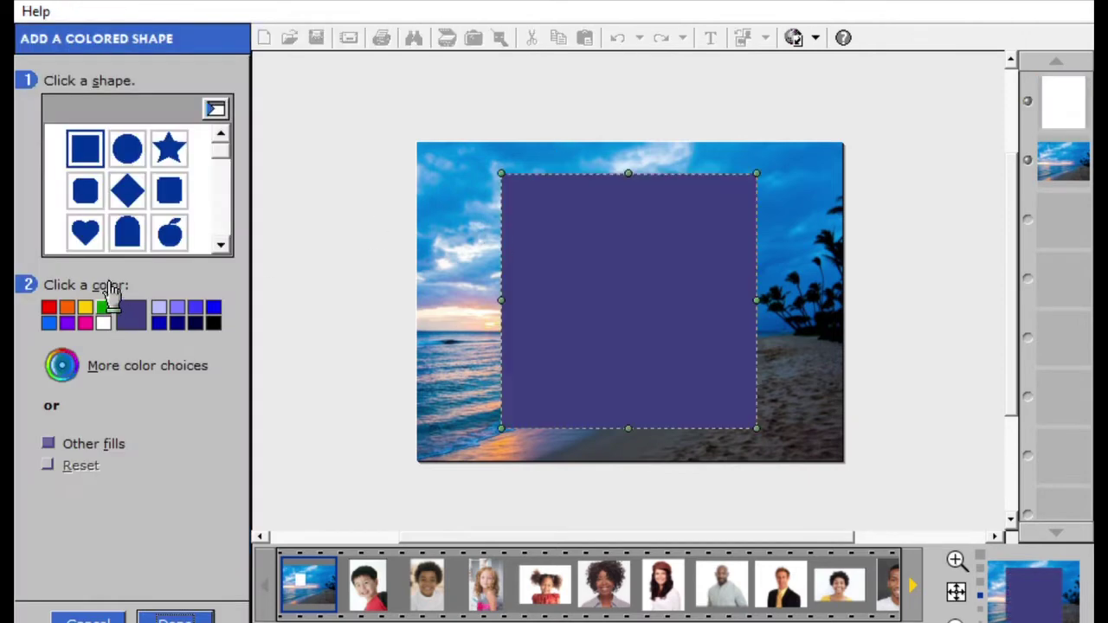
- Add a second square, shrink it, and place it in the upper part of the white card
left_click_drag(519, 424, 701, 247)
left_click_drag(709, 198, 582, 250)
scroll(581, 248, "up", 2)
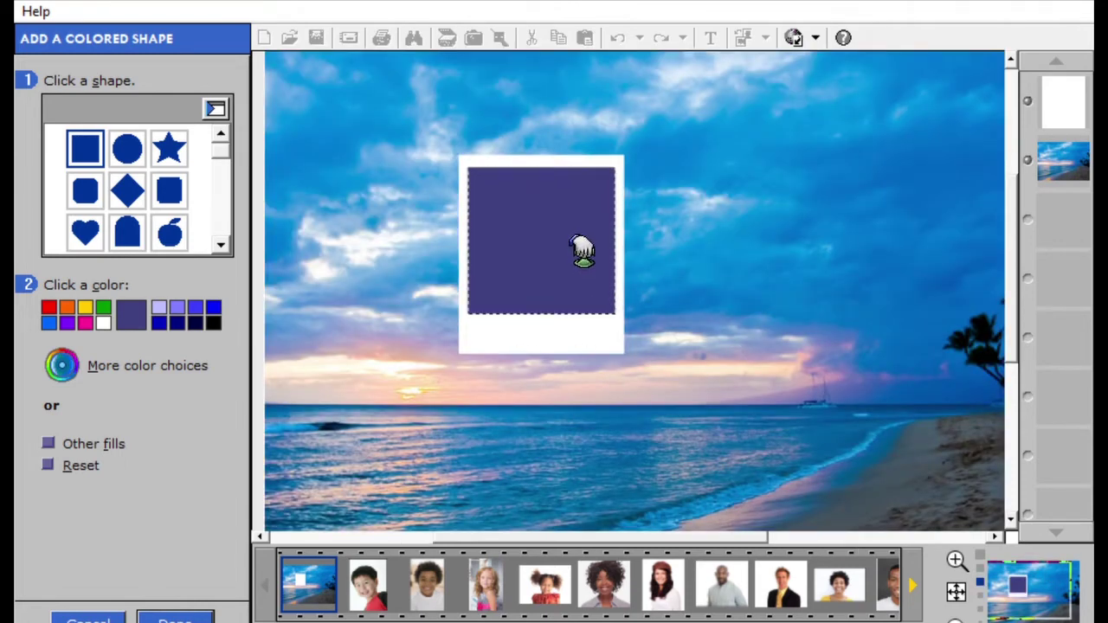
left_click(582, 251)
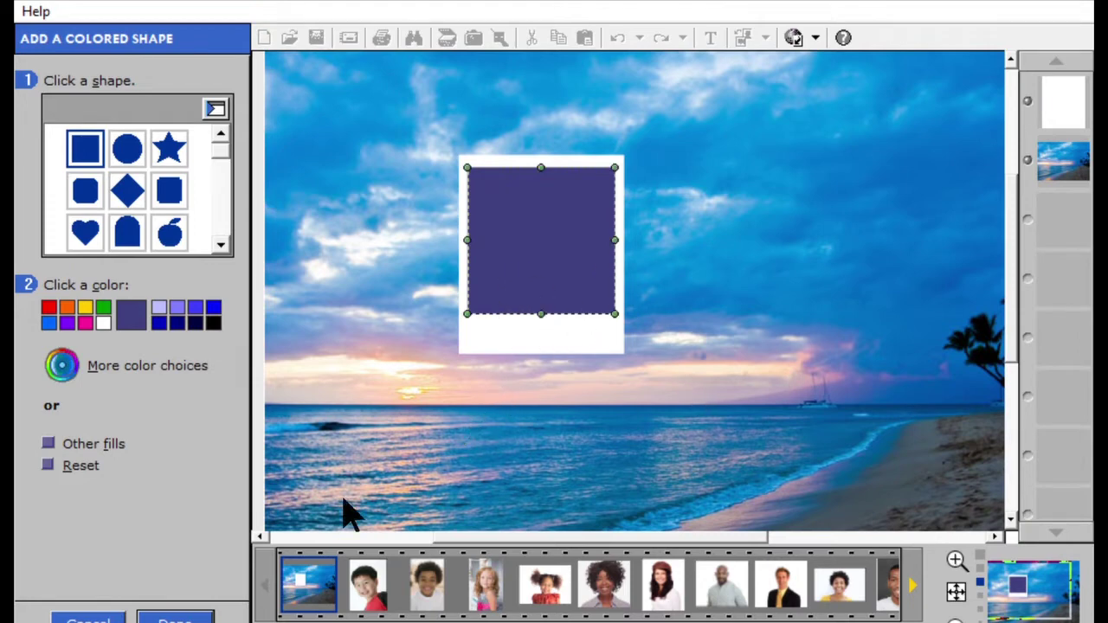
left_click(178, 617)
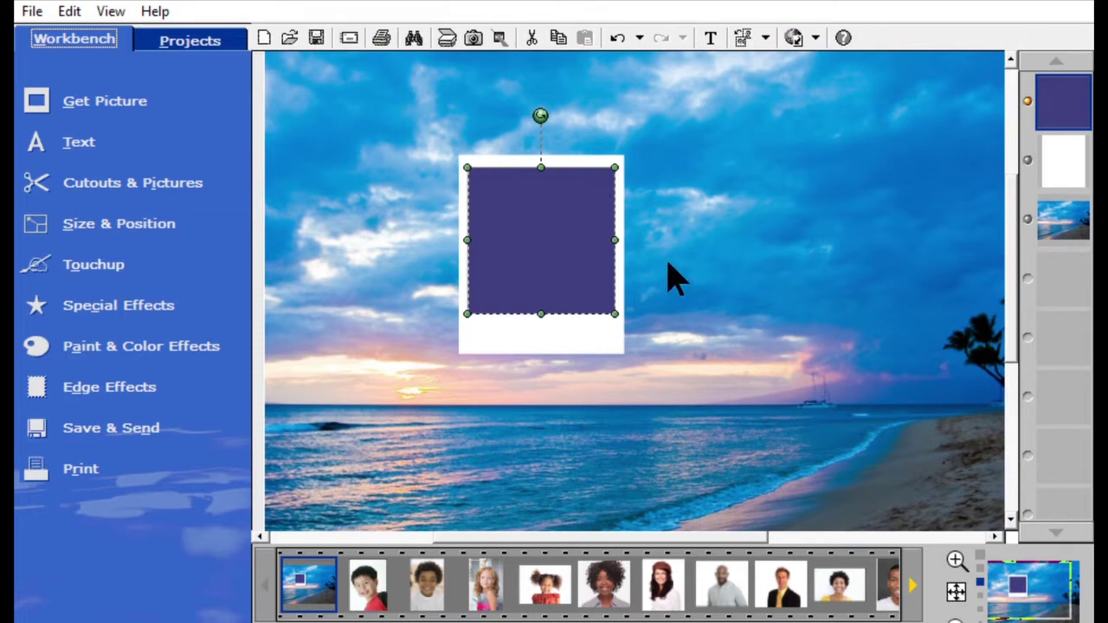
- Nudge the purple square slightly up-left inside the card, then add a default text object
scroll(675, 275, "up", 2)
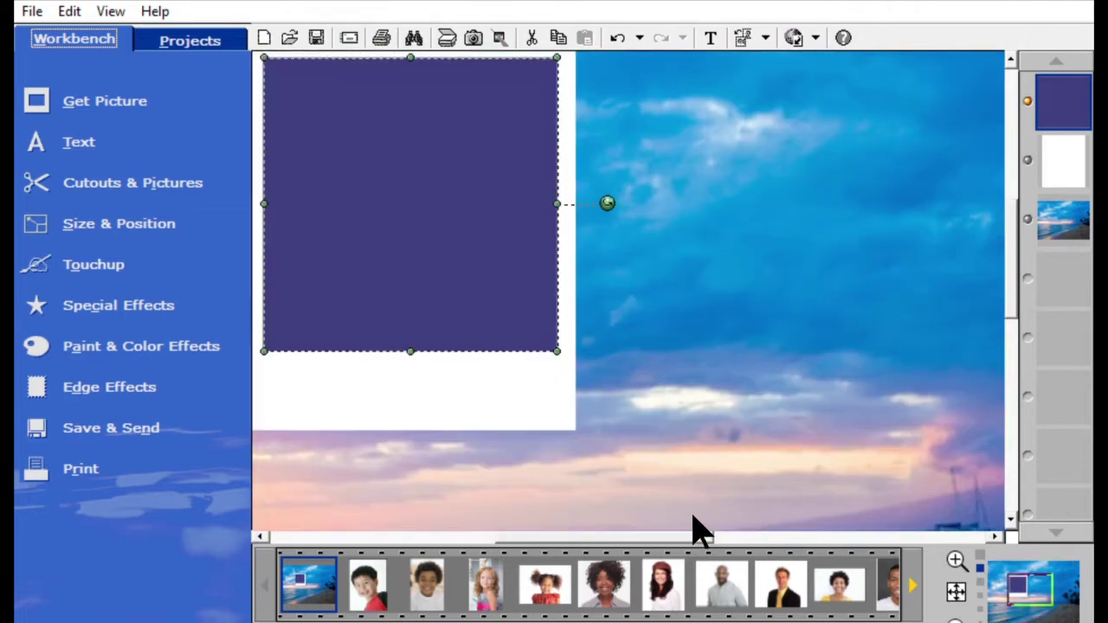
left_click_drag(692, 535, 630, 530)
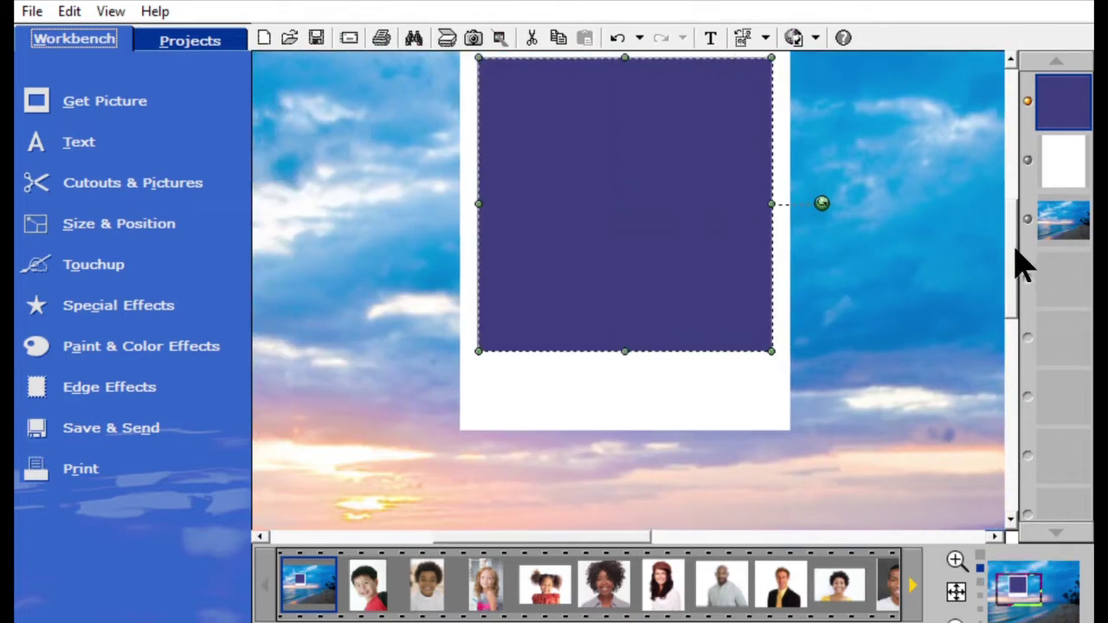
left_click_drag(1015, 270, 1014, 248)
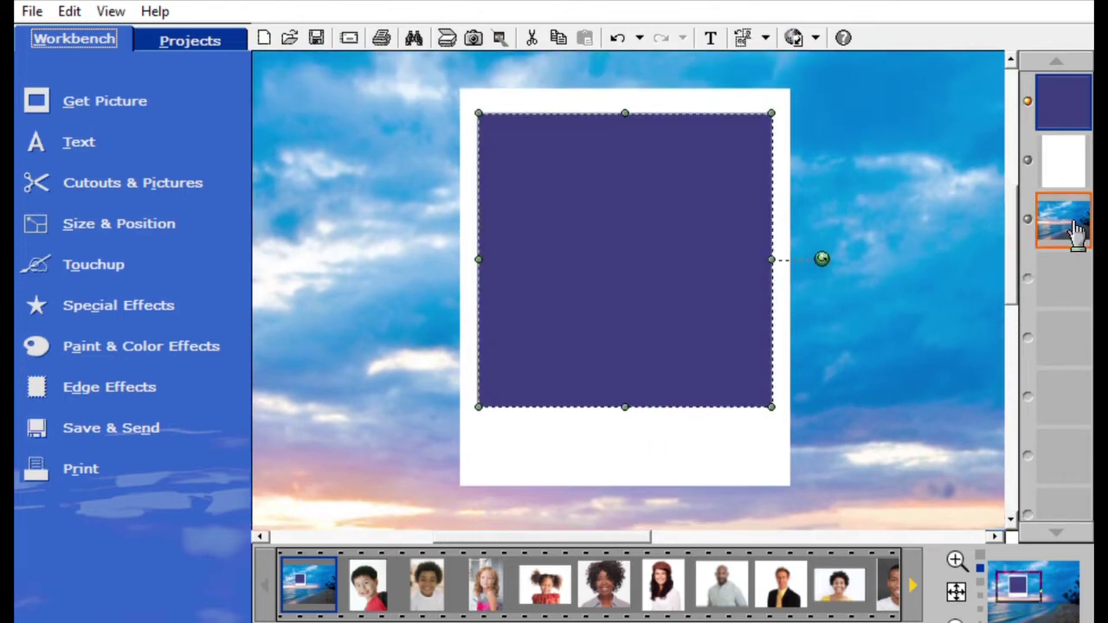
left_click(725, 215)
left_click_drag(725, 214, 727, 210)
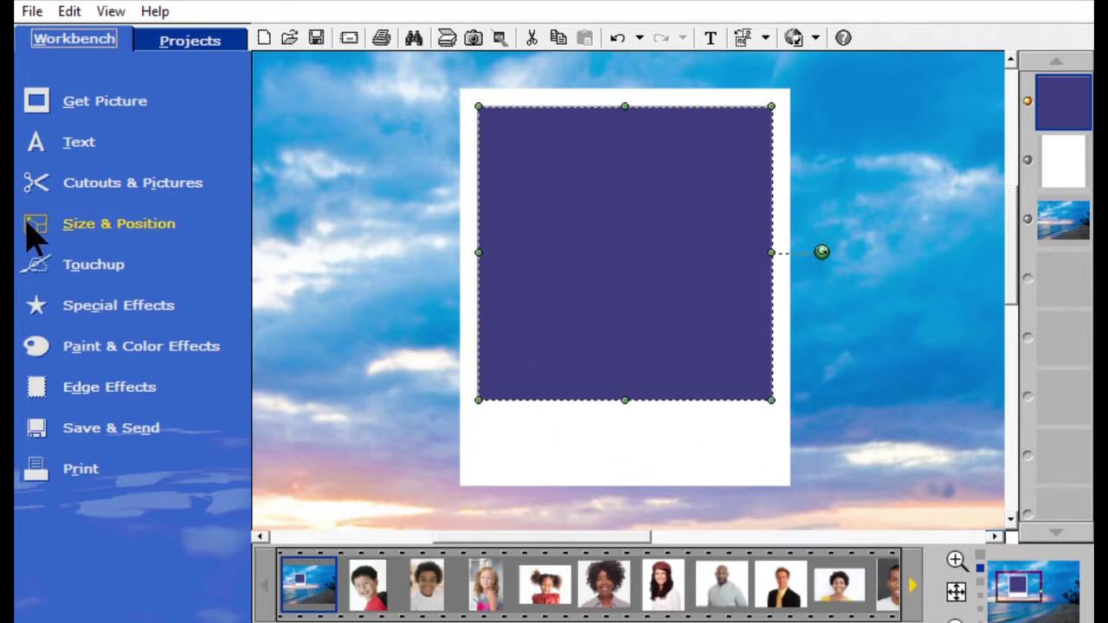
left_click(80, 132)
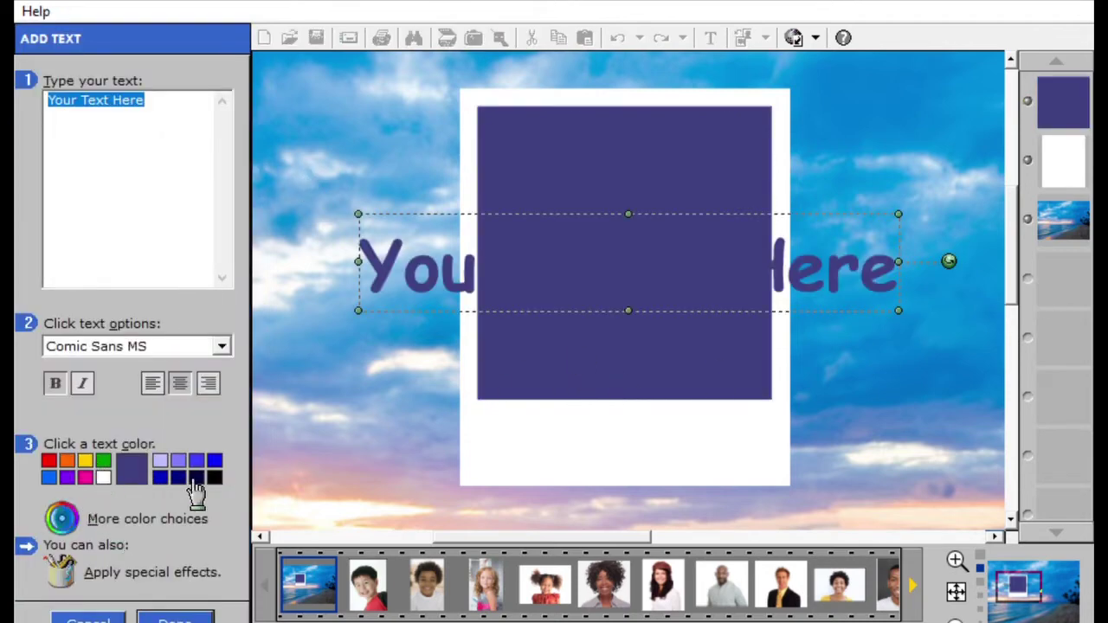
- Make the placeholder text black, shrink it, and place it on the card's bottom white strip
left_click(215, 475)
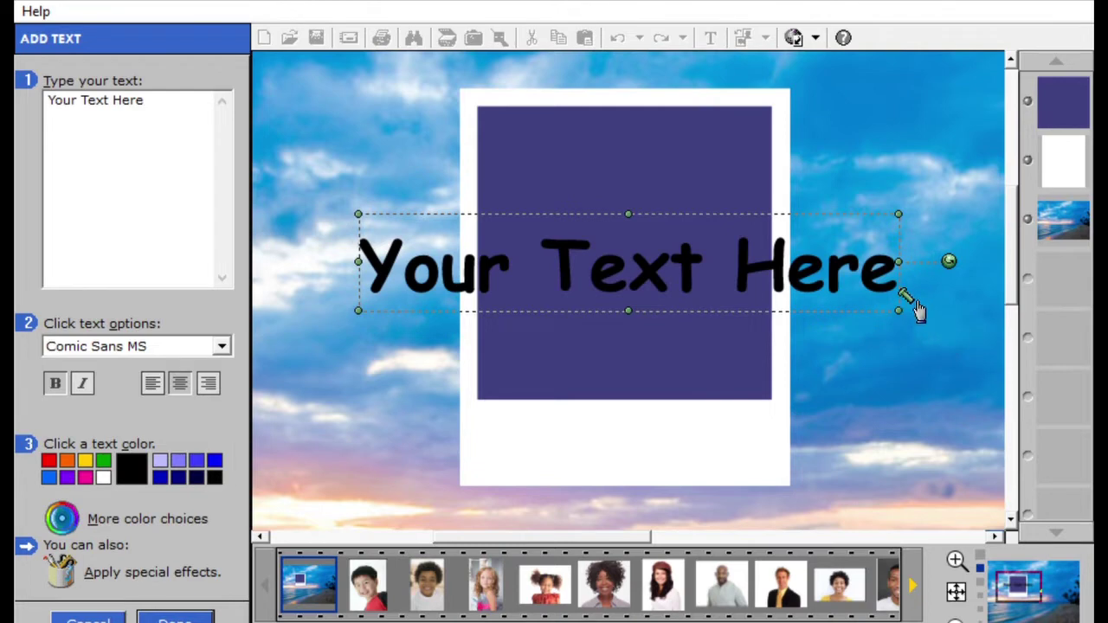
left_click_drag(899, 309, 631, 251)
left_click_drag(552, 227, 683, 442)
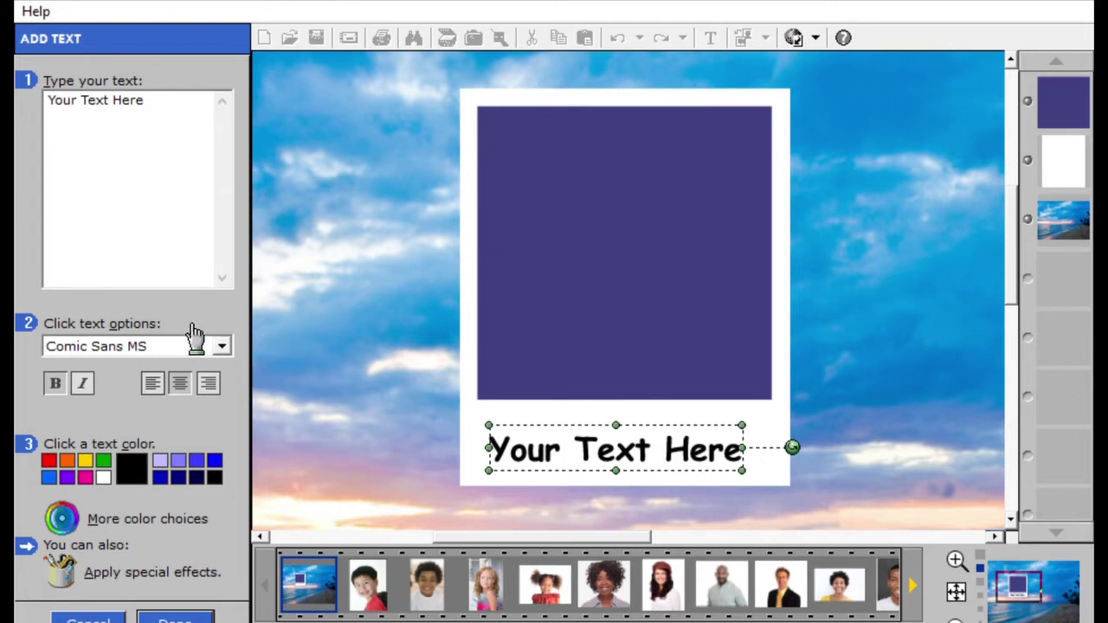
- Set the caption font to Edwardian Script ITC and add a second text object
left_click(192, 338)
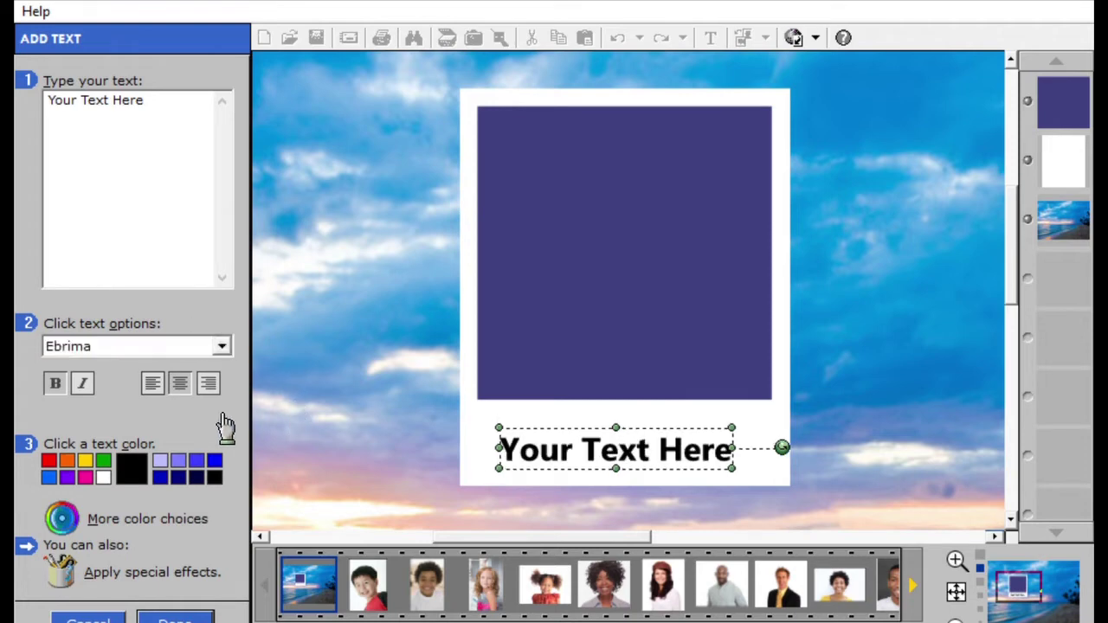
key("Down")
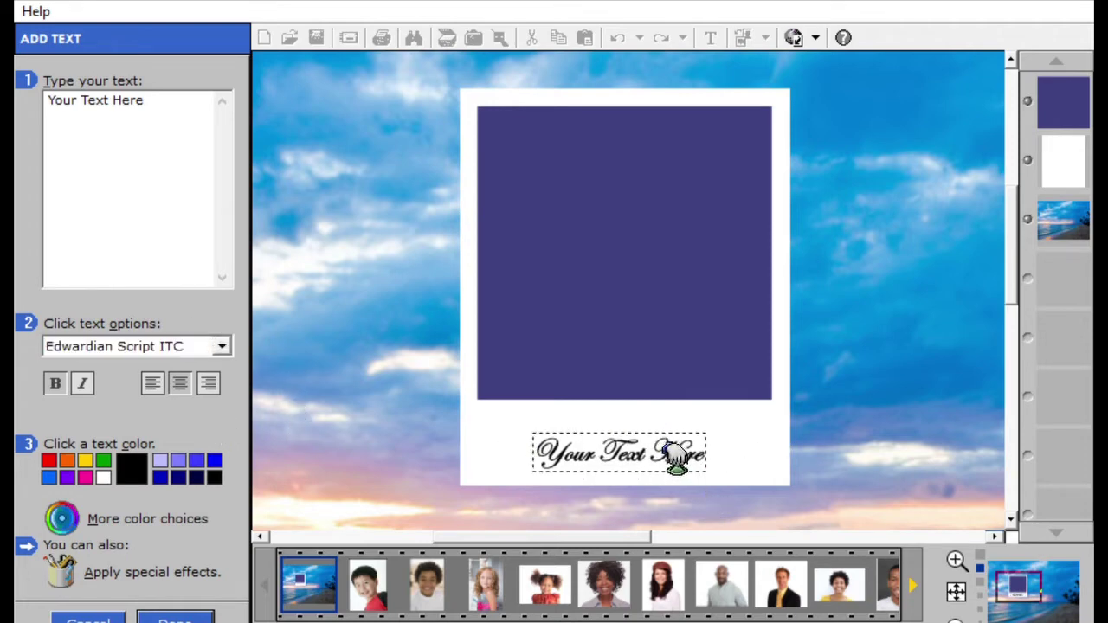
mouse_move(673, 452)
left_mouse_down()
mouse_move(699, 460)
mouse_move(669, 448)
left_mouse_up()
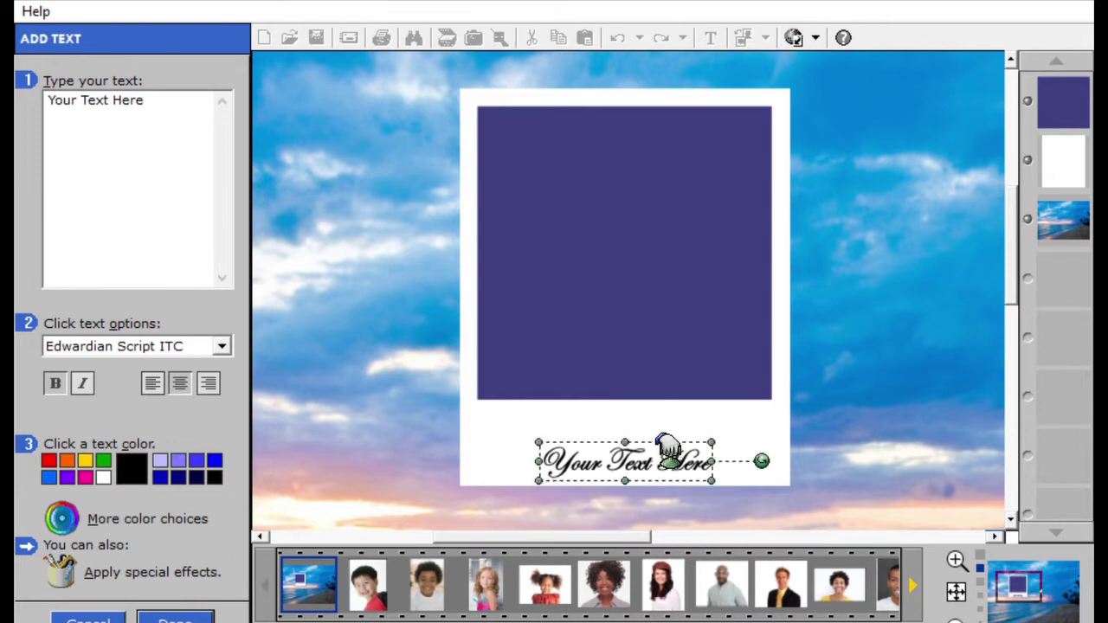
left_click(186, 598)
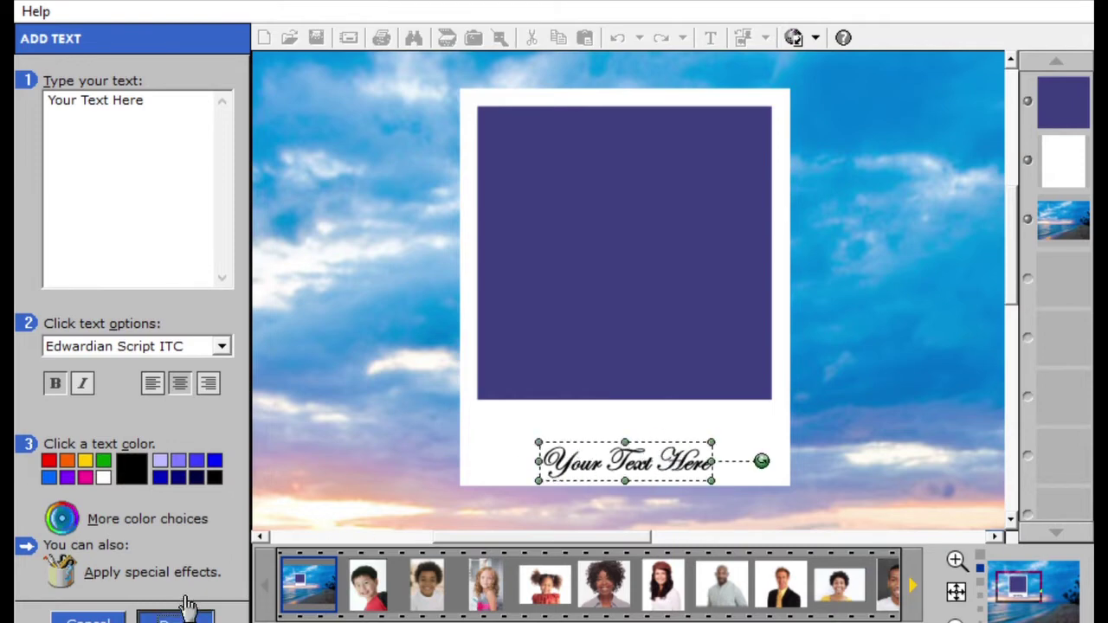
left_click(86, 139)
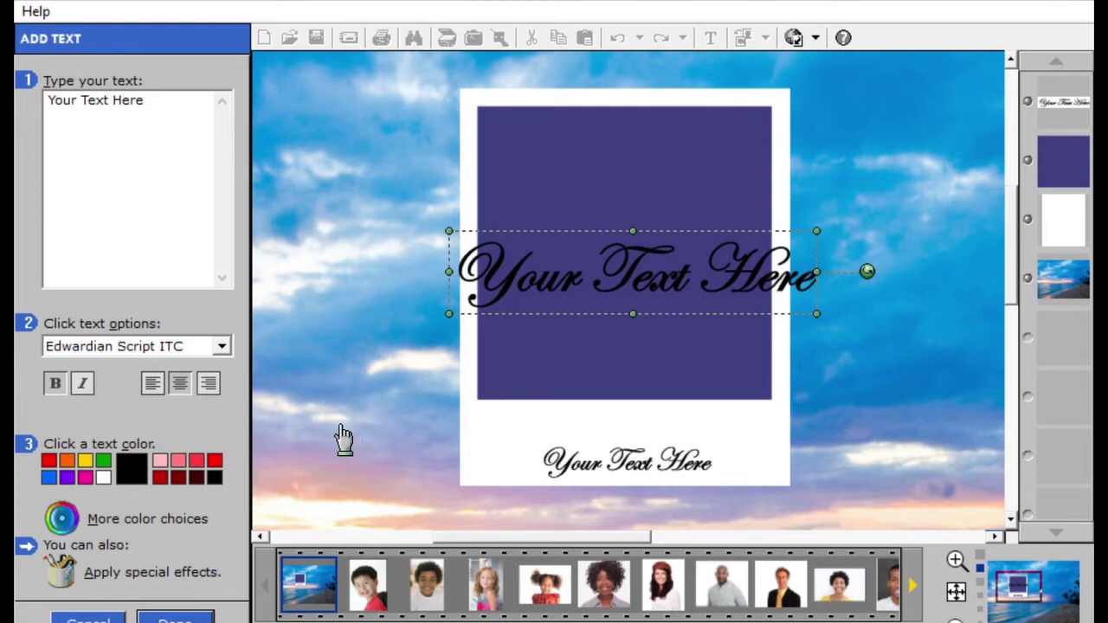
- Switch the second text's font to Arial Black
key("Tab")
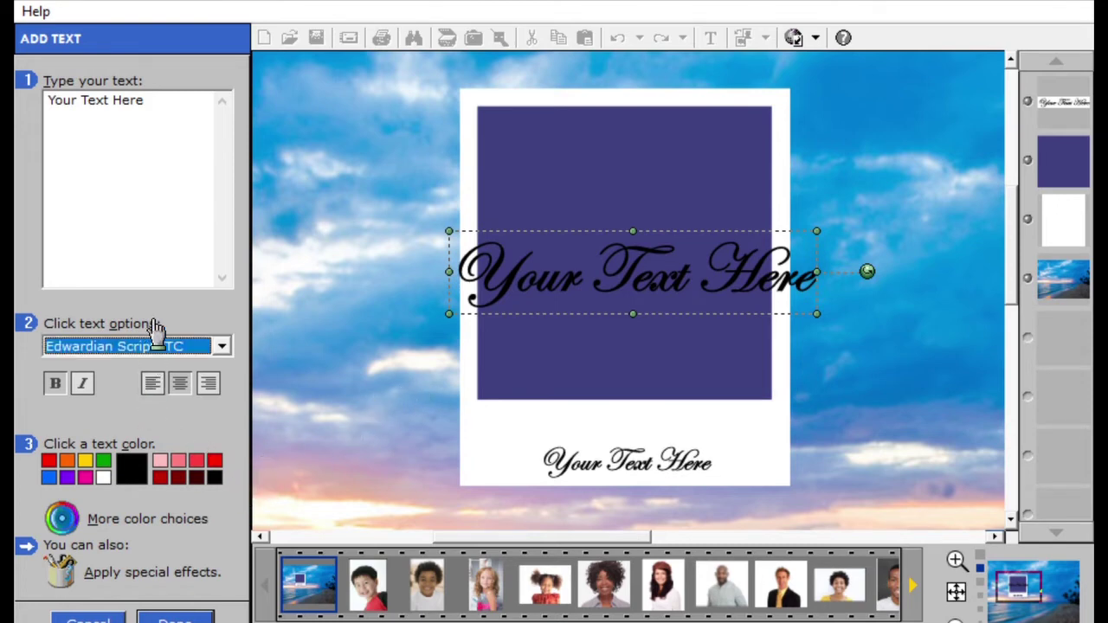
key("a")
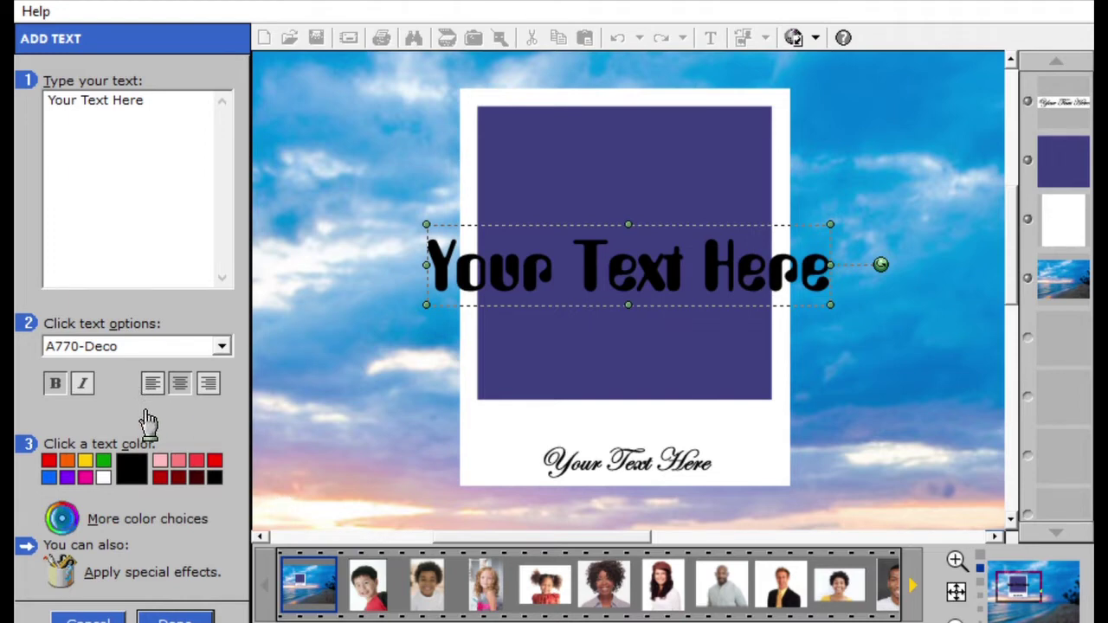
key("a")
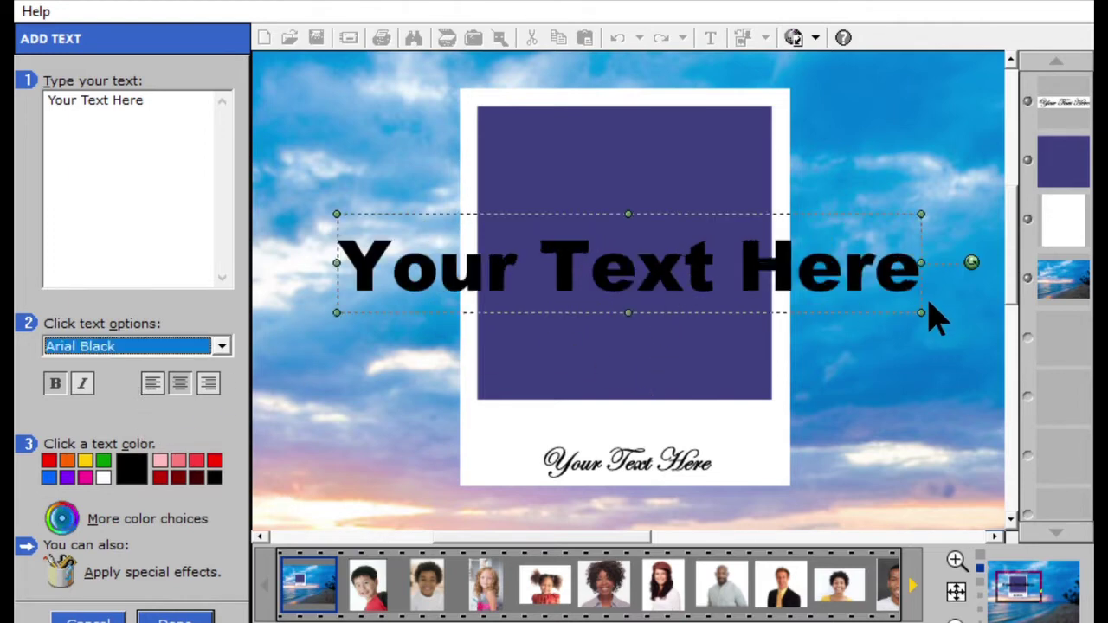
- Shrink the bold caption, place it just above the script line, and make it italic
left_click_drag(921, 312, 718, 402)
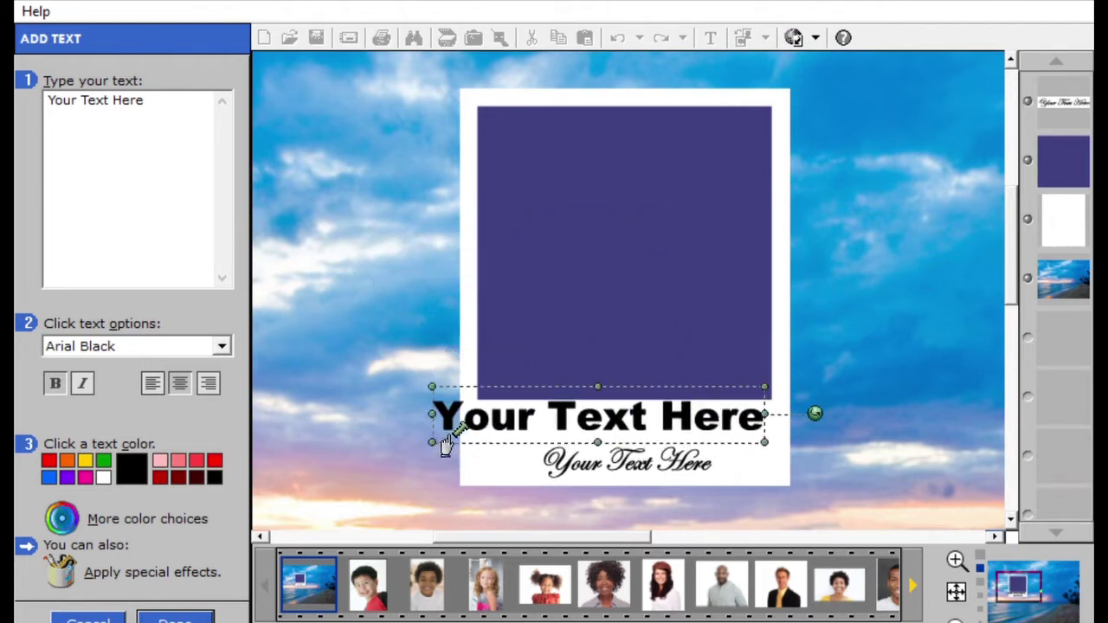
left_click_drag(443, 443, 525, 441)
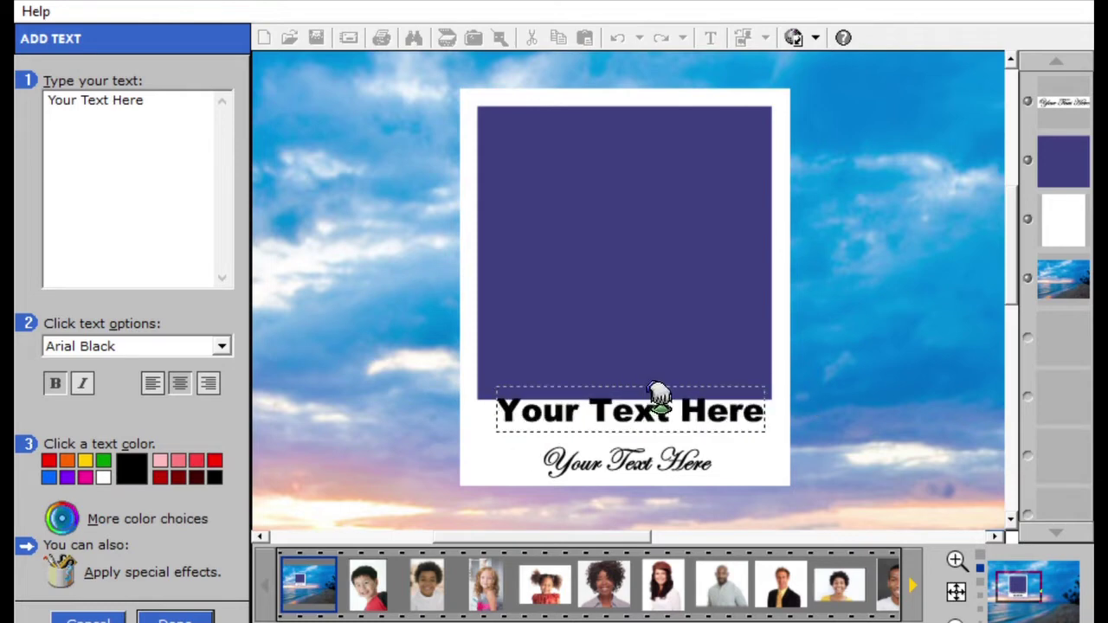
left_click_drag(658, 397, 649, 421)
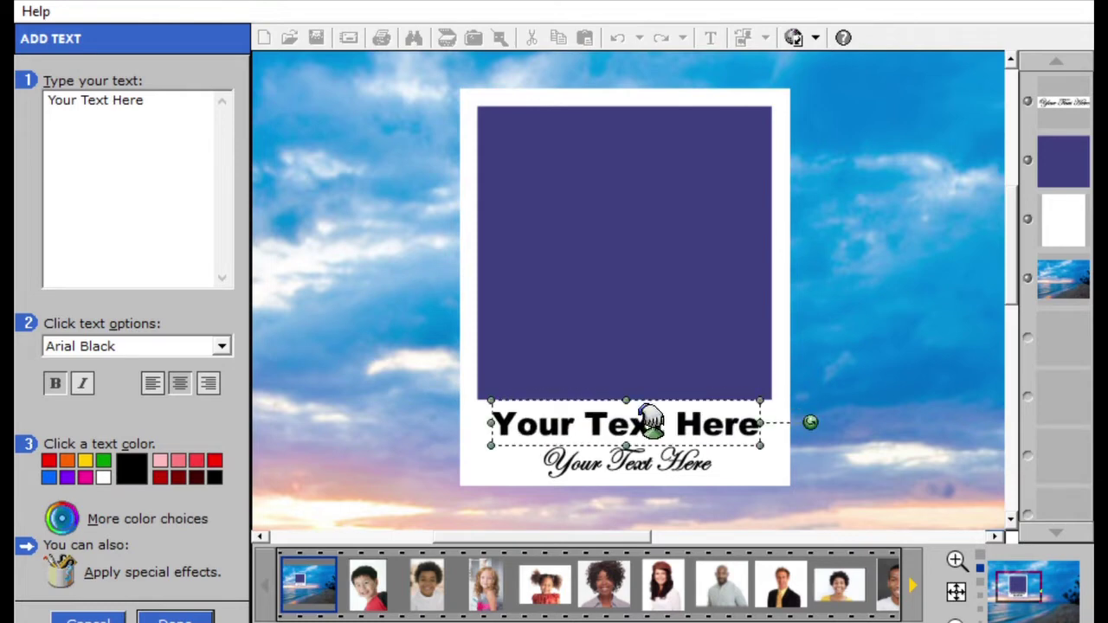
left_click(96, 381)
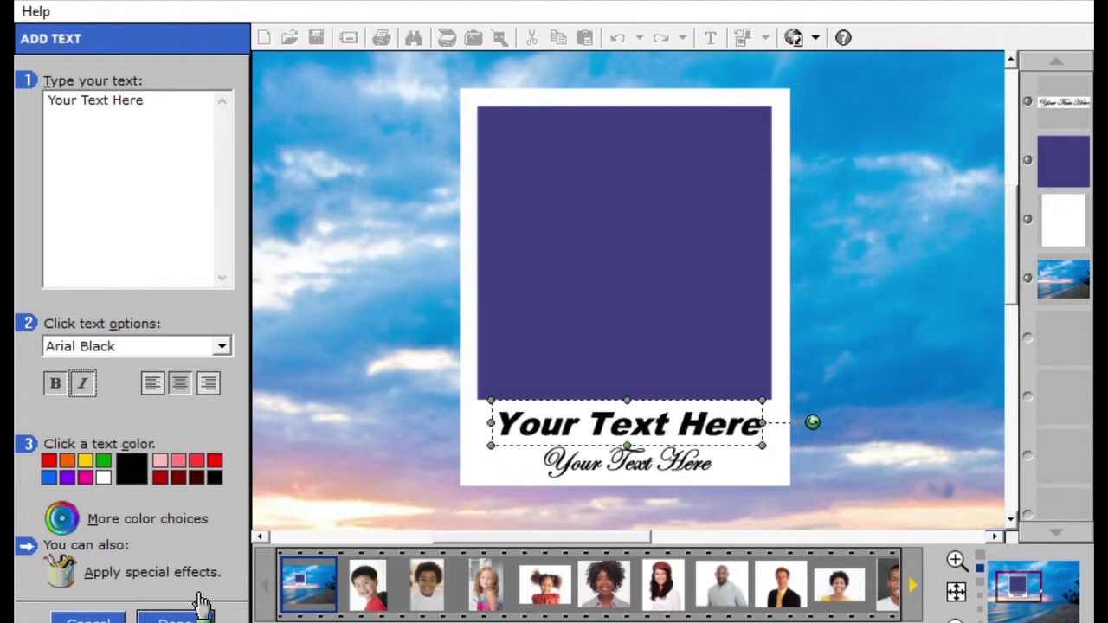
left_click(176, 616)
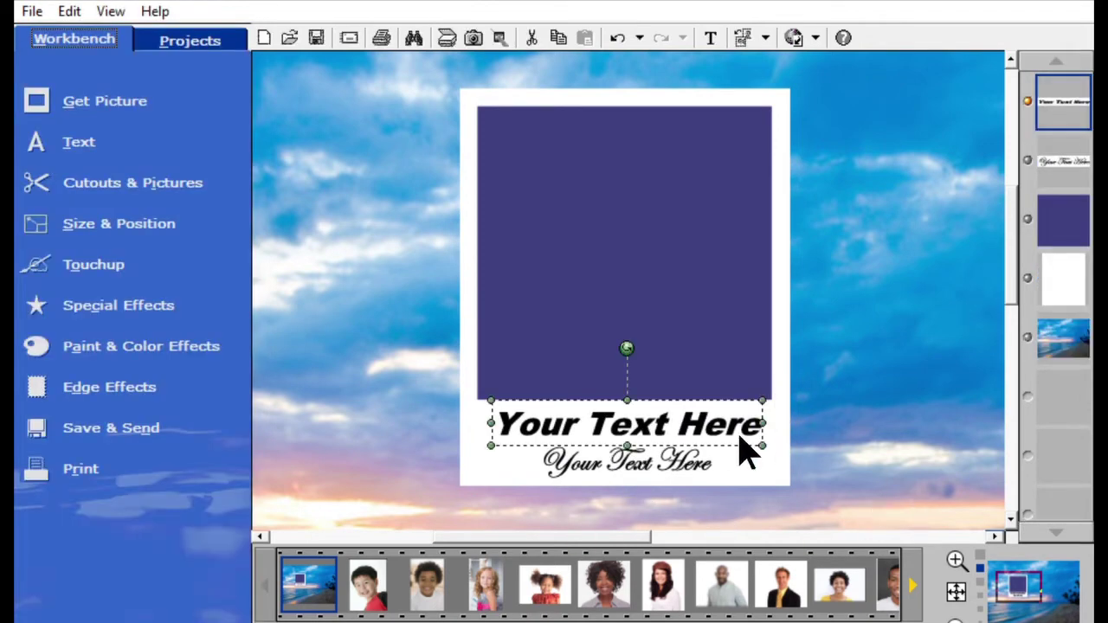
- Give the purple photo box a Soft shadow offset slightly down and right
left_click(578, 148)
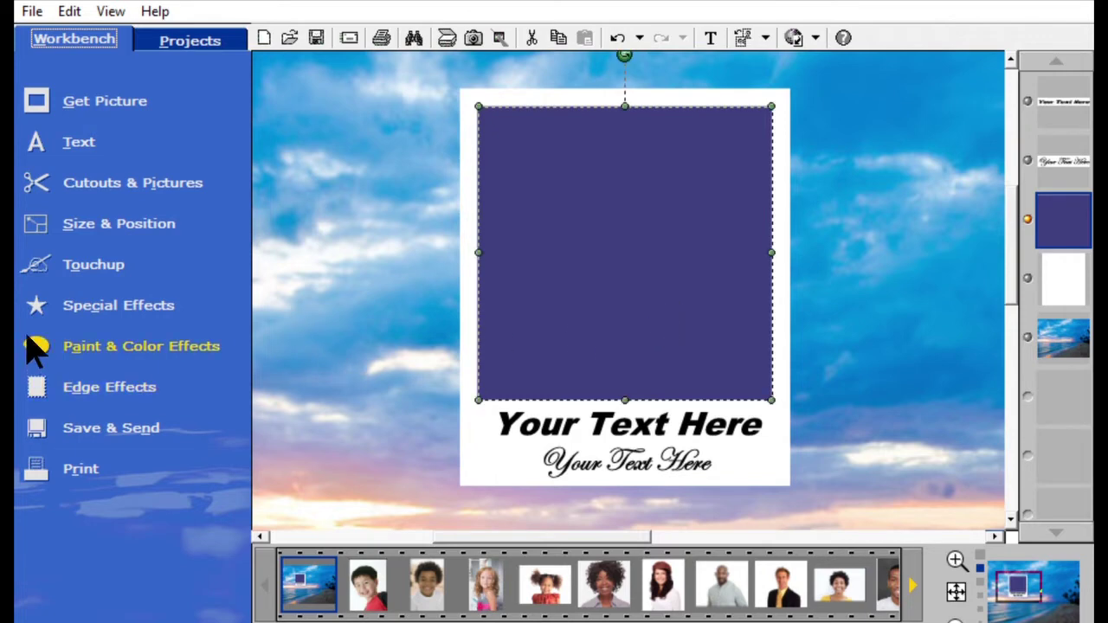
left_click(141, 295)
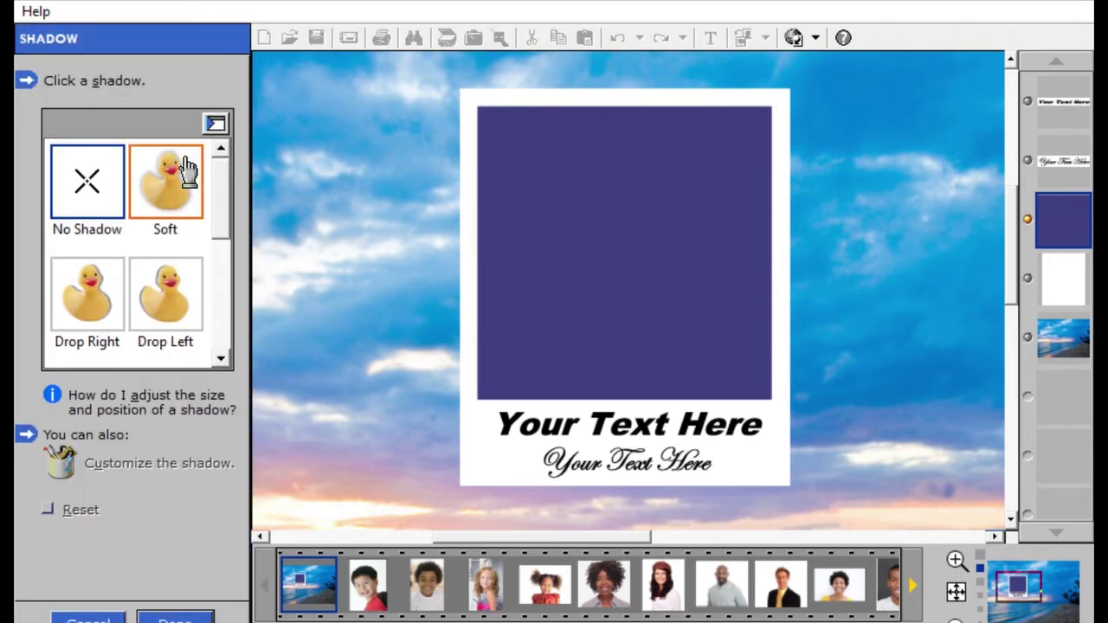
left_click(187, 171)
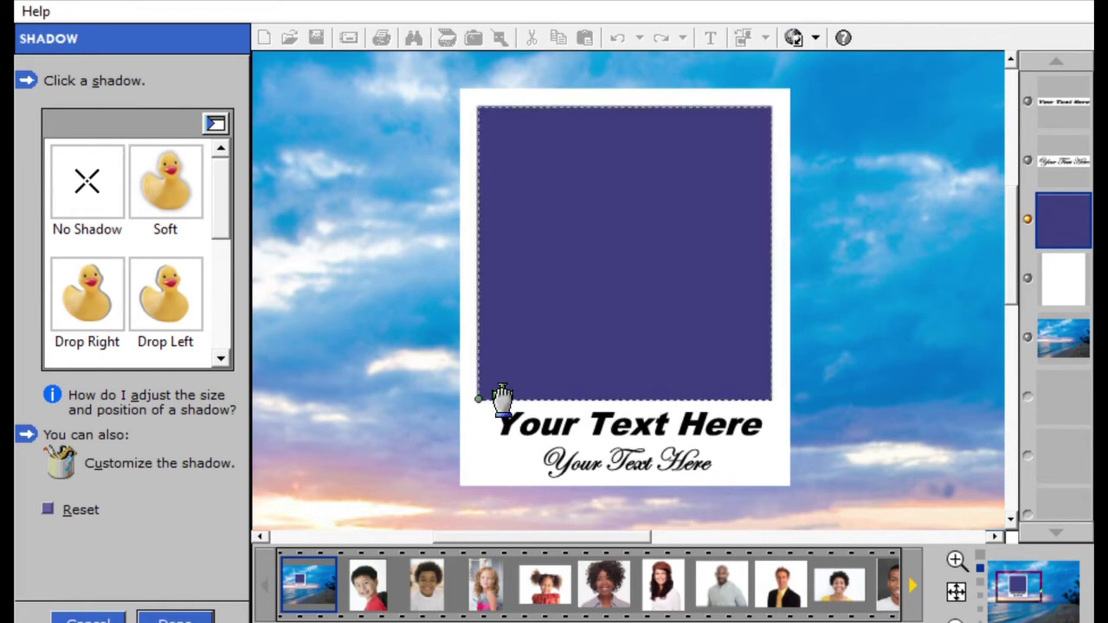
left_click_drag(502, 396, 482, 403)
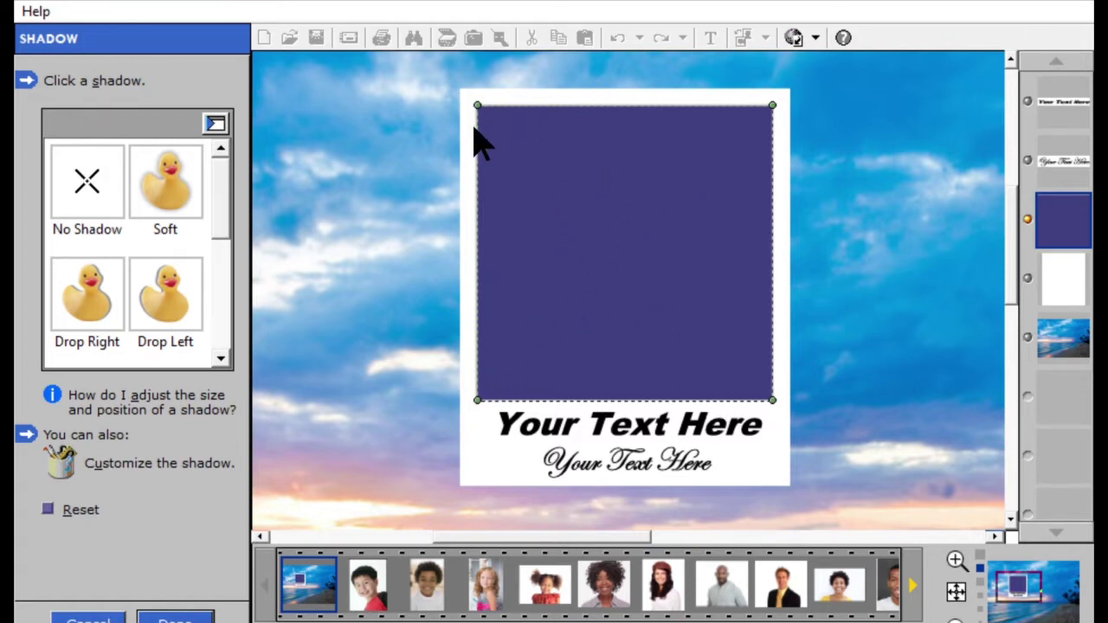
left_click(180, 615)
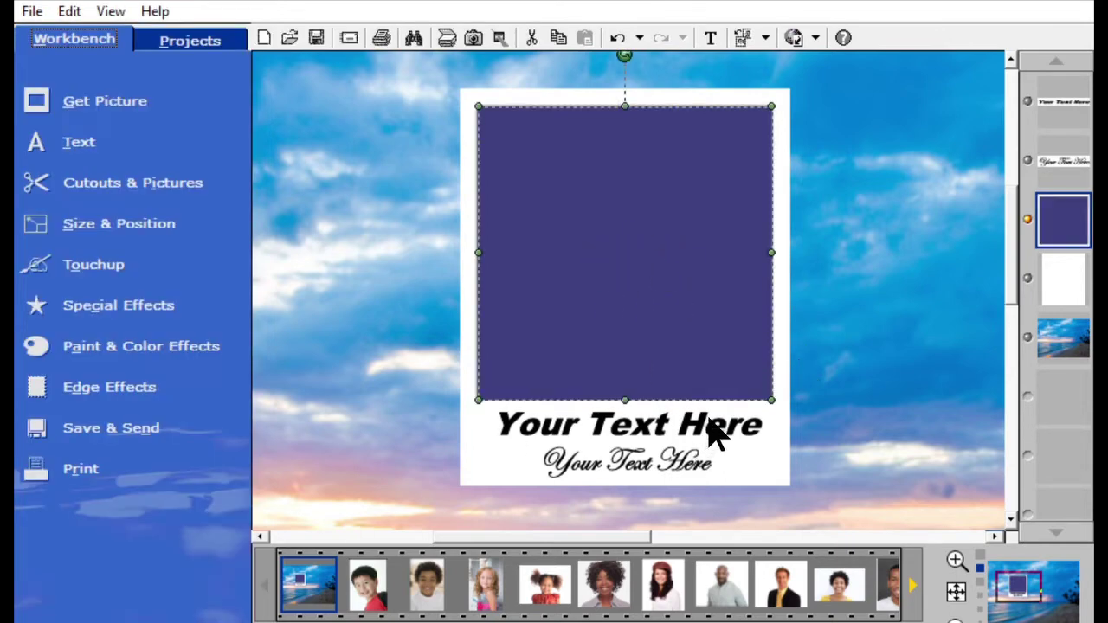
- Shrink the bold caption and shift it right, and slightly enlarge the script caption
left_click(734, 424)
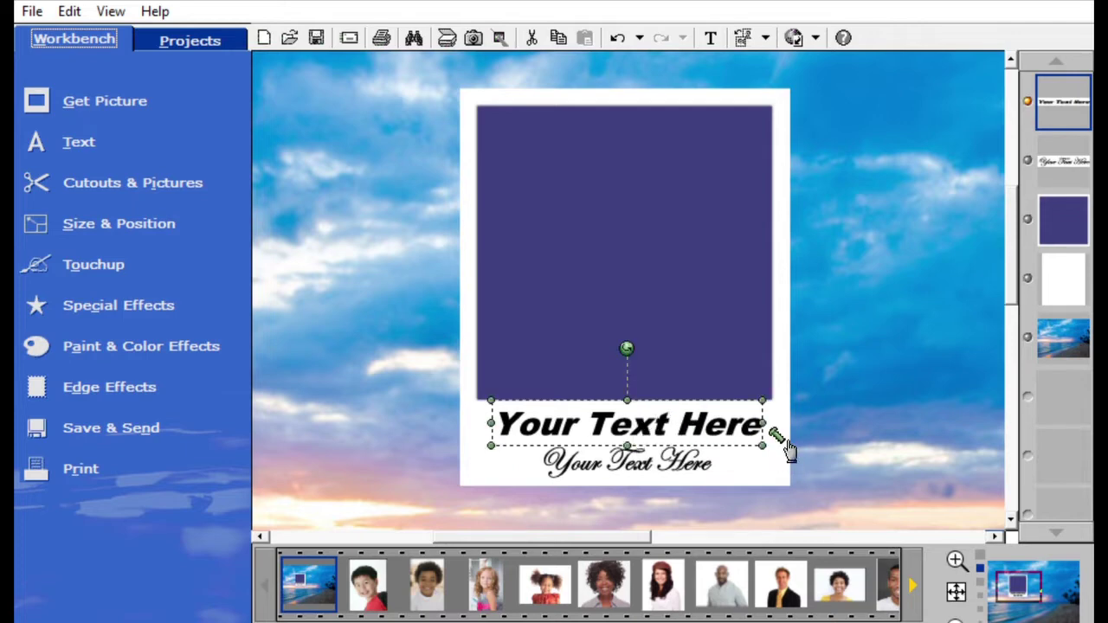
left_click_drag(762, 445, 734, 439)
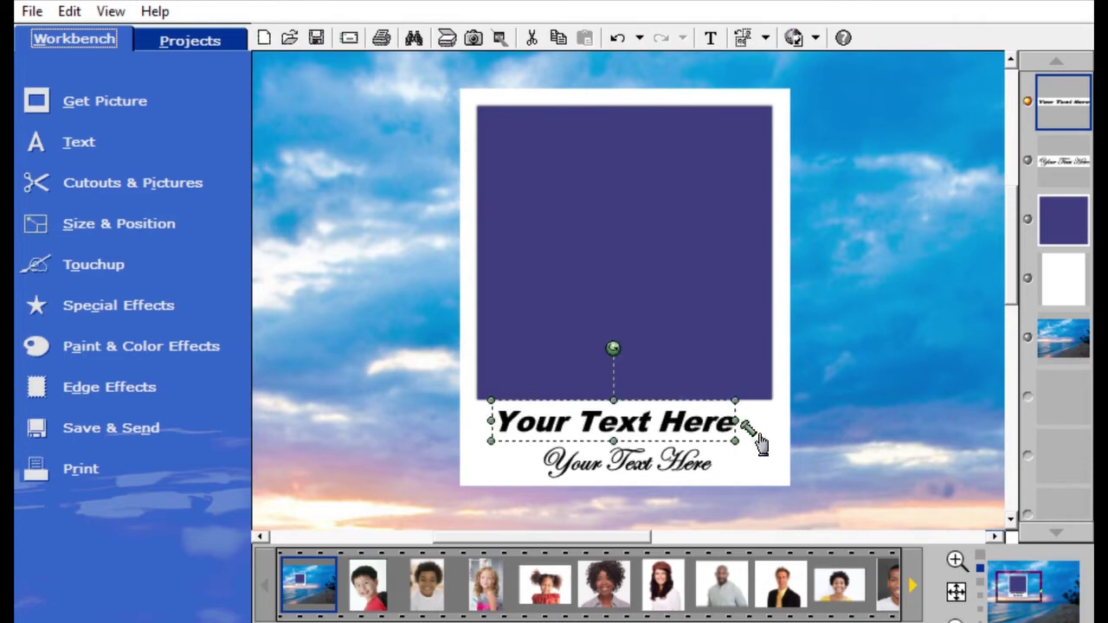
left_click_drag(682, 420, 701, 418)
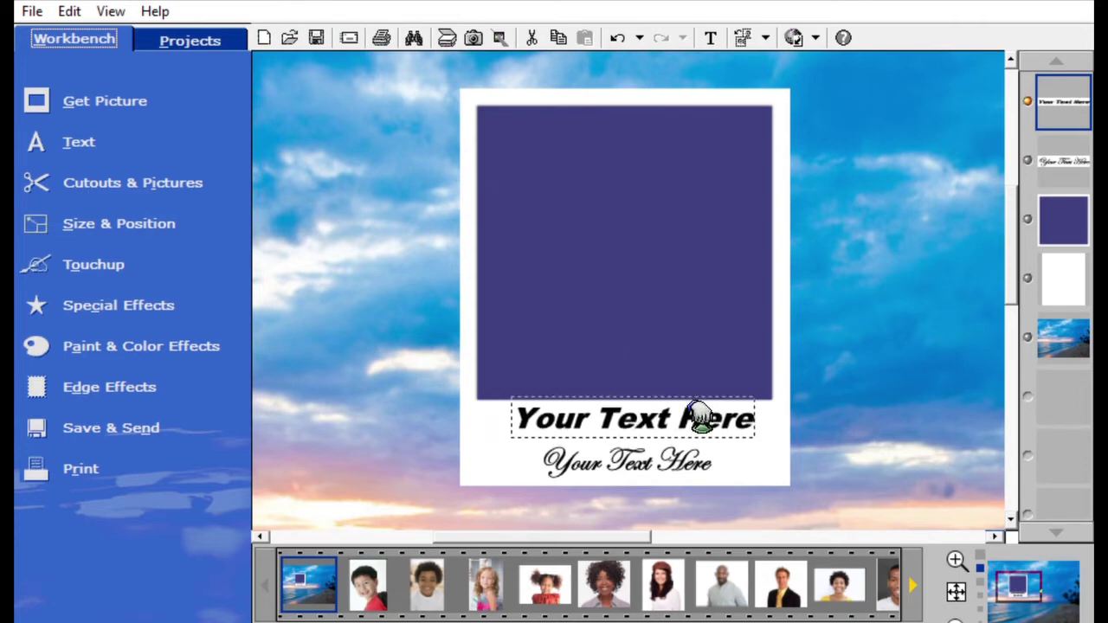
left_click(709, 454)
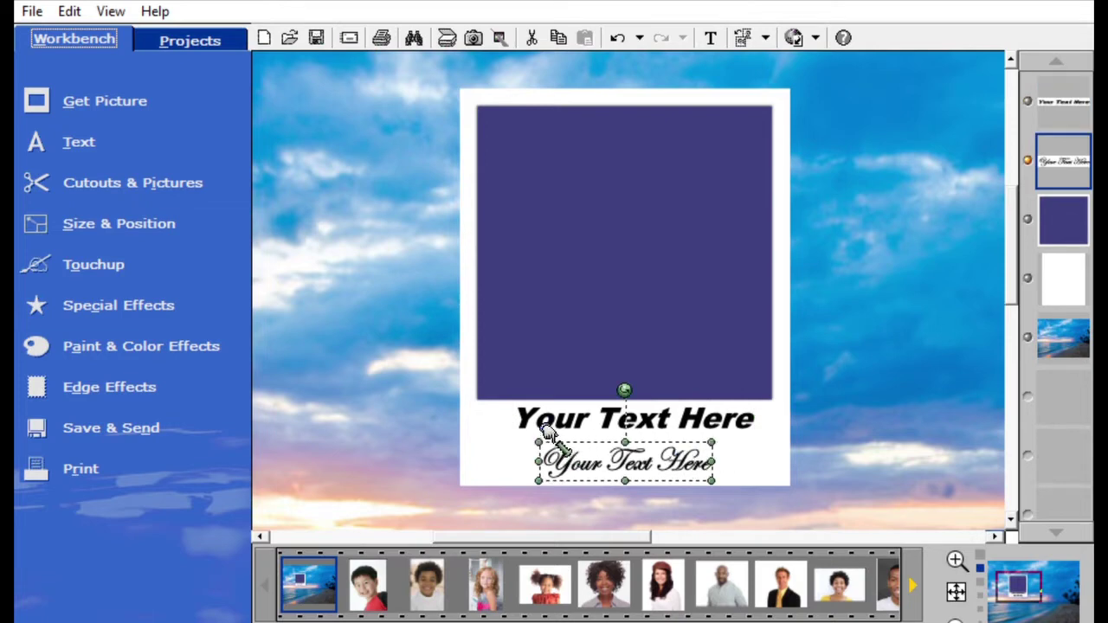
left_click_drag(545, 431, 534, 438)
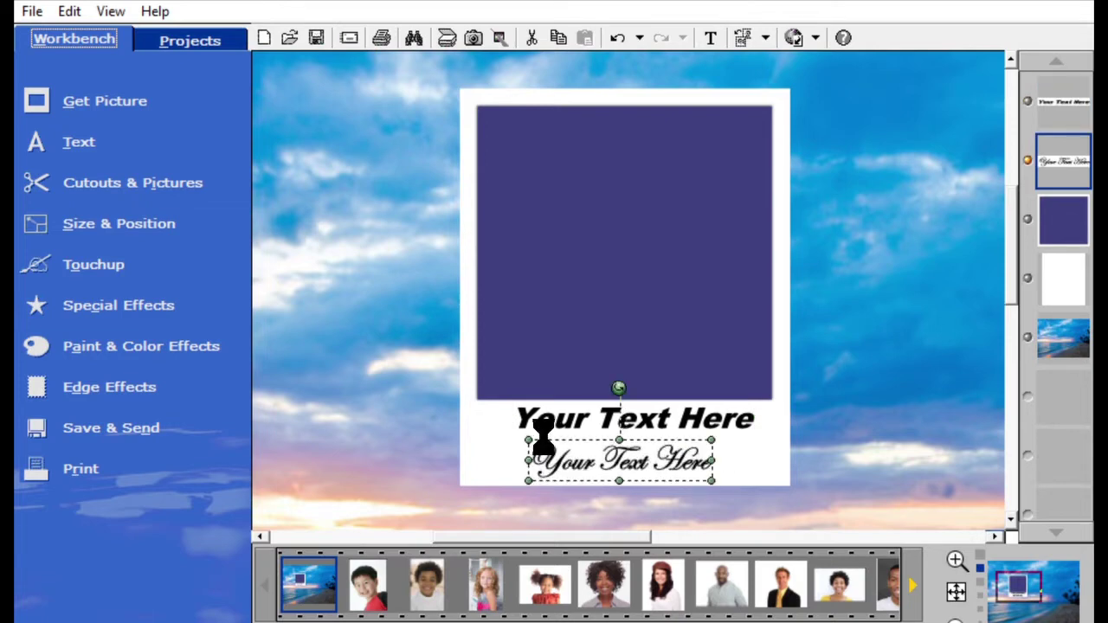
left_click(654, 452)
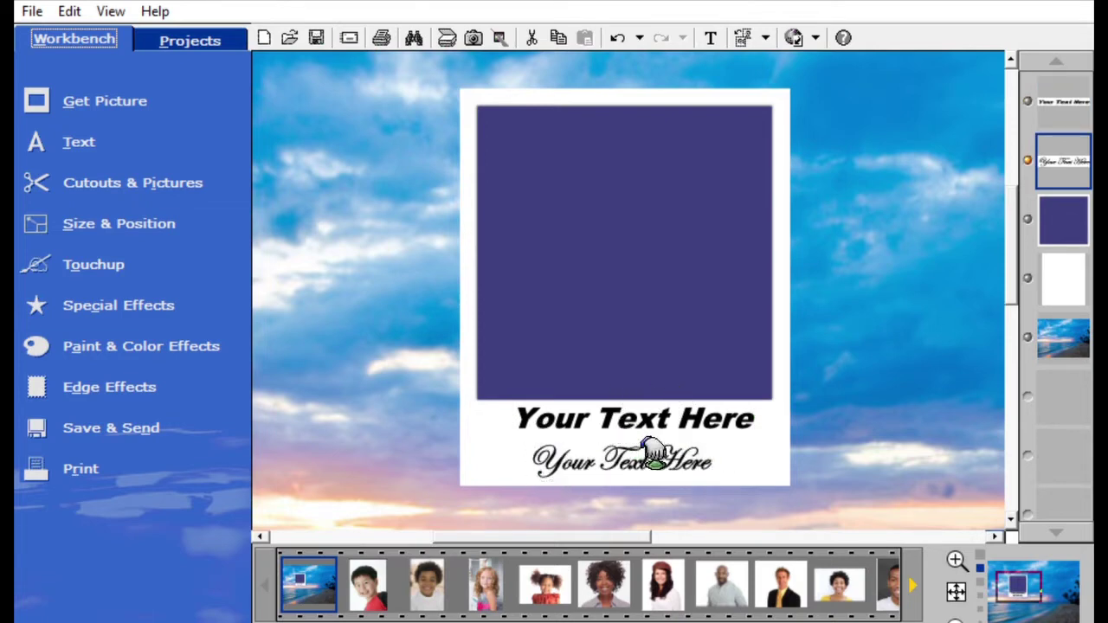
left_click(655, 451)
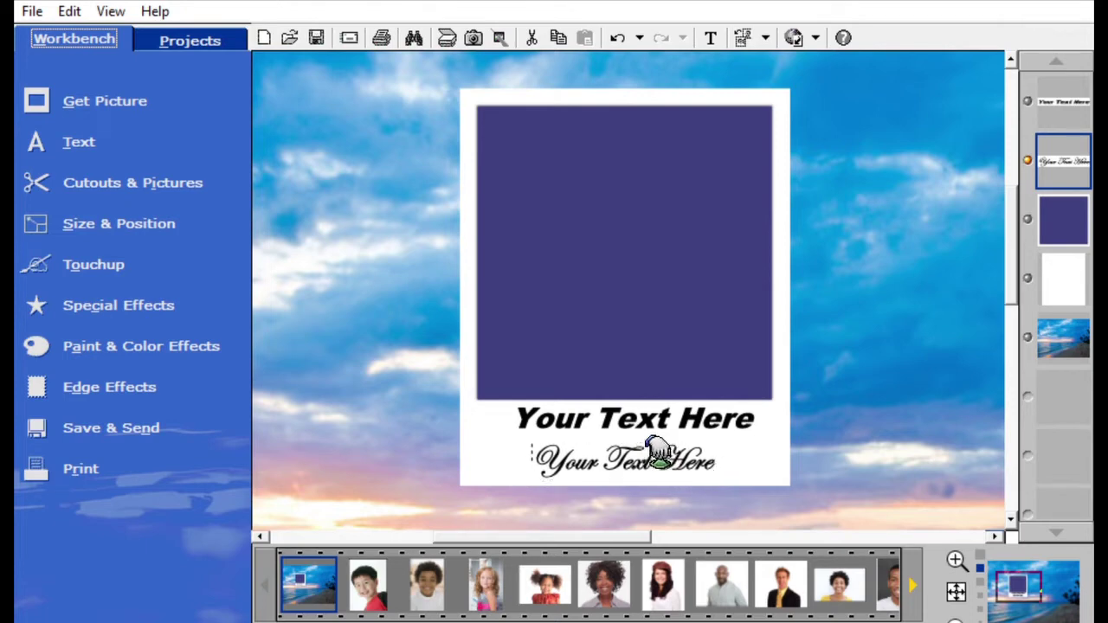
- Move the bold caption slightly down and left so it centres over the script line
left_click(674, 420)
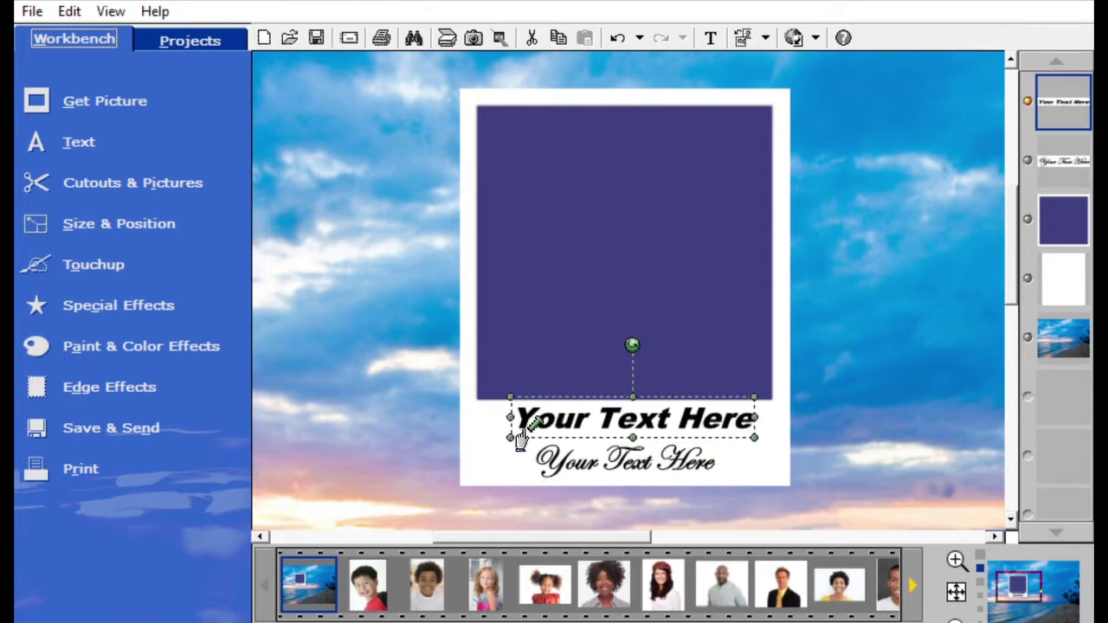
left_click(650, 433)
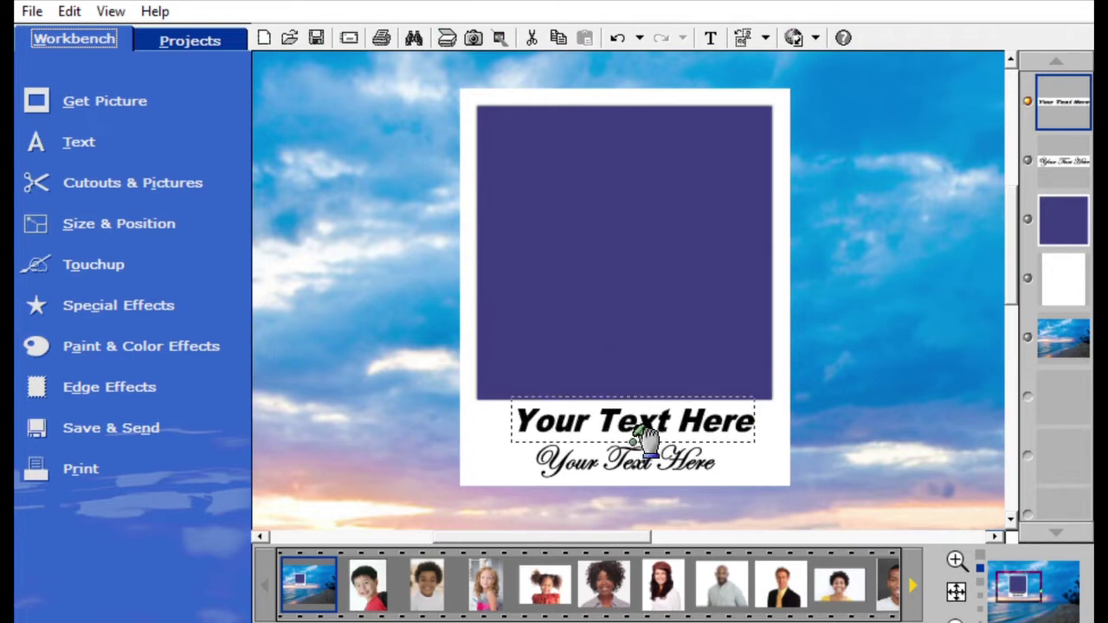
left_click(645, 442)
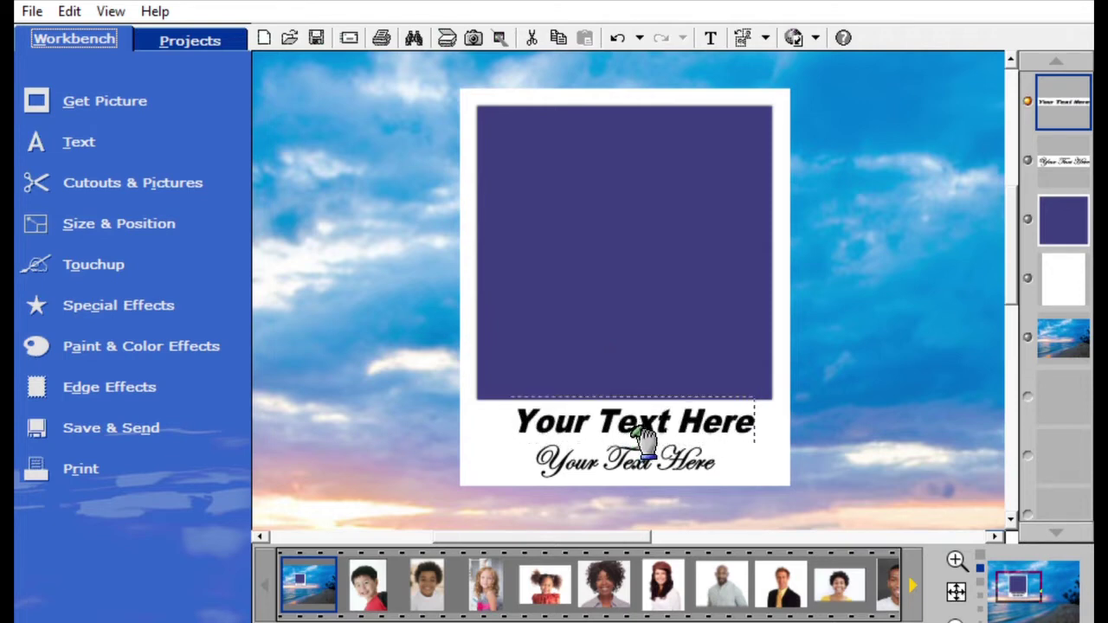
left_click(638, 437)
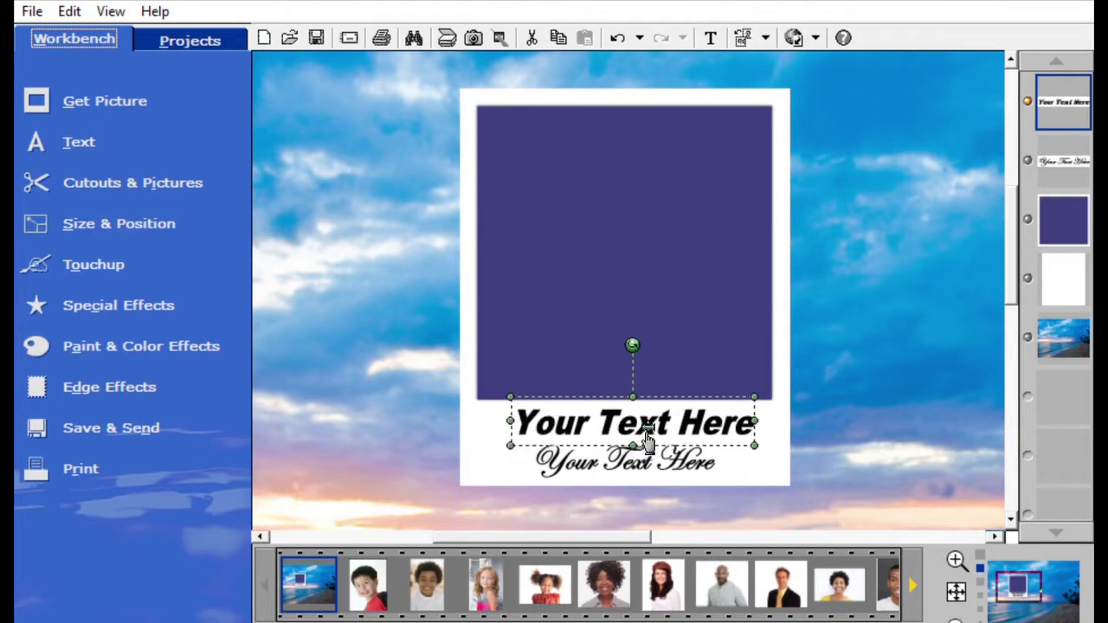
double_click(656, 425)
left_click_drag(655, 424, 643, 423)
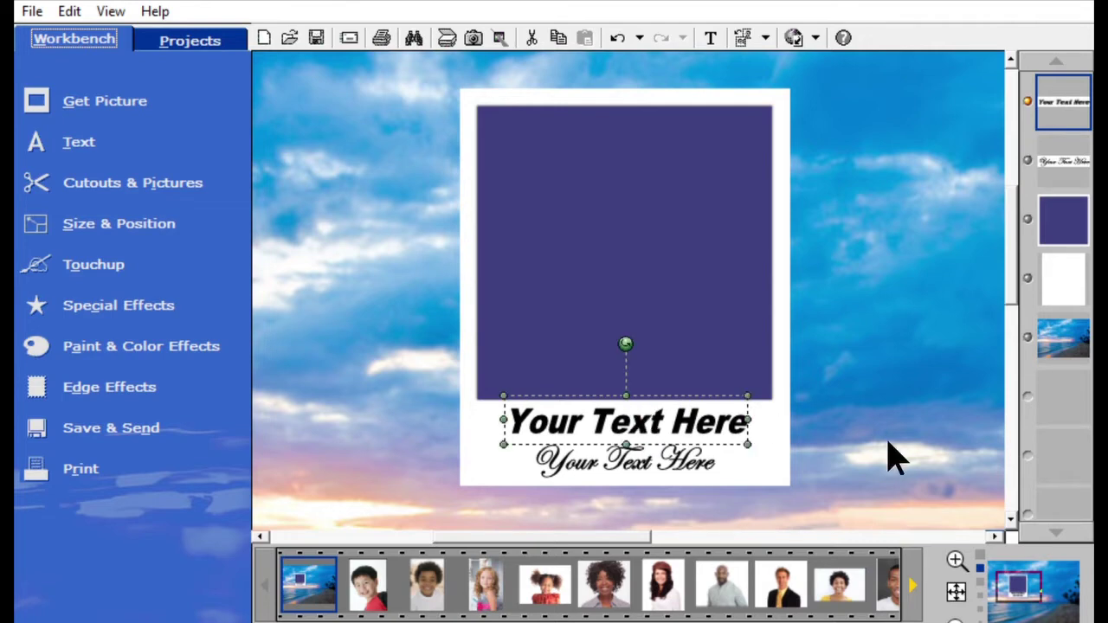
left_click(780, 467)
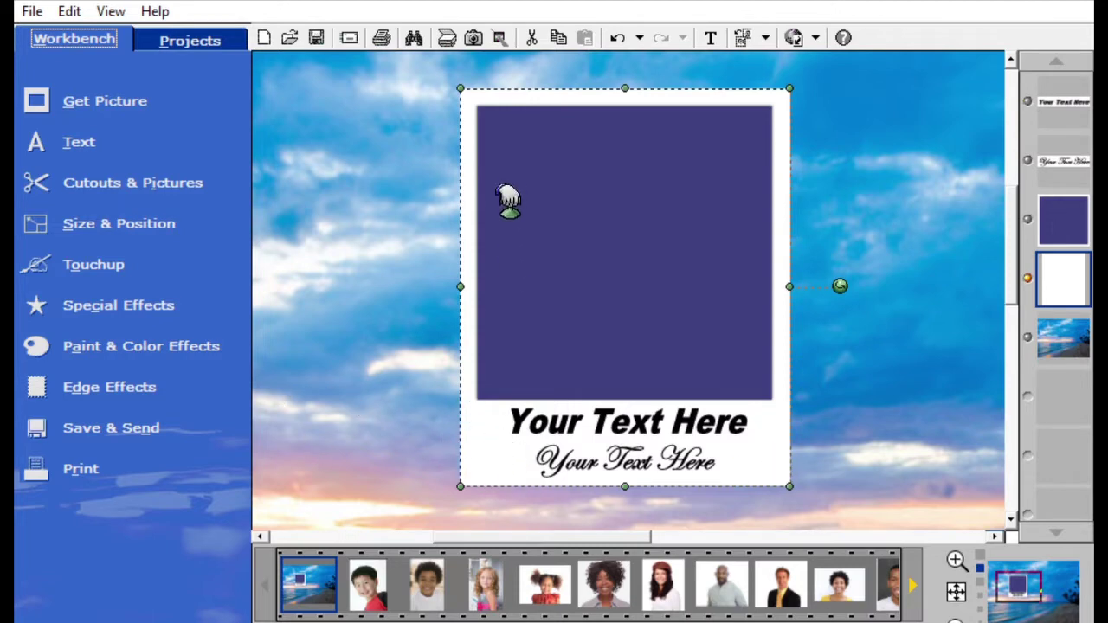
- Give the white card a Soft shadow customized to edge softness 14
left_click(136, 299)
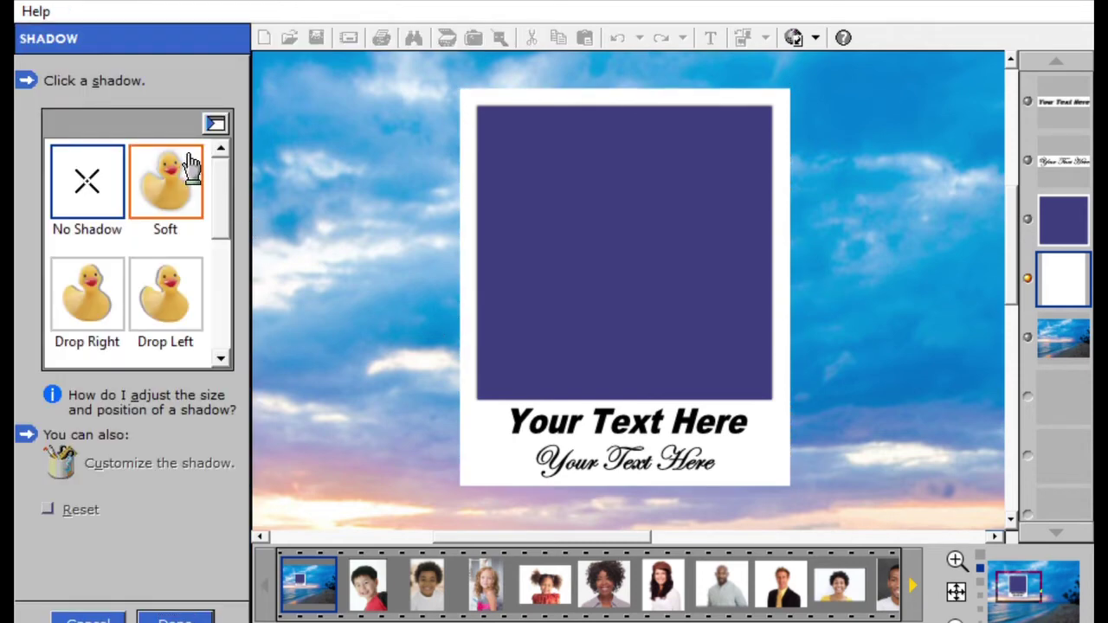
left_click(190, 168)
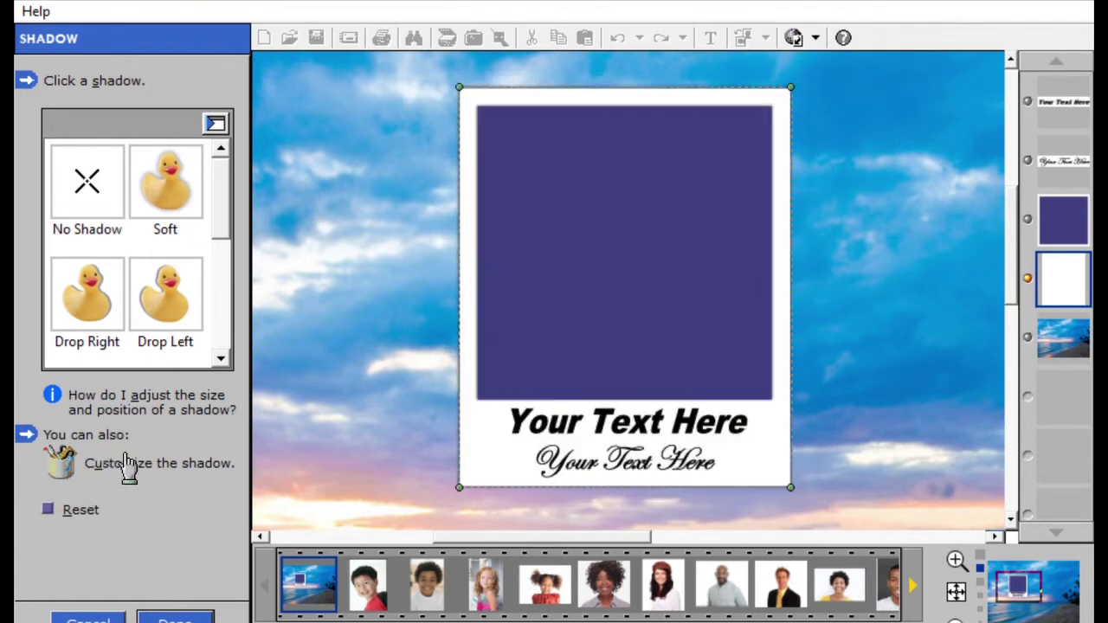
left_click(69, 464)
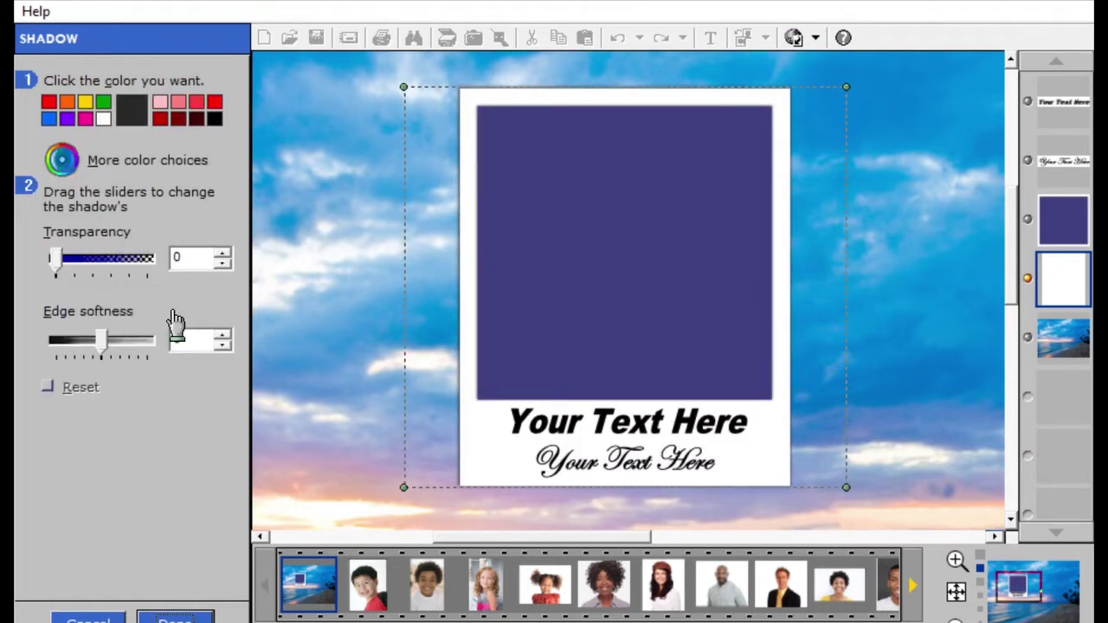
left_click(223, 334)
left_click(223, 334)
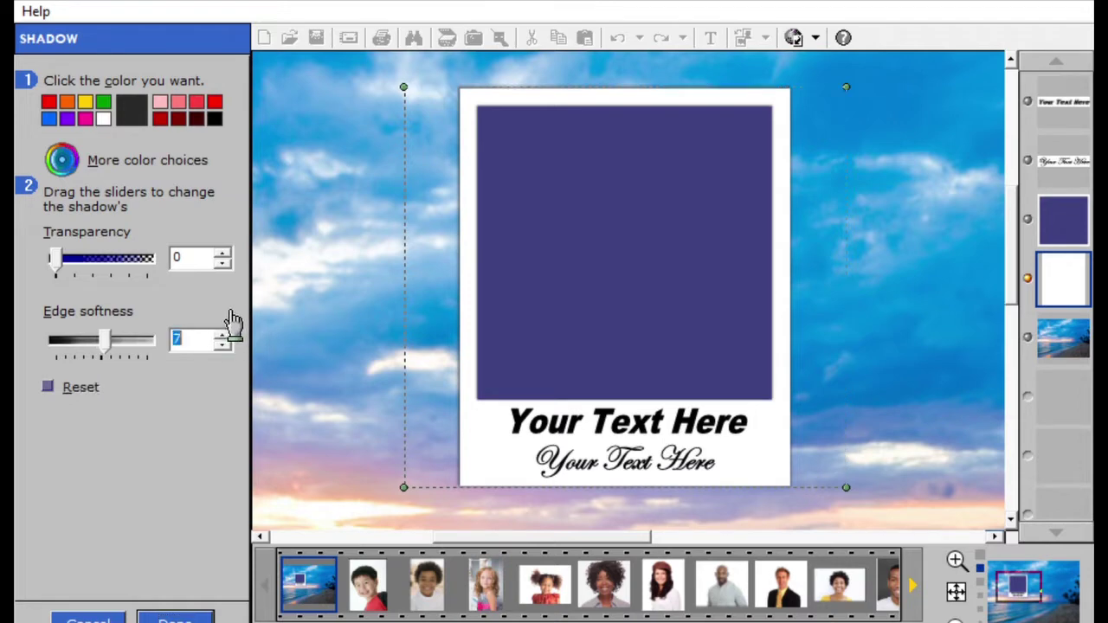
left_click(224, 334)
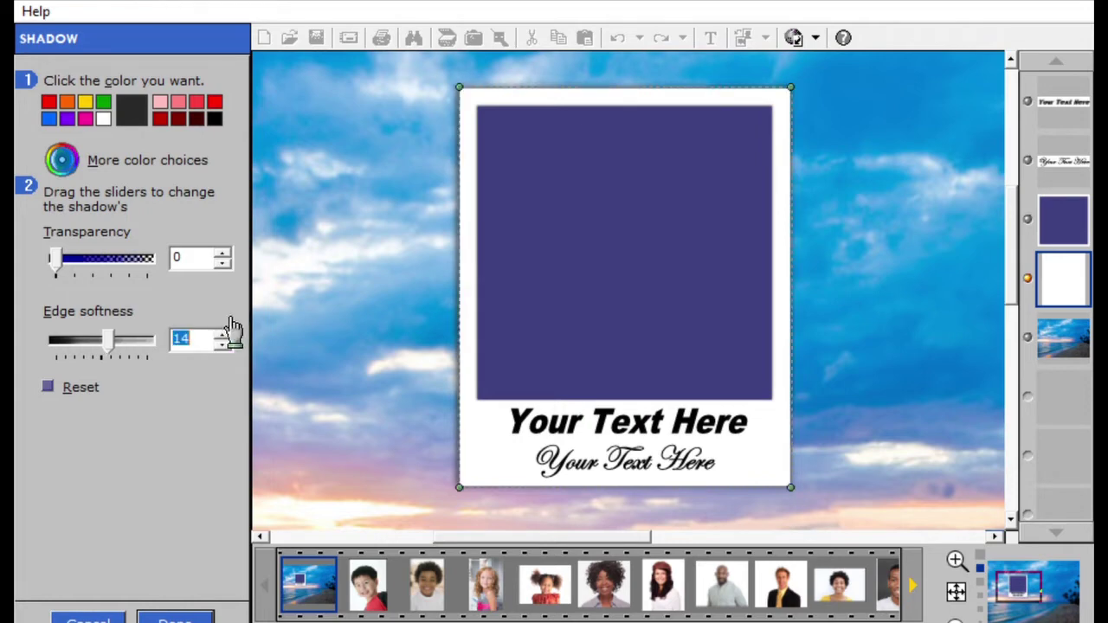
left_click(176, 616)
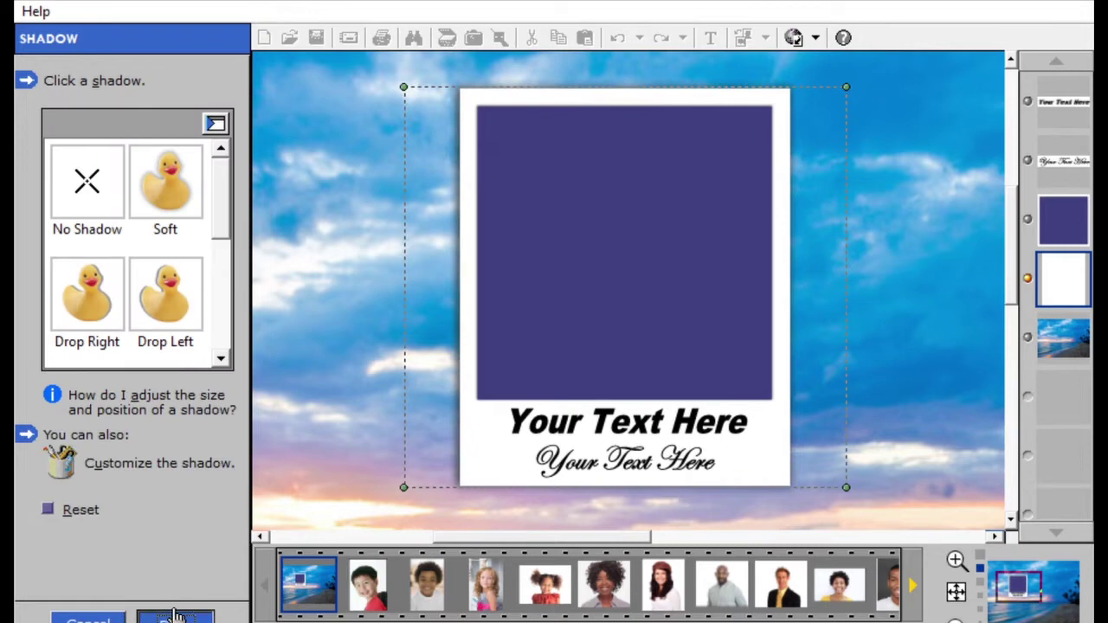
left_click(175, 616)
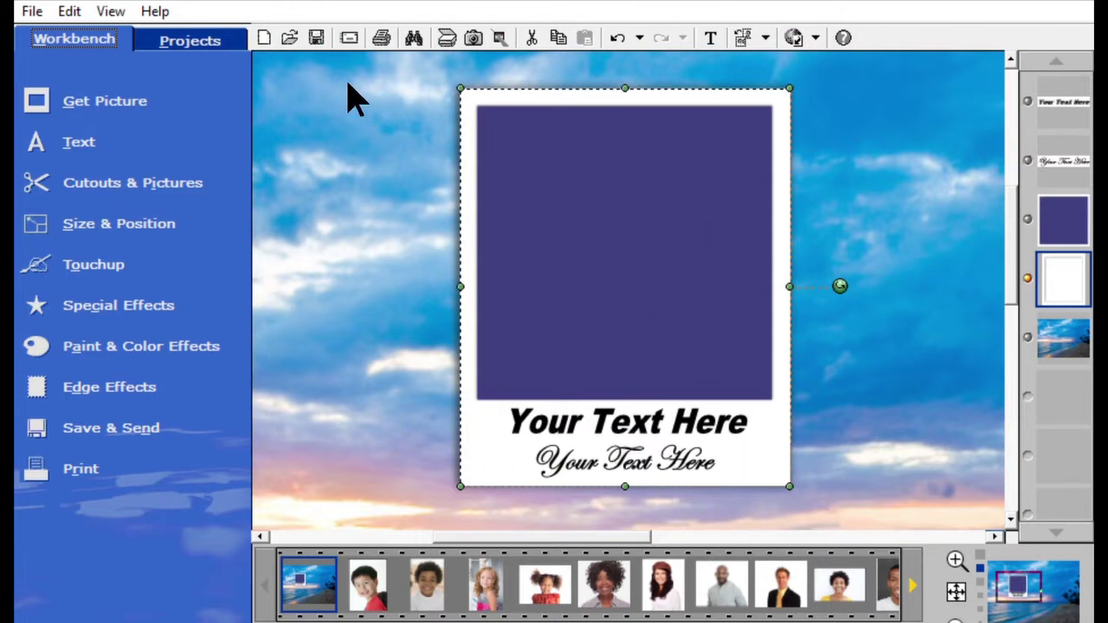
- Zoom out to the whole photo and marquee-select the card, photo box and both captions
scroll(618, 321, "down", 2)
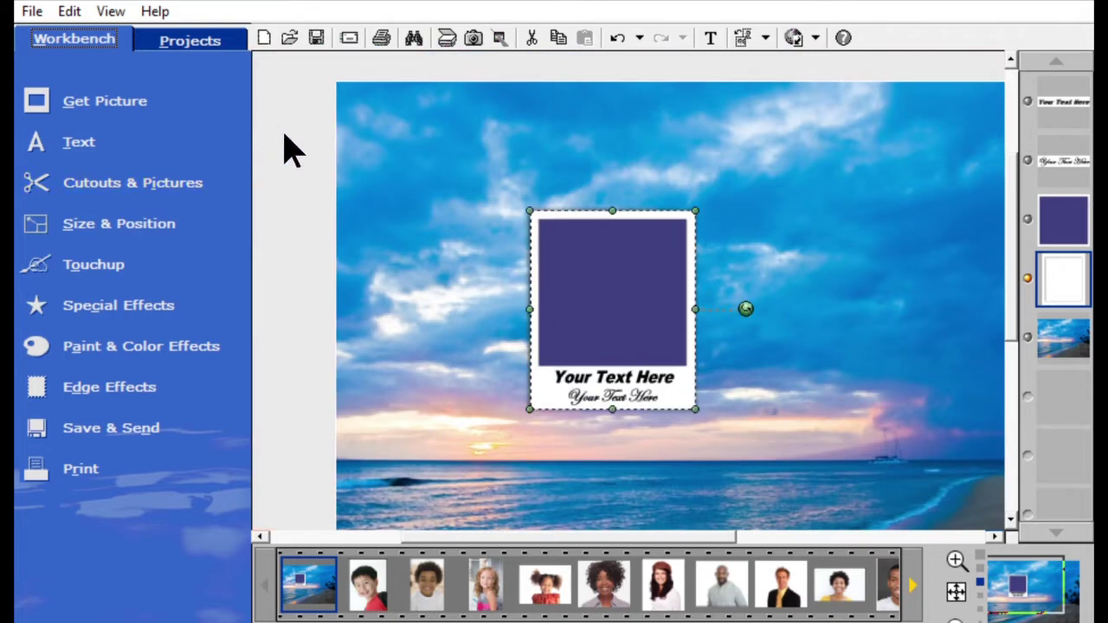
left_click(331, 153)
left_click_drag(451, 143, 763, 445)
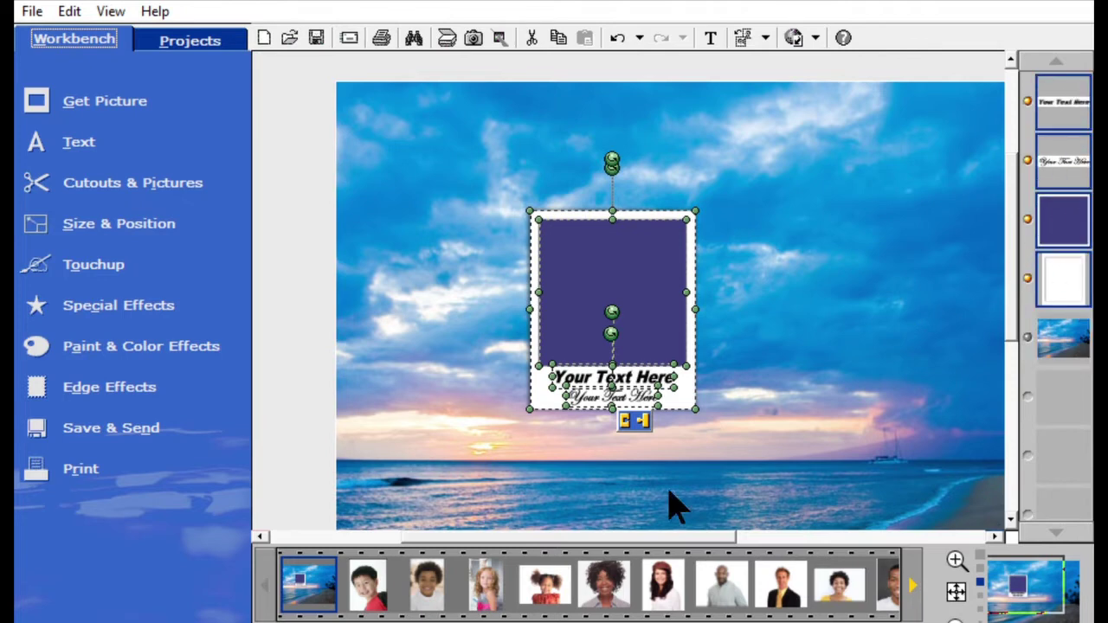
- Group the four frame pieces and move the group to the photo's upper left
left_click(628, 420)
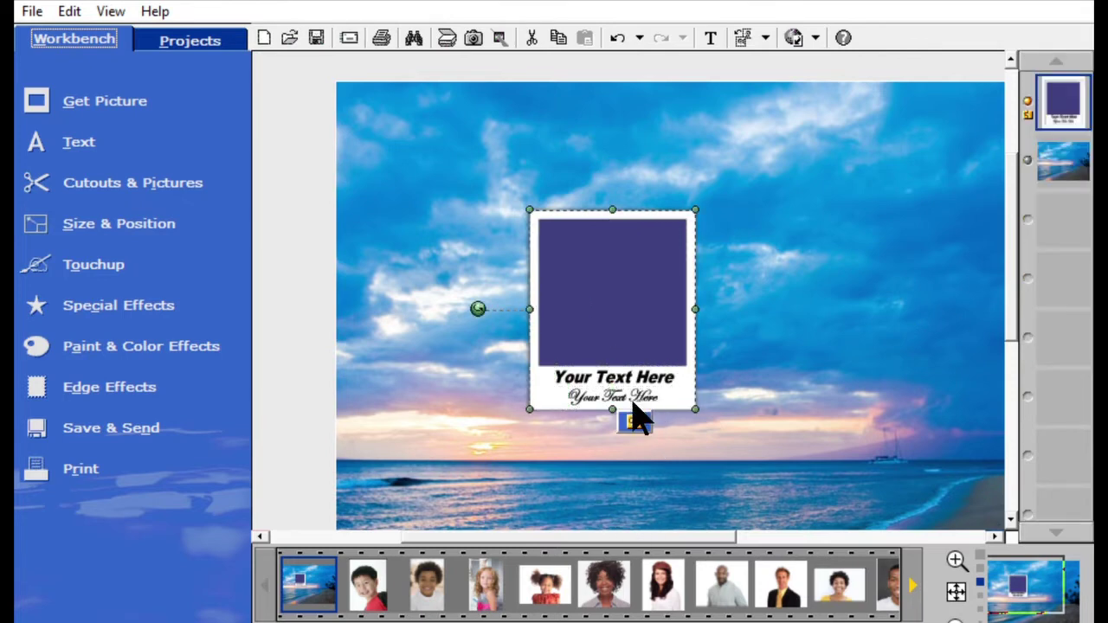
left_click_drag(633, 292, 586, 198)
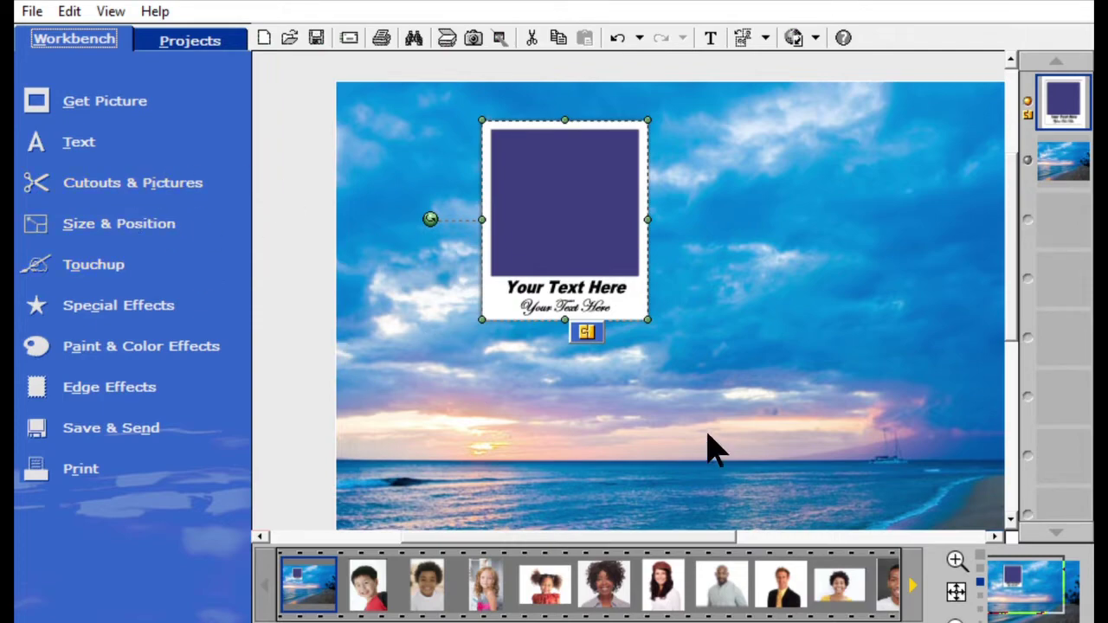
scroll(712, 448, "down", 1)
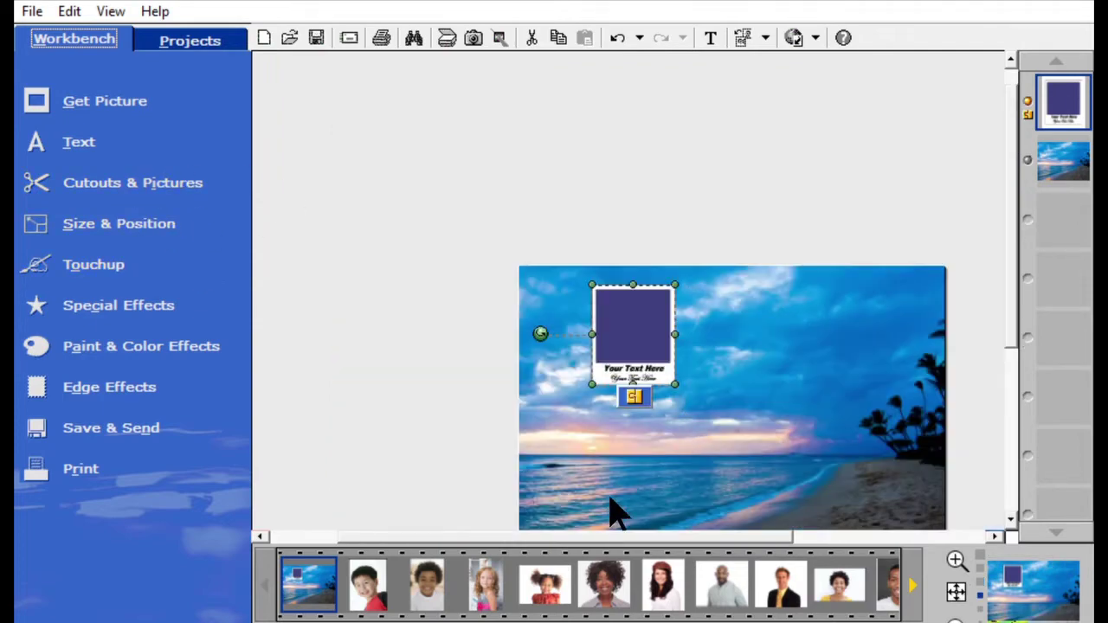
scroll(612, 511, "up", 1)
scroll(611, 512, "down", 1)
scroll(606, 525, "right", 1)
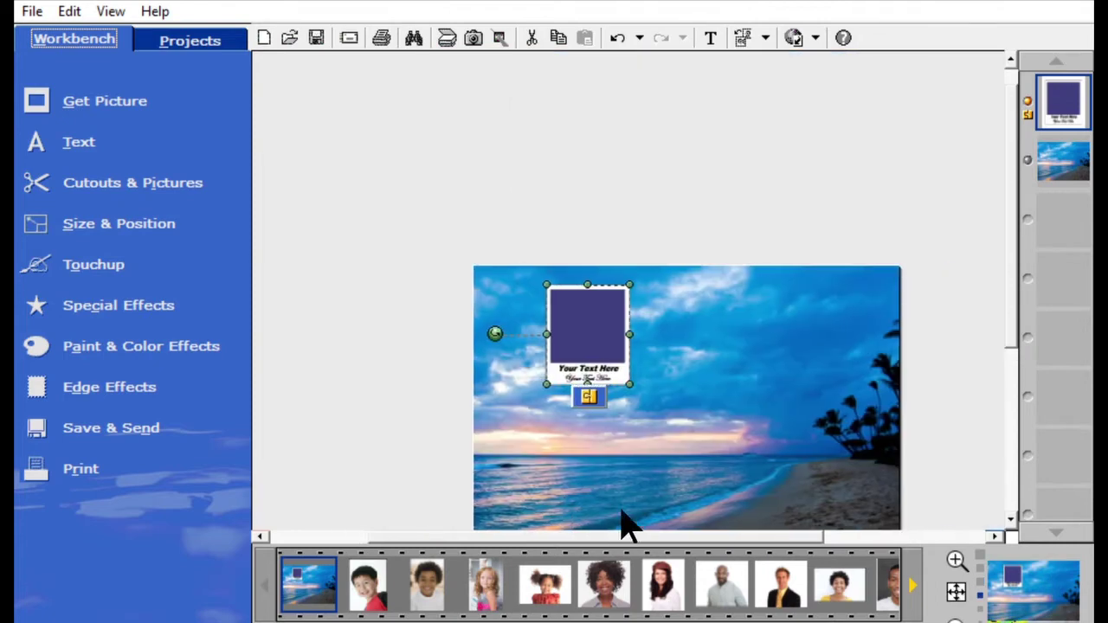
scroll(631, 521, "right", 1)
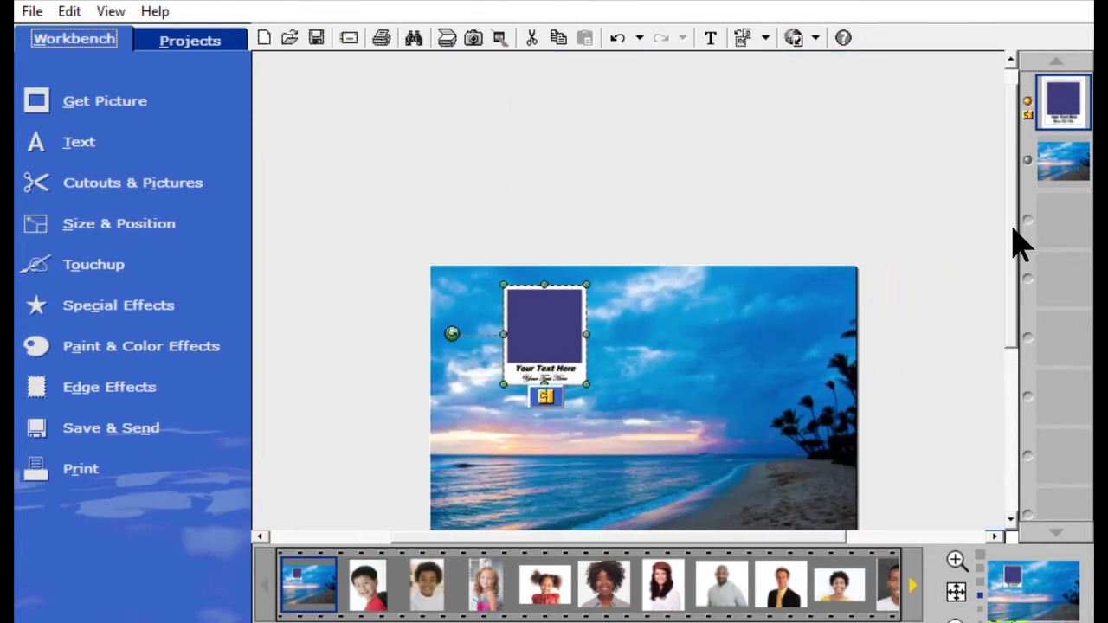
left_click_drag(1013, 231, 1007, 293)
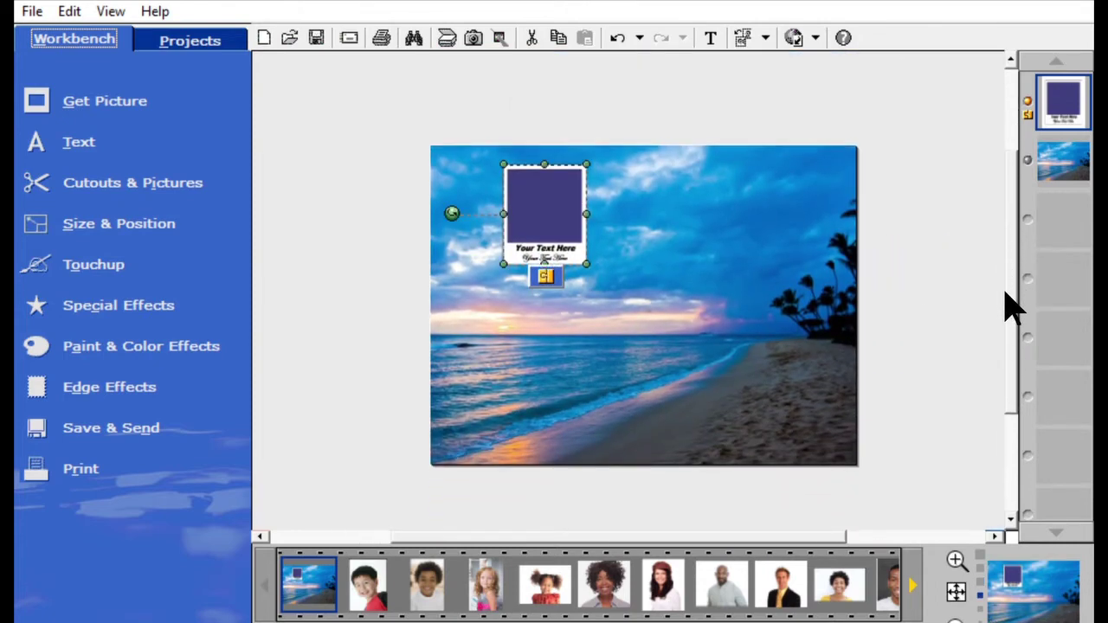
left_click_drag(690, 522, 694, 522)
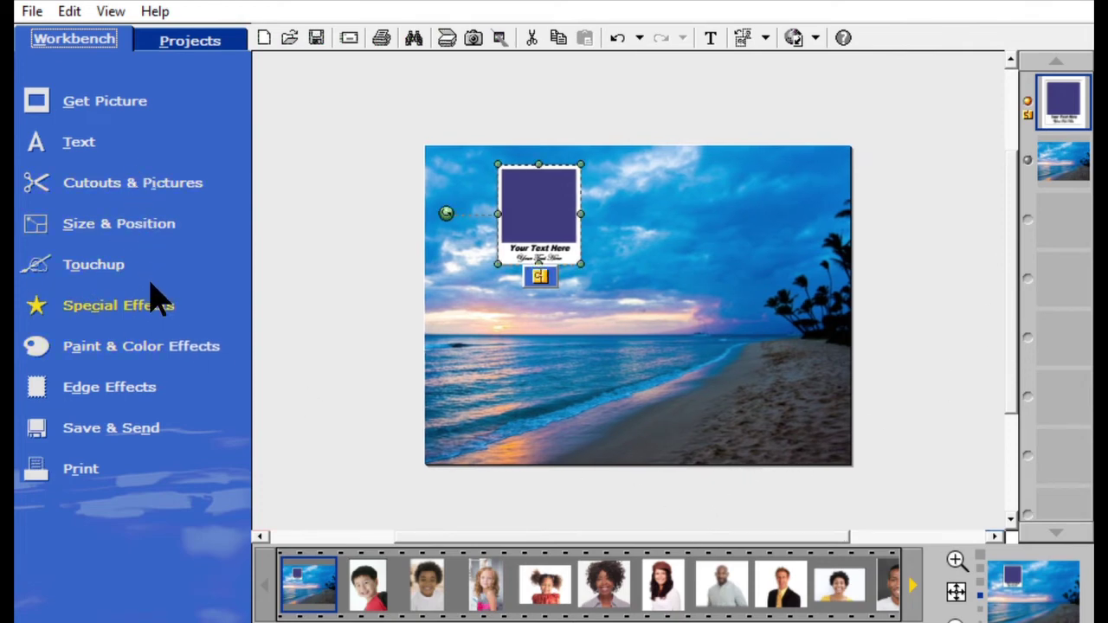
- Add a vertical alignment guide and centre it on the beach photo
left_click(113, 261)
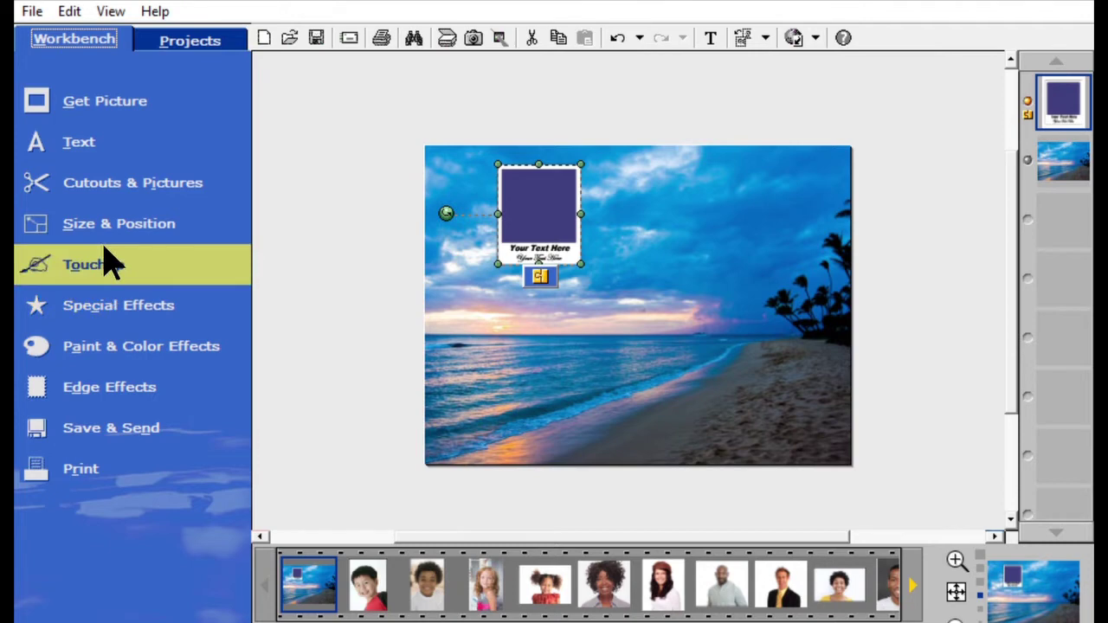
left_click(137, 217)
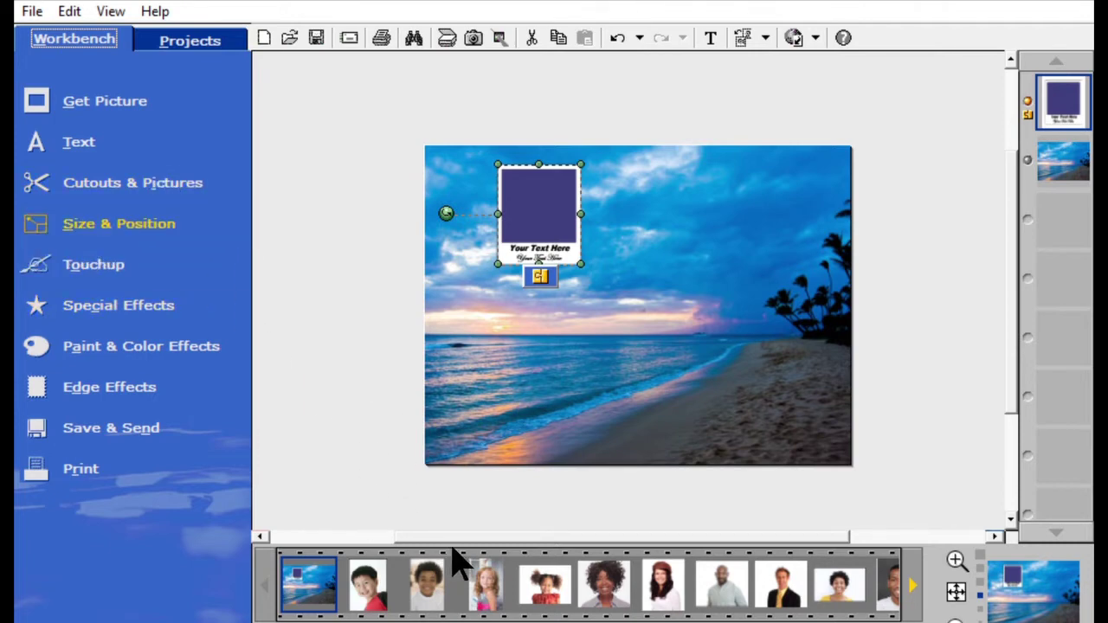
left_click(51, 97)
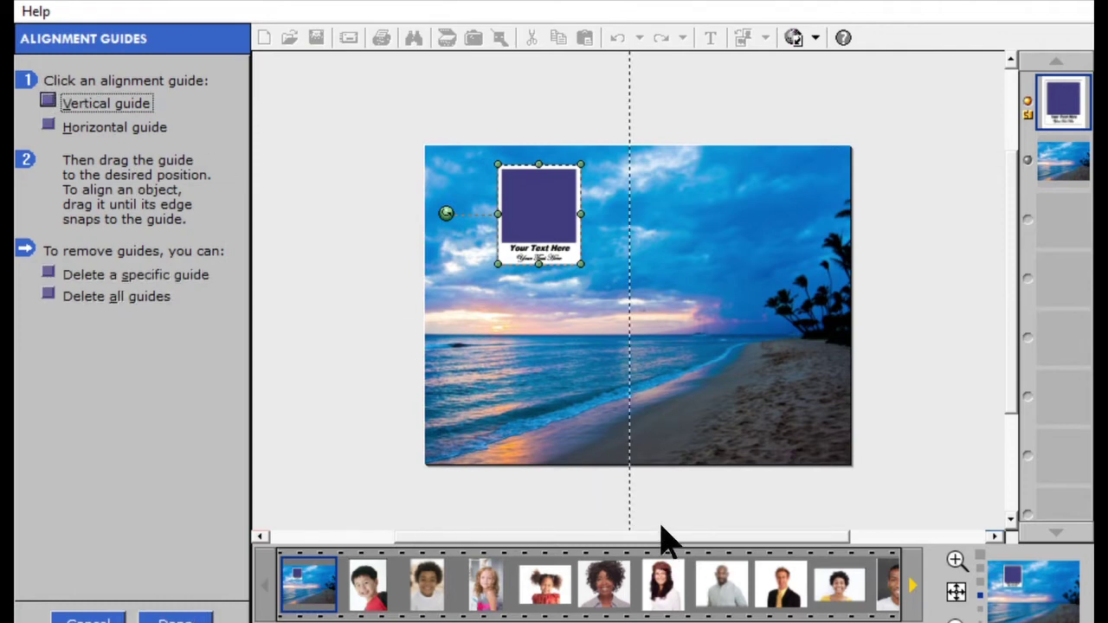
left_click_drag(639, 494, 650, 489)
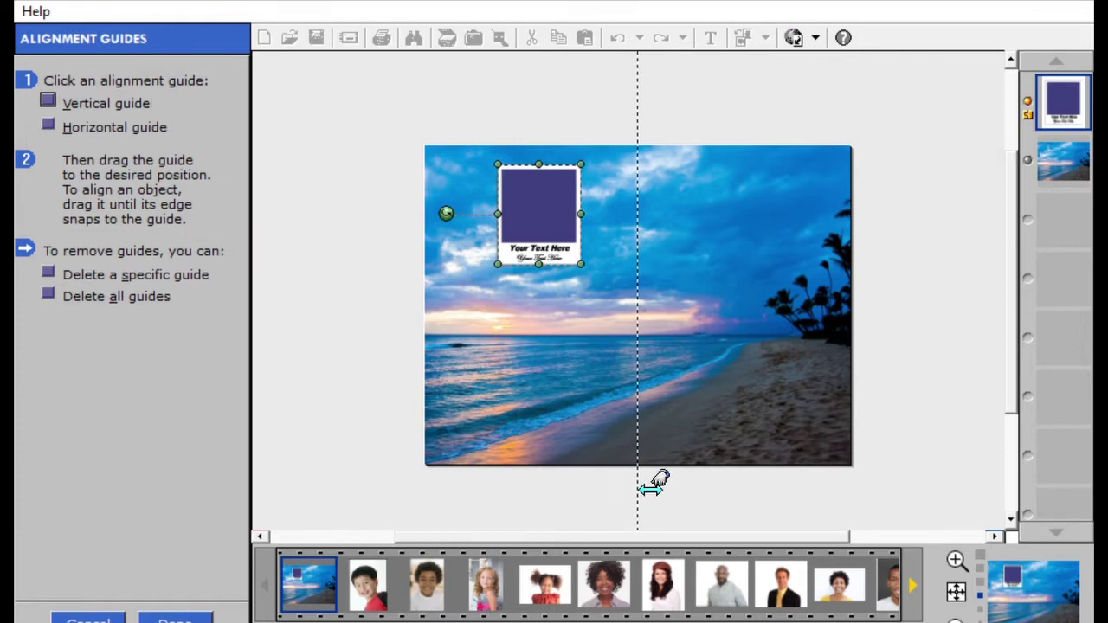
left_click(900, 489)
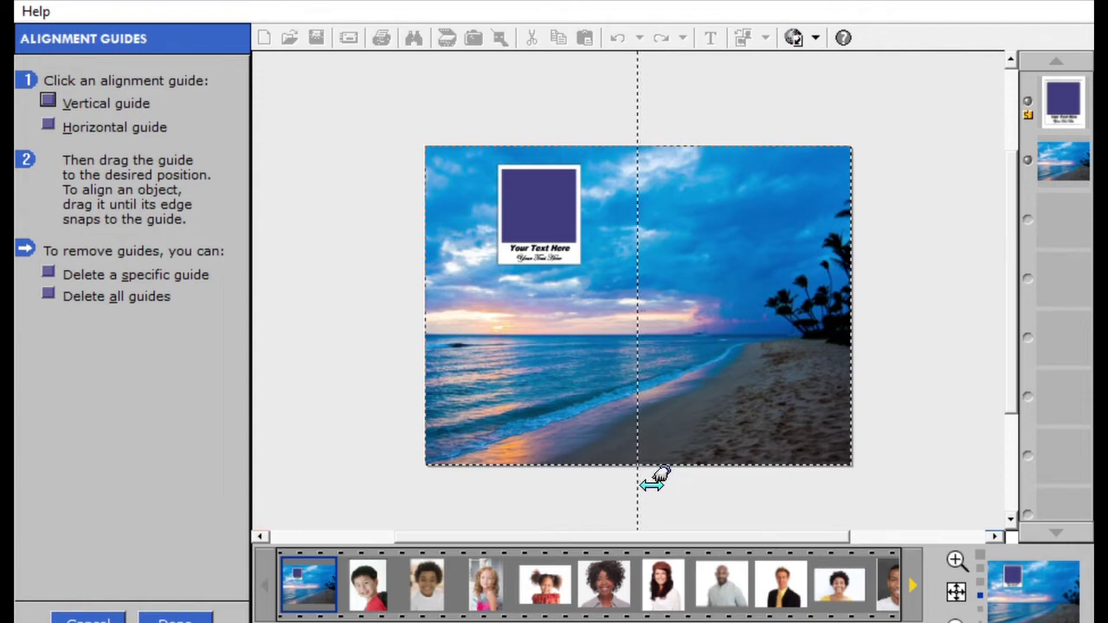
left_click_drag(651, 483, 655, 483)
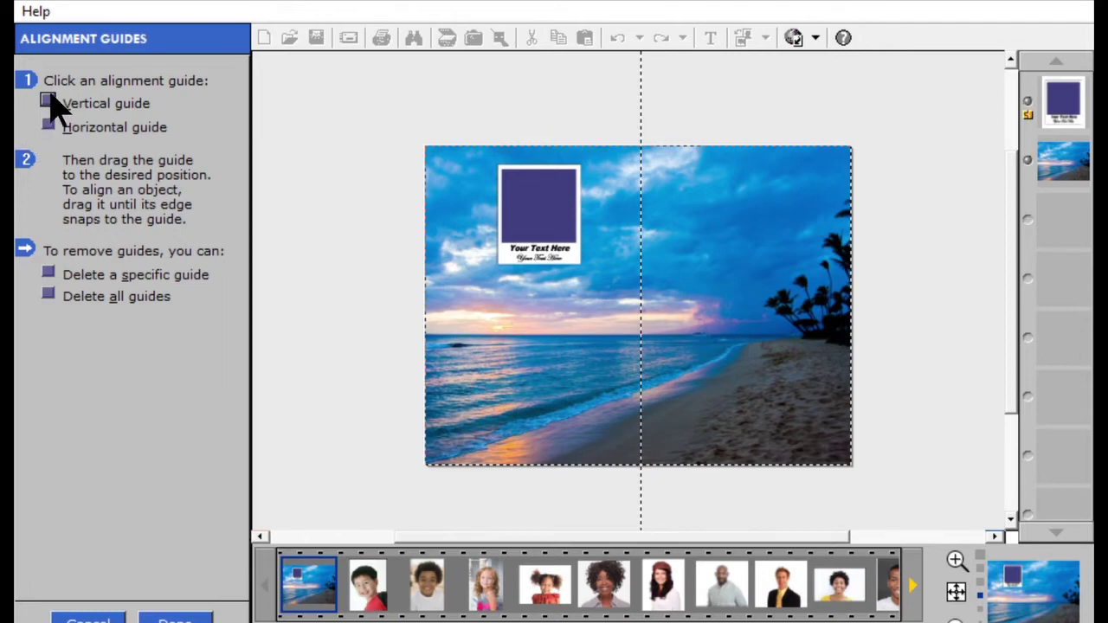
- Add horizontal guides near the bottom edge, across the lower middle, and at caption level
left_click(55, 122)
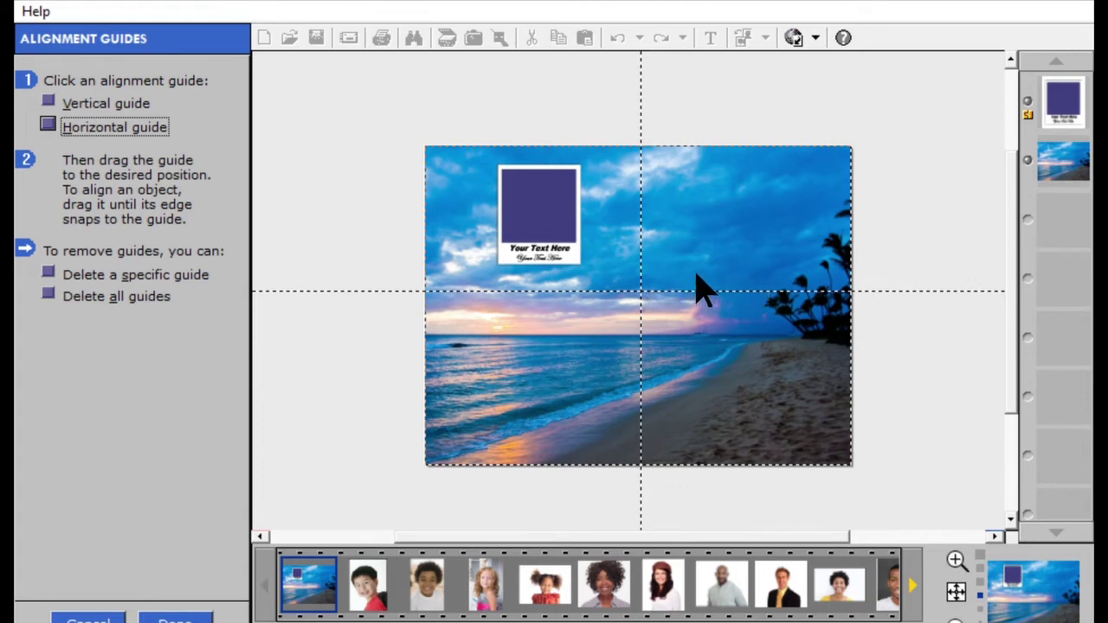
left_click_drag(715, 289, 715, 449)
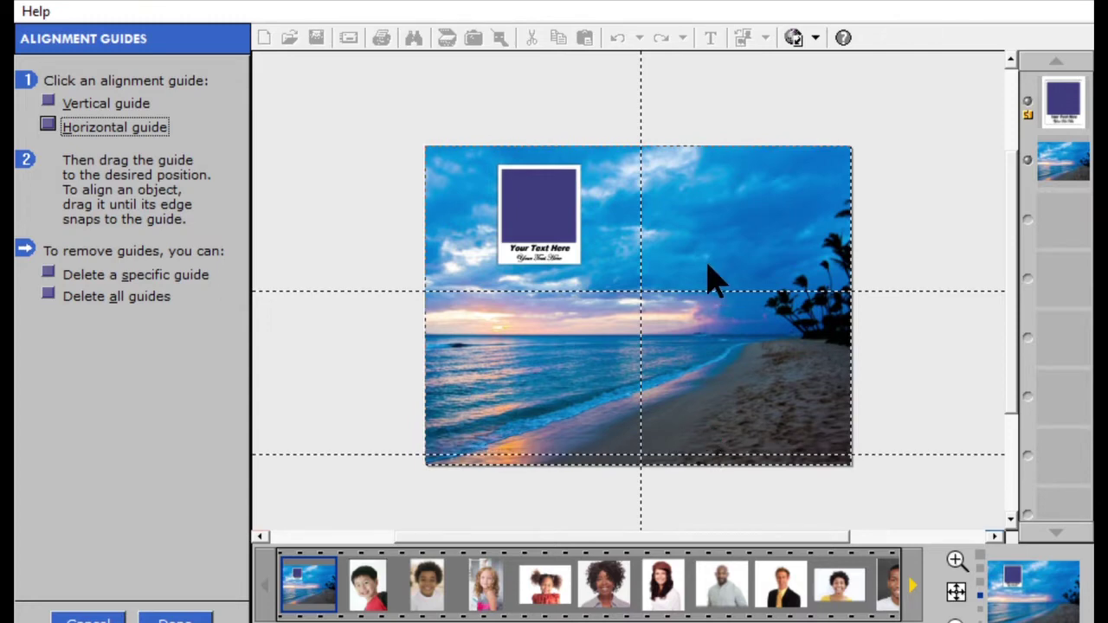
left_click_drag(722, 288, 725, 359)
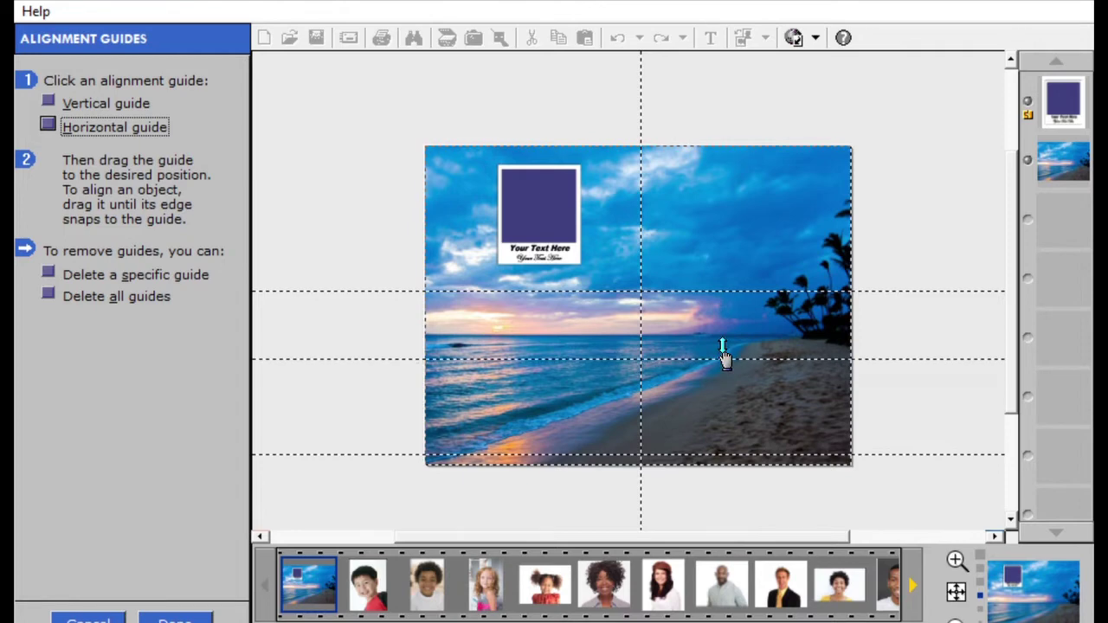
left_click_drag(726, 355, 726, 358)
left_click_drag(715, 247, 715, 239)
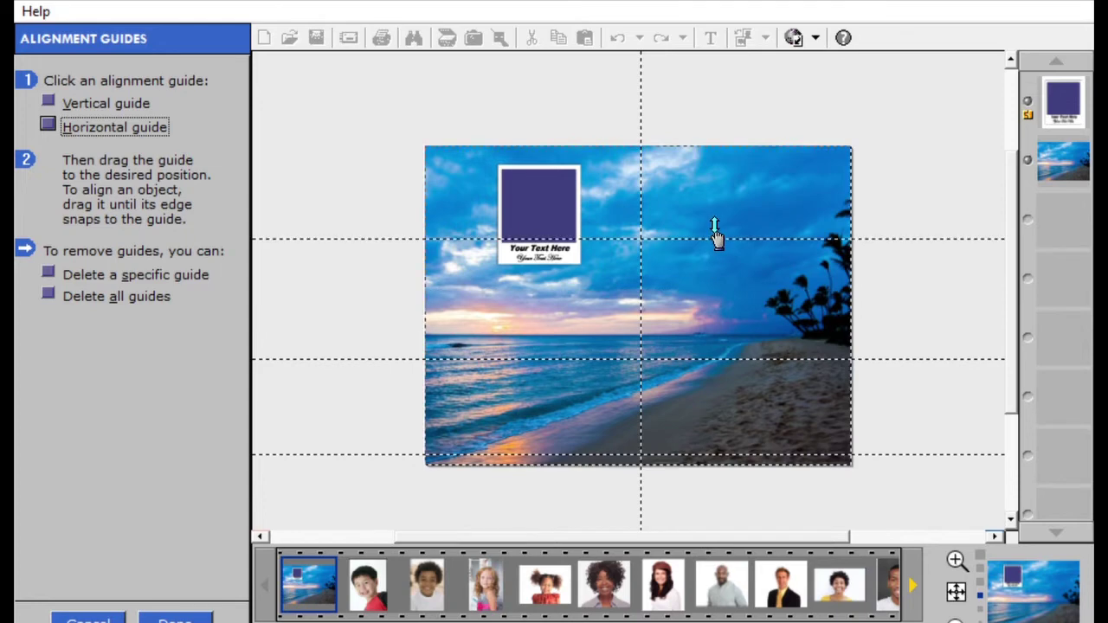
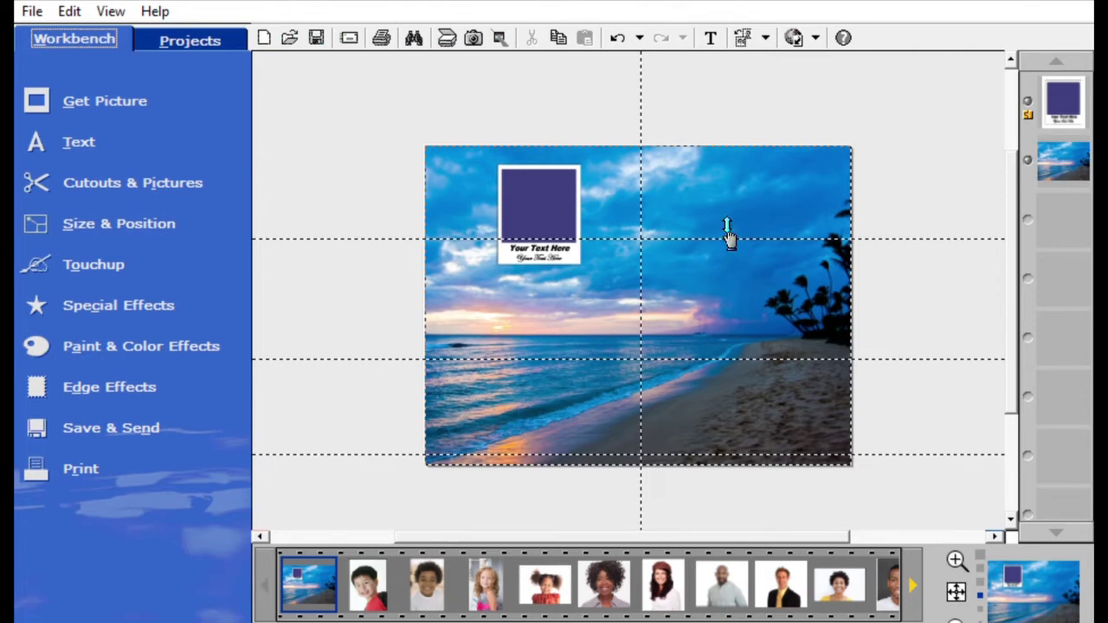
- Shift the upper guide down, then drag the captioned frame from the sky to the lower-left beach
left_click_drag(727, 236, 727, 252)
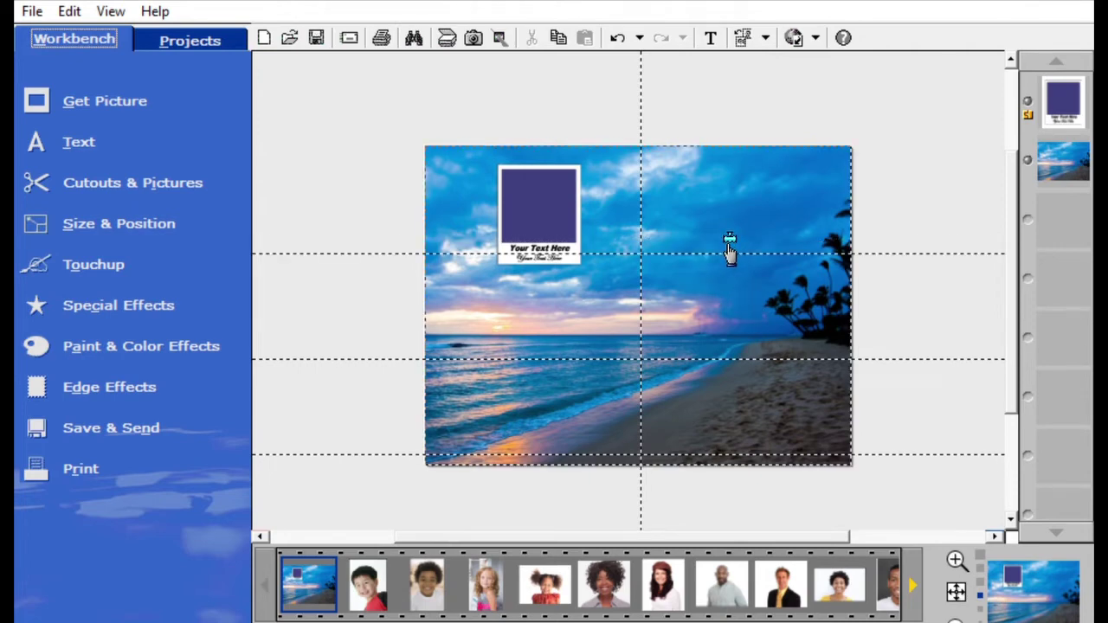
left_click(532, 193)
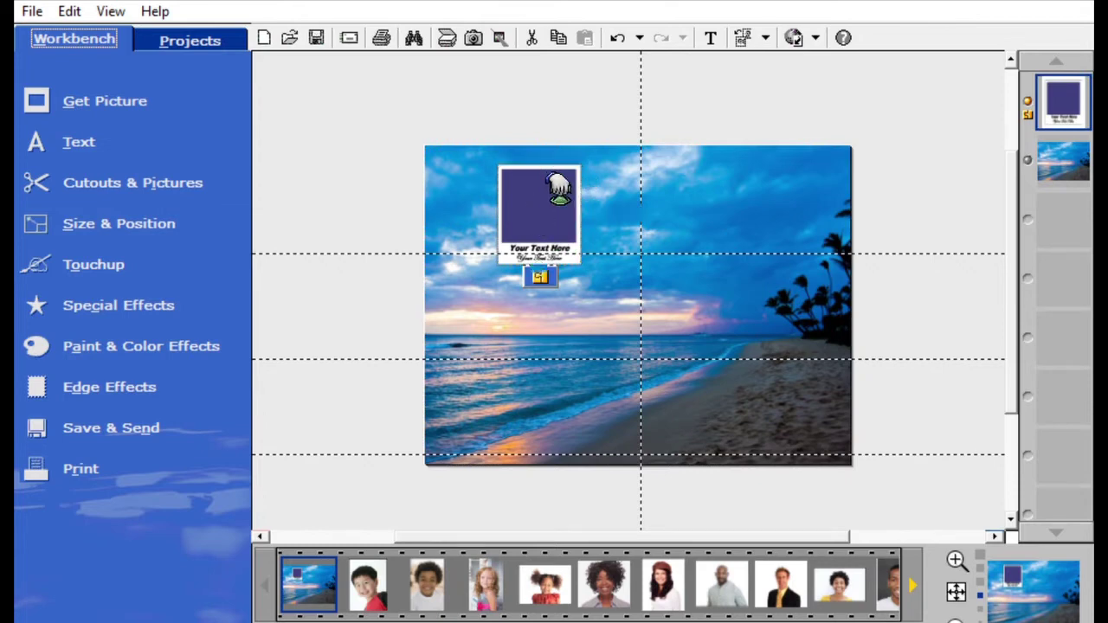
left_click_drag(531, 193, 509, 389)
- Zoom in, nudge the polaroid frame down-left and shrink it slightly with its corner handle
left_click(501, 467)
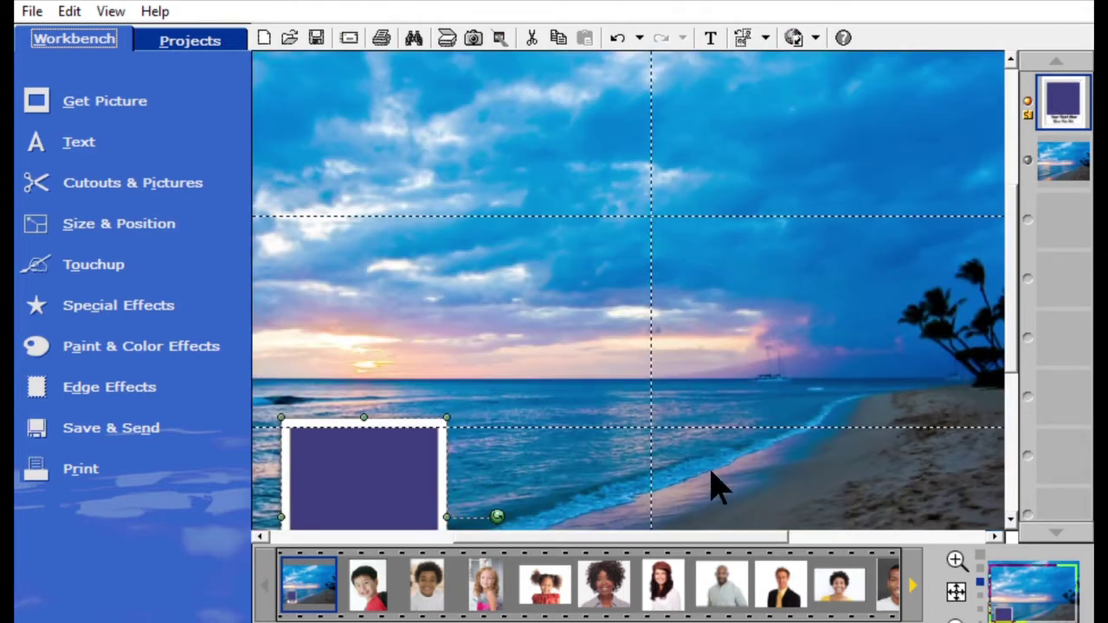
left_click_drag(1015, 288, 1019, 381)
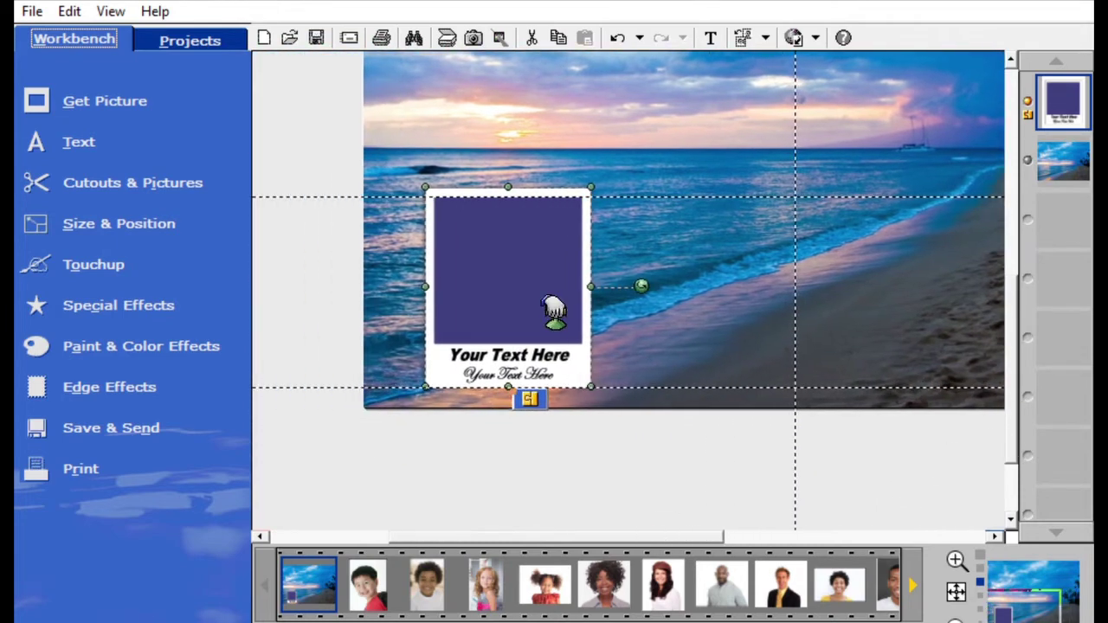
left_click_drag(558, 224, 535, 285)
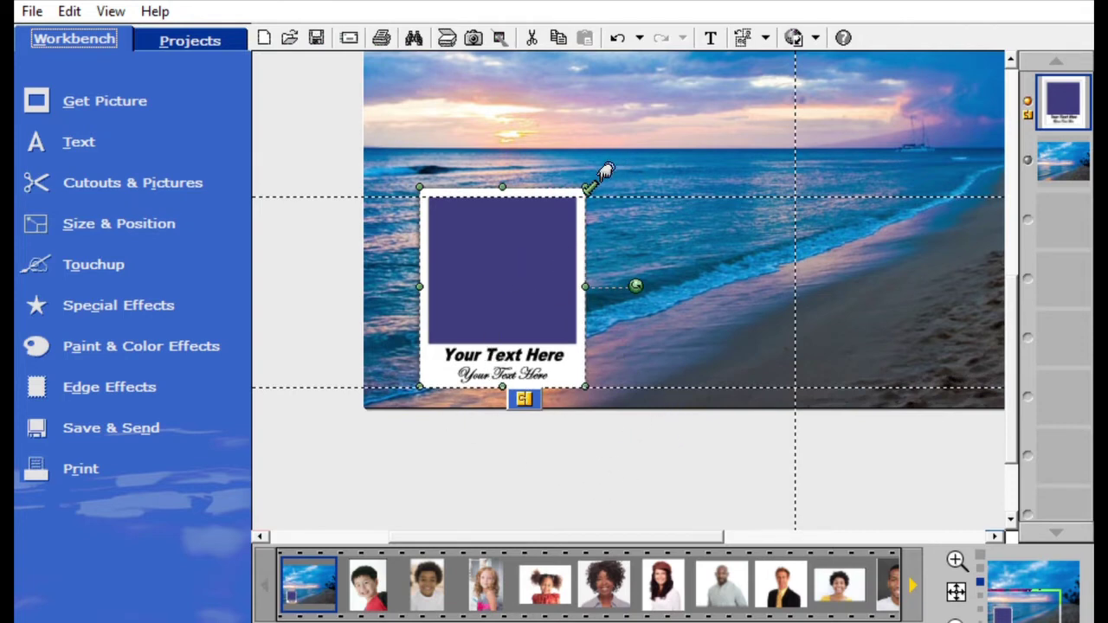
left_click_drag(585, 189, 573, 217)
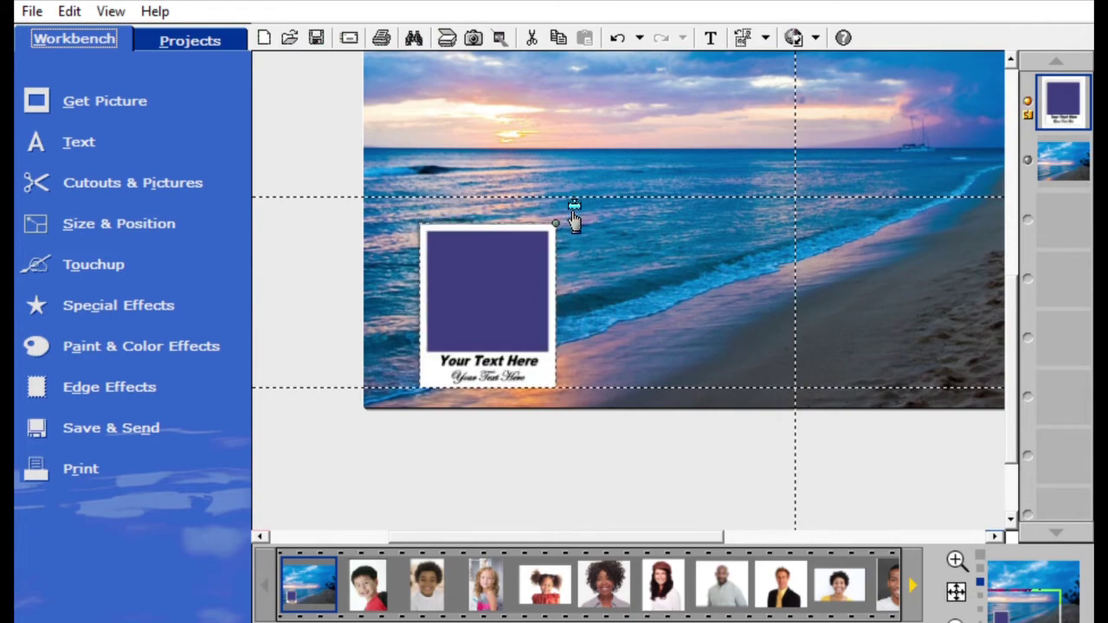
left_click_drag(1010, 345, 1038, 321)
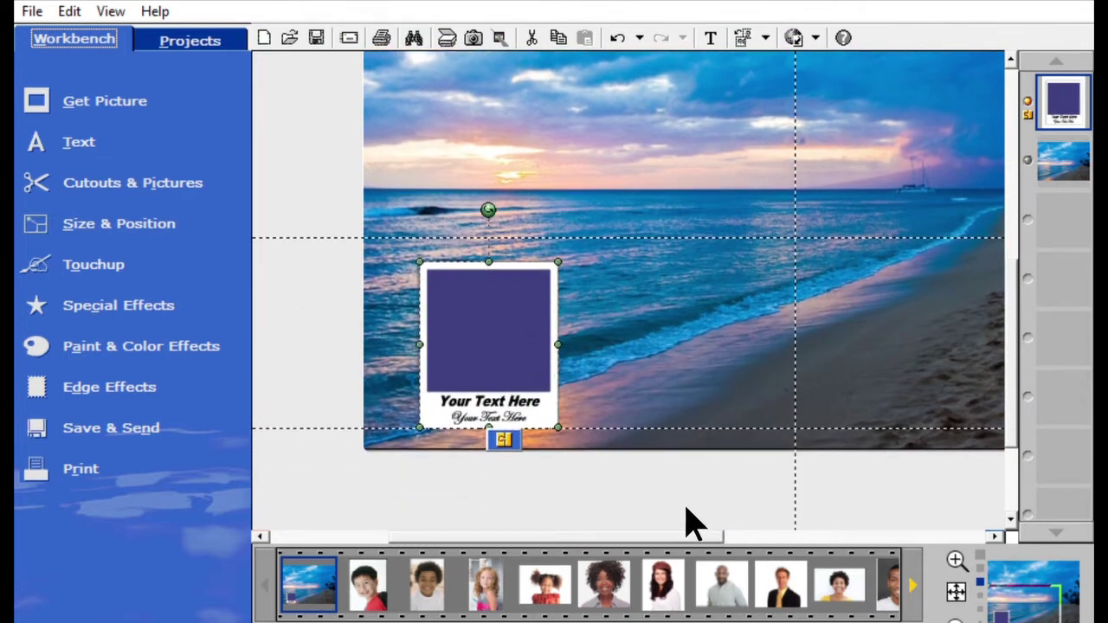
left_click_drag(688, 536, 709, 517)
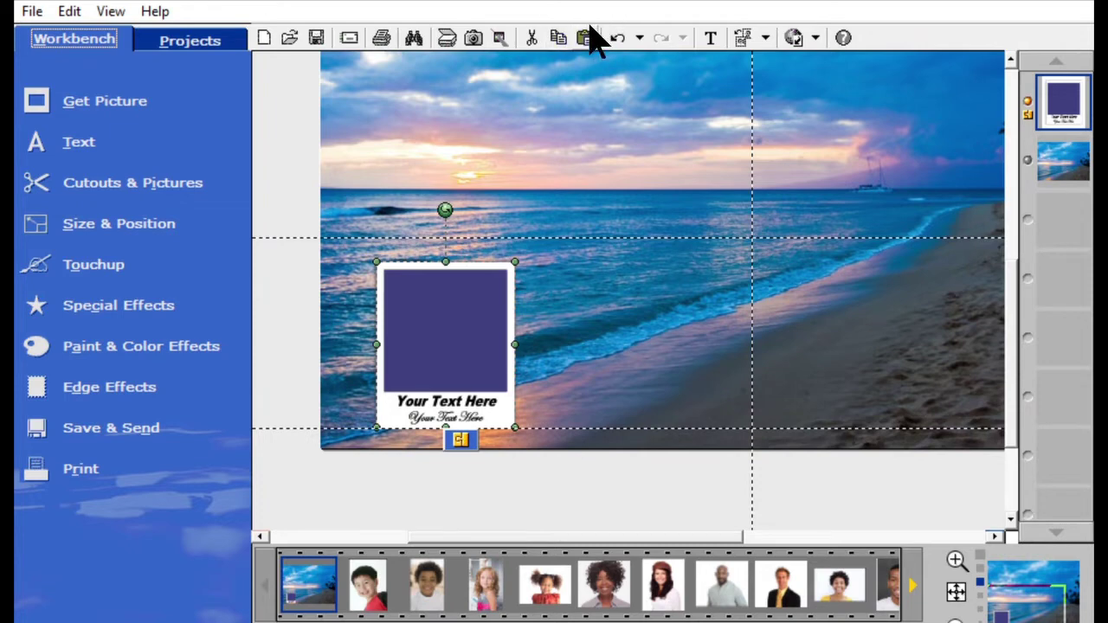
- Paste a copy of the polaroid frame and drag it toward the middle of the picture
left_click(587, 37)
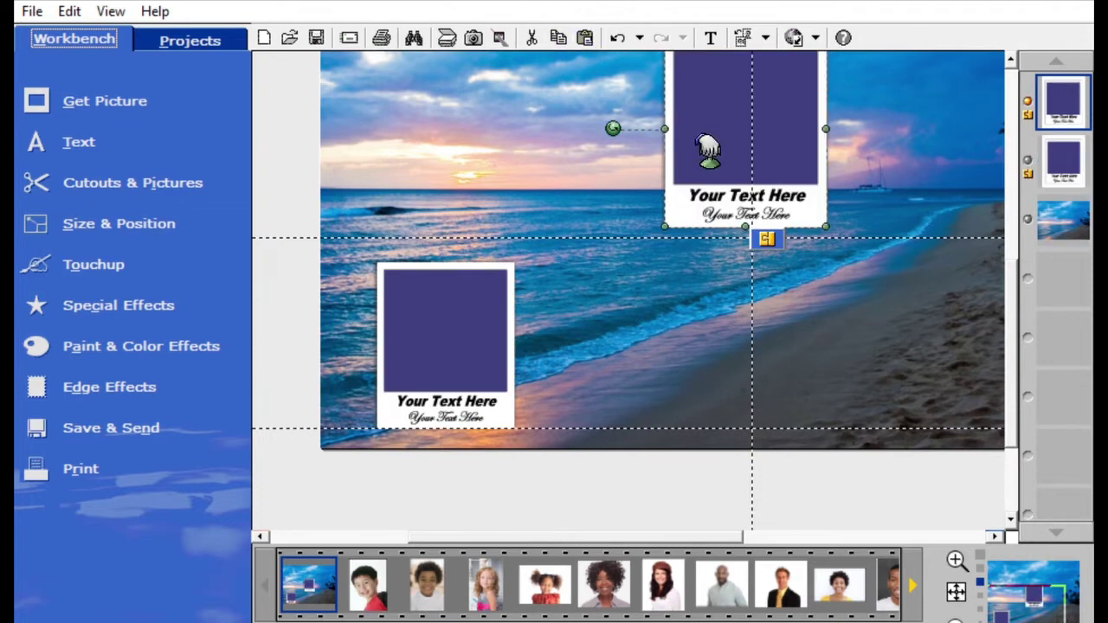
left_click_drag(715, 139, 727, 286)
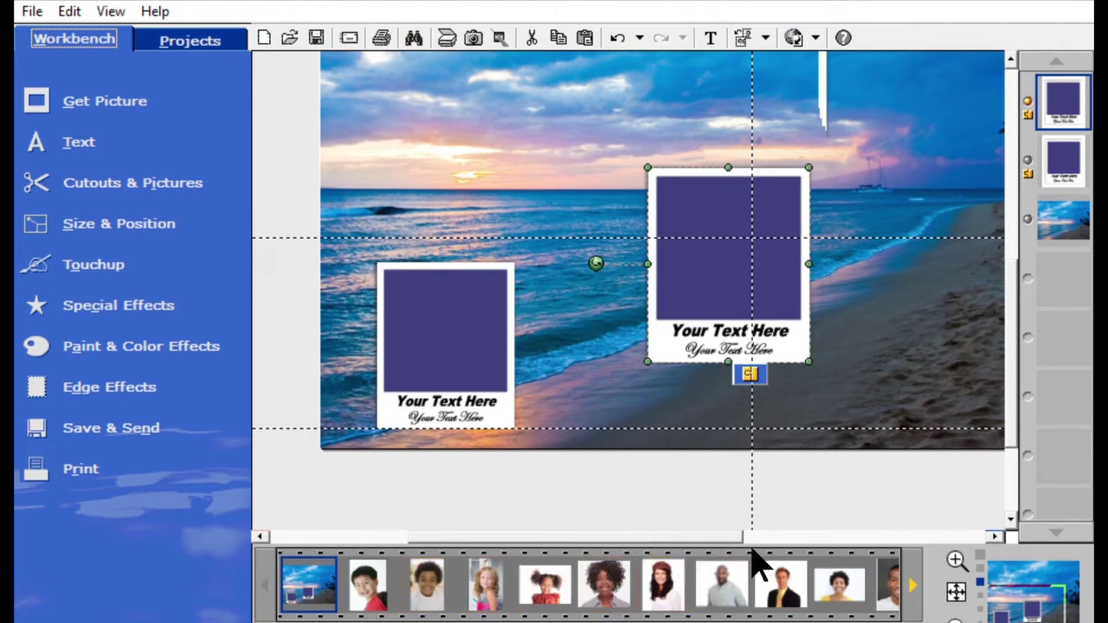
left_click(920, 585)
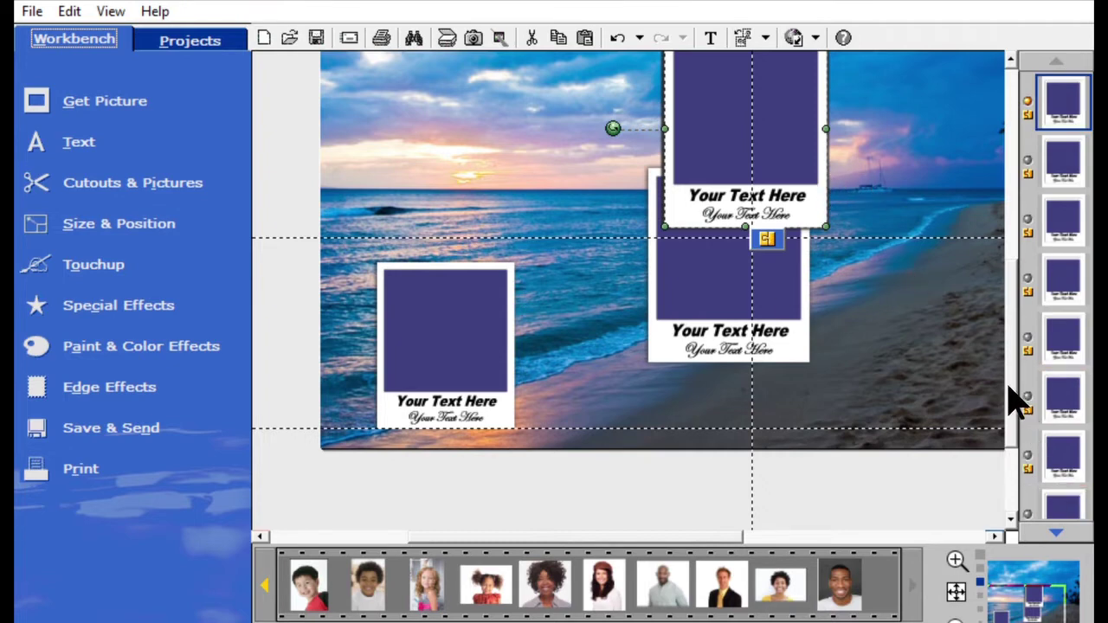
- Stack the lower duplicate frame behind the upper one and remove the extra copy
left_click_drag(1009, 388, 1006, 345)
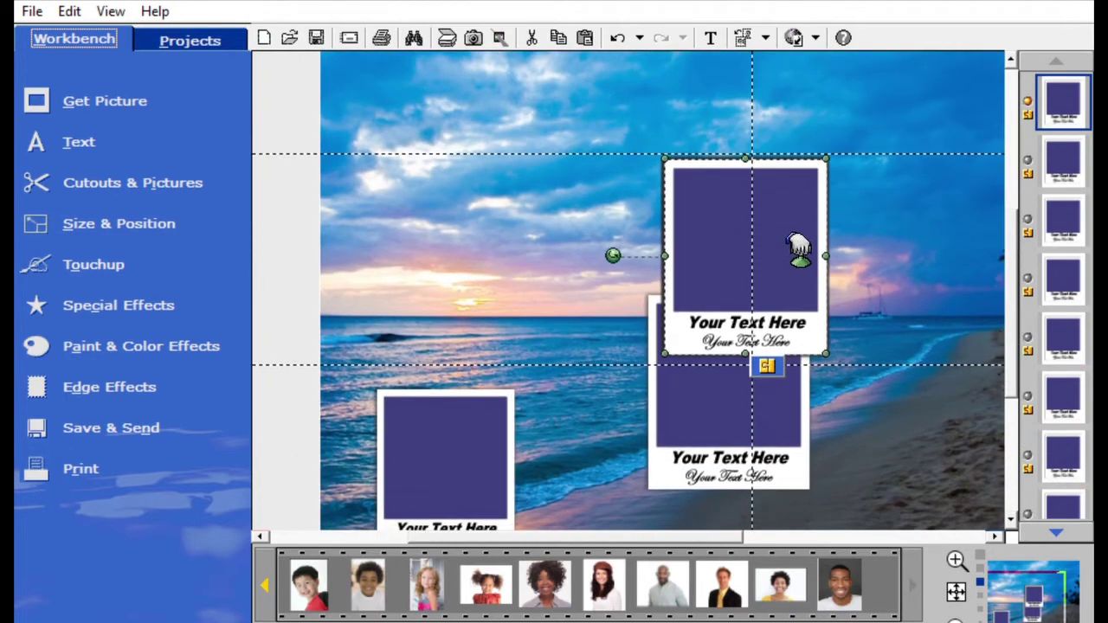
left_click(681, 472)
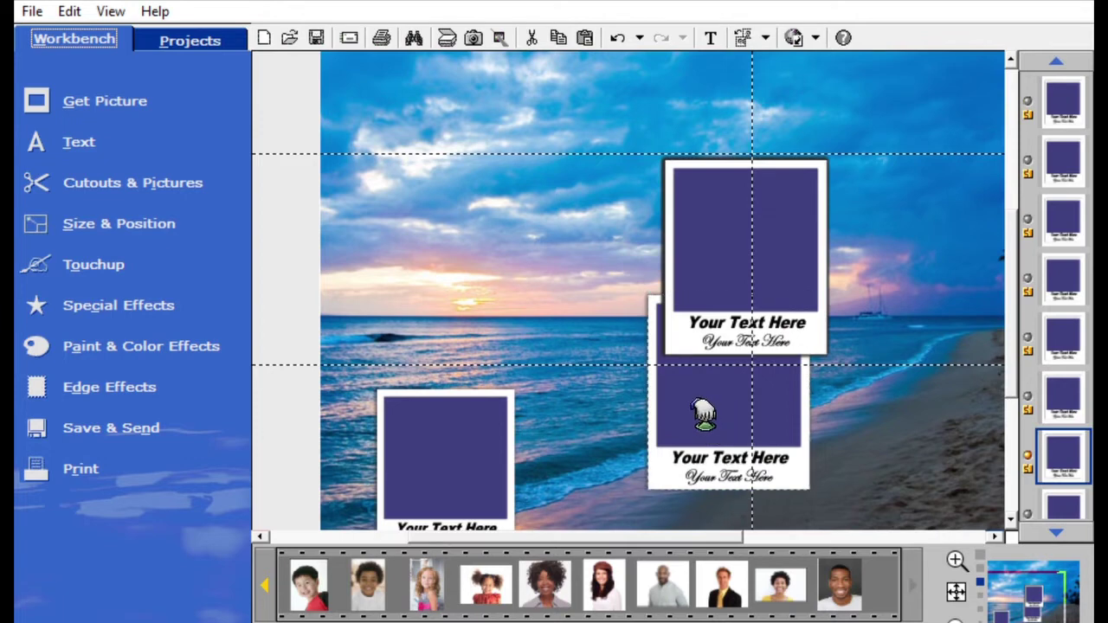
left_click_drag(699, 408, 722, 321)
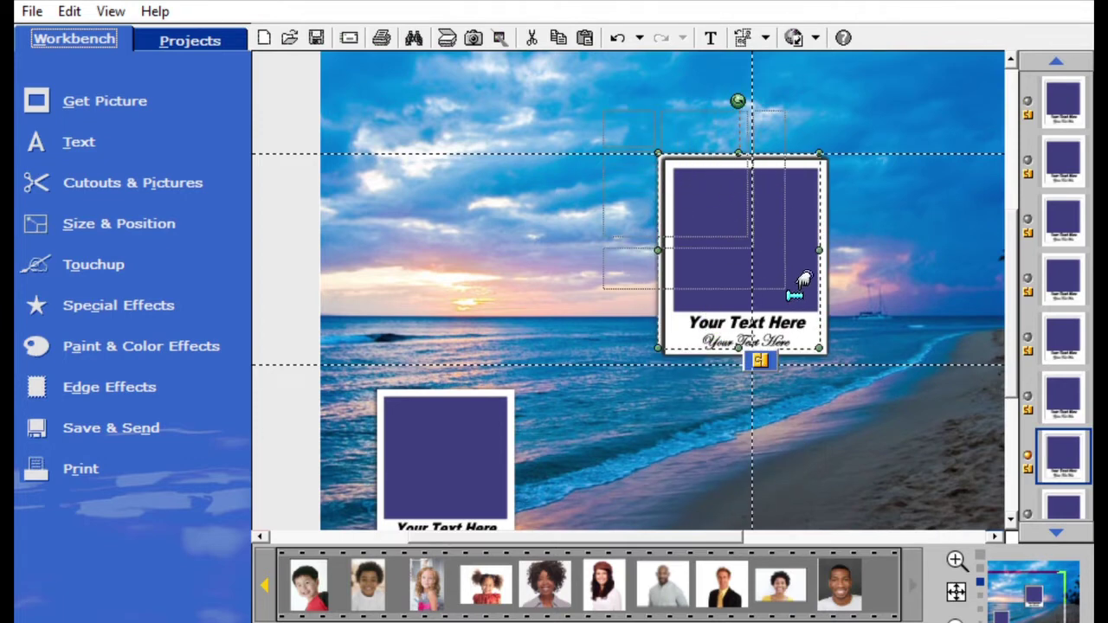
key("ctrl+a")
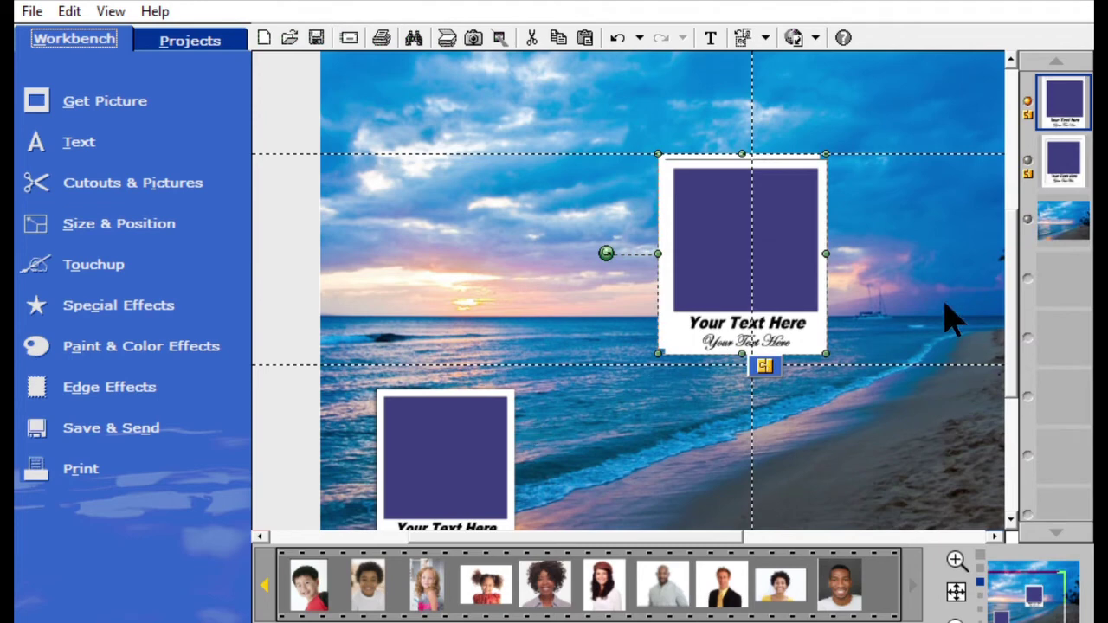
- Place the second frame beside the first along the bottom and shrink it to match
scroll(1021, 295, "down", 3)
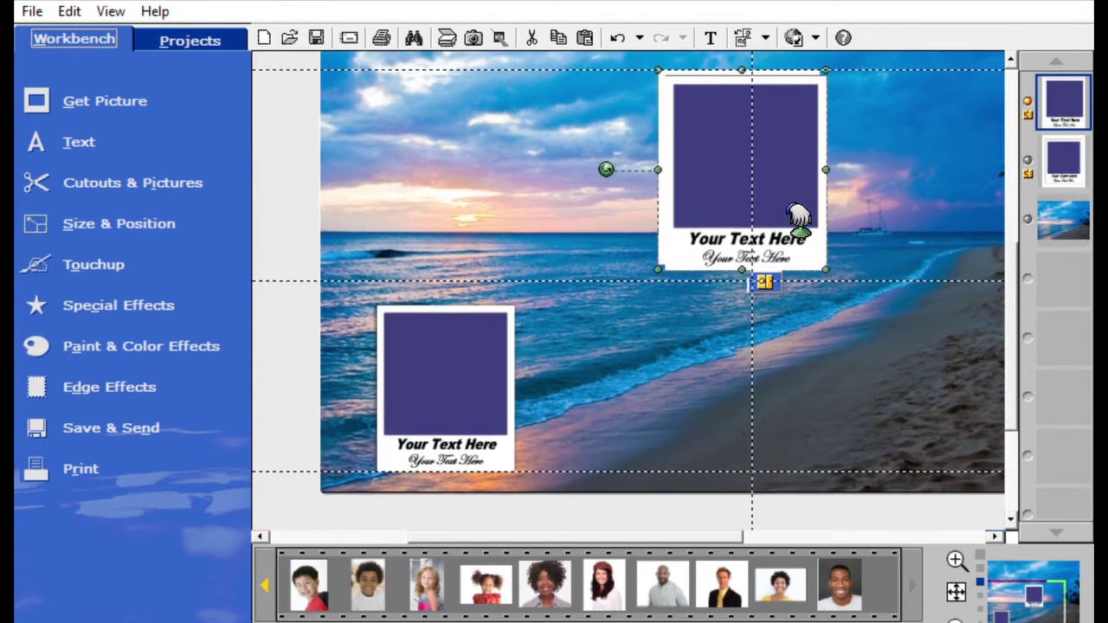
left_click_drag(726, 185, 597, 397)
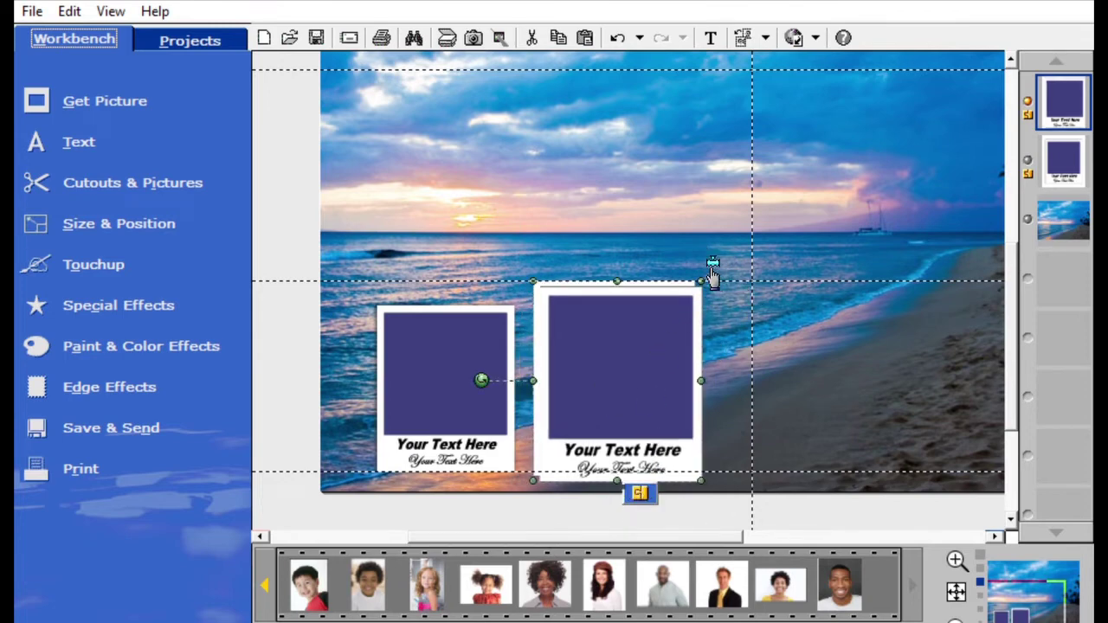
left_click_drag(721, 262, 711, 294)
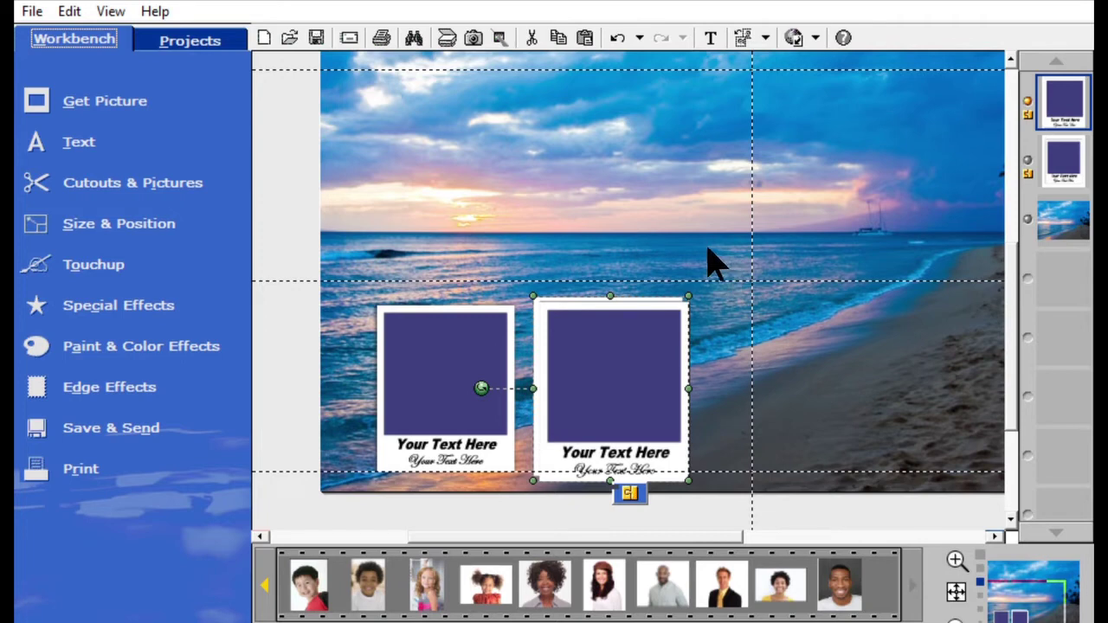
mouse_move(712, 277)
left_mouse_down()
mouse_move(701, 297)
mouse_move(702, 286)
left_mouse_up()
left_click(702, 178)
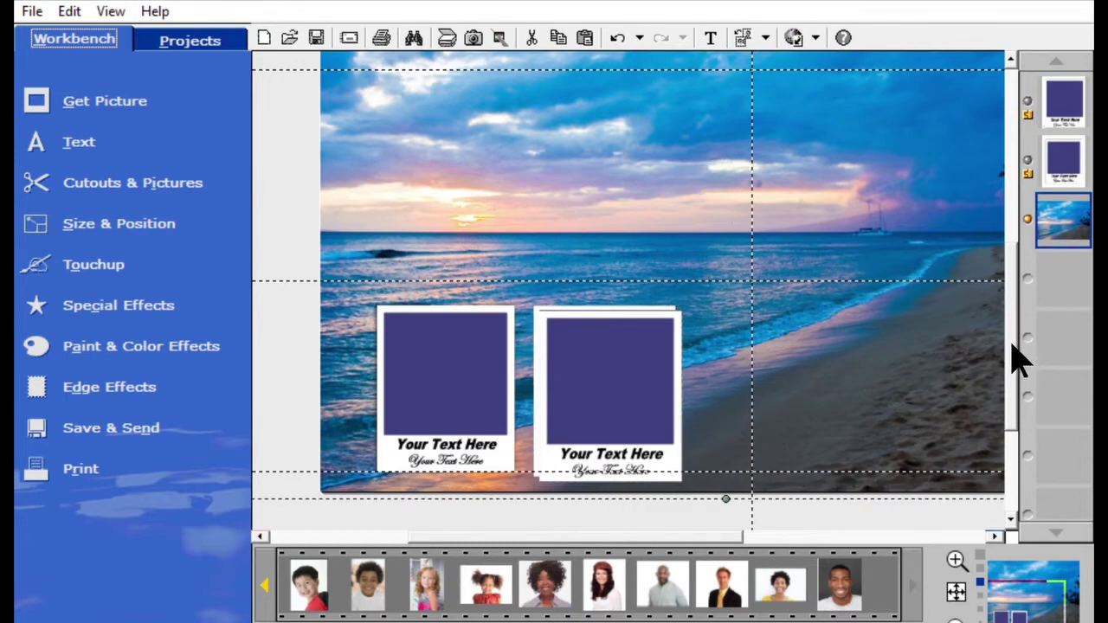
- Move the second frame over to the right side of the beach
scroll(1020, 362, "down", 3)
left_click(637, 350)
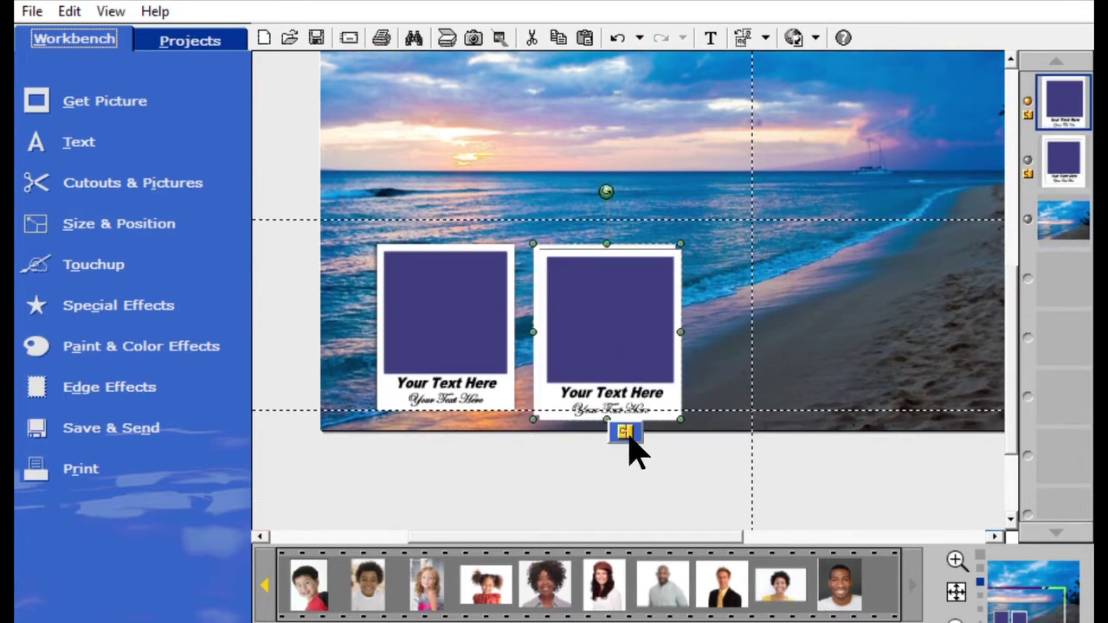
left_click(630, 429)
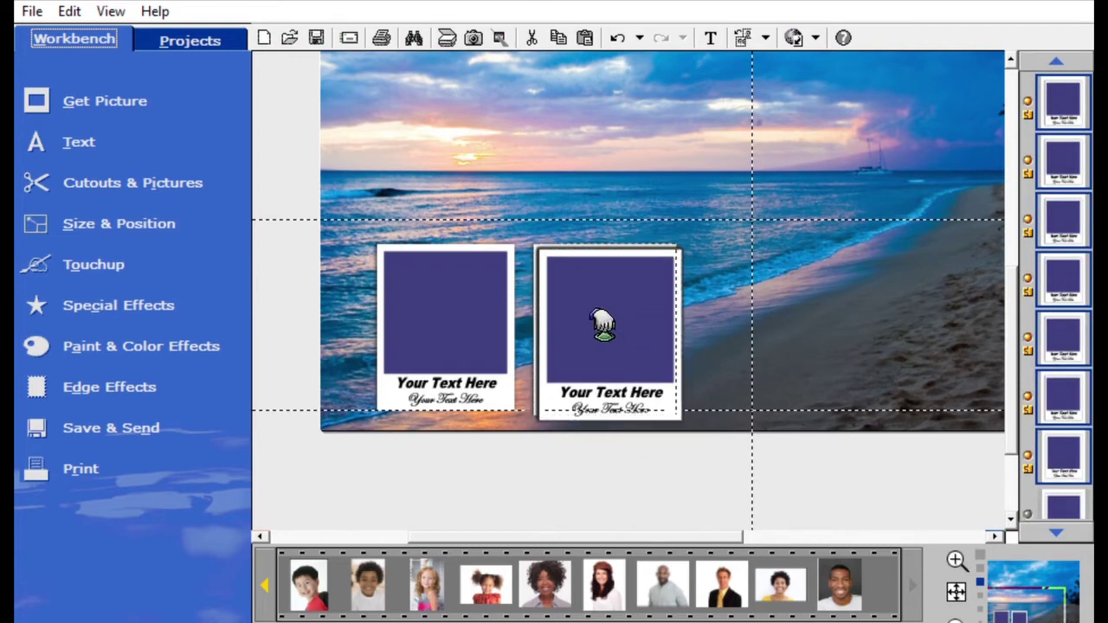
left_click_drag(604, 325, 863, 308)
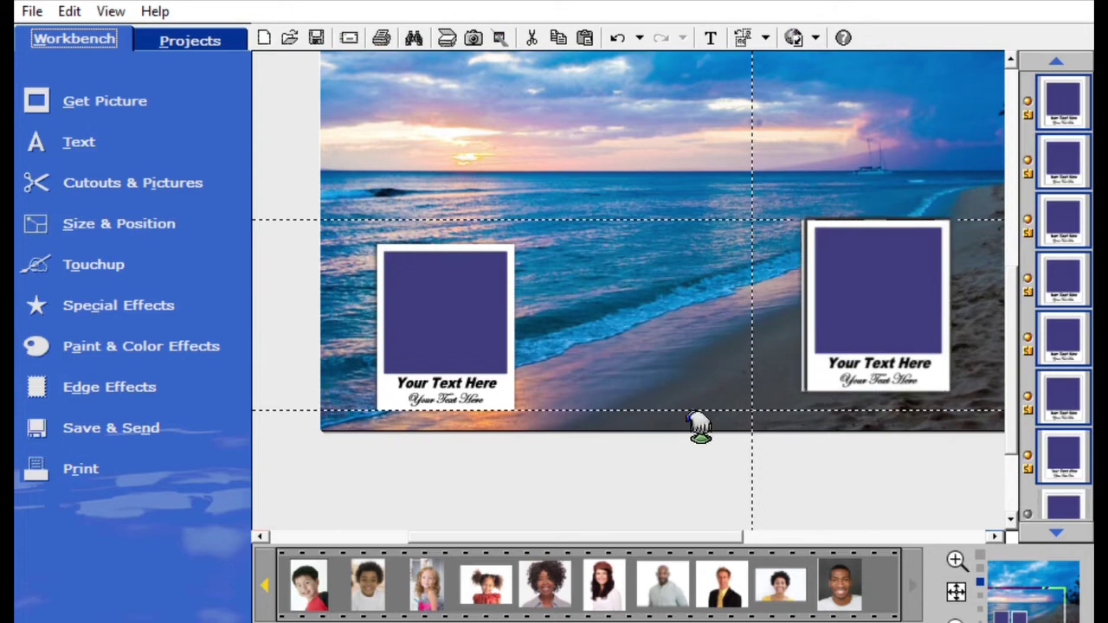
left_click(907, 331)
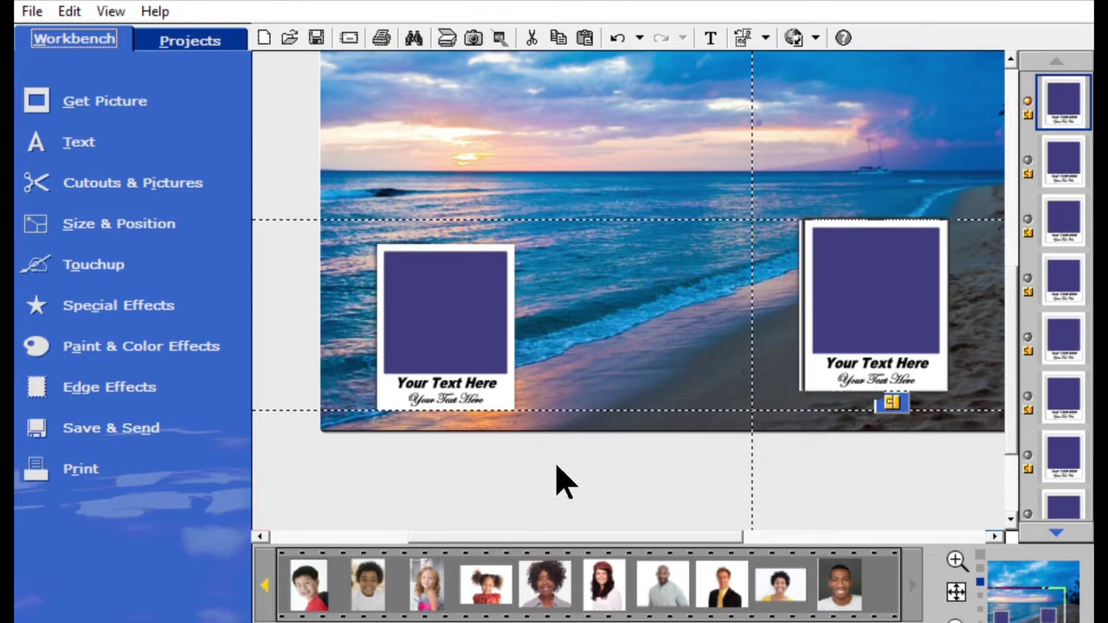
left_click(924, 461)
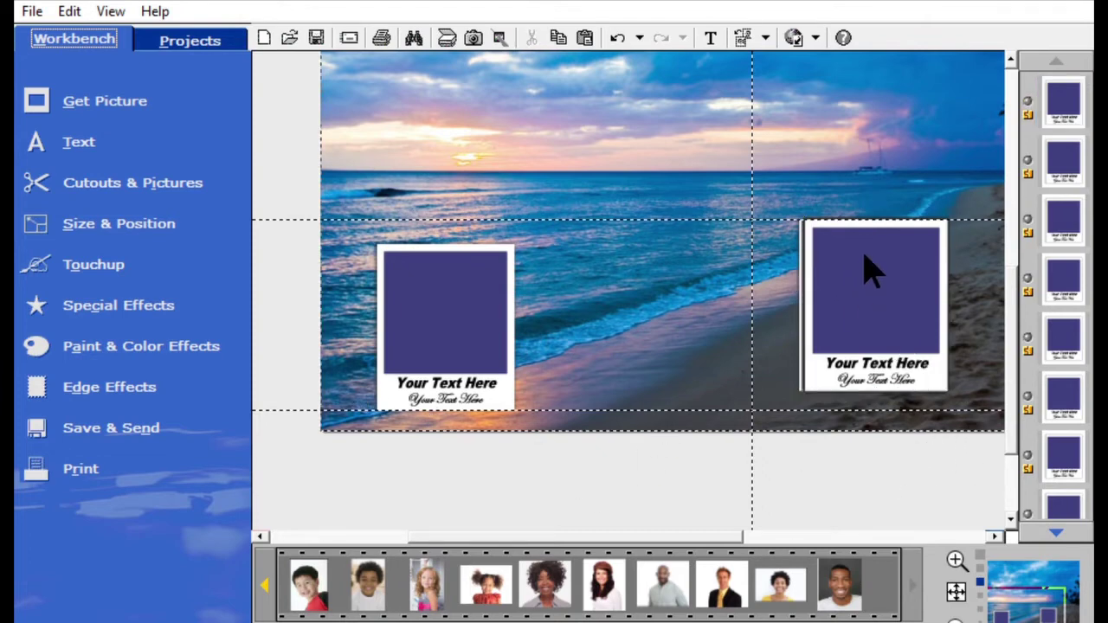
- Copy a frame into the middle, then select the middle and right frames and group them with Ctrl+G
left_click_drag(870, 277, 649, 292)
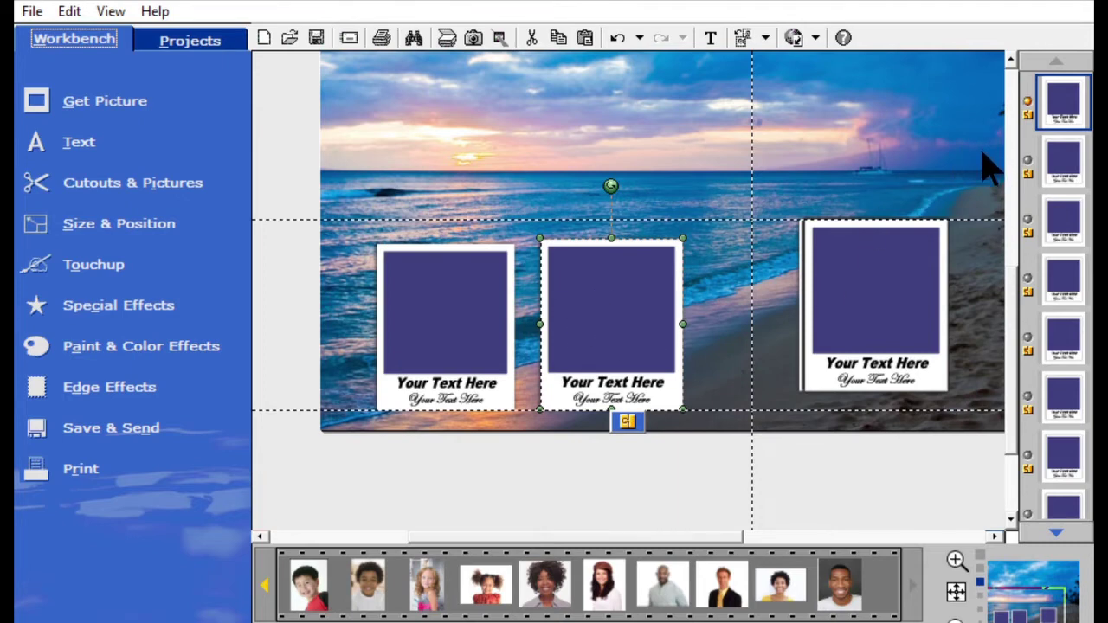
left_click_drag(984, 176, 539, 494)
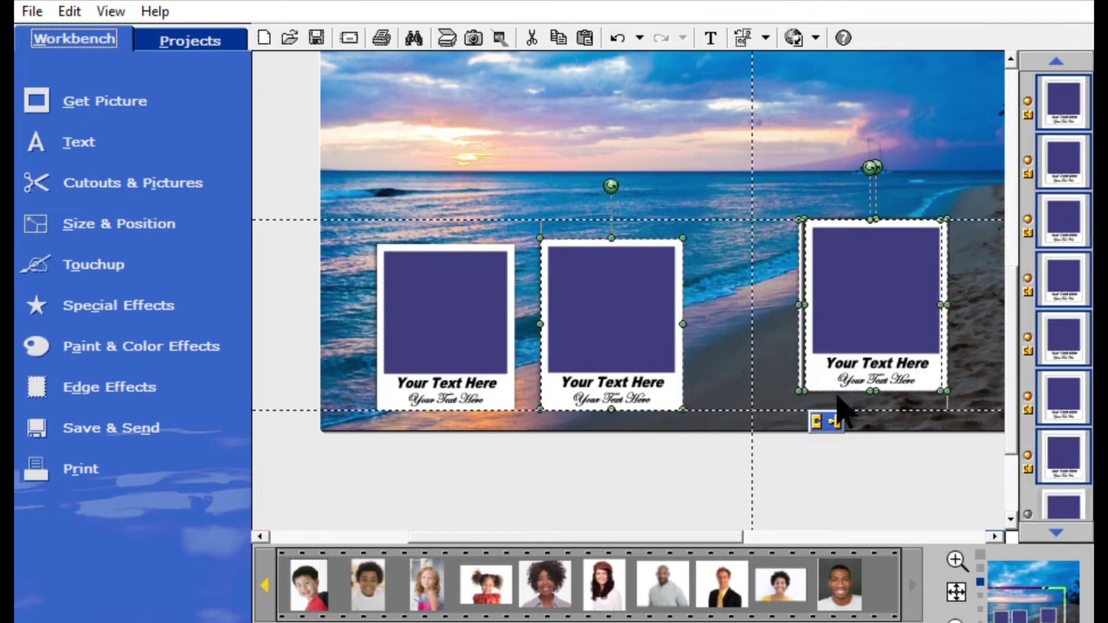
key("ctrl+g")
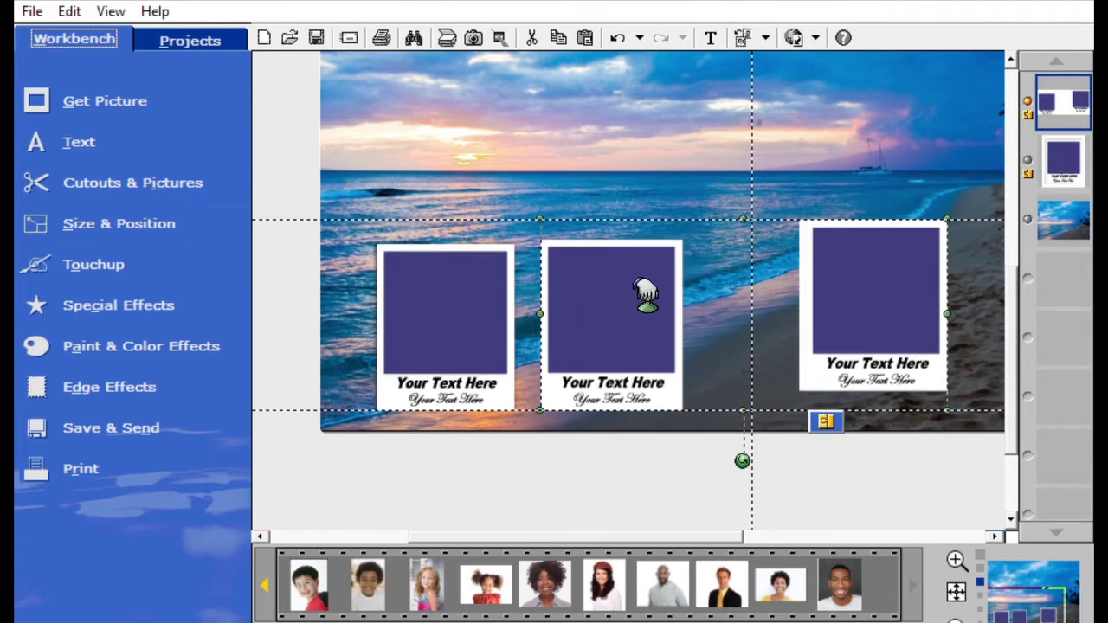
left_click(965, 208)
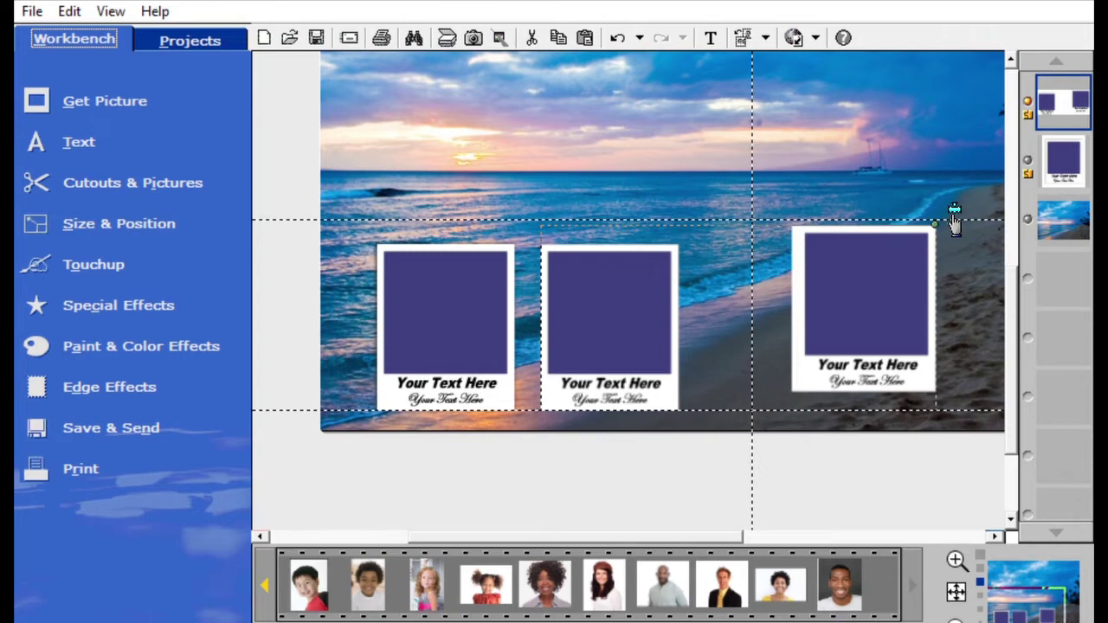
left_click(954, 220)
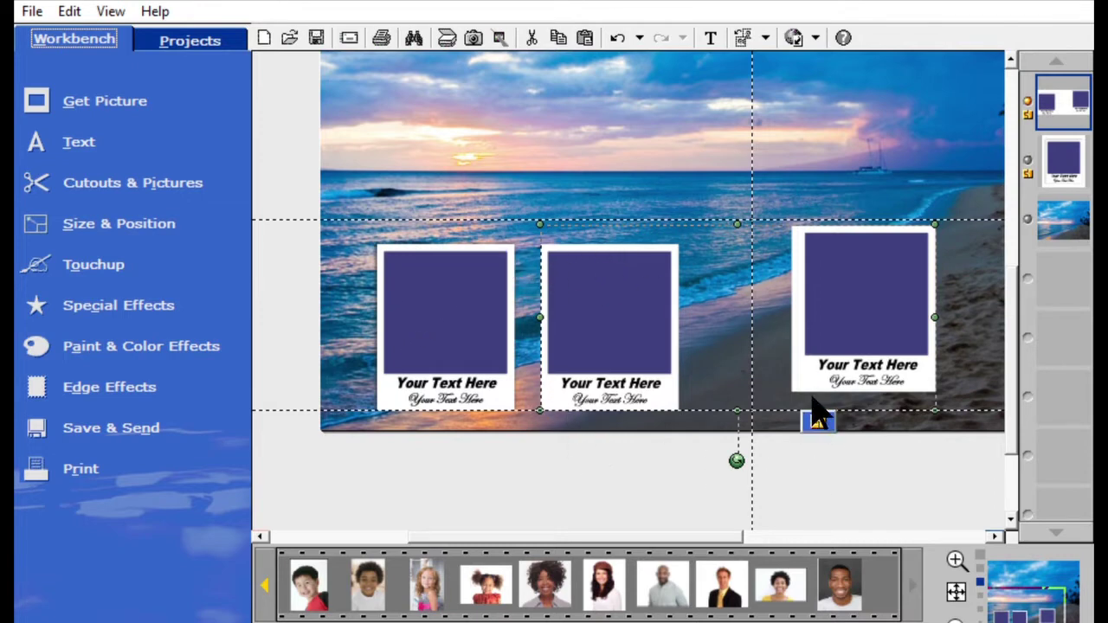
left_click(838, 454)
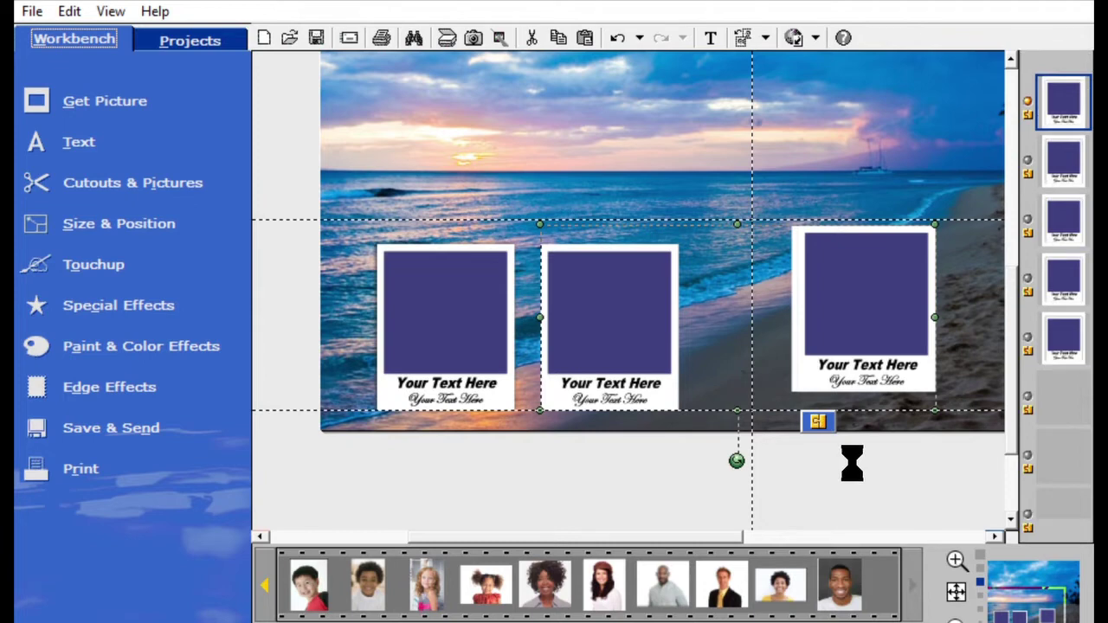
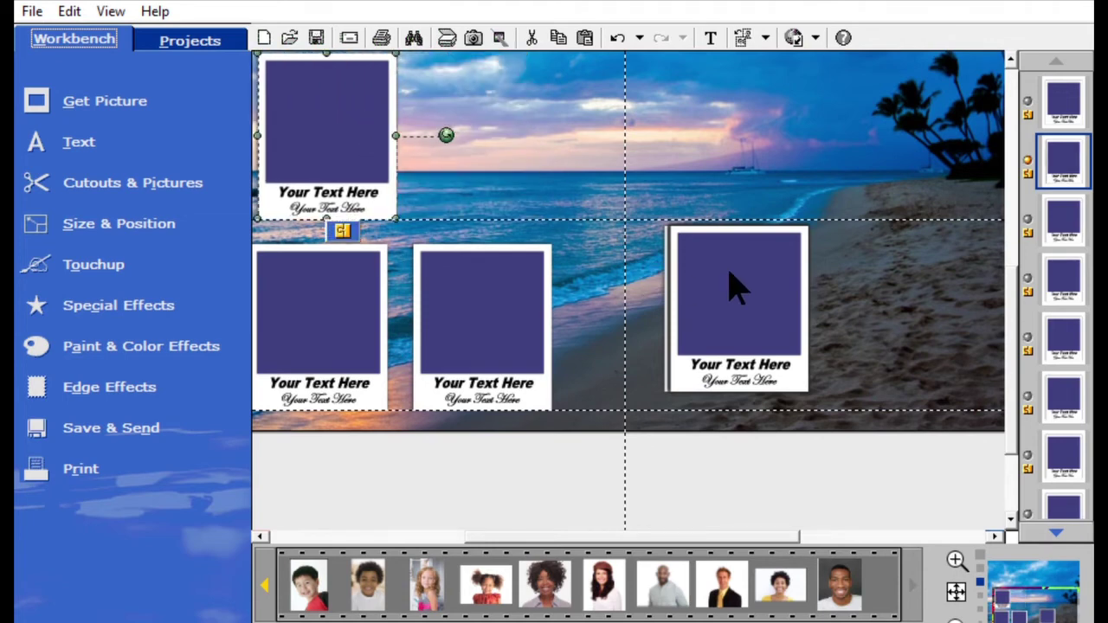
- Copy the right frame into the top-right and lower-right slots, and move a copy into the upper row
left_click(750, 303)
left_click(569, 155)
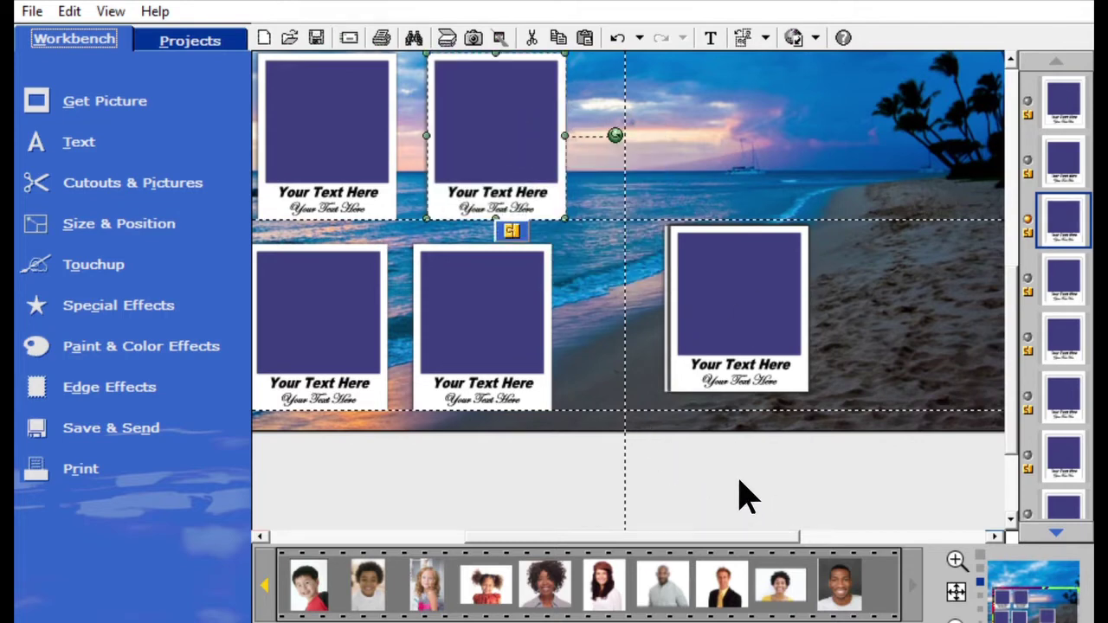
scroll(747, 453, "down", 2)
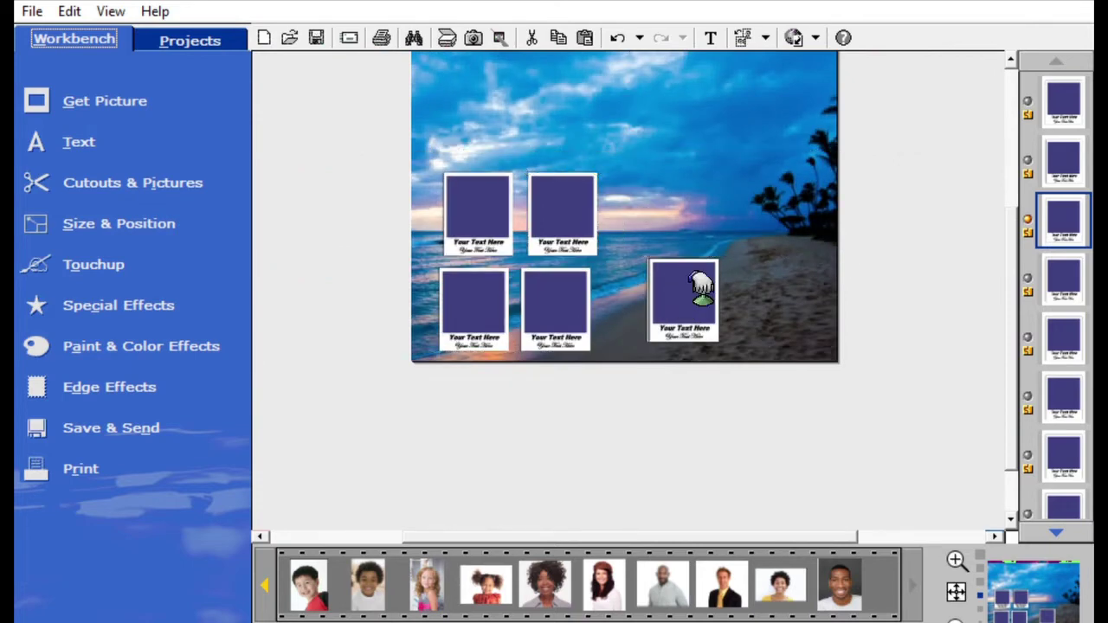
left_click_drag(692, 298, 785, 204)
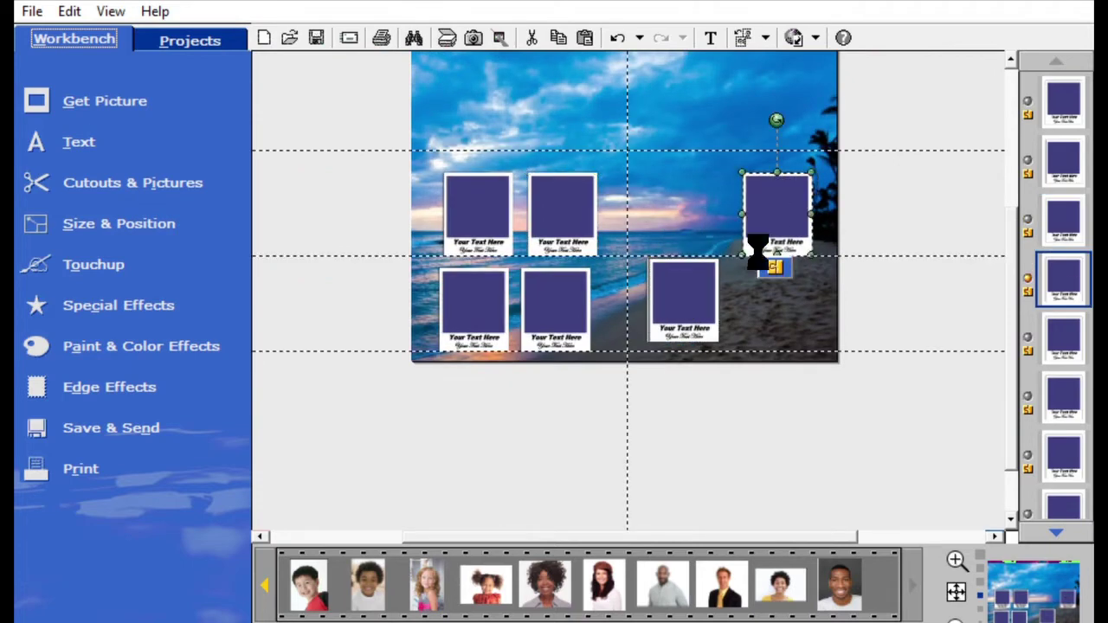
left_click_drag(684, 295, 782, 292)
left_click(679, 304)
left_click_drag(683, 302, 692, 247)
- Duplicate the lower-middle frame to the top, align the top-right frame, and select the lower rows
left_click(706, 310)
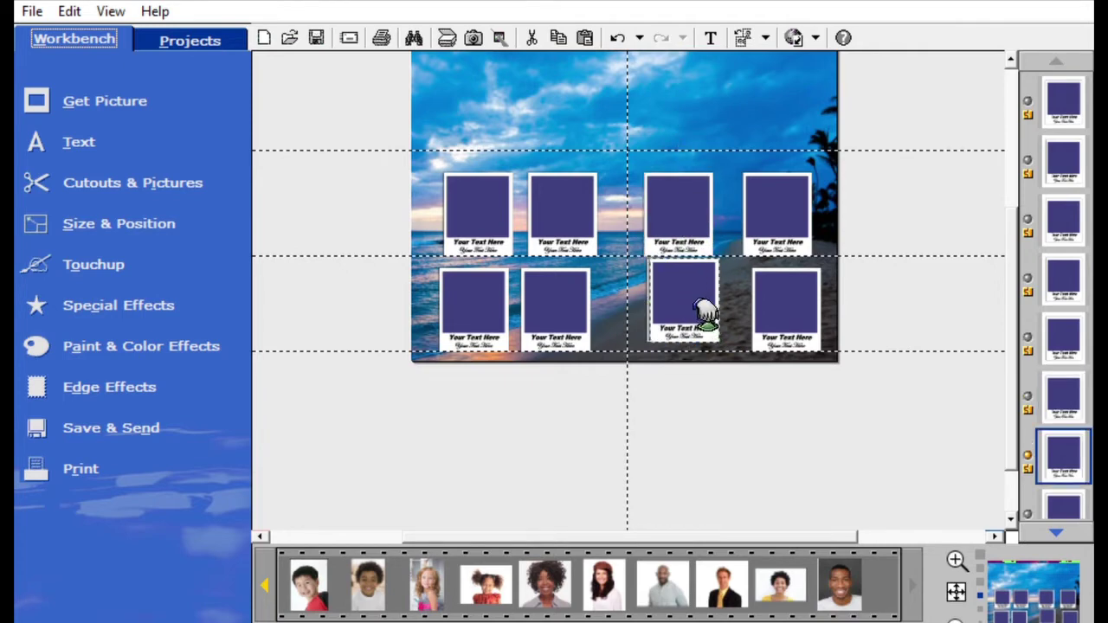
key("ctrl+v")
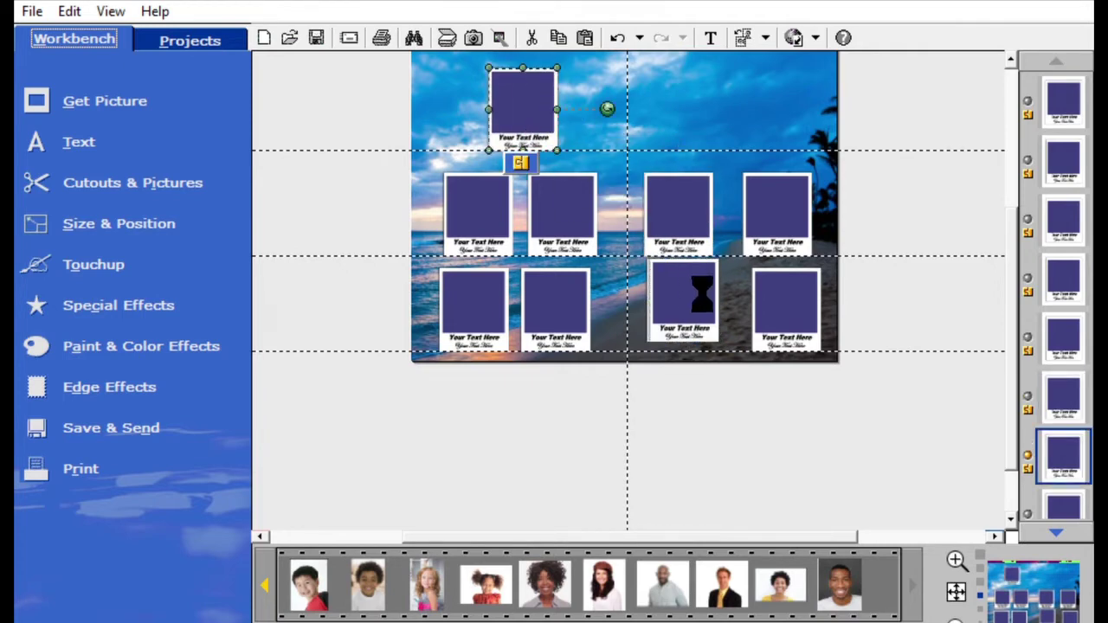
left_click_drag(710, 306, 713, 121)
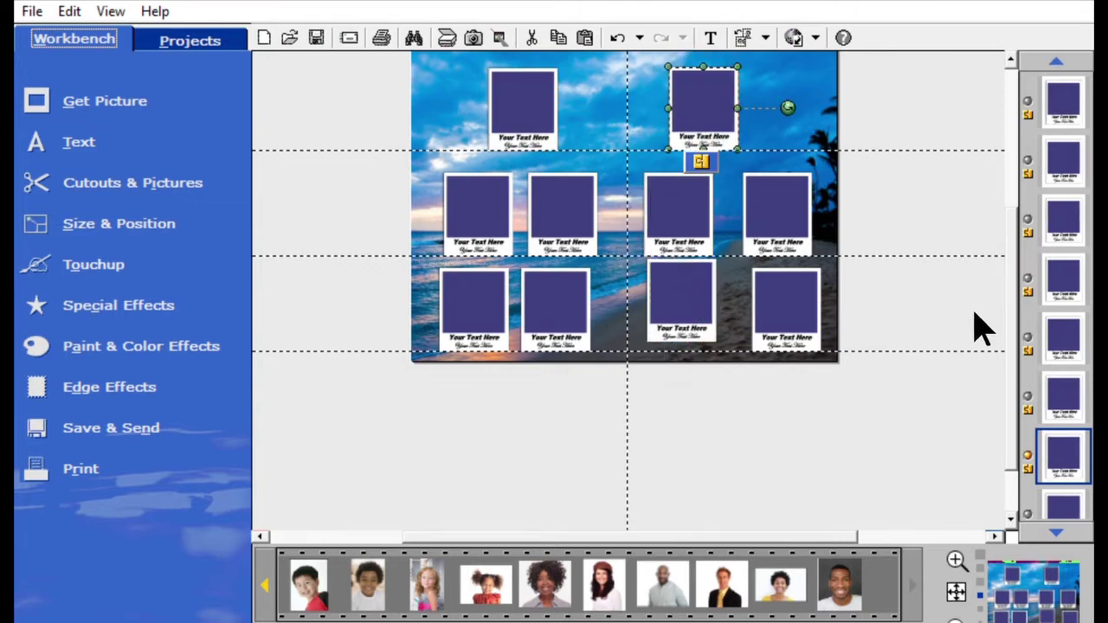
scroll(995, 364, "up", 2)
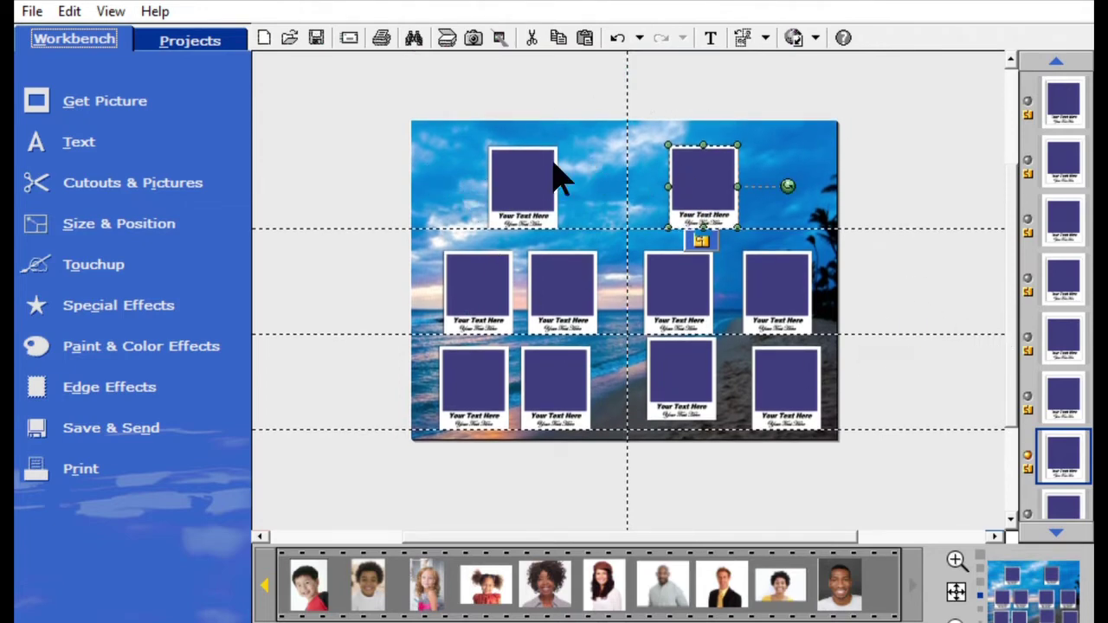
left_click(736, 182)
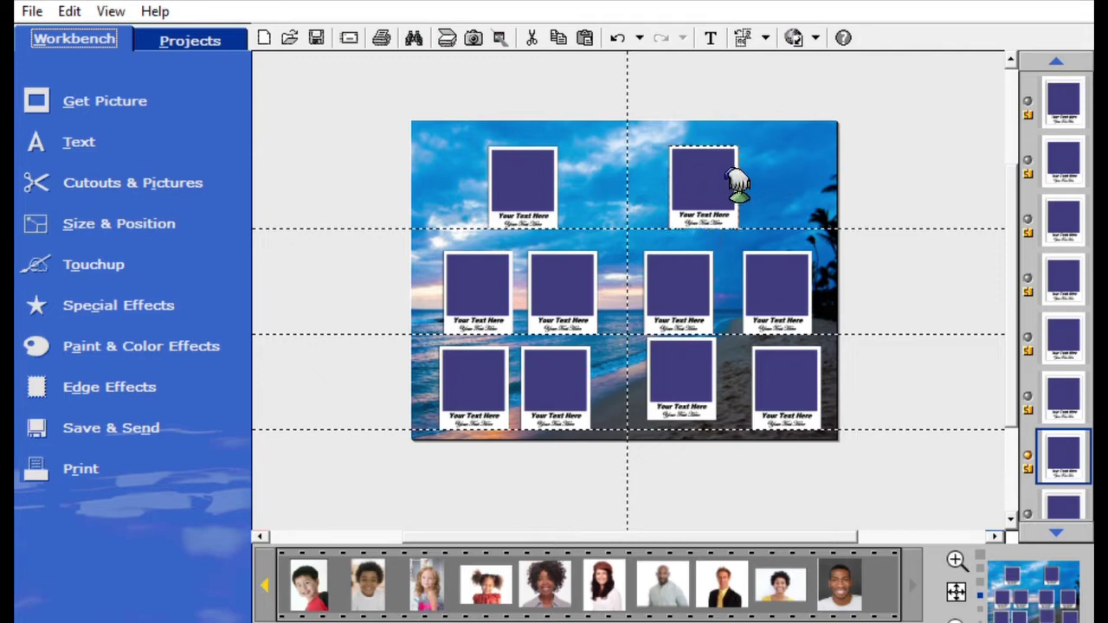
left_click_drag(733, 185, 744, 192)
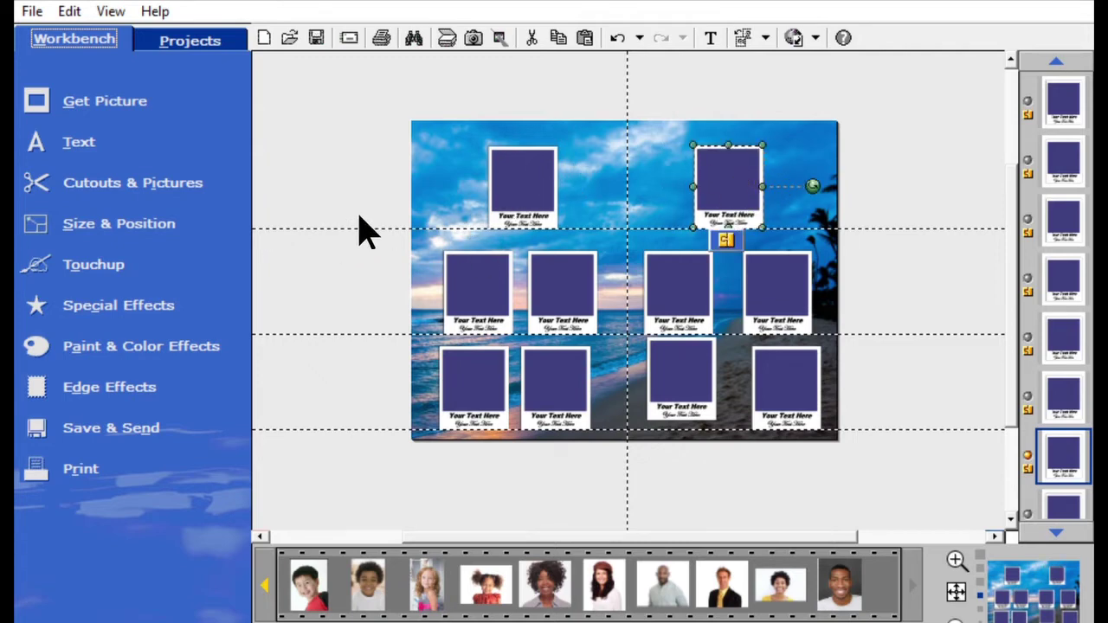
left_click_drag(359, 236, 928, 490)
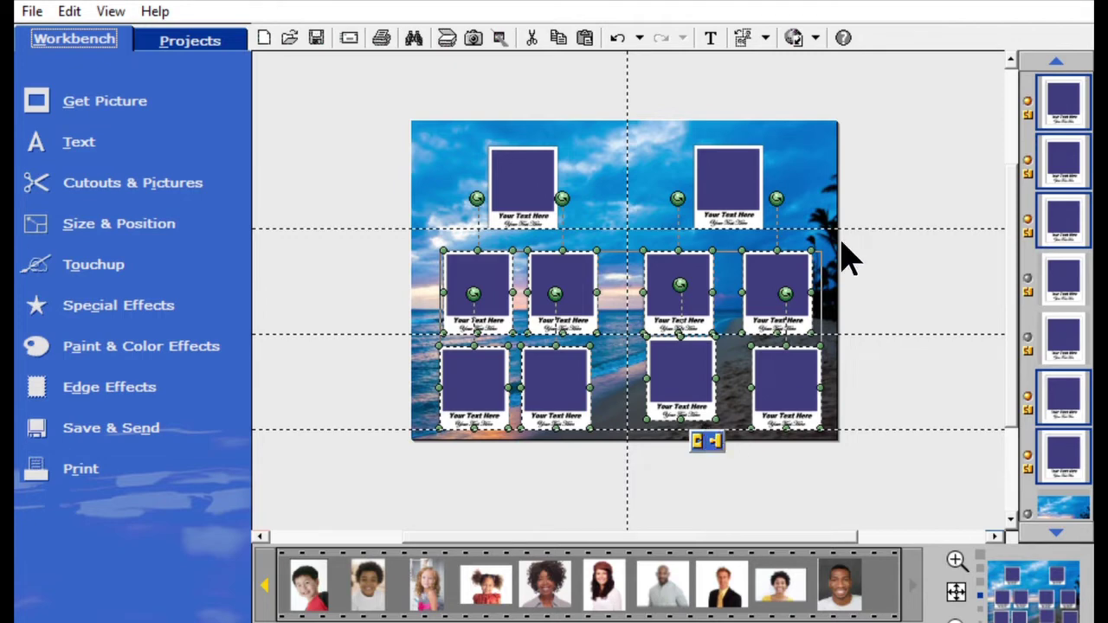
- Group the eight lower frames, shrink the group slightly, and move the horizontal guide down
key("ctrl+g")
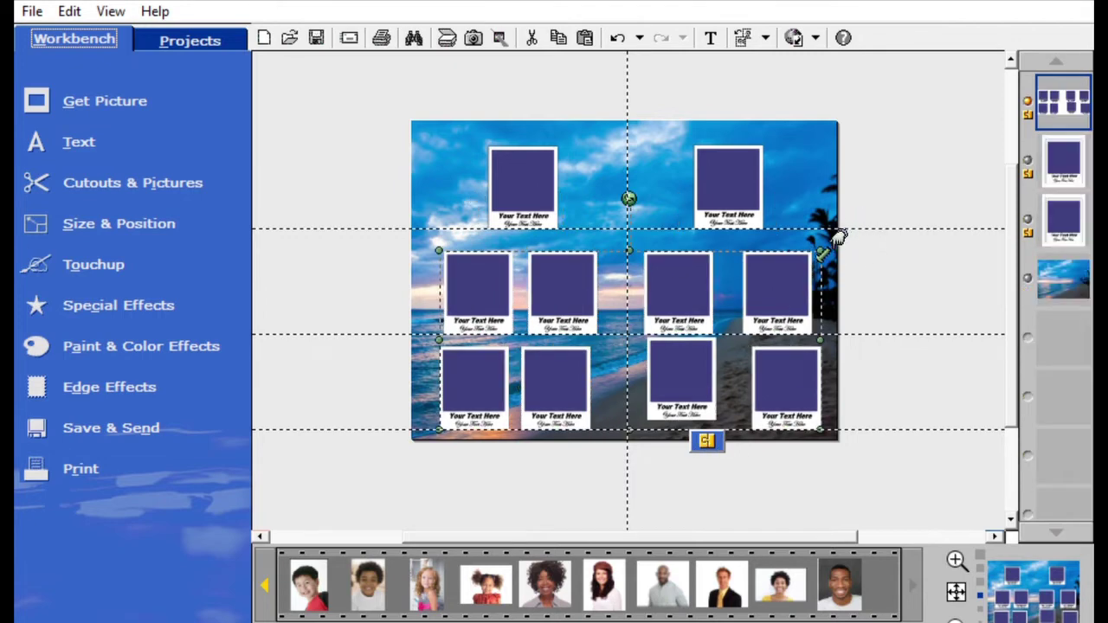
left_click_drag(834, 240, 810, 271)
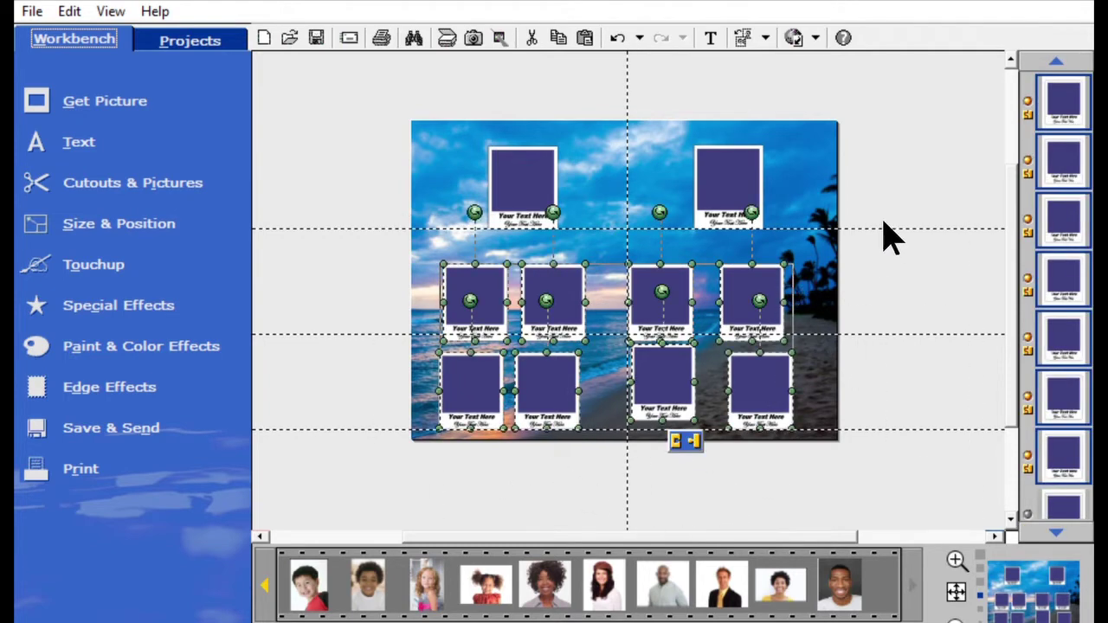
left_click_drag(897, 223, 900, 244)
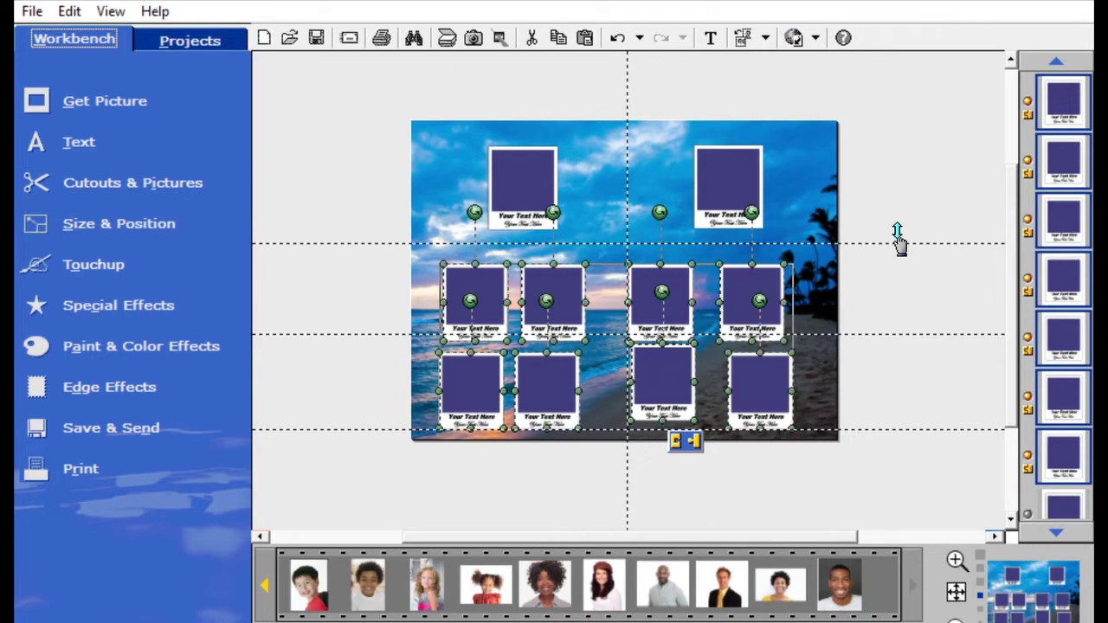
left_click_drag(899, 242, 900, 248)
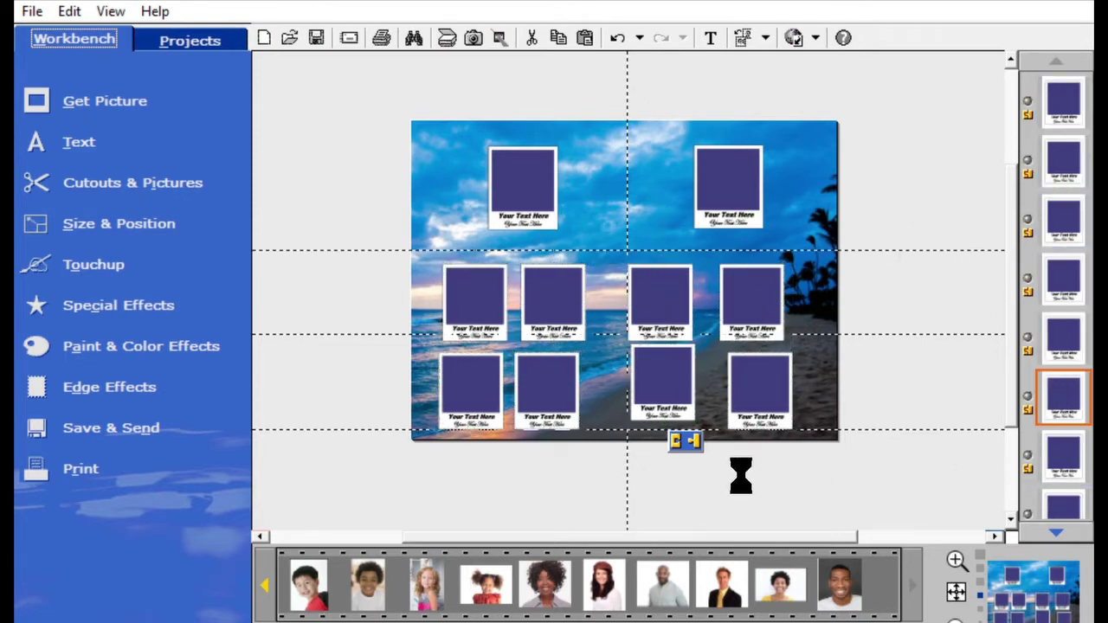
scroll(732, 477, "up", 1)
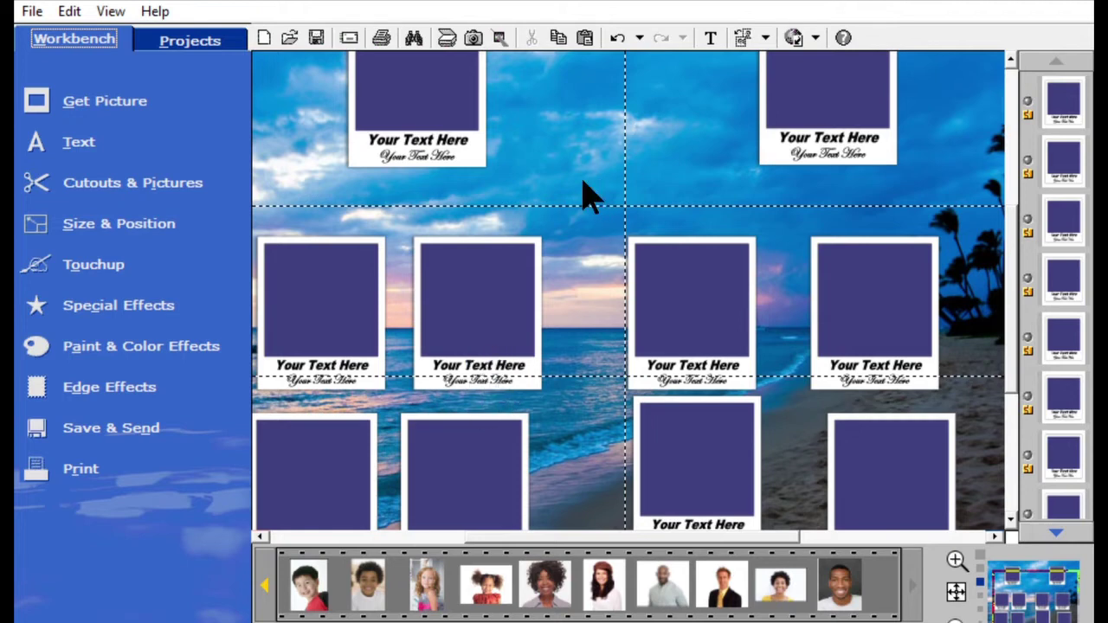
- Nudge the guide up and lower both top frames to the same height
left_click_drag(597, 204, 597, 198)
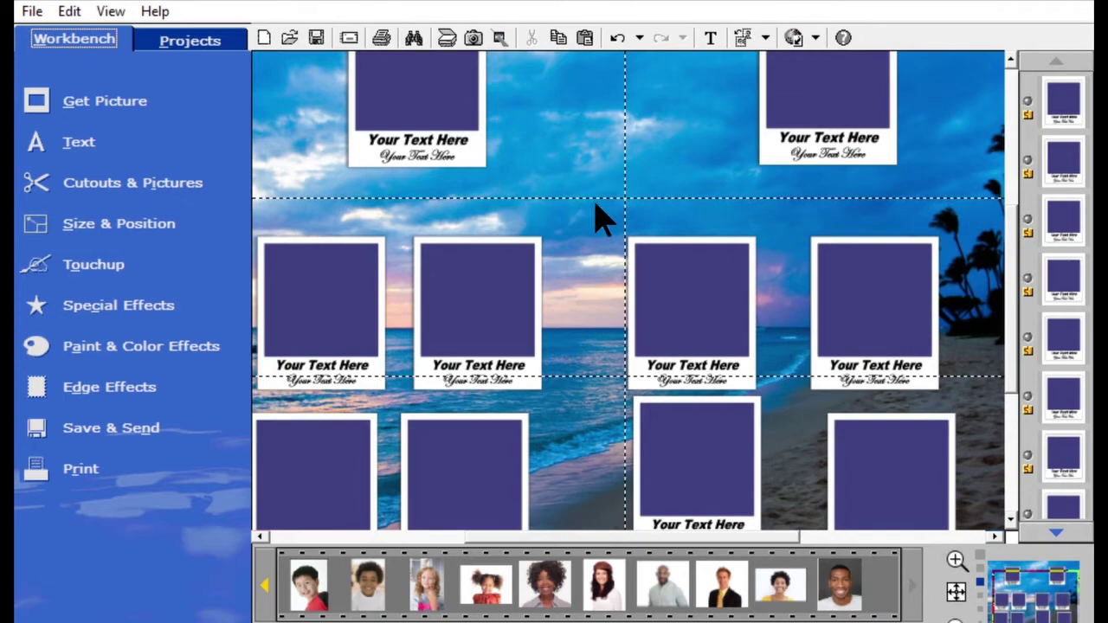
scroll(596, 204, "down", 2)
left_click(509, 173)
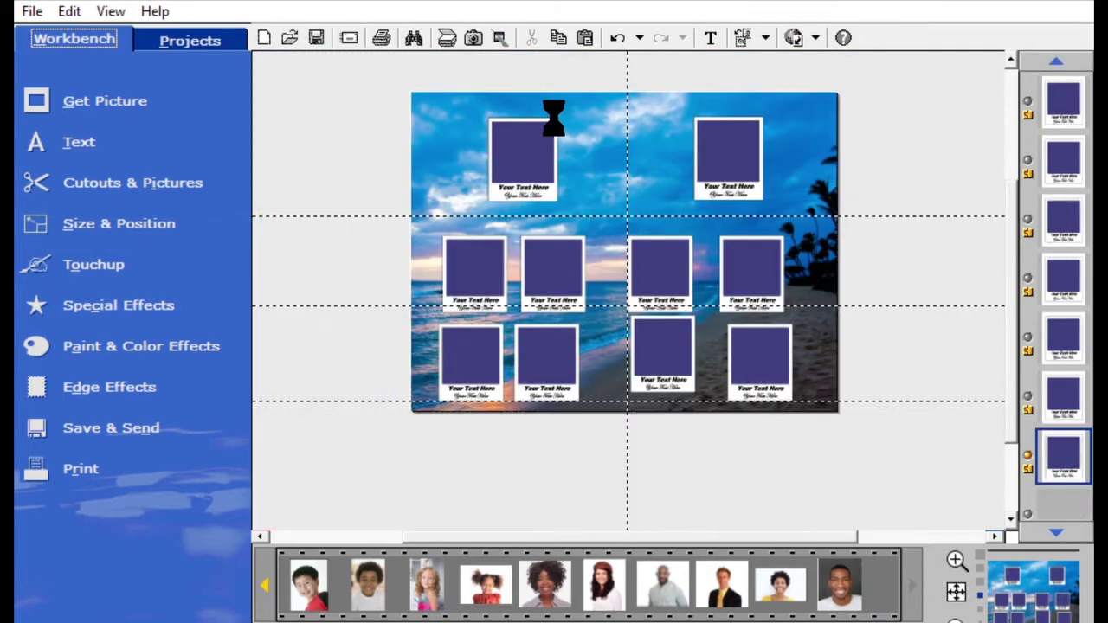
left_click_drag(522, 141, 522, 165)
left_click_drag(731, 152, 750, 161)
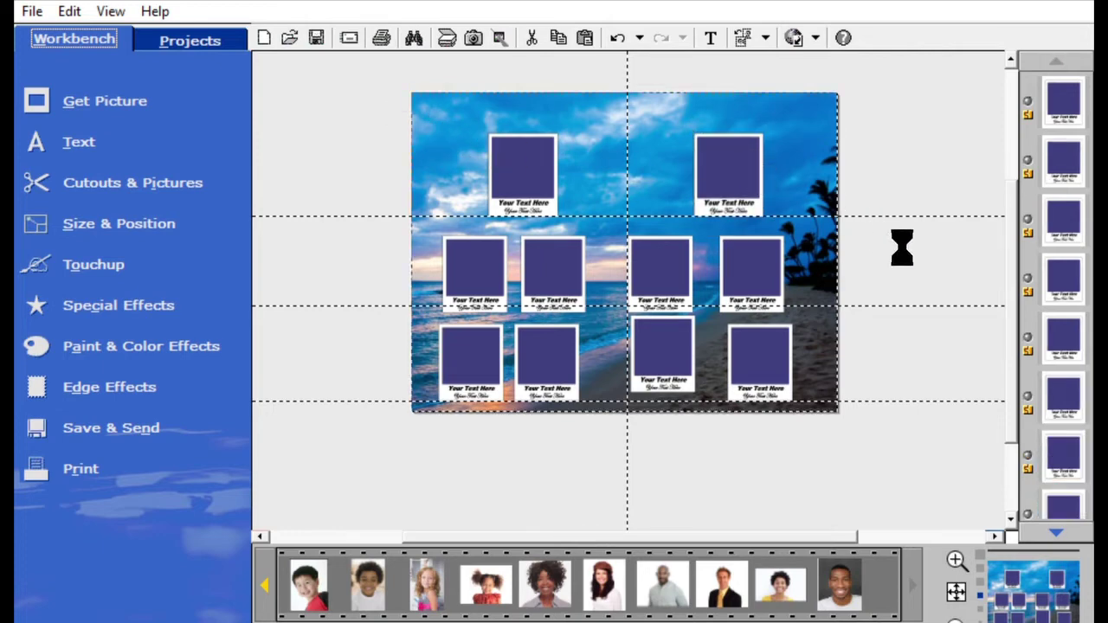
- Group the two top frames and enlarge them together
left_click_drag(398, 89, 846, 206)
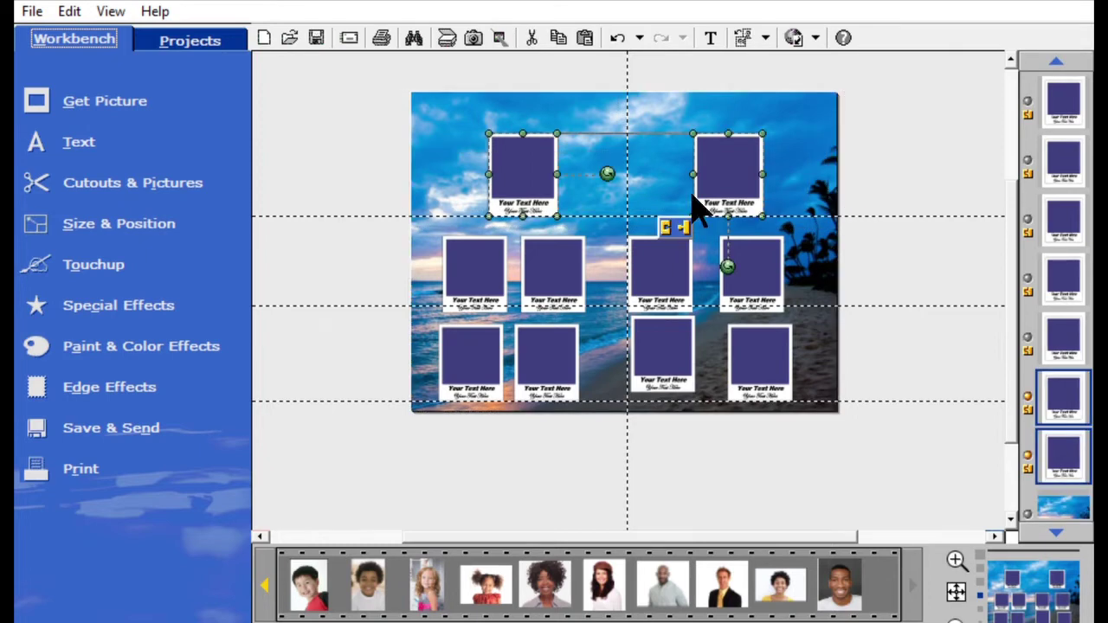
key("ctrl+g")
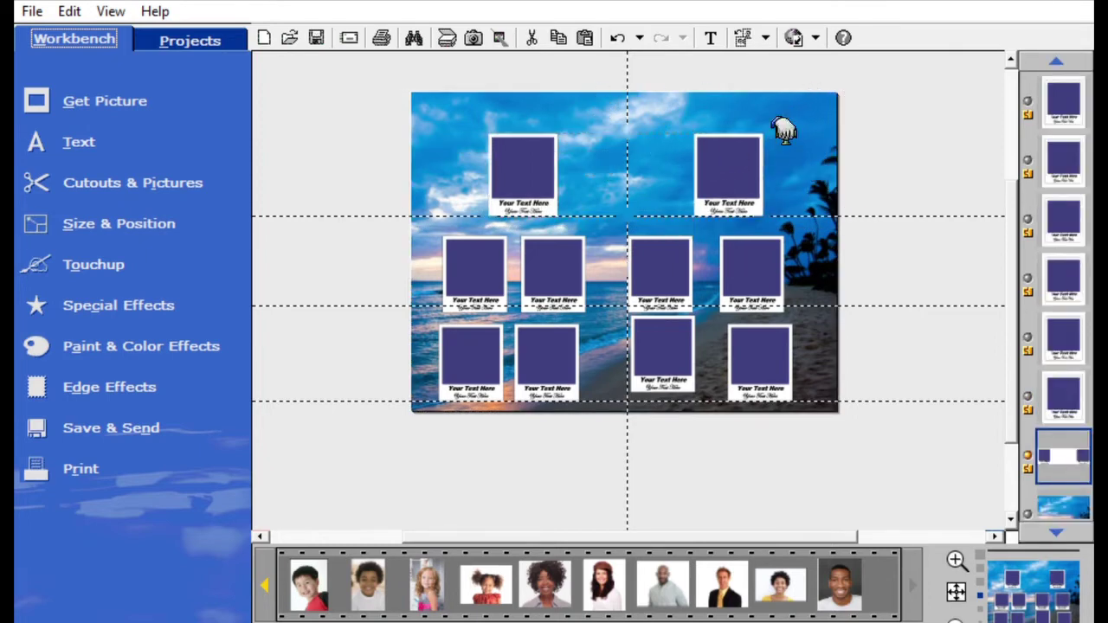
left_click_drag(781, 124, 804, 116)
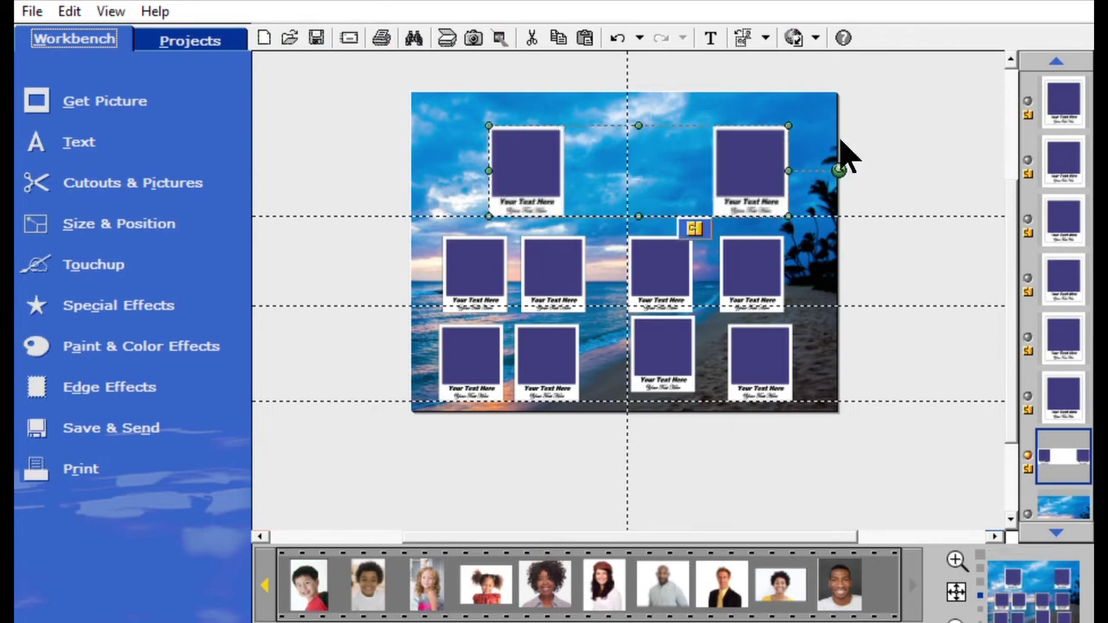
left_click(848, 389)
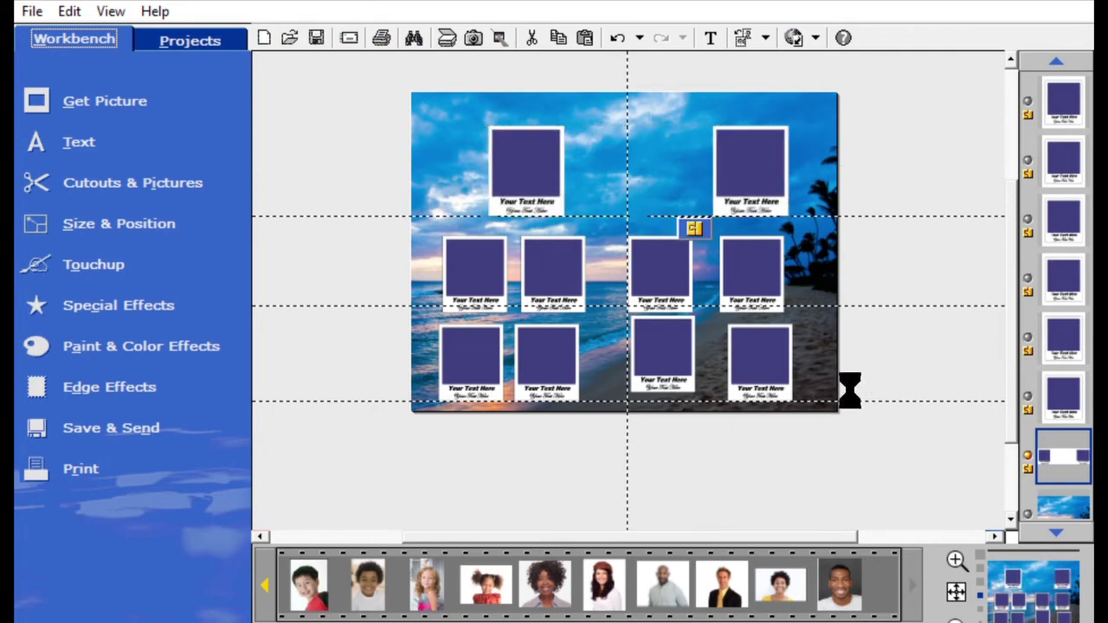
- Shift the top-left and top-right frames left so they are evenly spaced
left_click(755, 166)
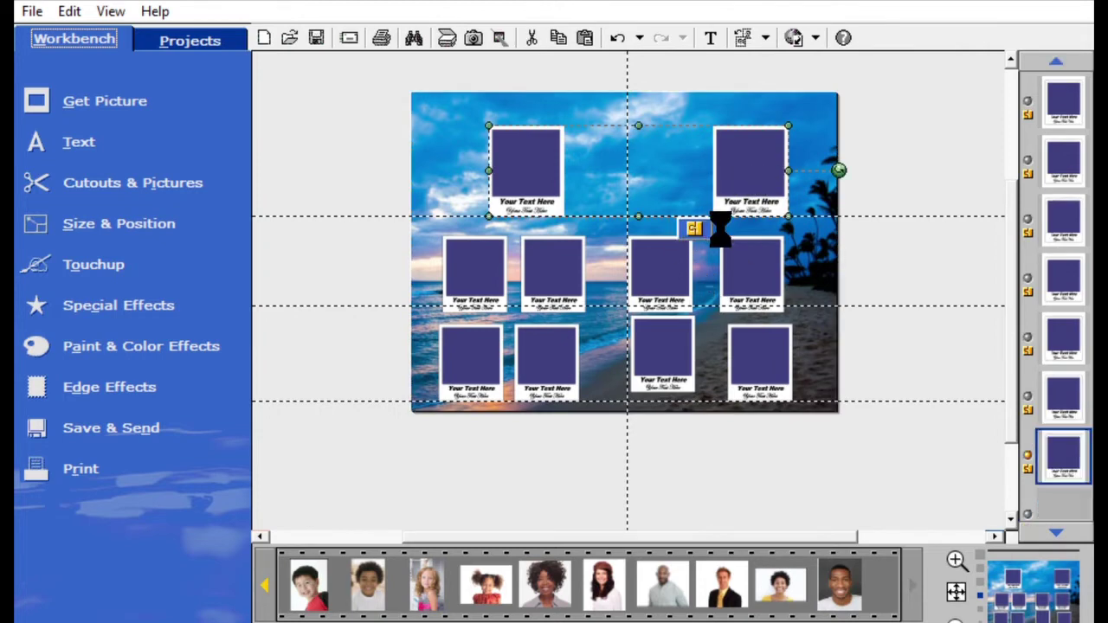
left_click(735, 168)
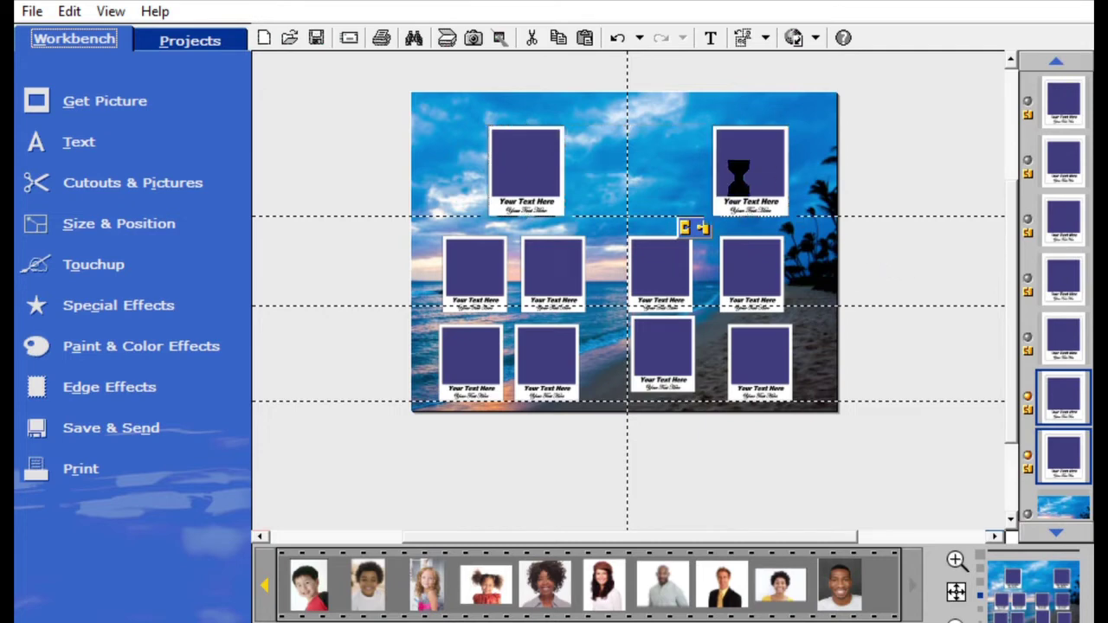
left_click(542, 199)
left_click_drag(542, 165, 533, 167)
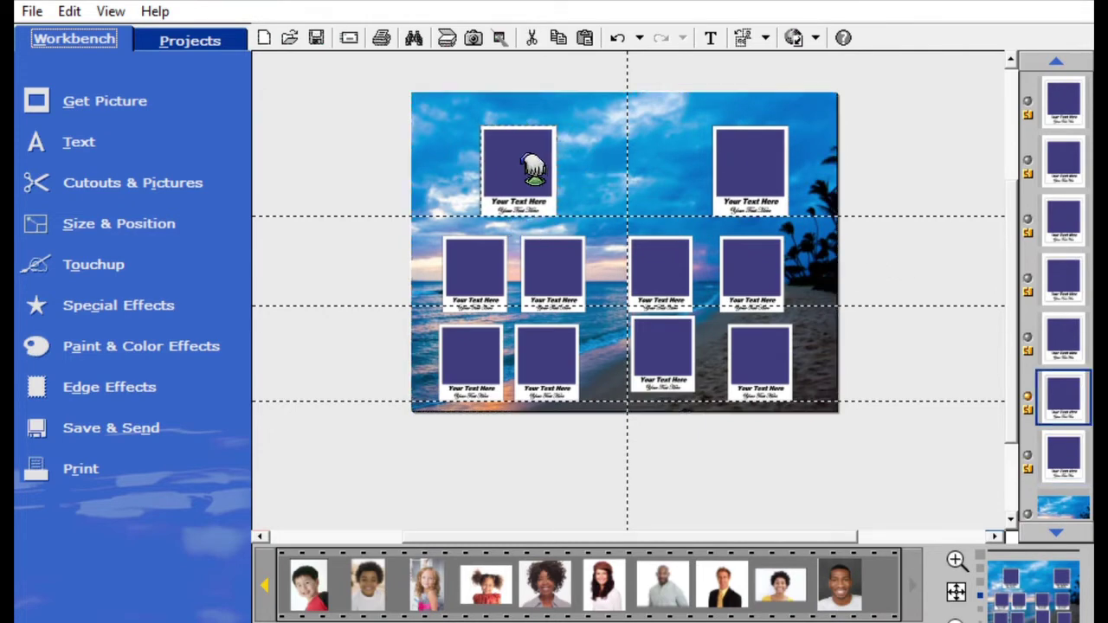
left_click(758, 164)
left_click_drag(766, 173, 746, 173)
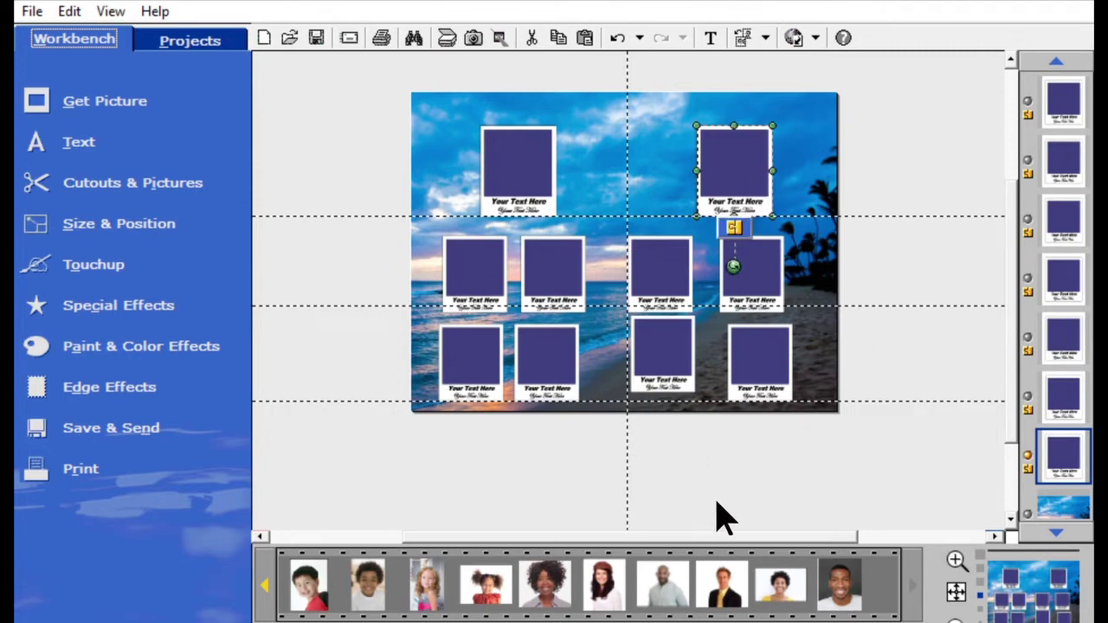
- Reposition the leftmost and second frames of the middle row
scroll(740, 463, "up", 2)
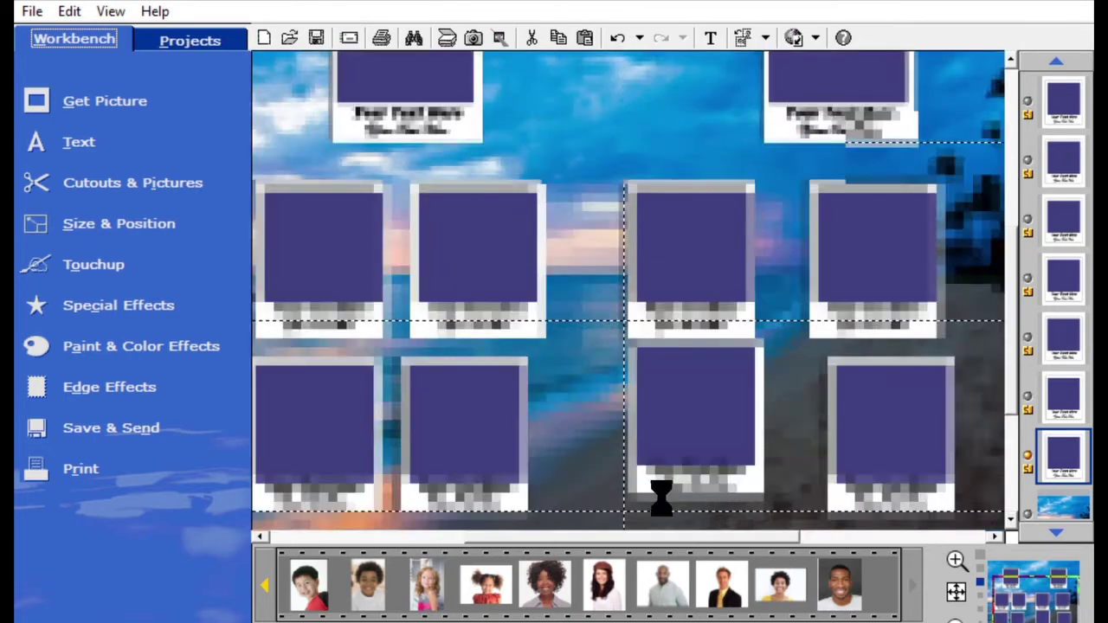
left_click_drag(685, 537, 612, 537)
left_click(485, 227)
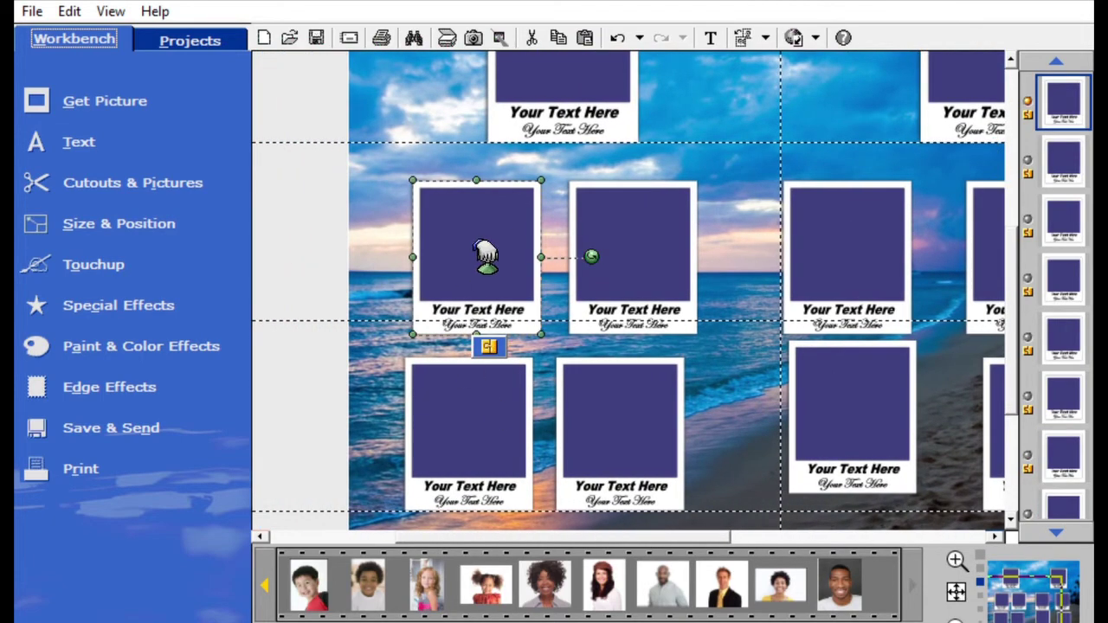
left_click_drag(485, 251, 457, 247)
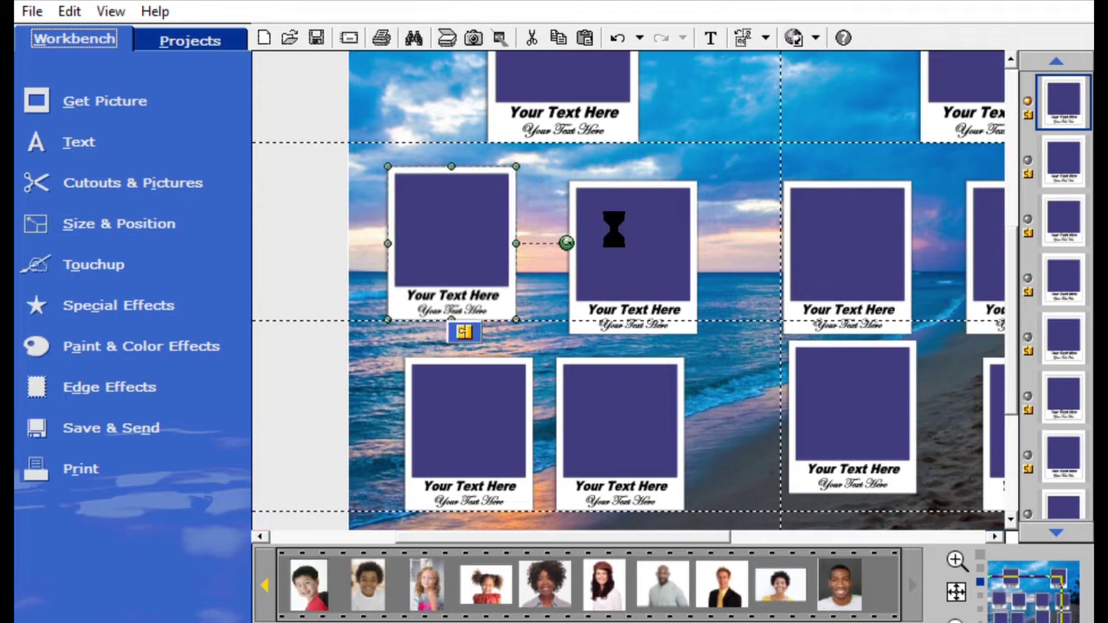
left_click(658, 246)
left_click_drag(658, 246, 688, 216)
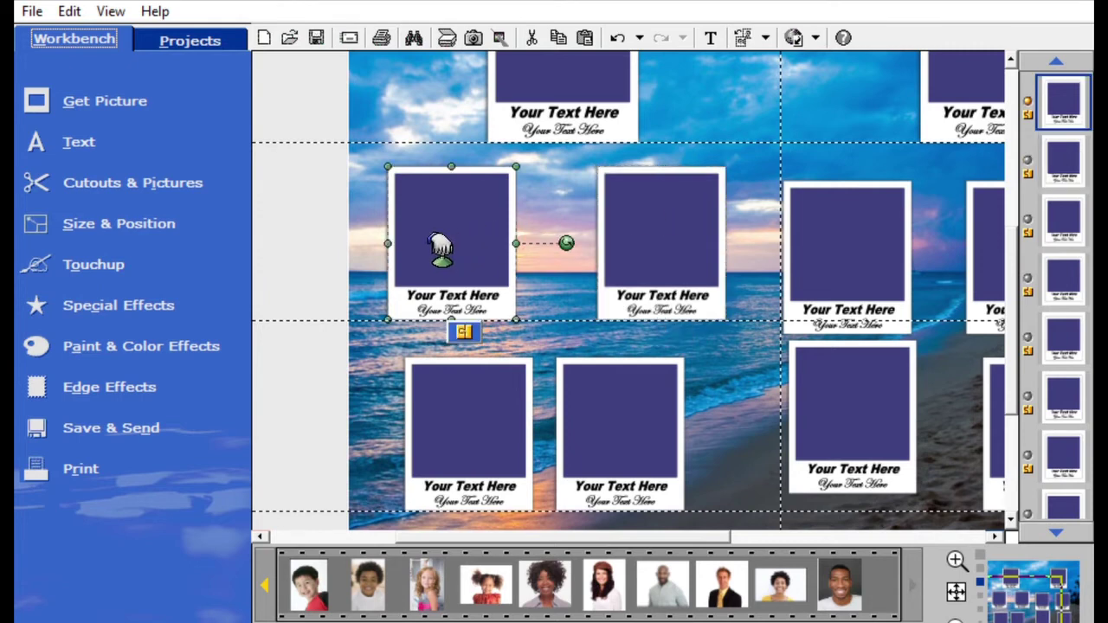
left_click_drag(456, 248, 466, 246)
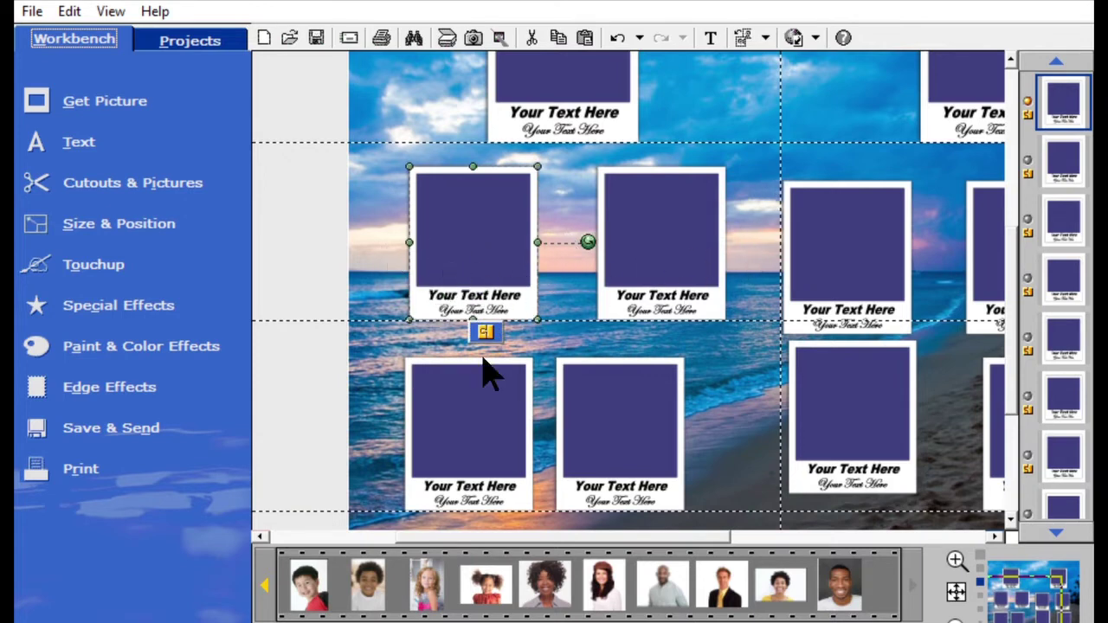
- Nudge the lower-left and lower-middle frames slightly to the right
left_click(474, 424)
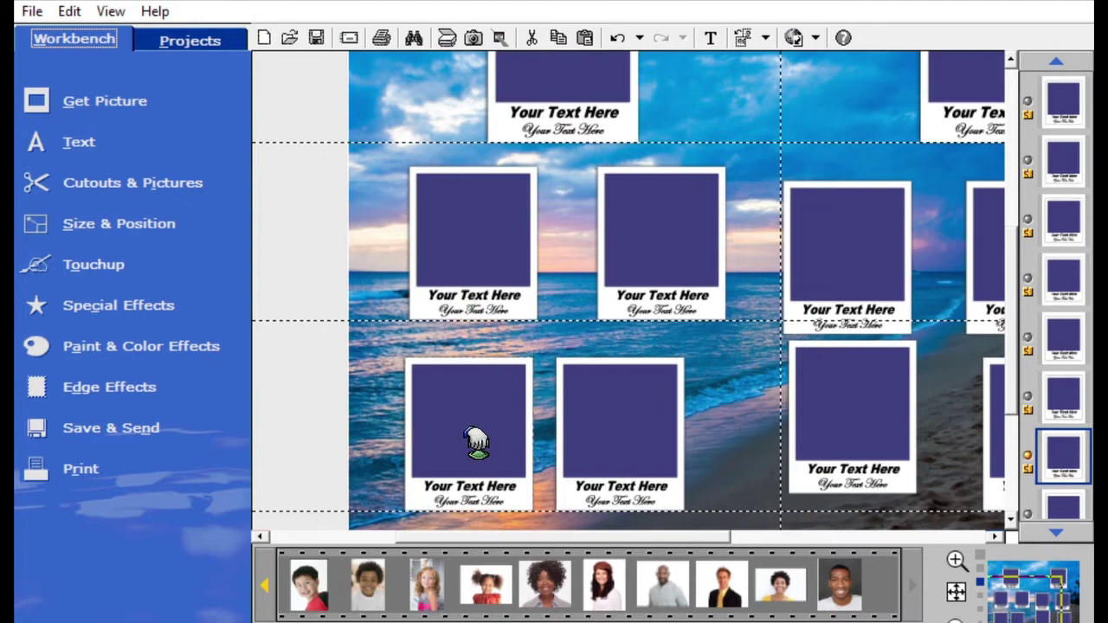
left_click_drag(477, 443, 468, 441)
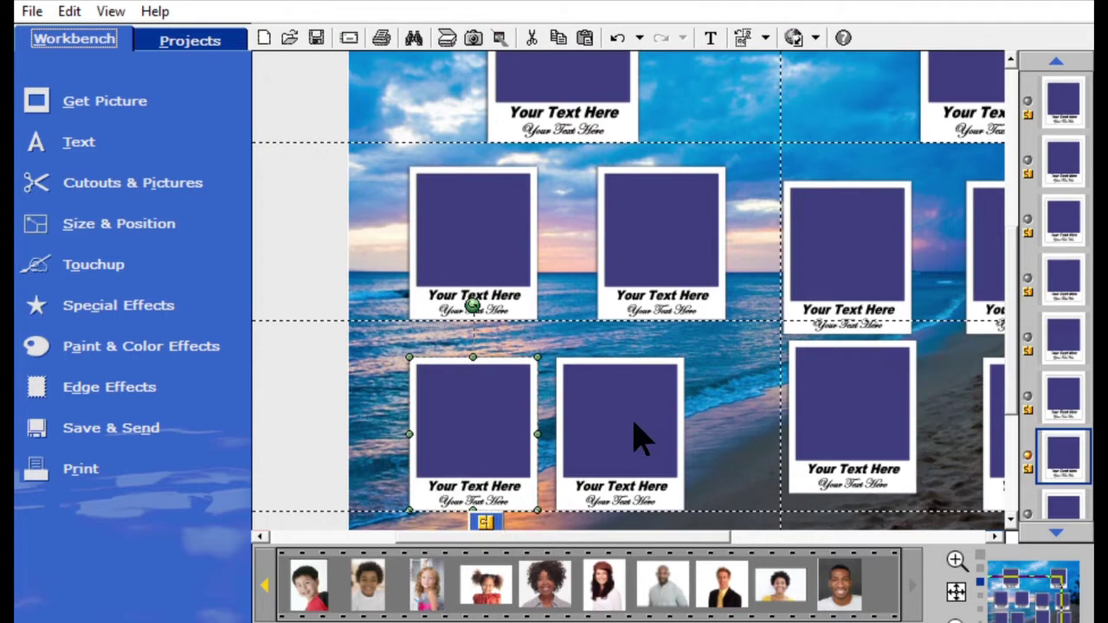
left_click_drag(629, 442, 659, 446)
left_click_drag(644, 536, 787, 559)
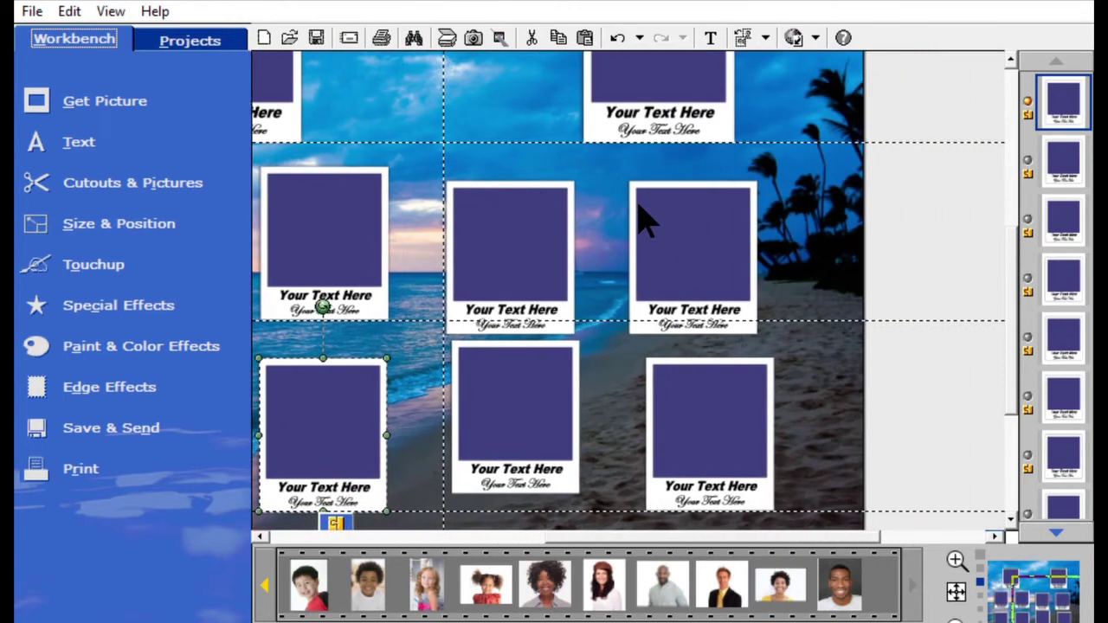
- Move the right frame up into the middle row and adjust the centre middle frame
left_click_drag(711, 233, 768, 217)
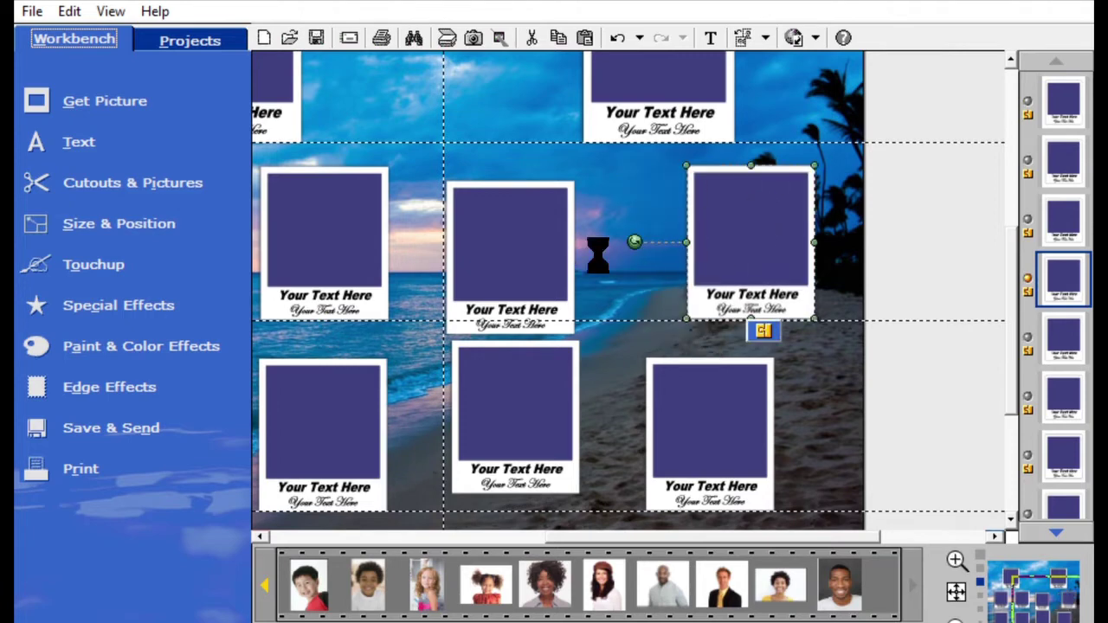
left_click_drag(525, 247, 574, 223)
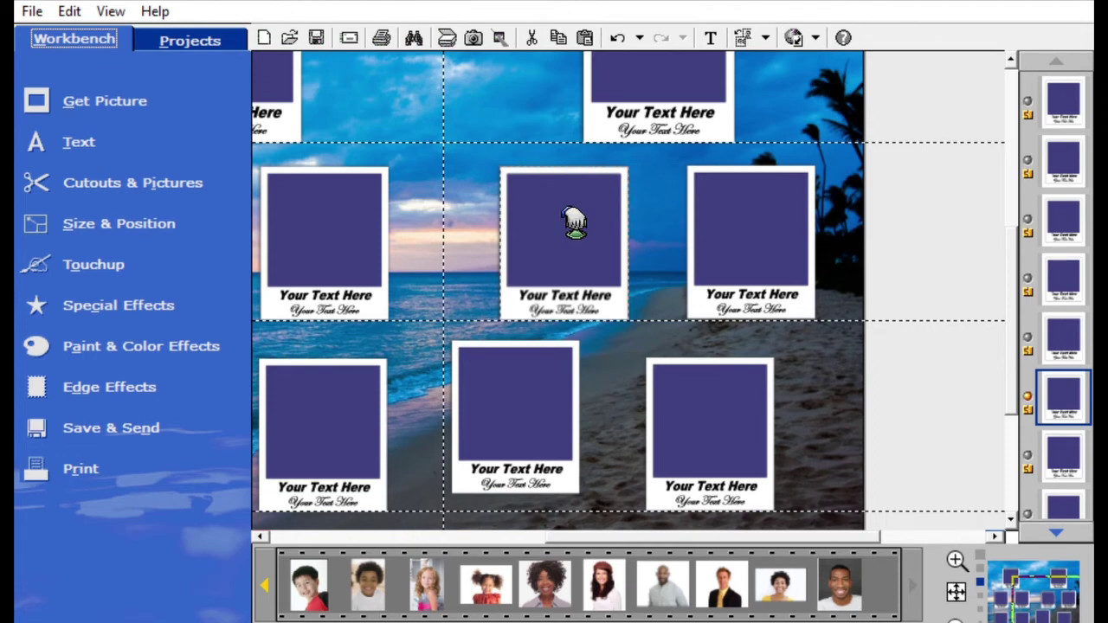
left_click(765, 222)
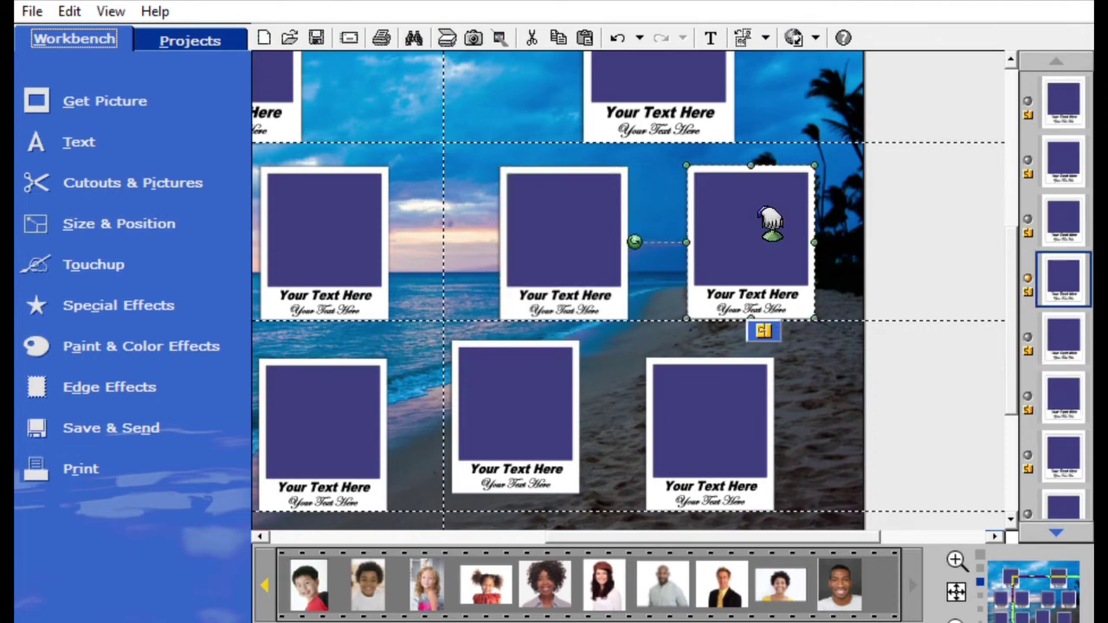
left_click_drag(770, 225, 766, 222)
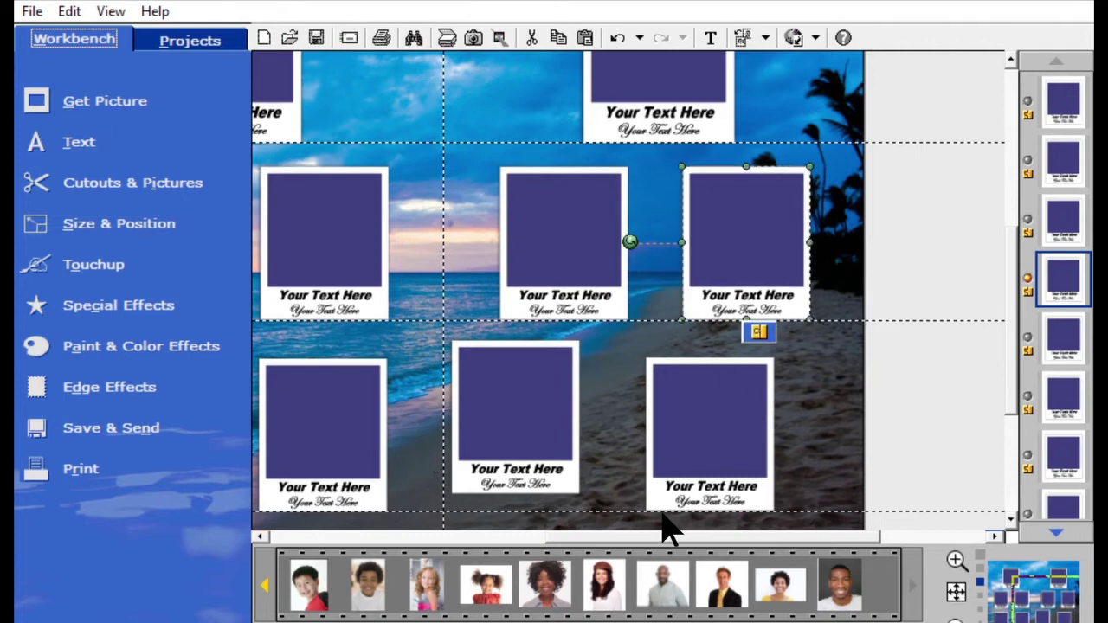
- Shift the lower-middle and lower-right frames so the bottom row lines up beneath the middle row
left_click_drag(665, 519, 574, 524)
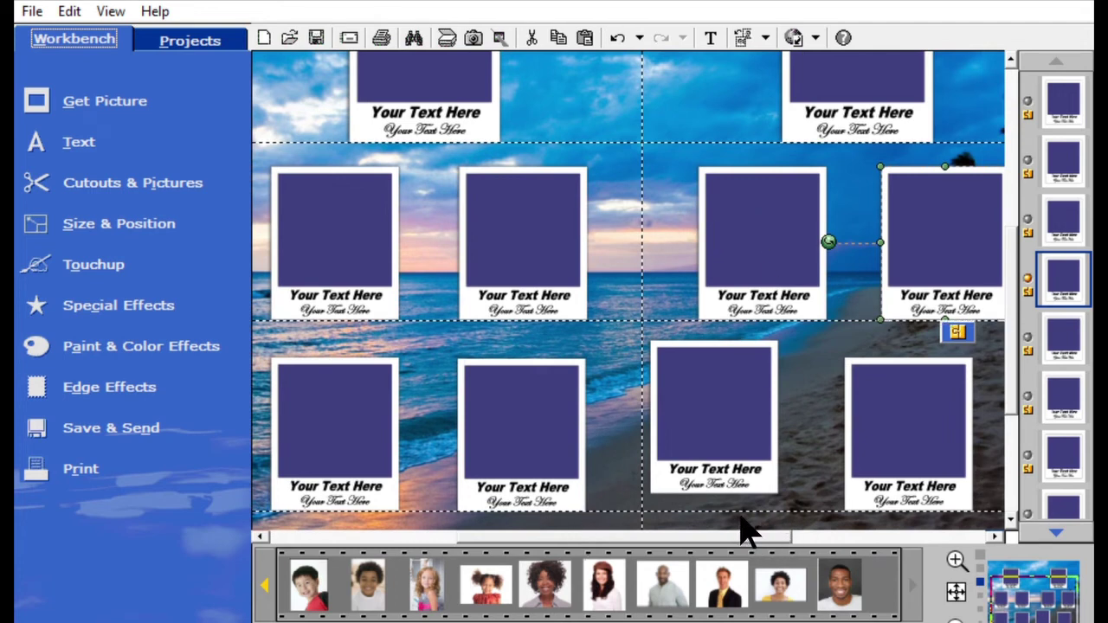
left_click_drag(742, 522, 781, 522)
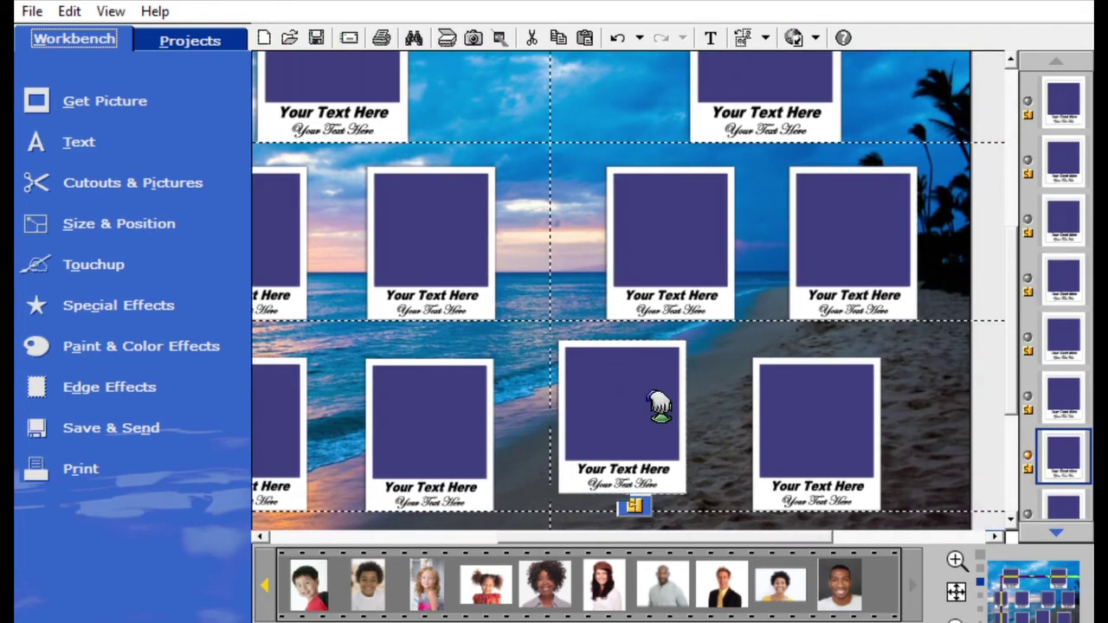
left_click_drag(663, 403, 712, 424)
left_click_drag(829, 443, 856, 441)
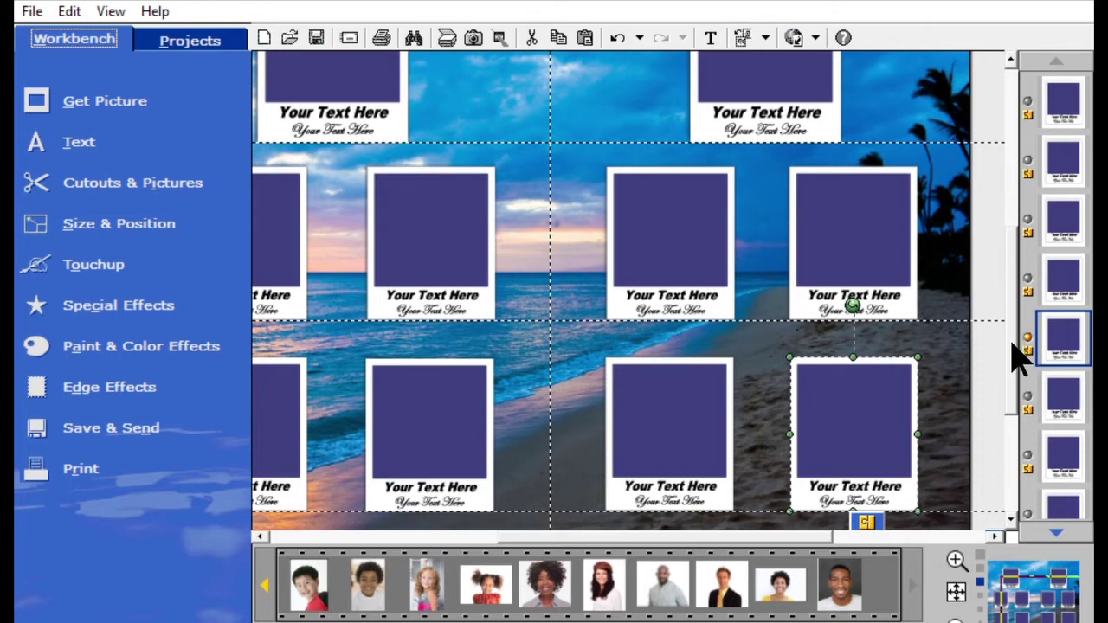
scroll(1004, 338, "up", 5)
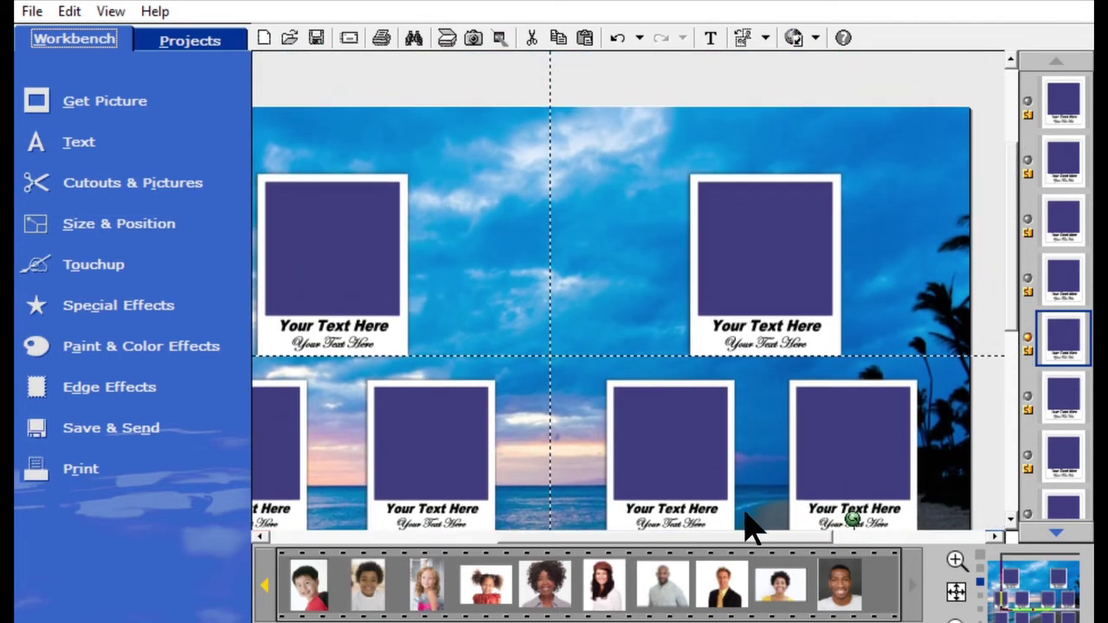
scroll(746, 515, "left", 5)
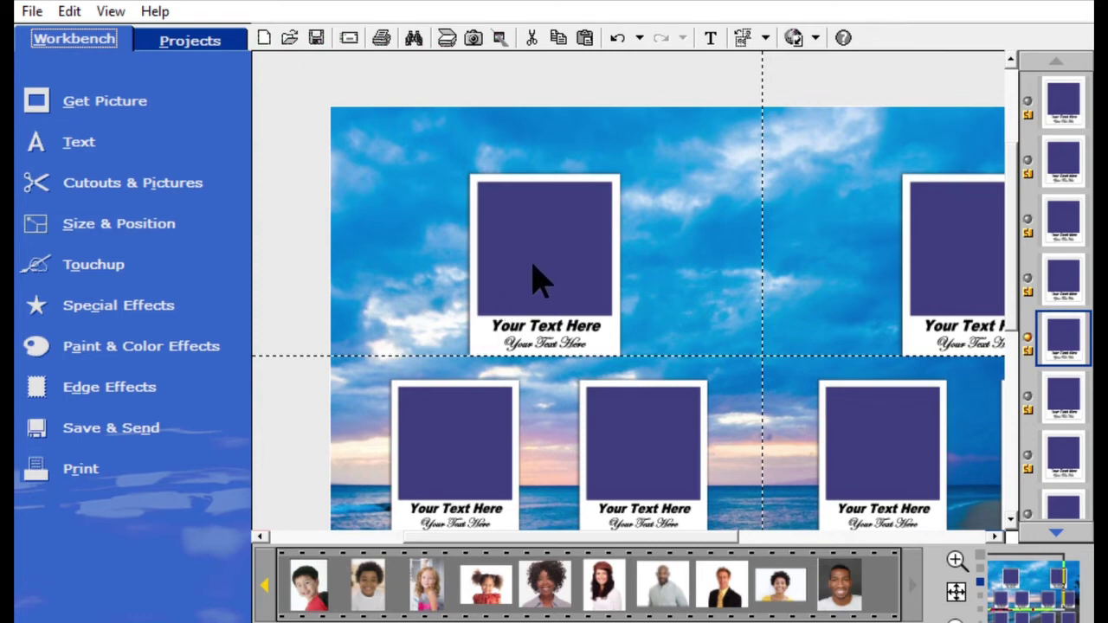
- Split the top-left and top-right frames into their photo and caption parts
left_click(536, 260)
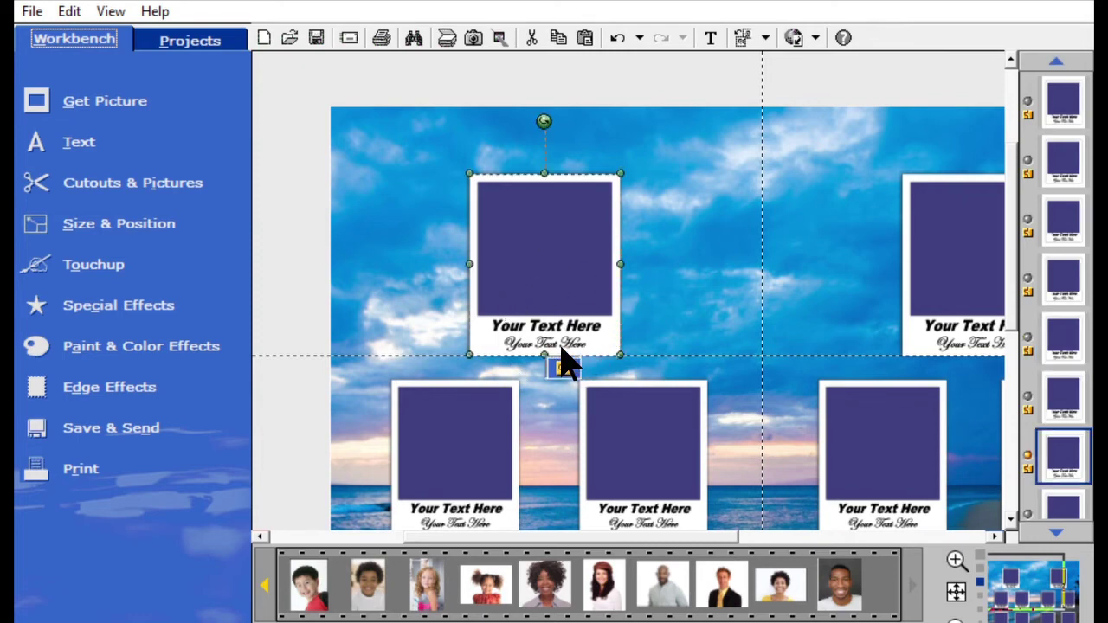
left_click(558, 367)
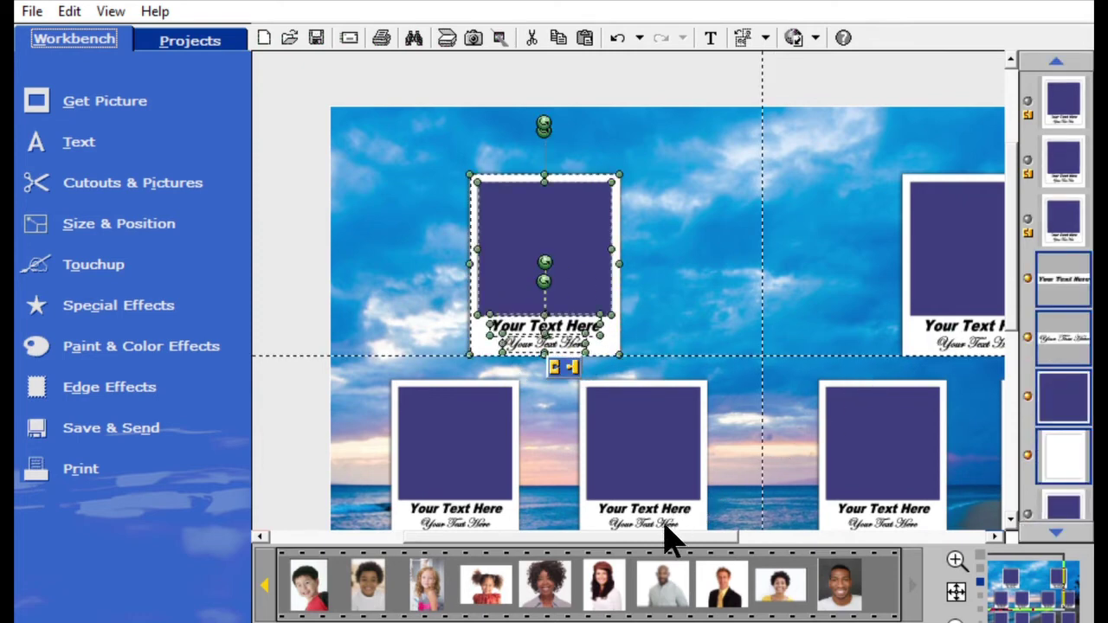
left_click_drag(668, 534, 760, 534)
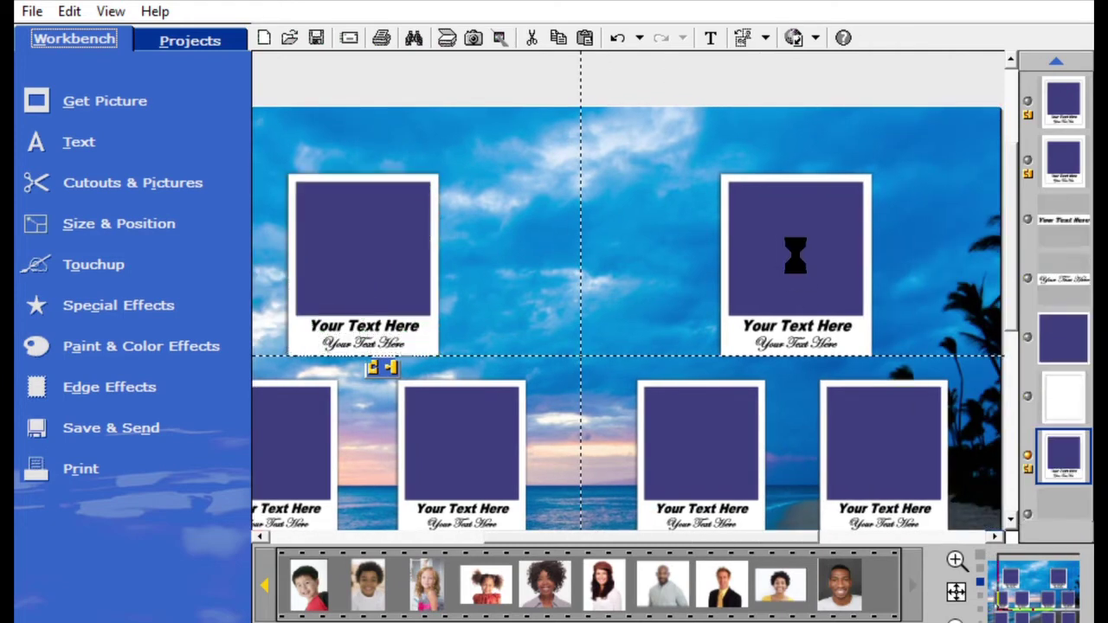
left_click(794, 255)
left_click(812, 367)
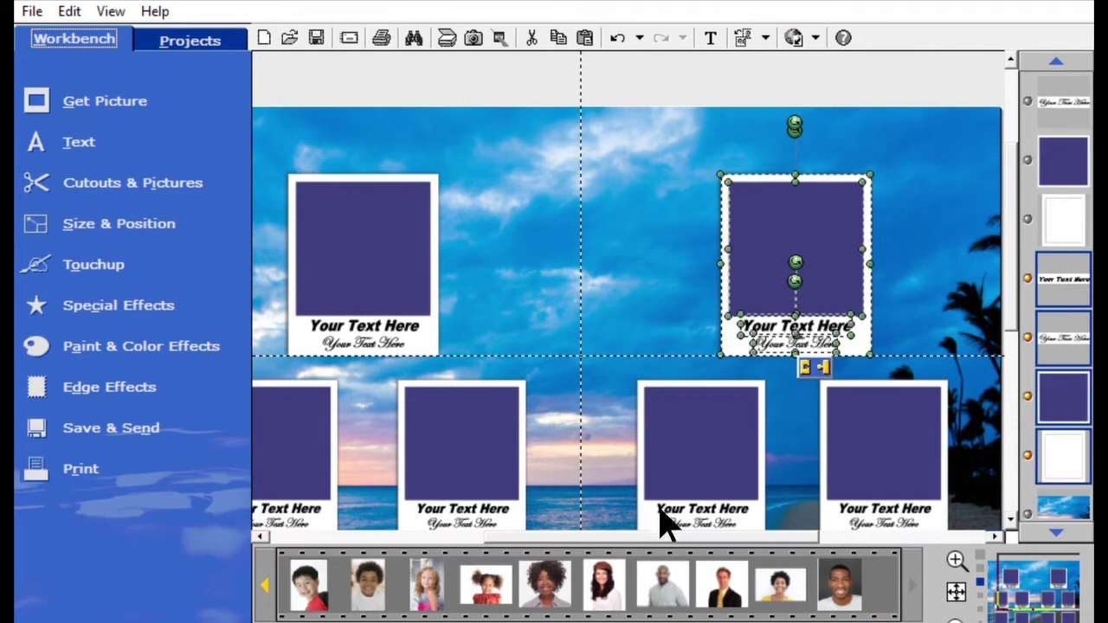
left_click_drag(652, 529, 549, 530)
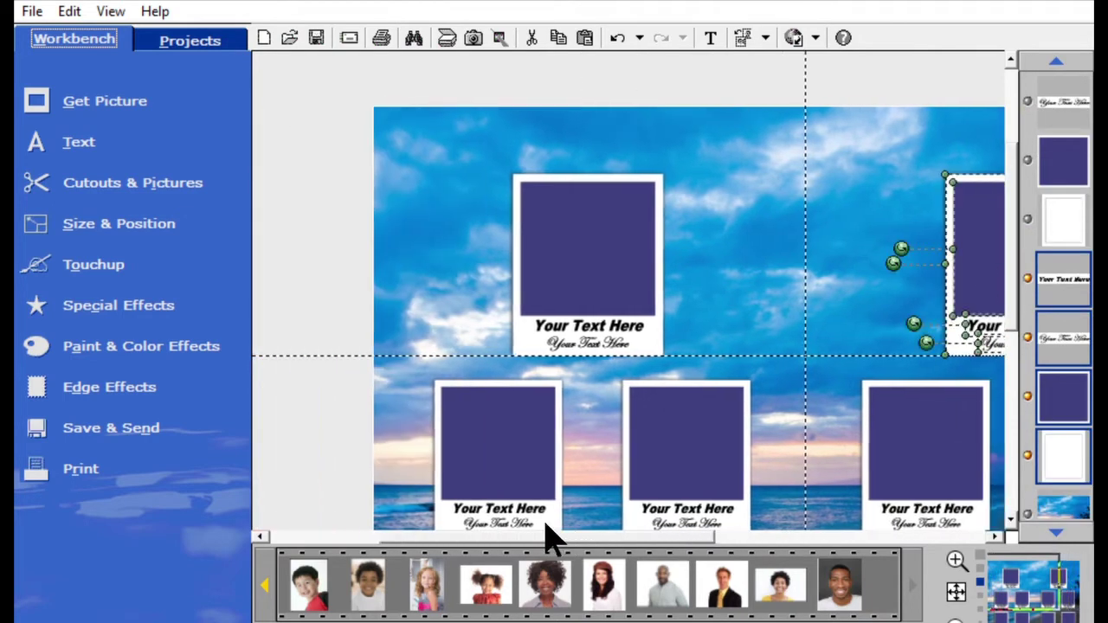
left_click_drag(1010, 212, 1029, 267)
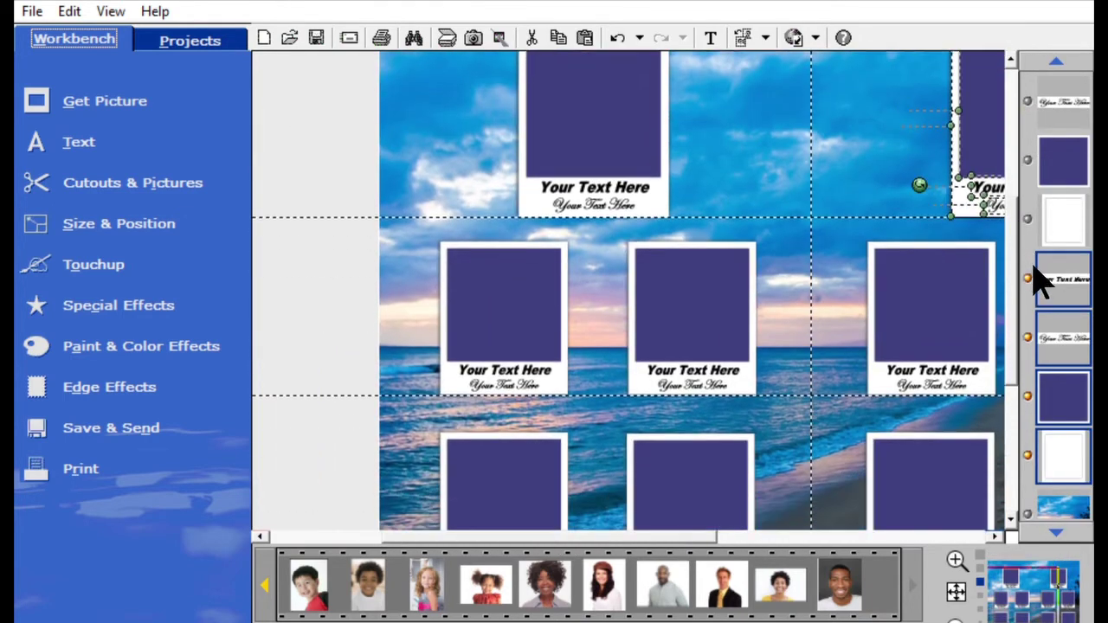
- Split the left, centre and right middle-row frames into their parts
left_click(507, 337)
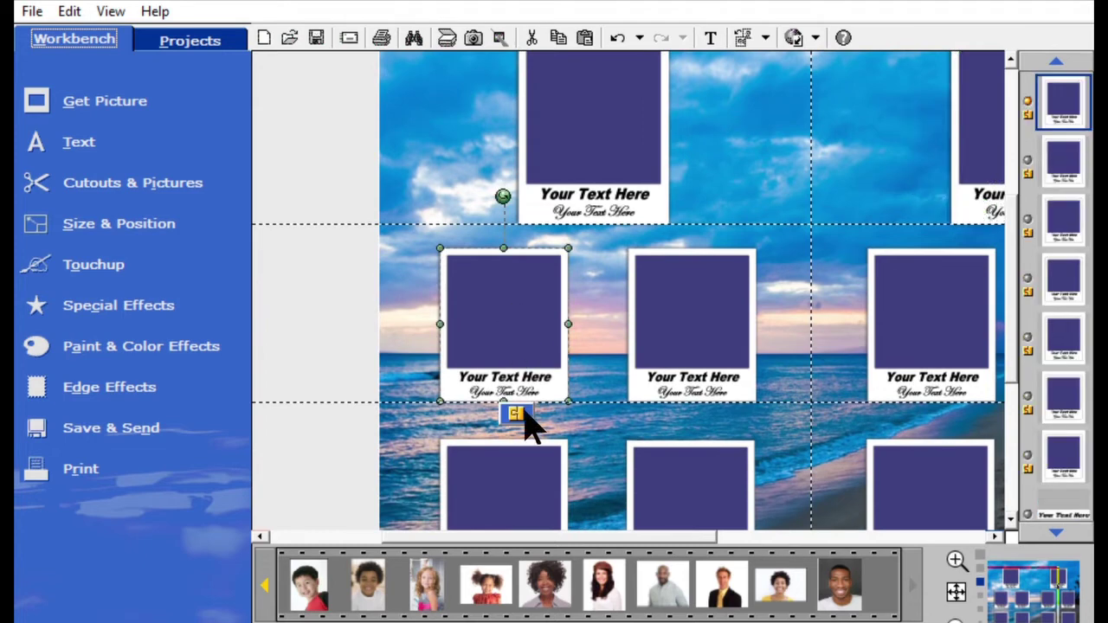
left_click(724, 324)
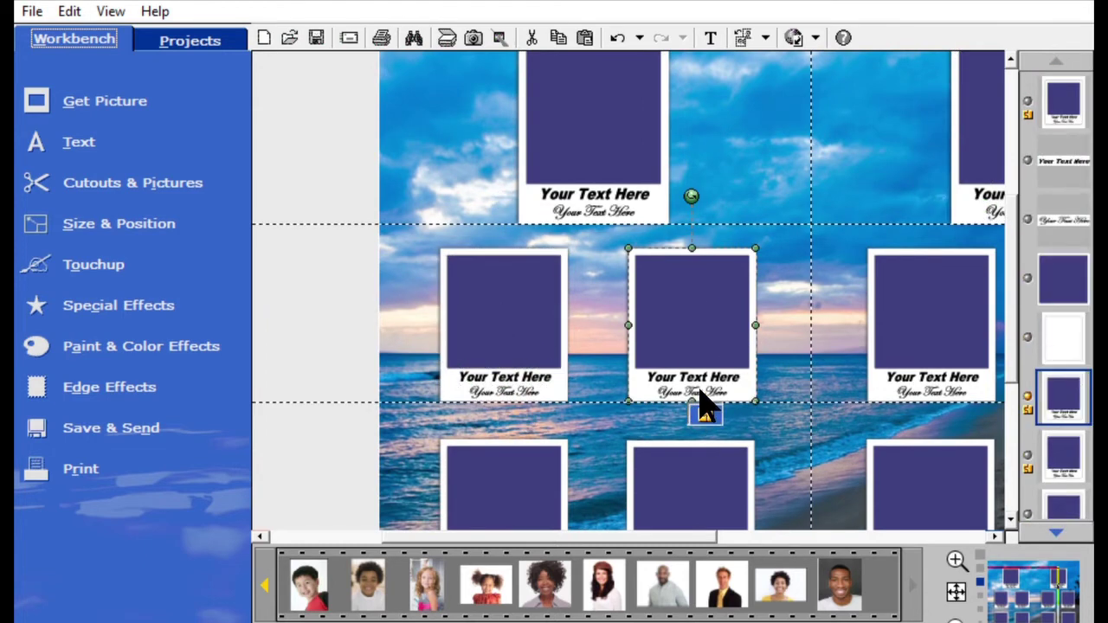
left_click(878, 375)
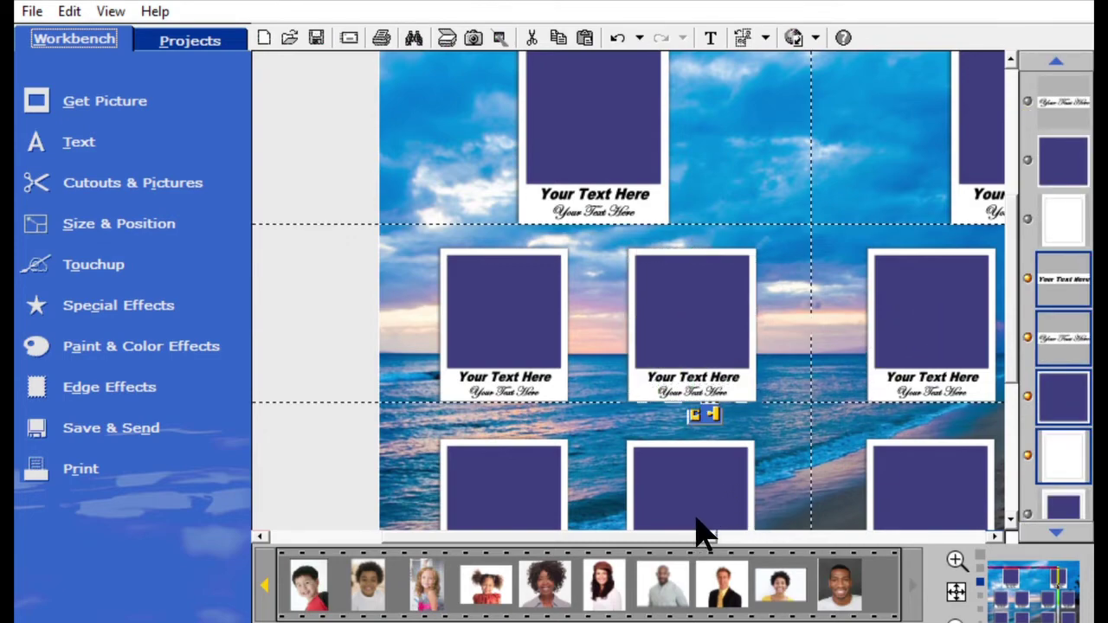
left_click_drag(698, 534, 843, 536)
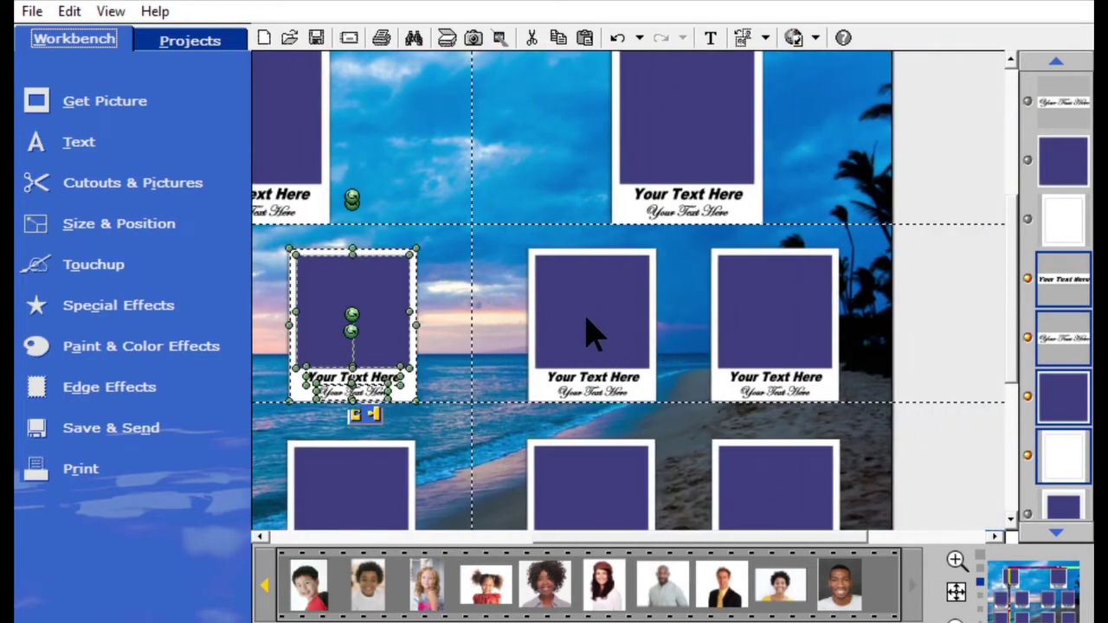
left_click(594, 338)
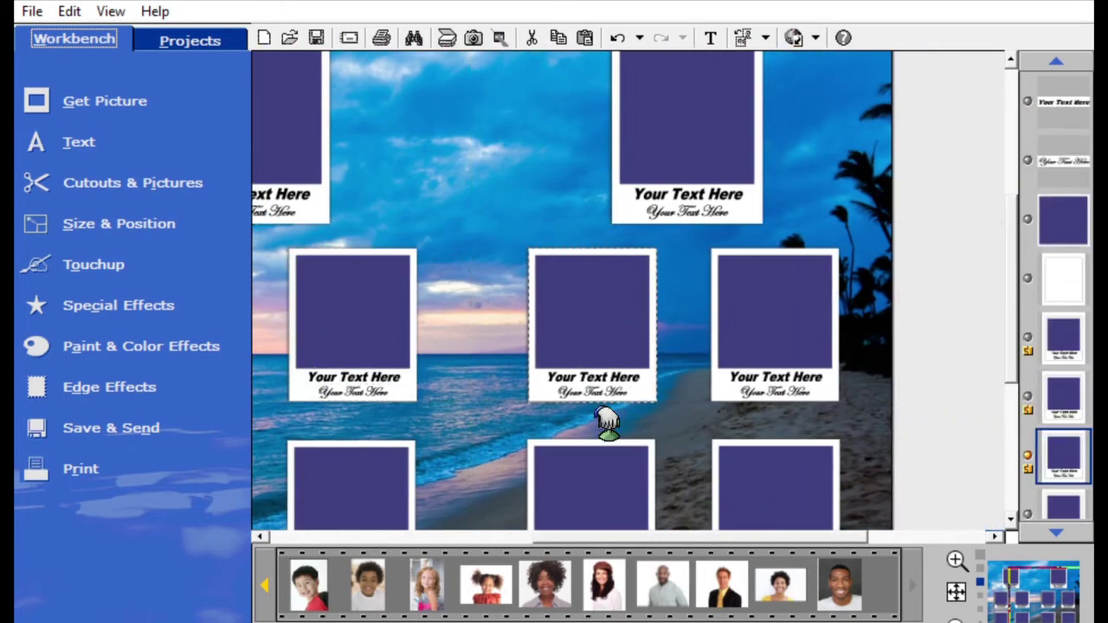
left_click(771, 320)
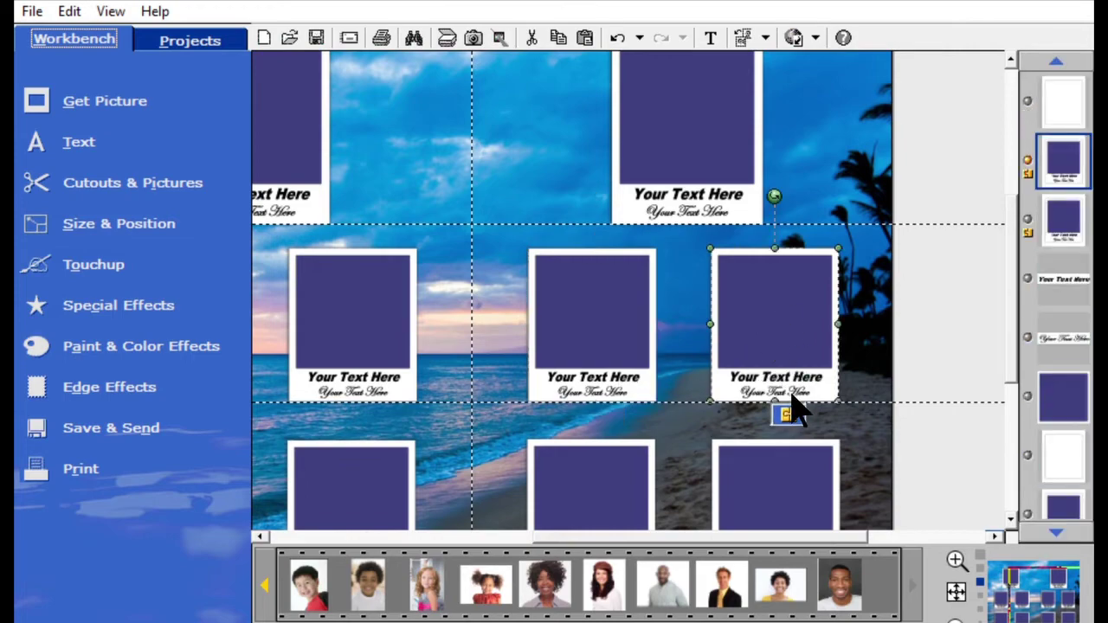
left_click(789, 410)
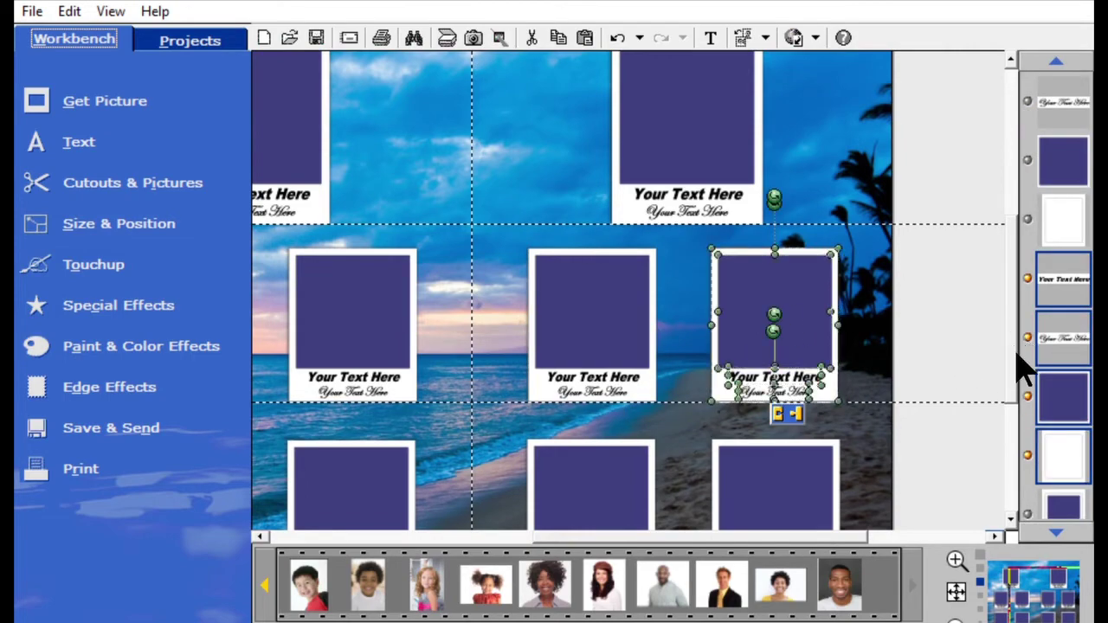
left_click_drag(1018, 355, 1020, 429)
- Split the lower-right frame, rejoin the lower-middle frame, and ungroup the lower-left frame
left_click(782, 324)
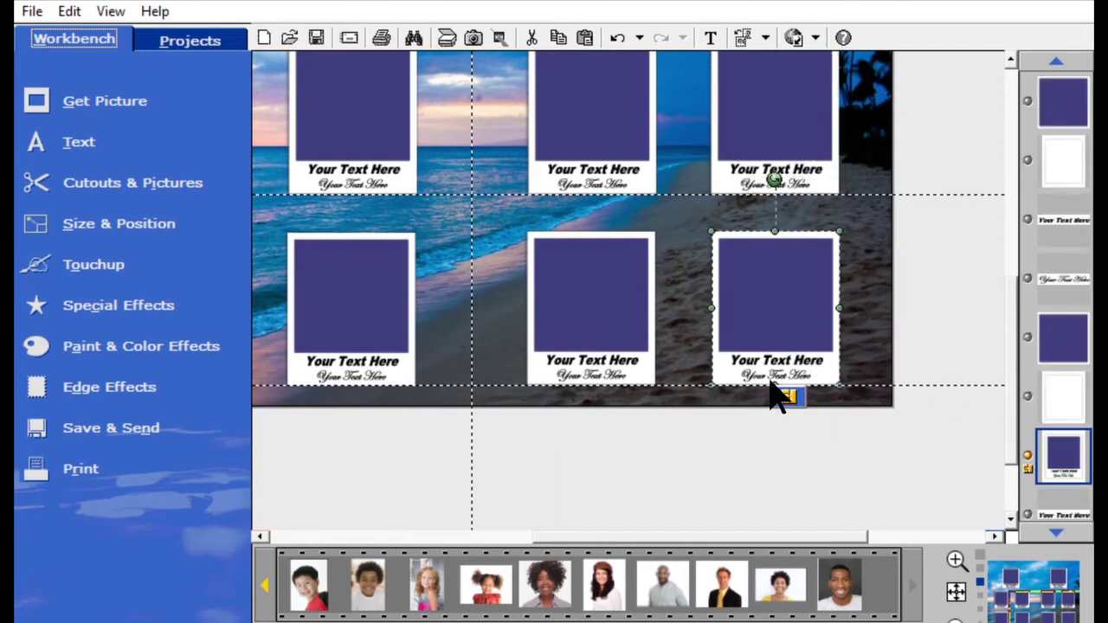
left_click(789, 395)
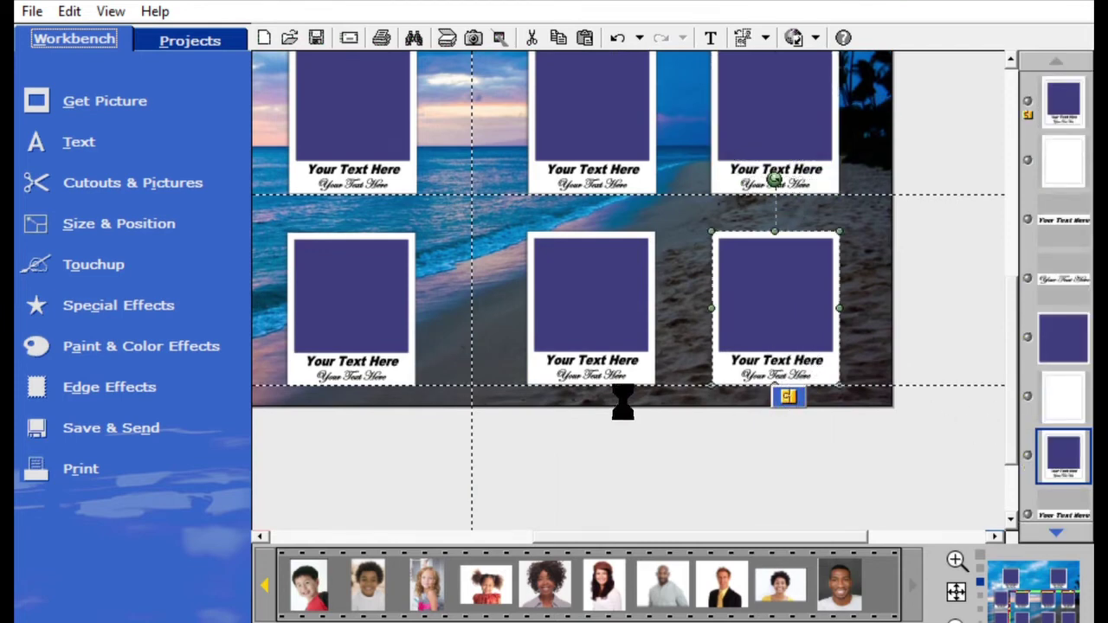
left_click(595, 316)
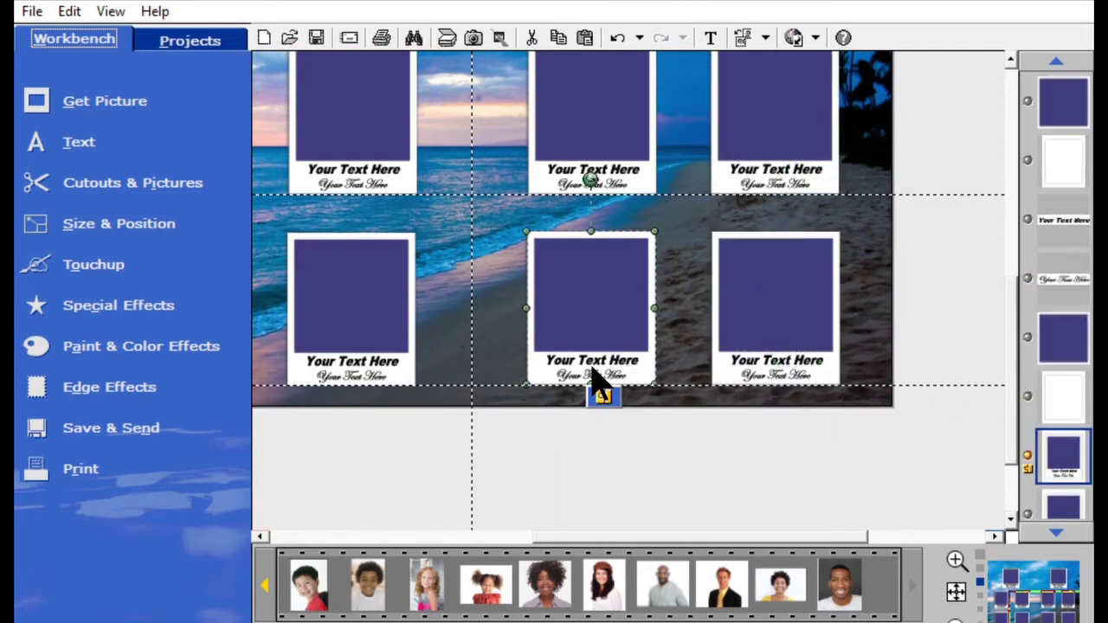
left_click(603, 395)
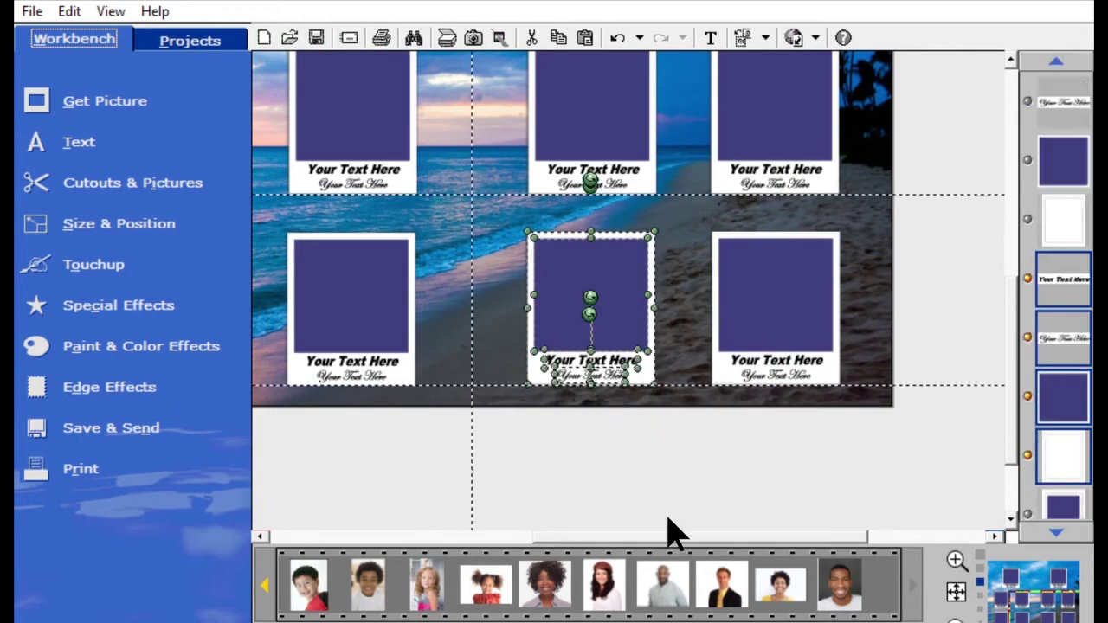
left_click_drag(666, 518, 505, 524)
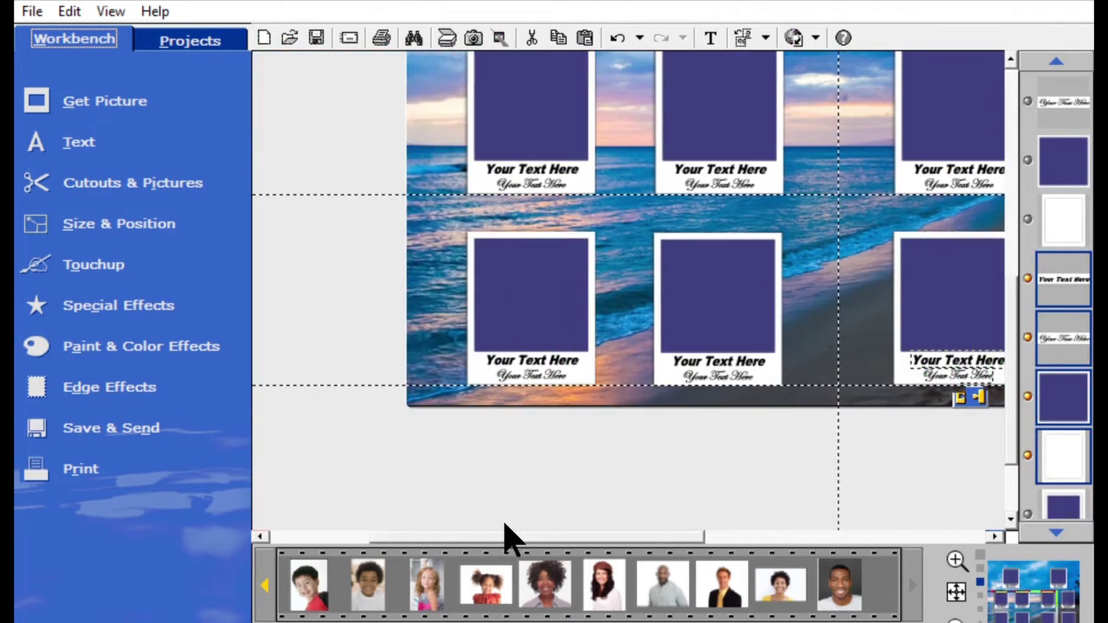
left_click(702, 303)
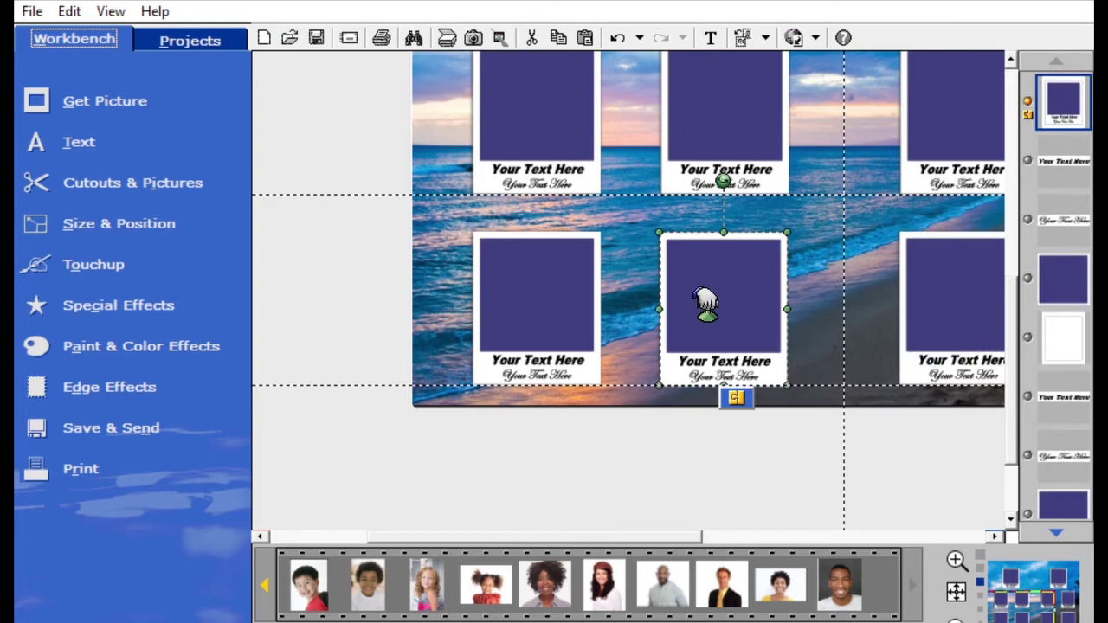
left_click(737, 394)
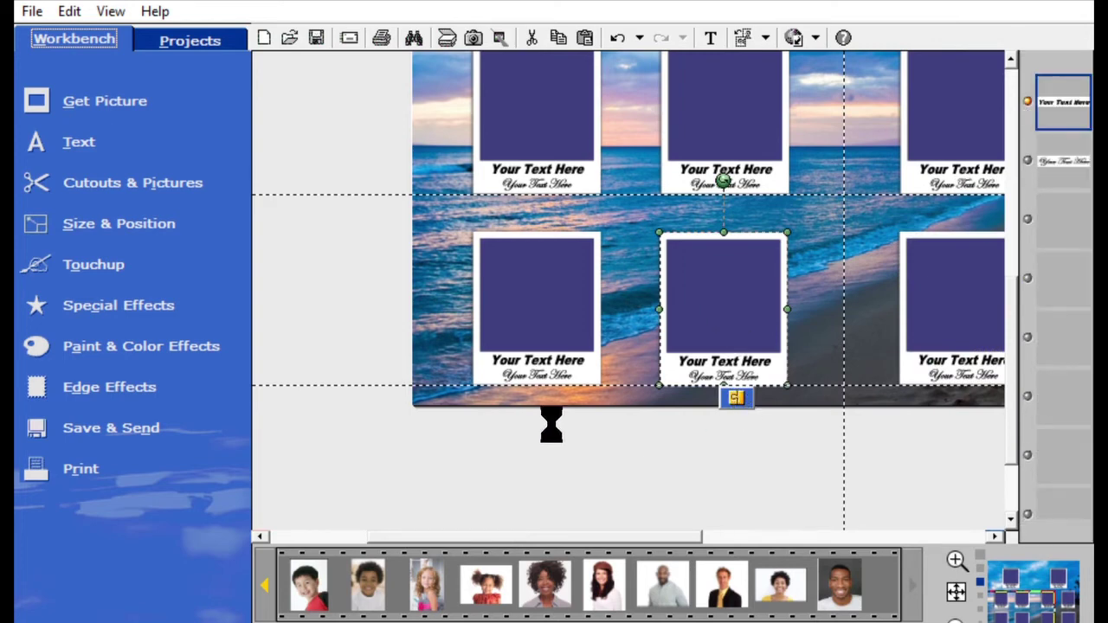
left_click(554, 328)
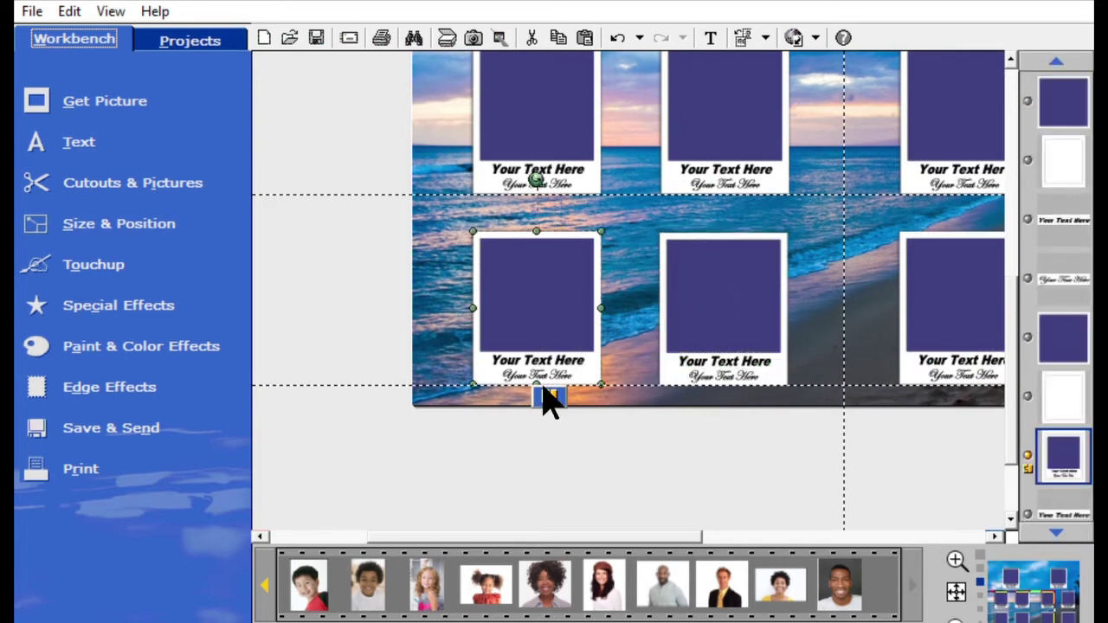
left_click(547, 391)
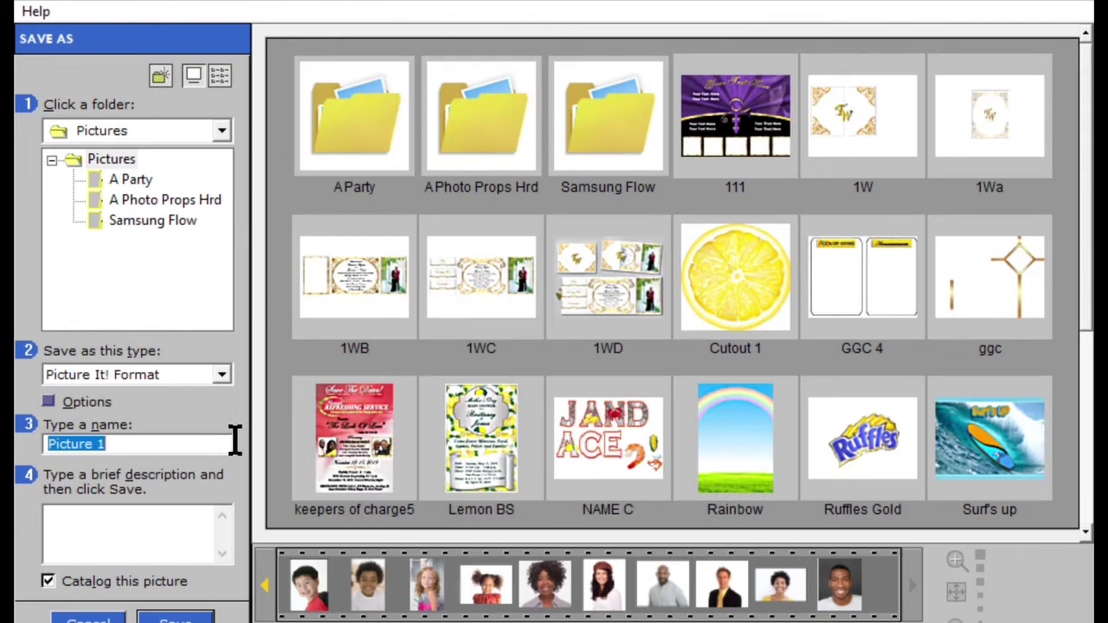
- Save the collage as Wedding in Picture It! Format in the Pictures folder
type("Wedding")
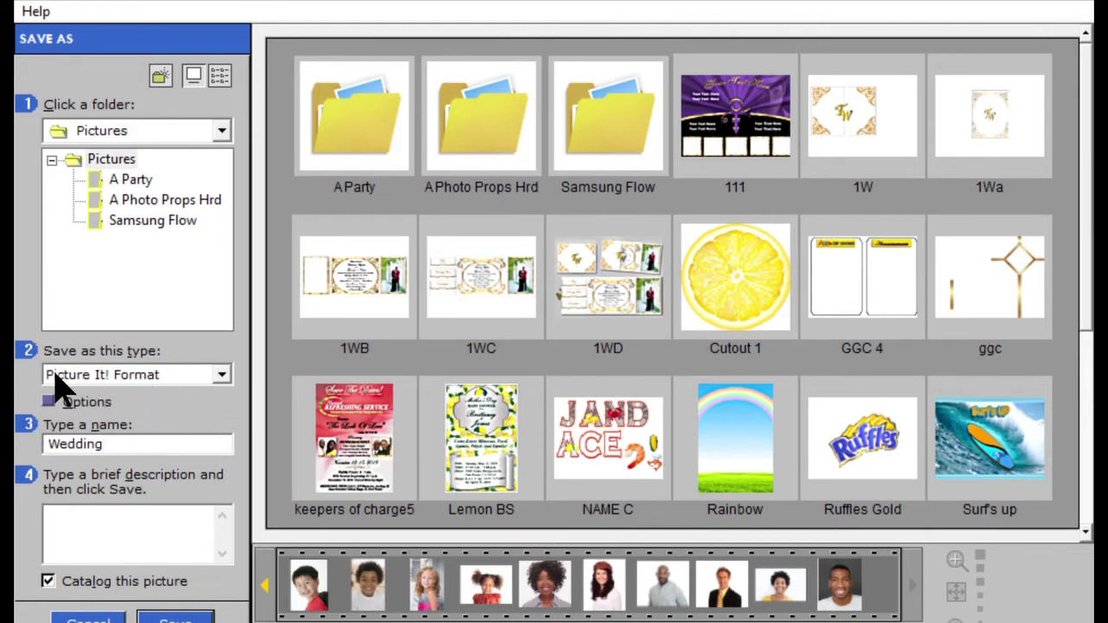
left_click(174, 617)
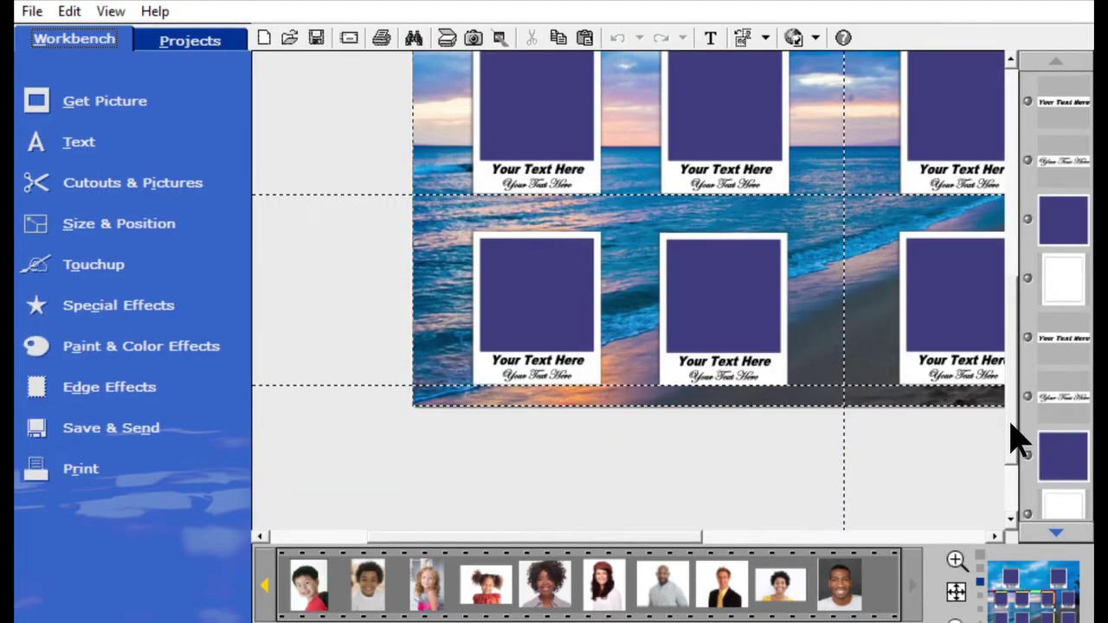
- Select the top photo placeholder and start filling it with a picture from Cutouts & Pictures
left_click_drag(1011, 424, 1021, 289)
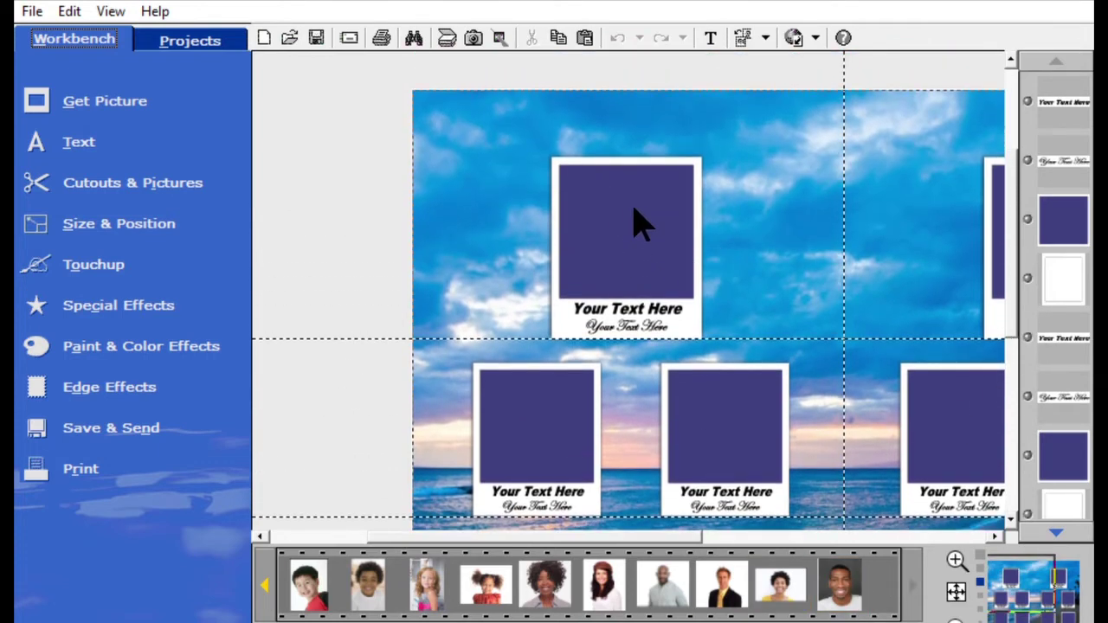
left_click(638, 235)
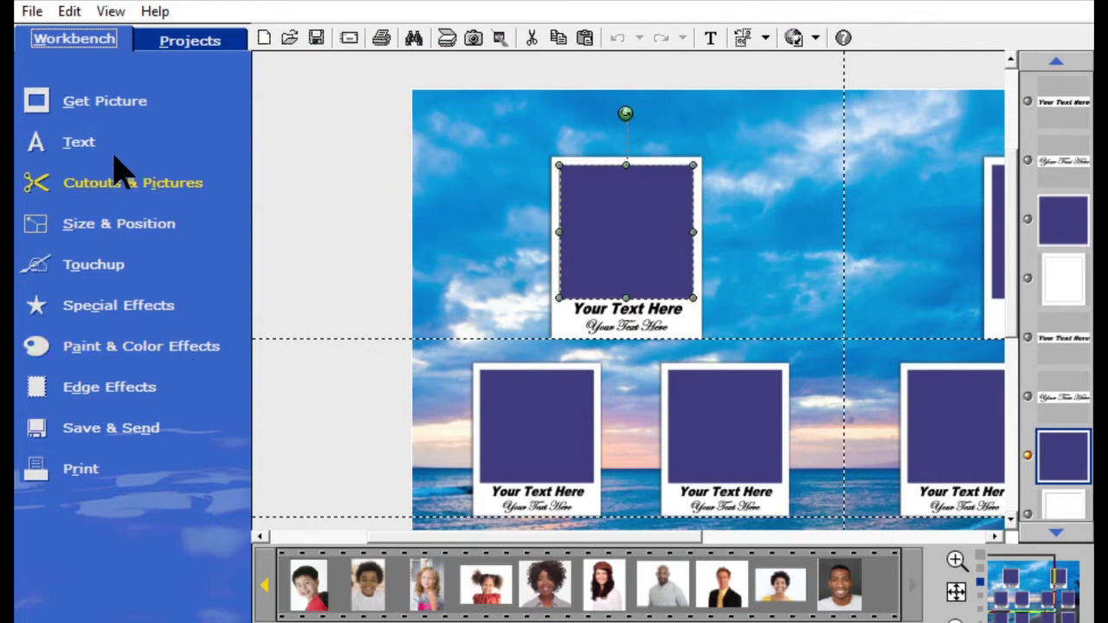
left_click(165, 181)
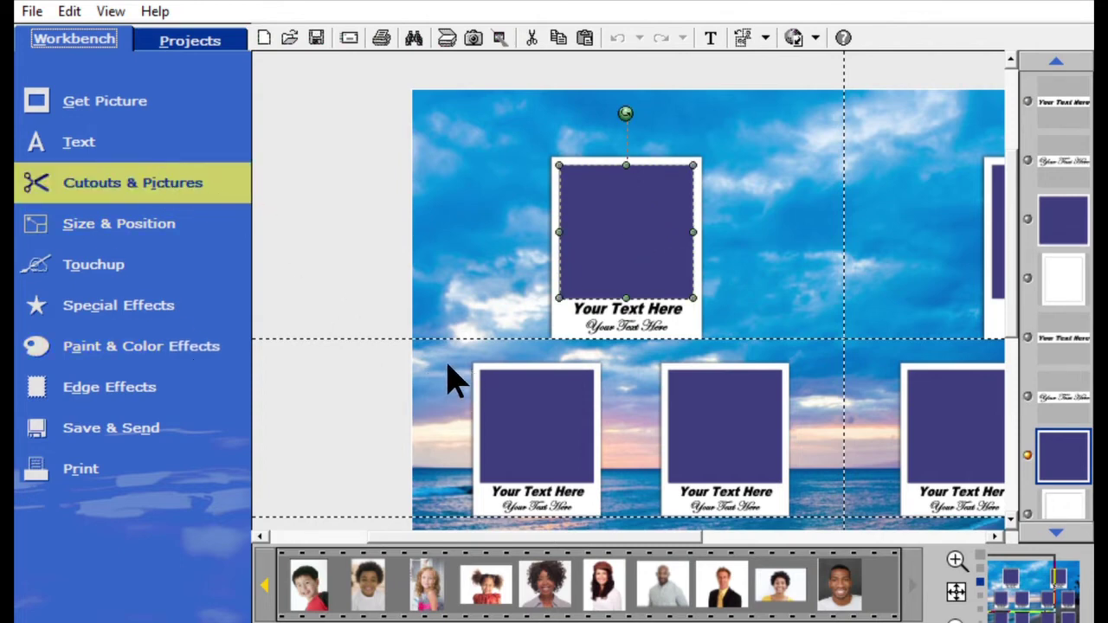
left_click(95, 364)
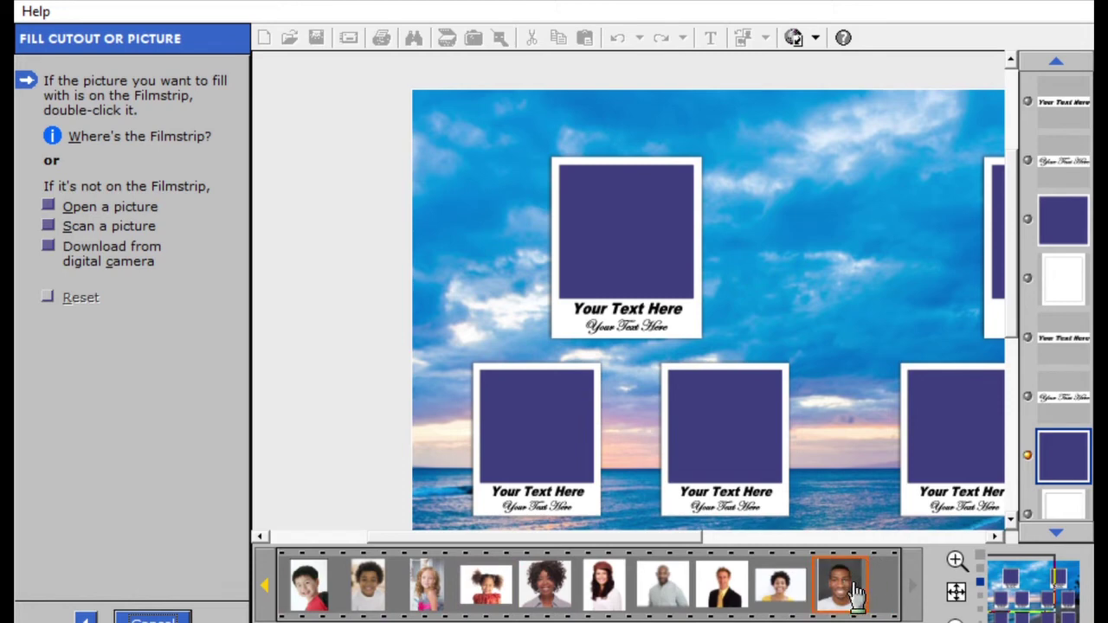
- Drop the smiling man's portrait into the top frame, reposition it, then cancel the fill
left_click_drag(855, 586, 693, 322)
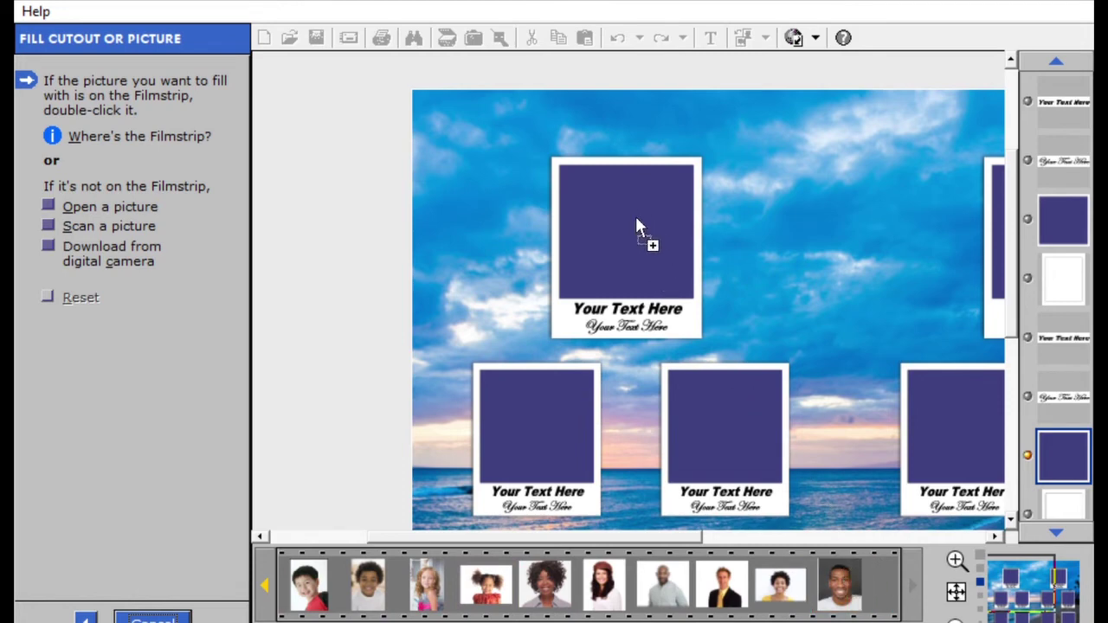
left_click_drag(636, 219, 634, 218)
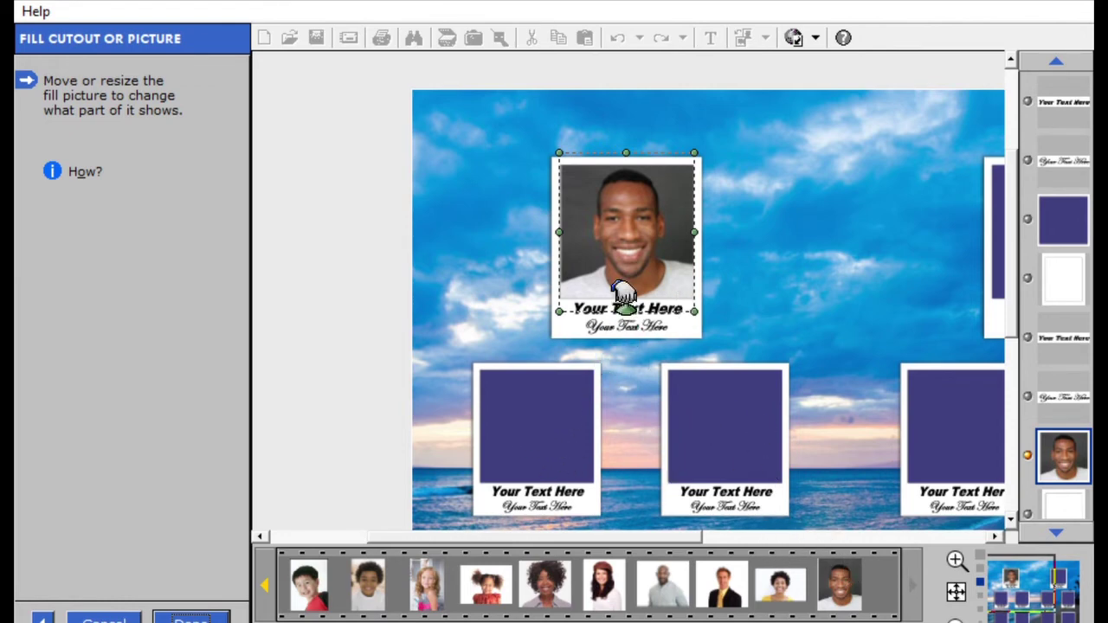
left_click_drag(641, 216, 638, 234)
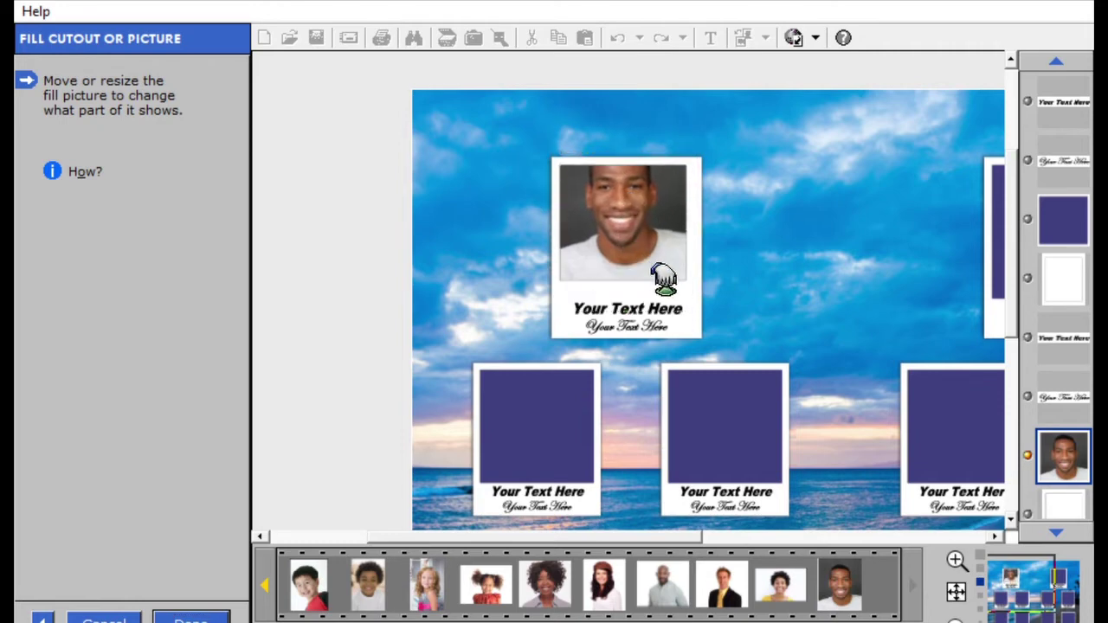
left_click_drag(638, 247, 663, 289)
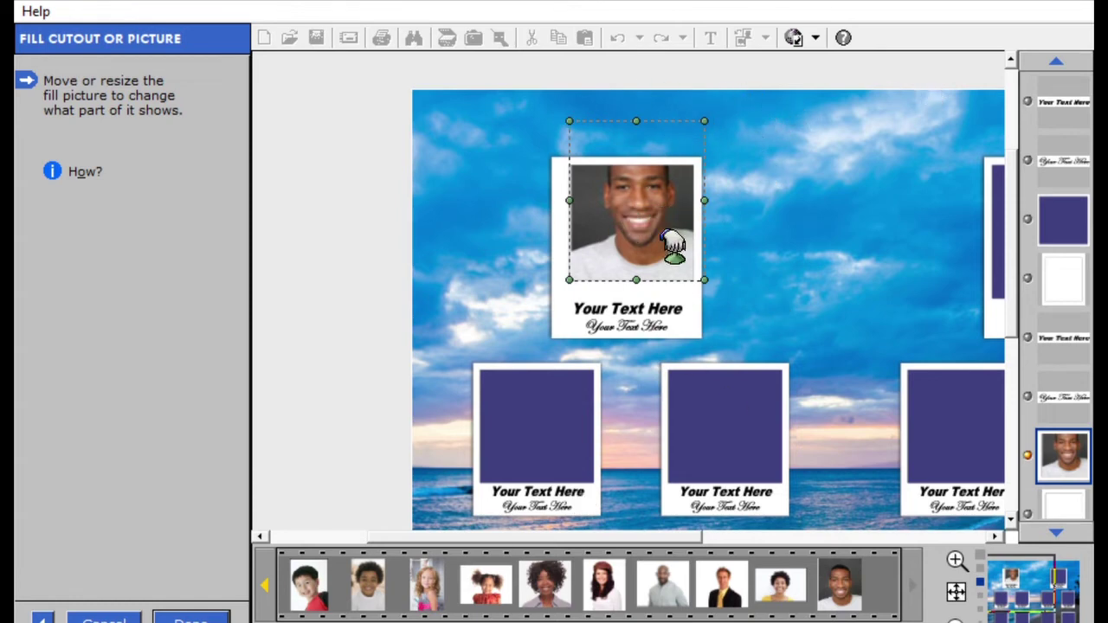
left_click_drag(668, 234, 638, 247)
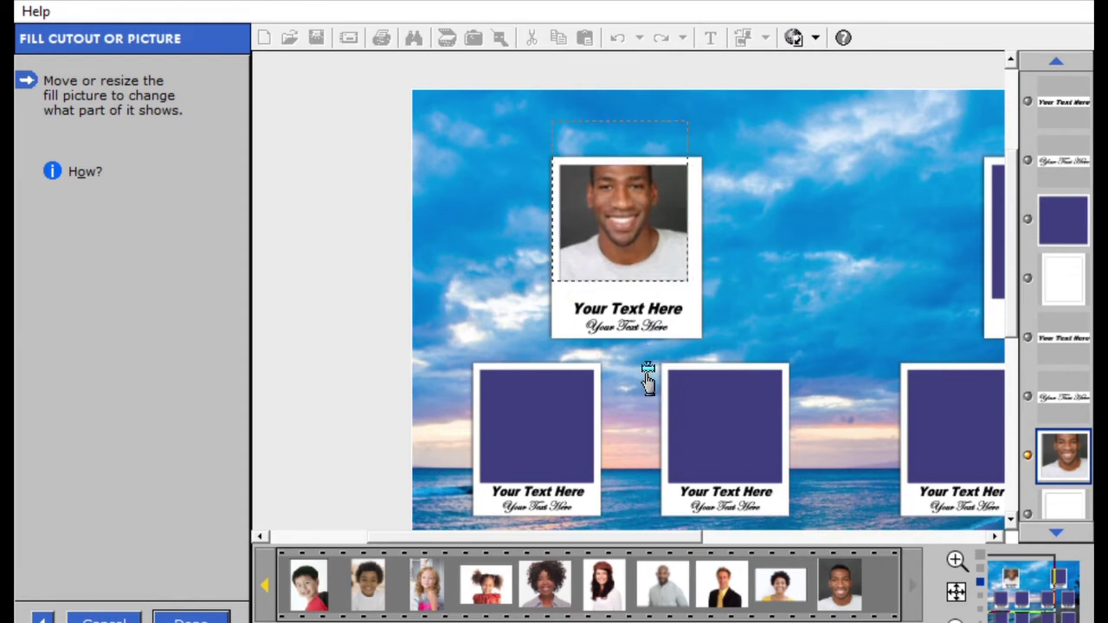
left_click(121, 615)
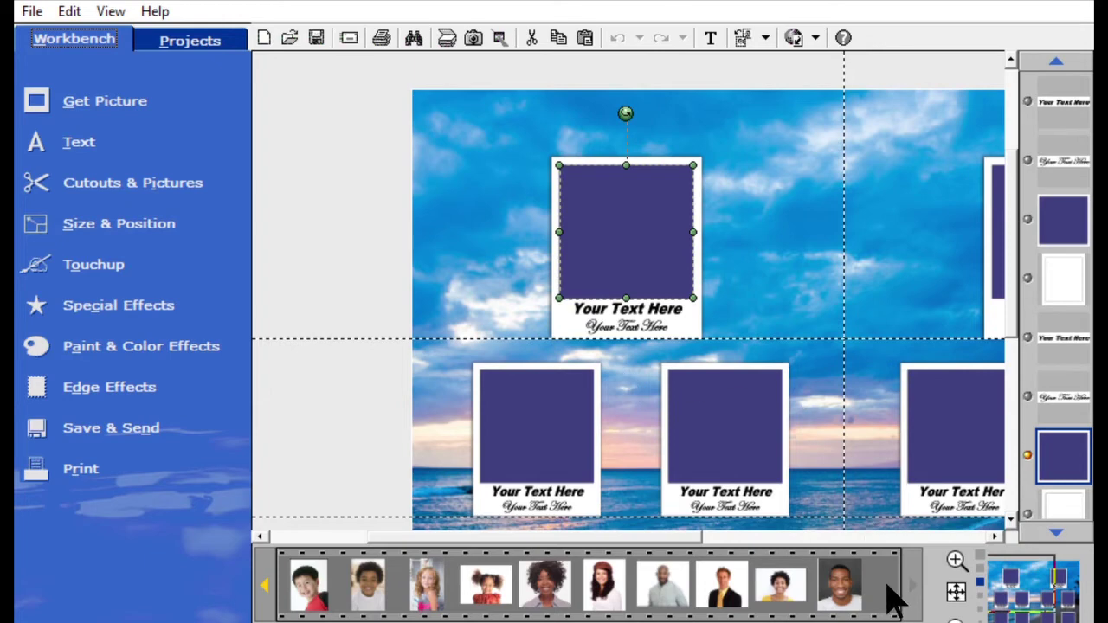
- Zoom out to the full page, drag every horizontal guide below the page, then zoom back in
scroll(855, 588, "up", 1)
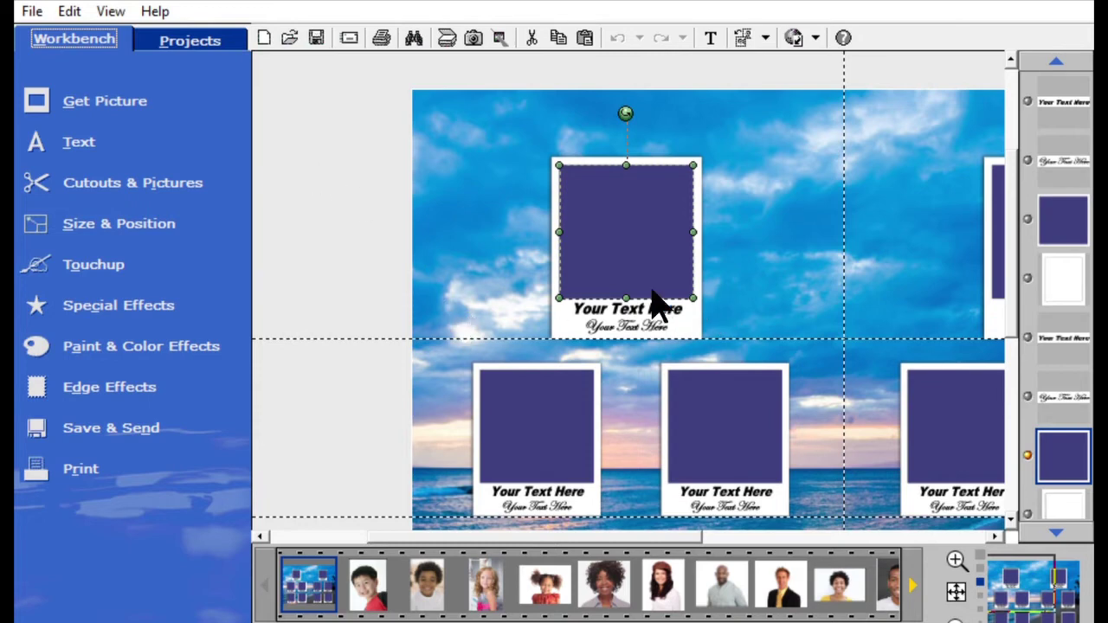
left_click(890, 272)
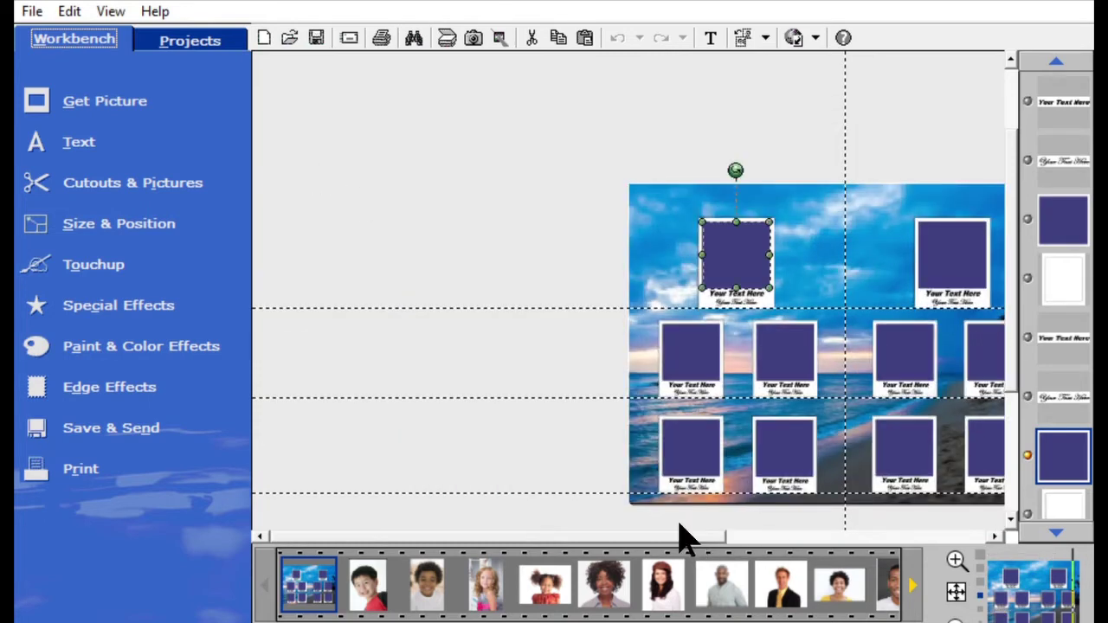
left_click_drag(680, 533, 775, 530)
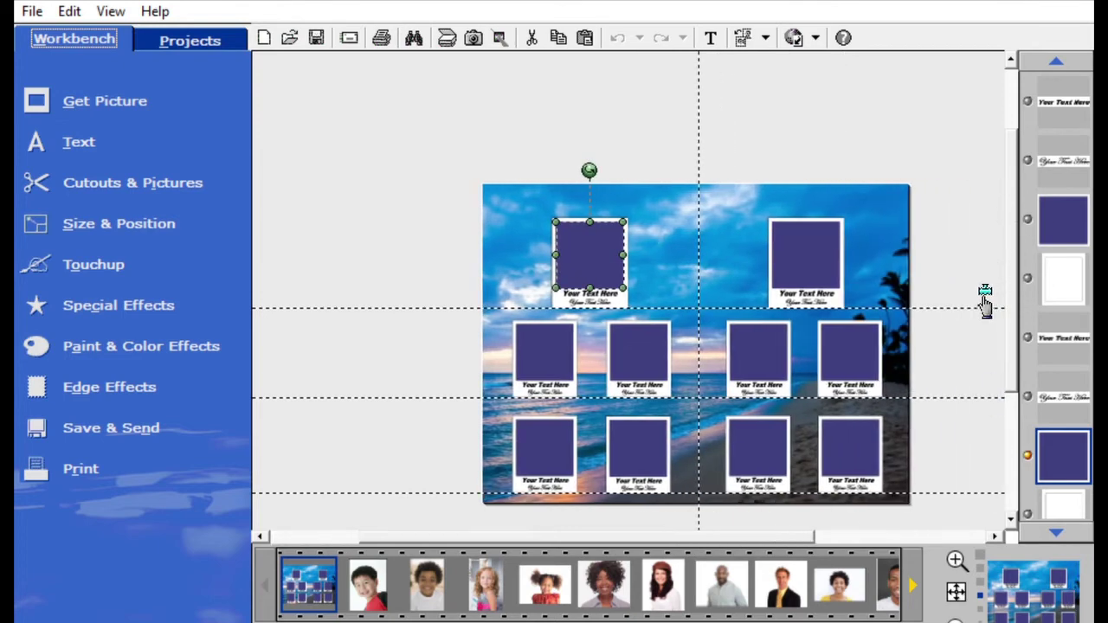
left_click_drag(981, 303, 955, 520)
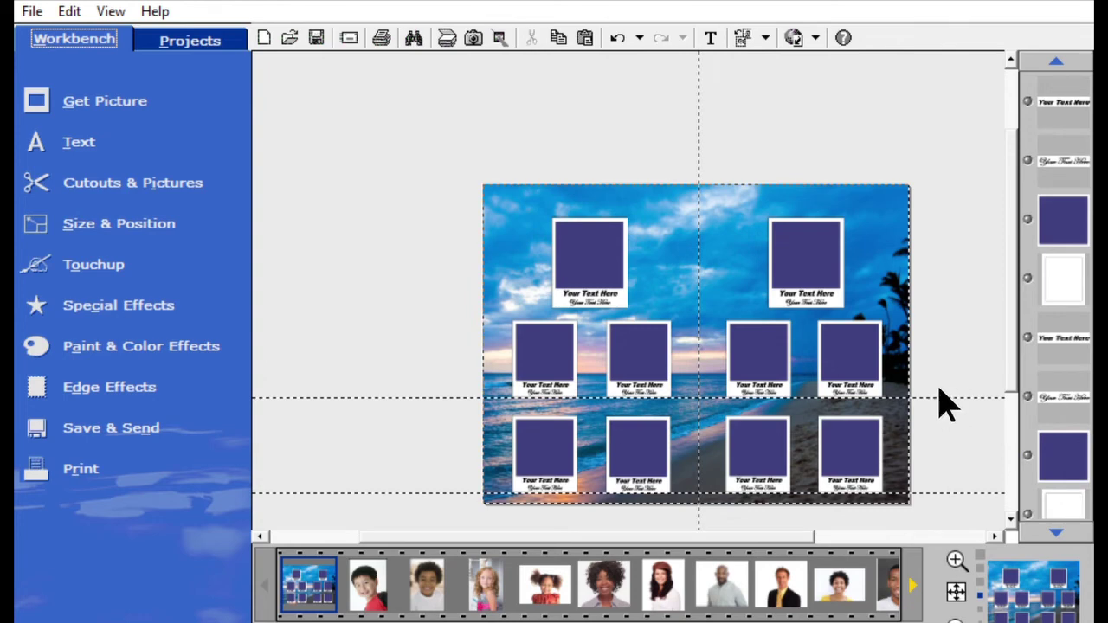
left_click_drag(954, 391, 956, 532)
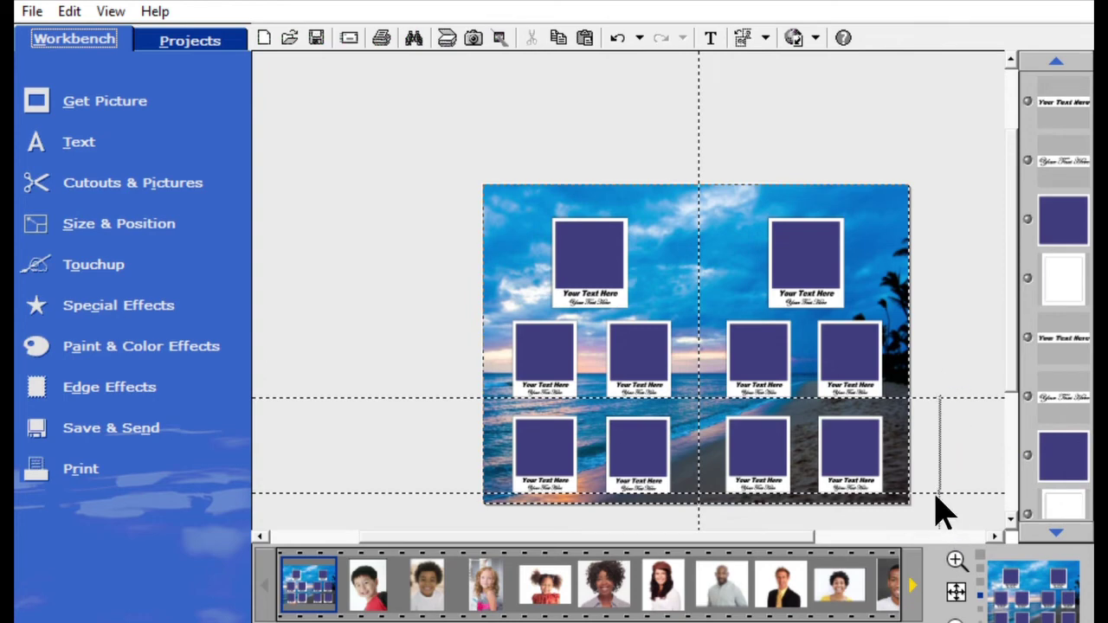
left_click_drag(986, 392, 980, 515)
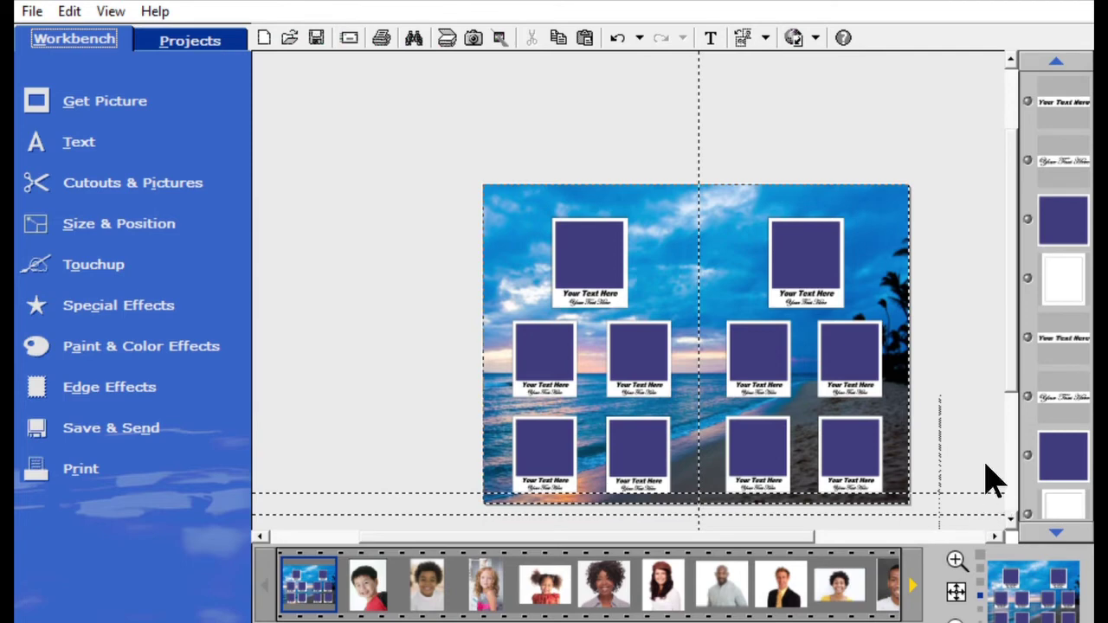
left_click_drag(1013, 346, 1014, 383)
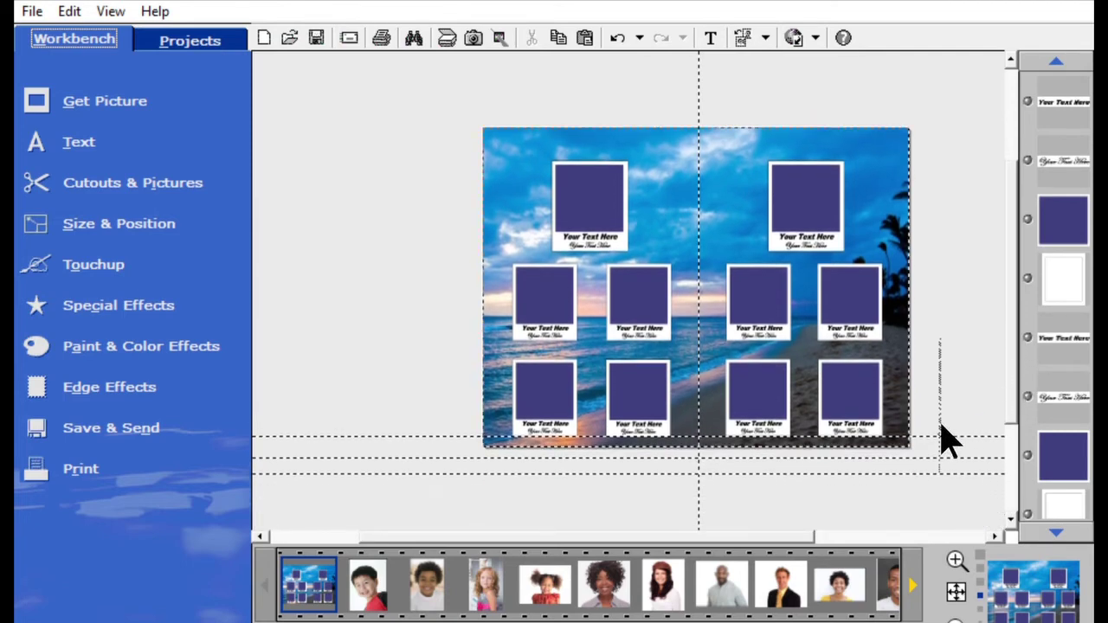
left_click_drag(964, 433, 967, 487)
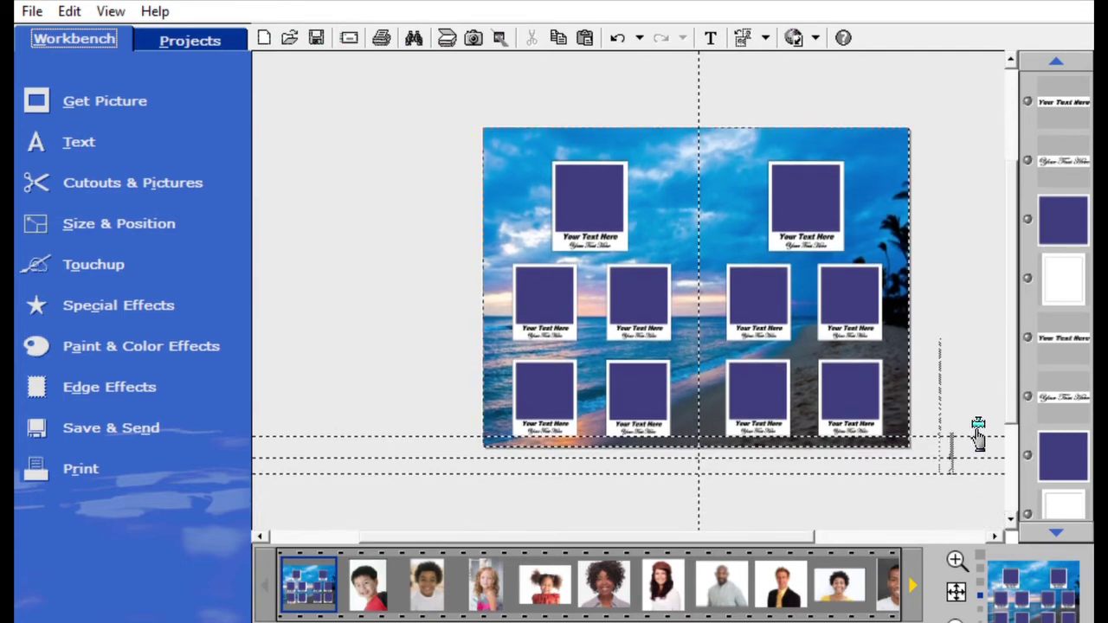
left_click_drag(989, 430, 991, 500)
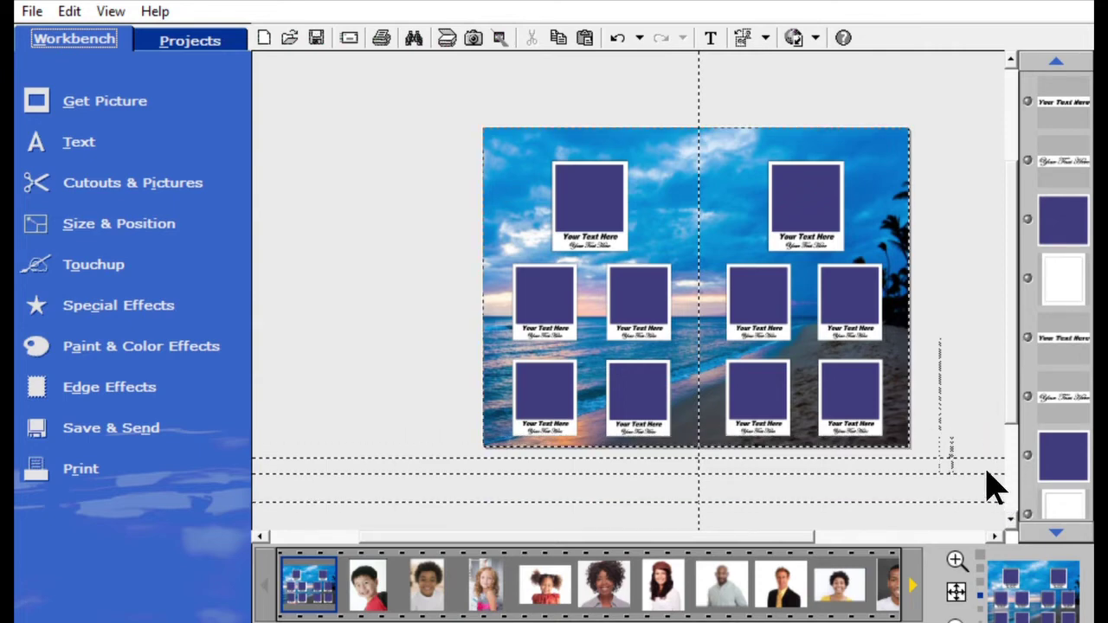
left_click_drag(993, 450, 997, 519)
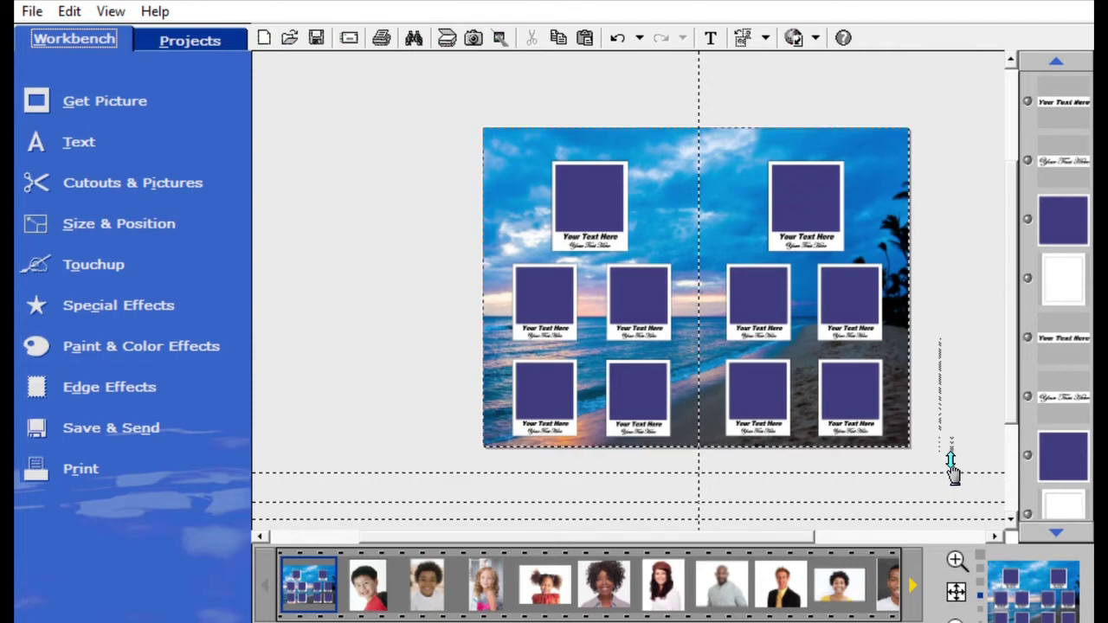
left_click_drag(951, 474, 961, 524)
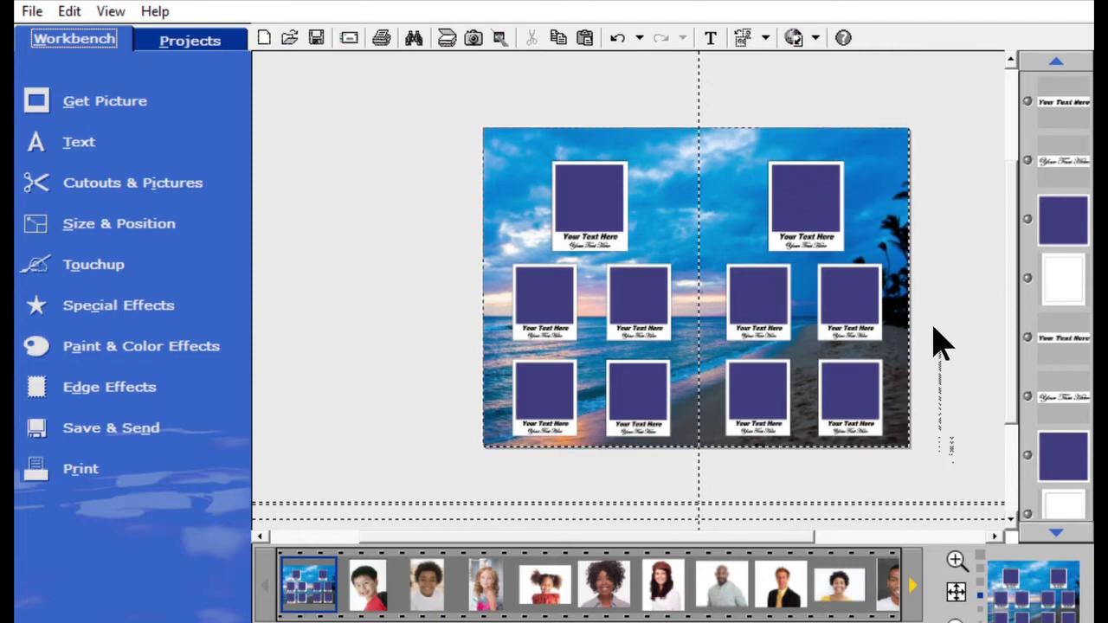
left_click(991, 567)
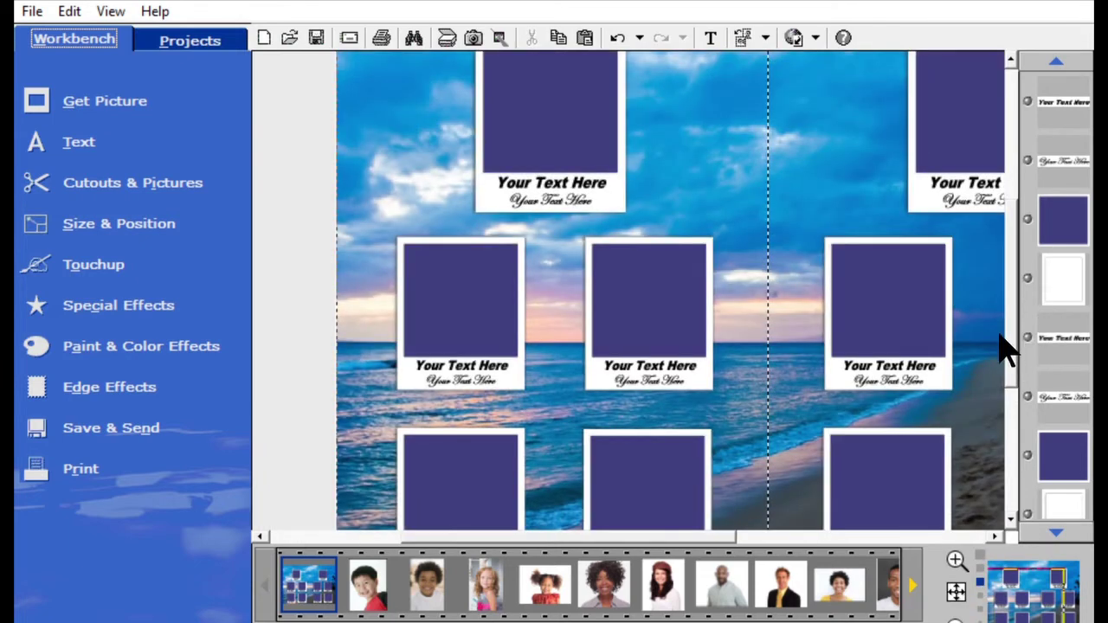
- Select the top photo placeholder and choose to fill it with a picture
scroll(1004, 303, "up", 3)
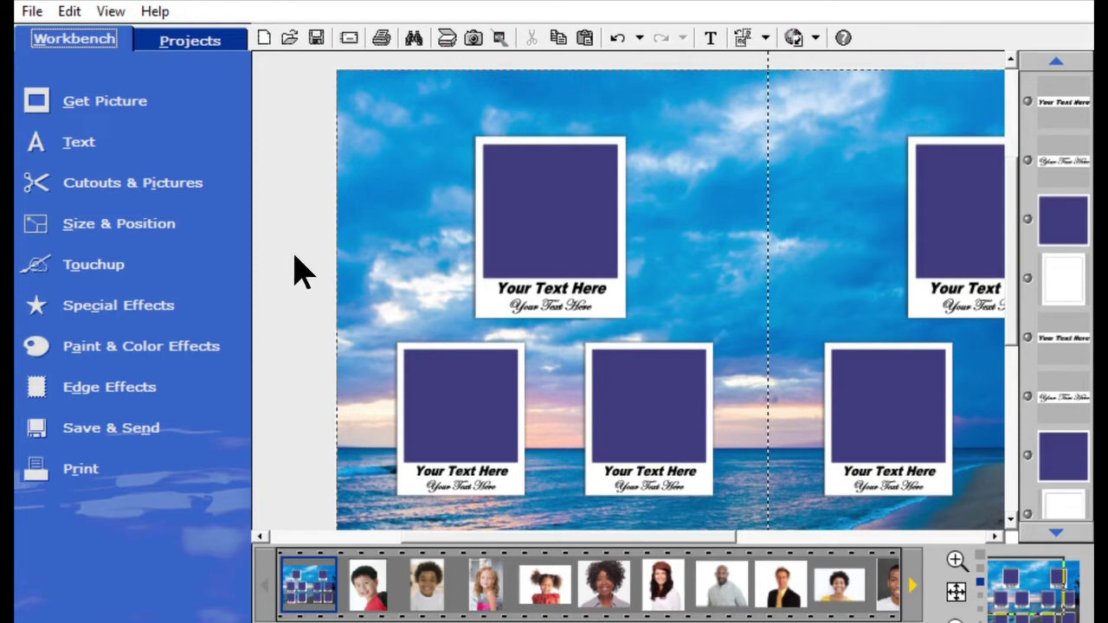
left_click(561, 195)
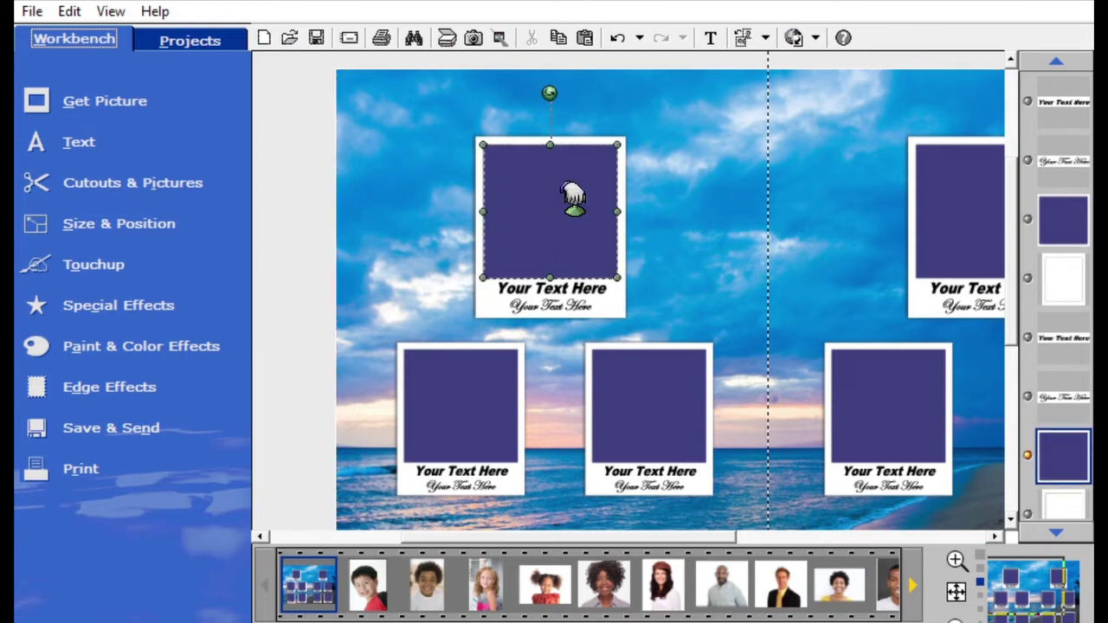
left_click(163, 169)
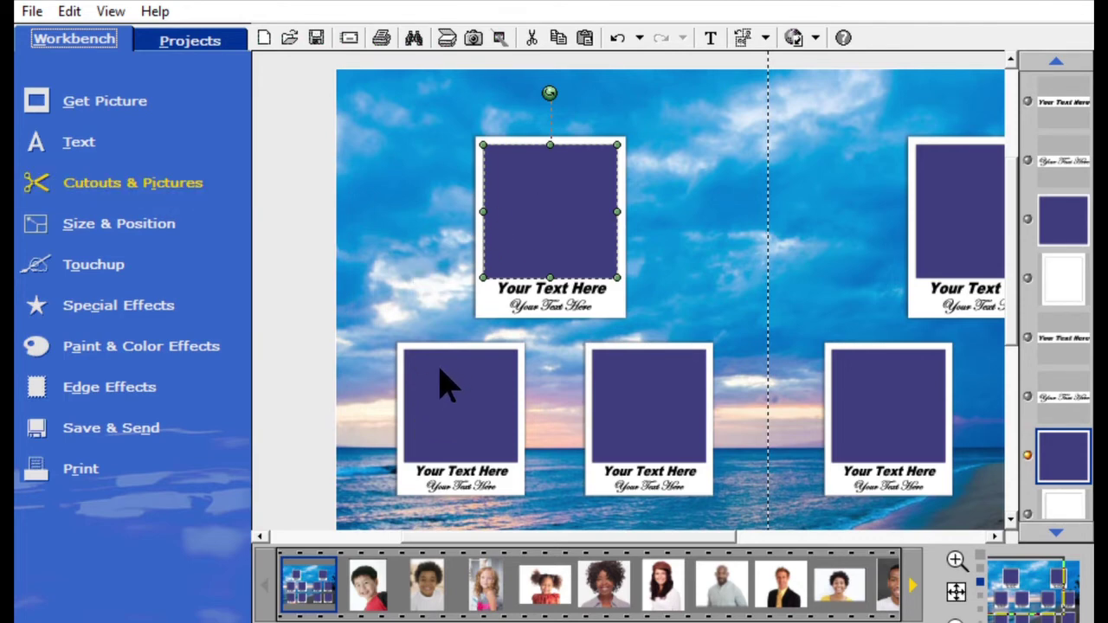
left_click(107, 348)
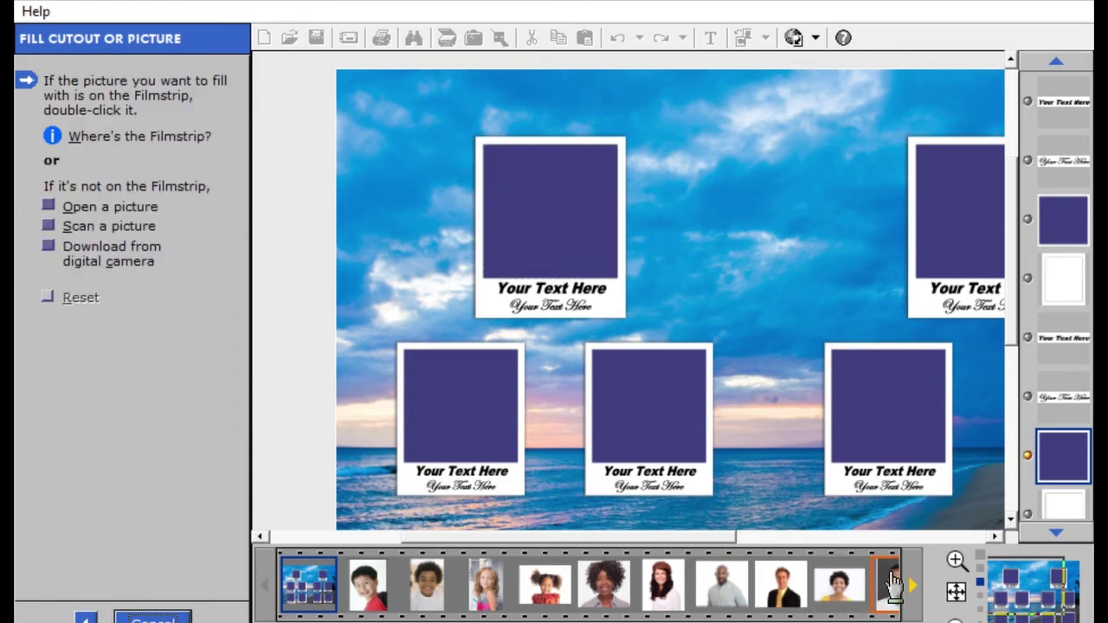
- Drop the man's portrait into the top frame, enlarge it slightly, and finish the fill
left_click_drag(892, 585, 631, 333)
left_click_drag(550, 209, 675, 223)
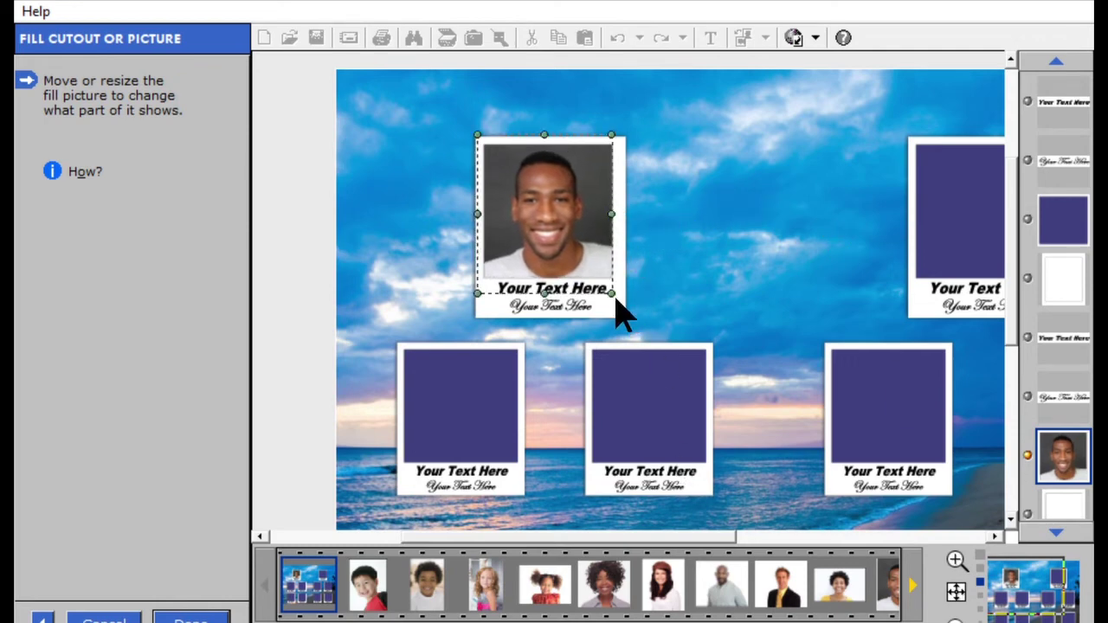
left_click_drag(628, 295, 630, 297)
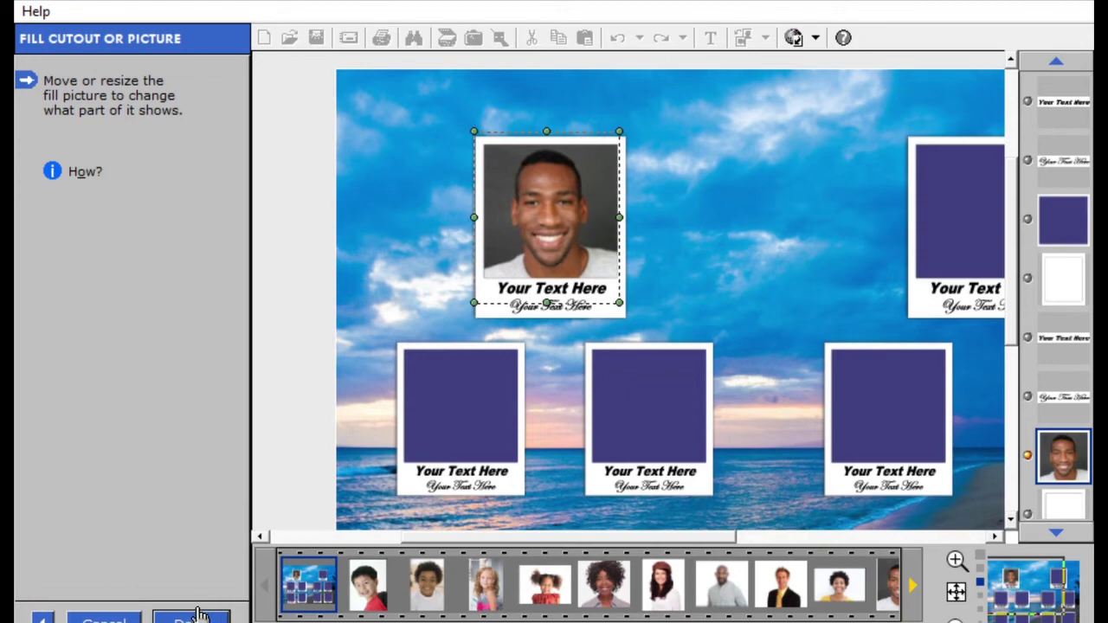
left_click(204, 617)
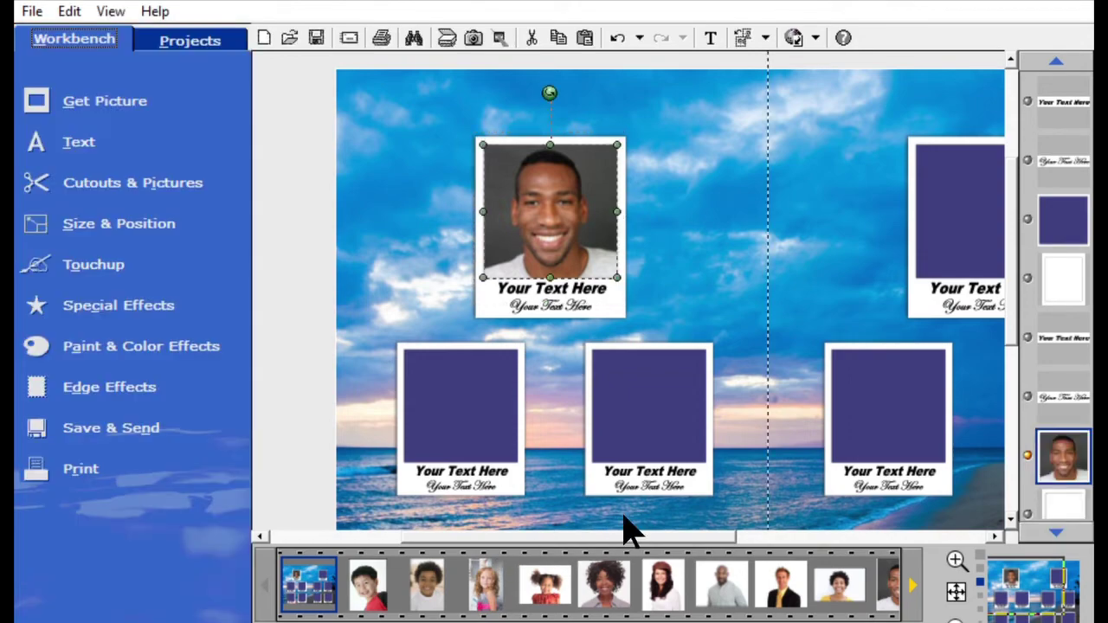
- Fill the empty top-right polaroid frame with the curly-haired woman's filmstrip photo
left_click_drag(619, 537, 811, 535)
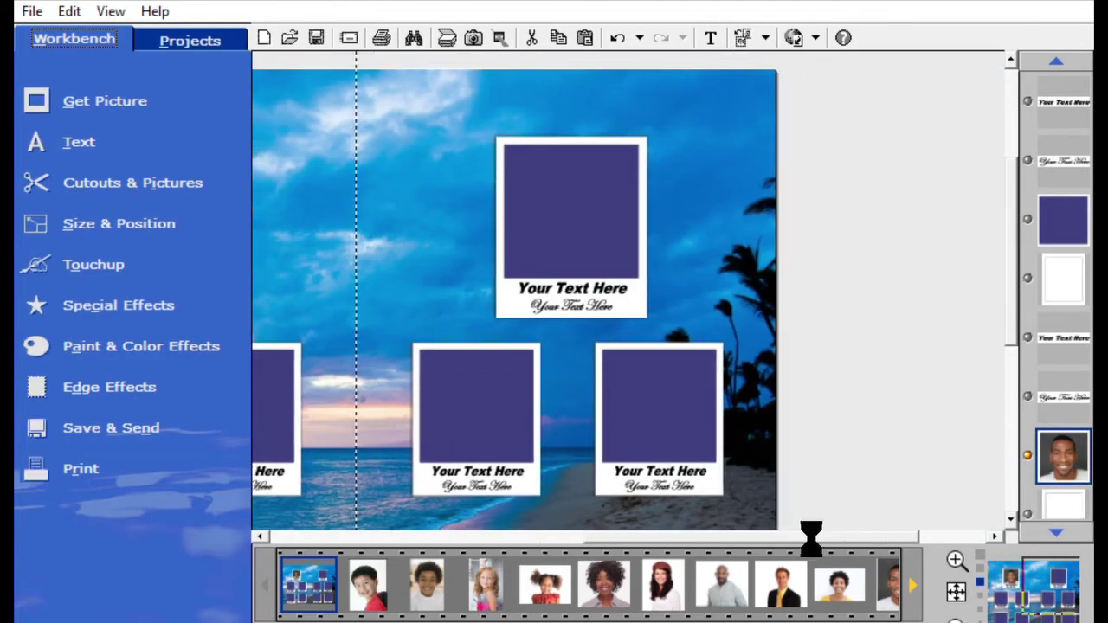
left_click(590, 199)
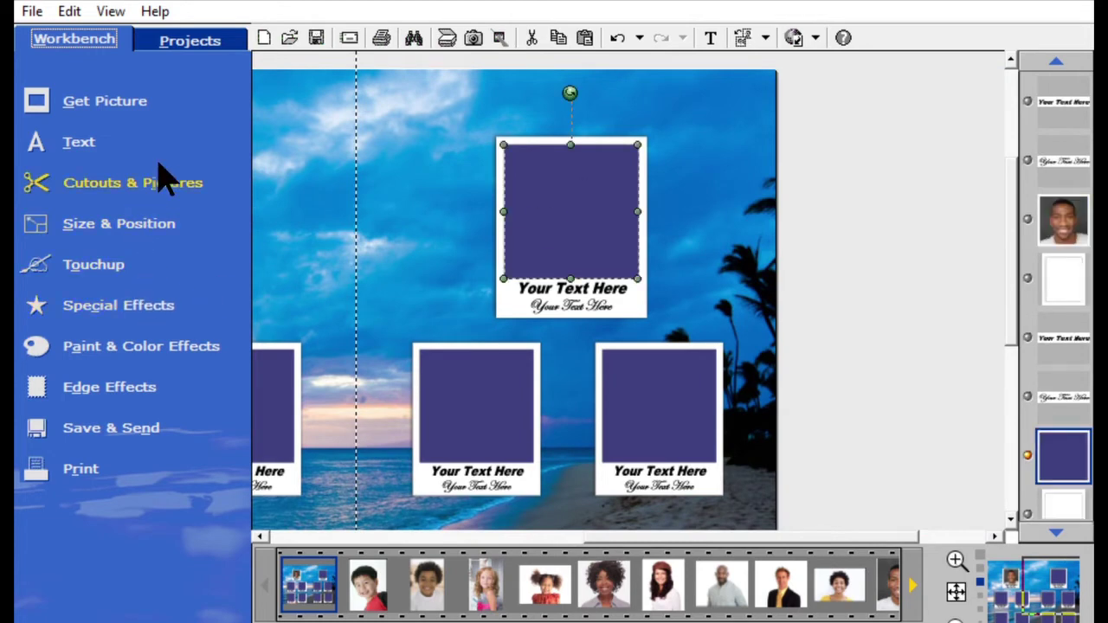
double_click(463, 398)
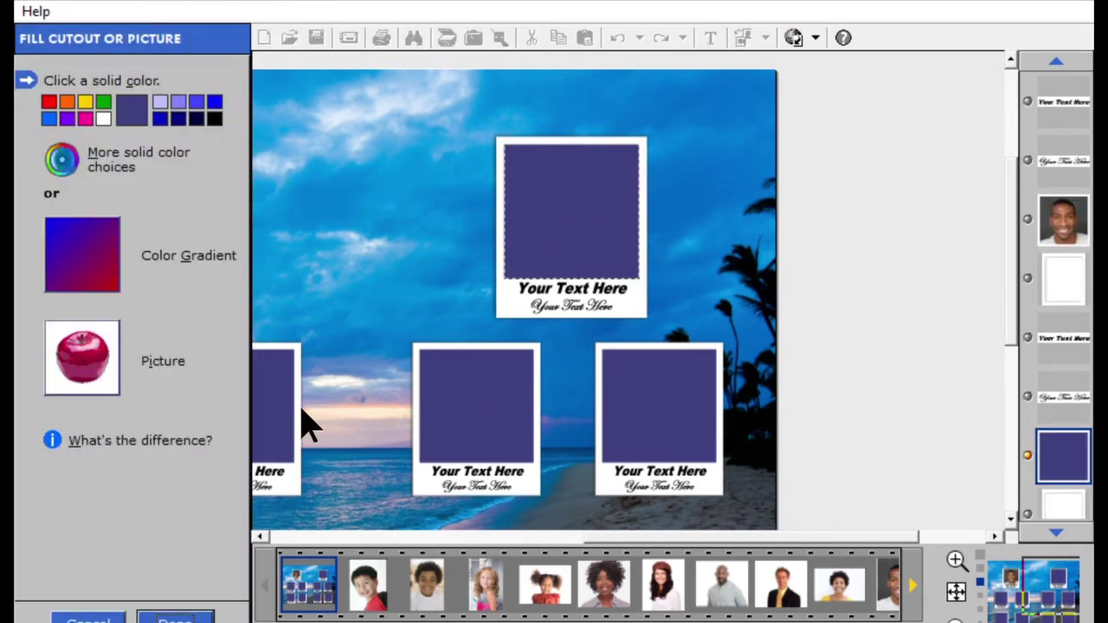
left_click(88, 359)
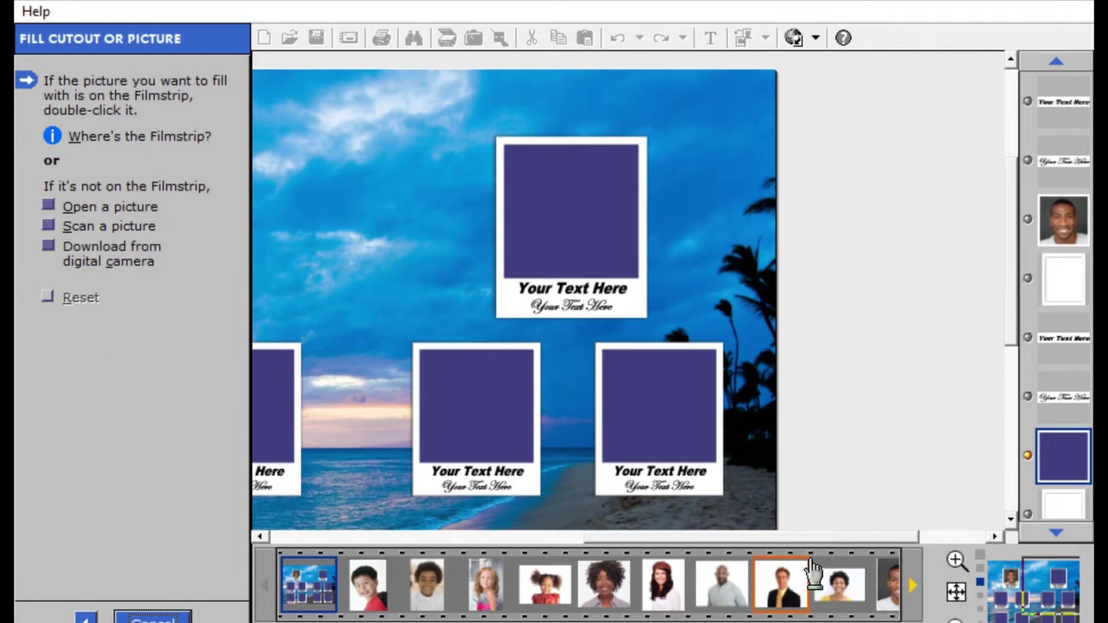
left_click_drag(846, 586, 703, 456)
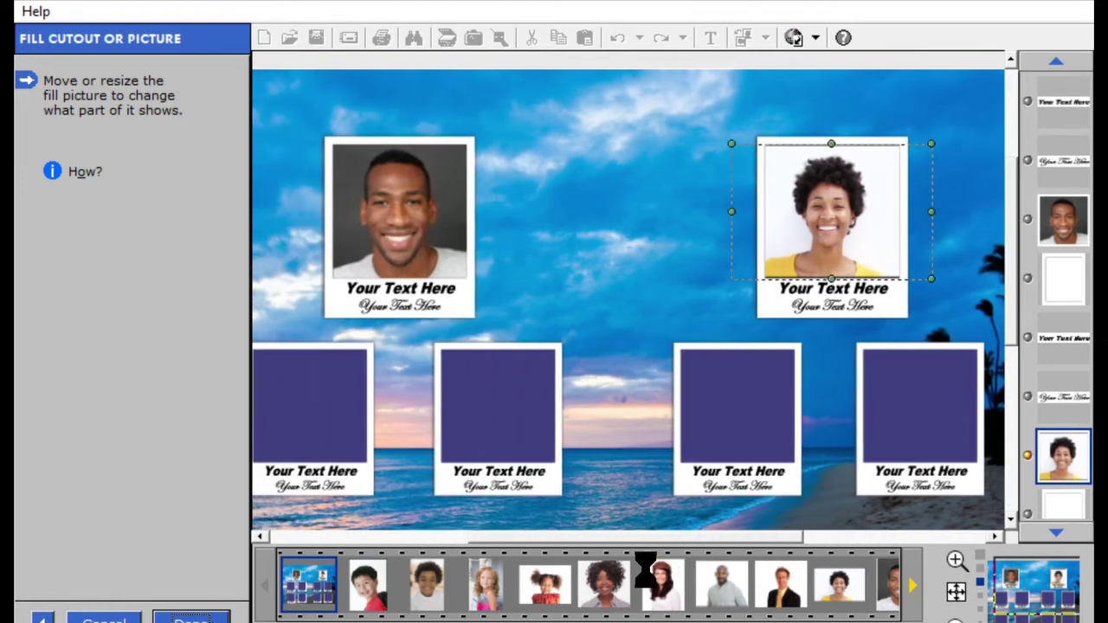
- Resize and reposition the woman's photo so her face sits centred, then finish the fill
left_click(775, 270)
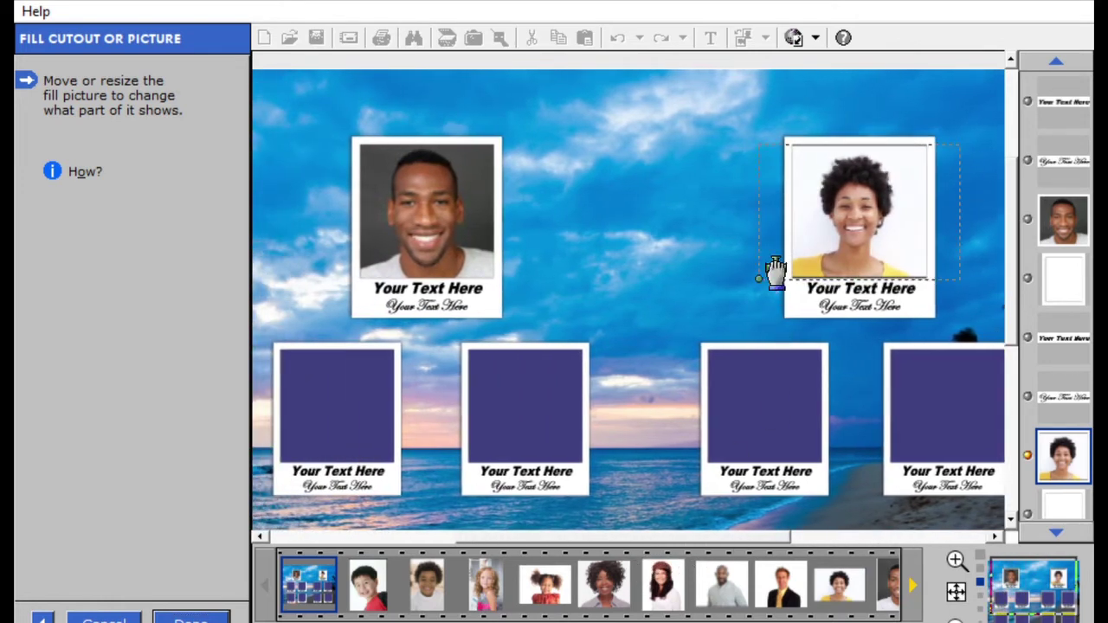
left_click_drag(774, 270, 736, 299)
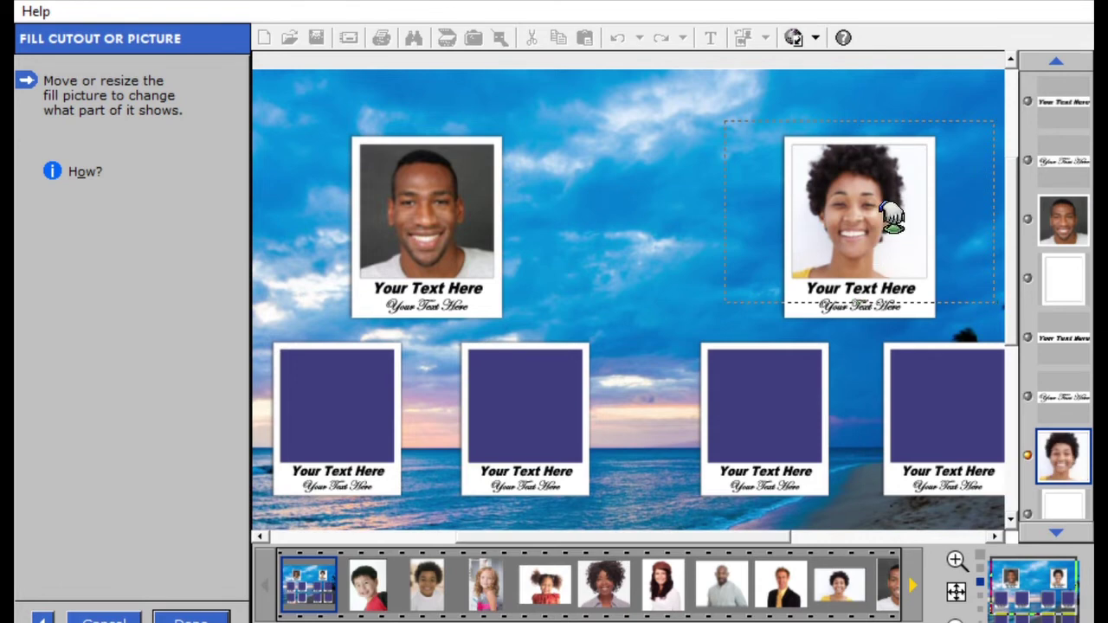
left_click_drag(890, 217, 897, 230)
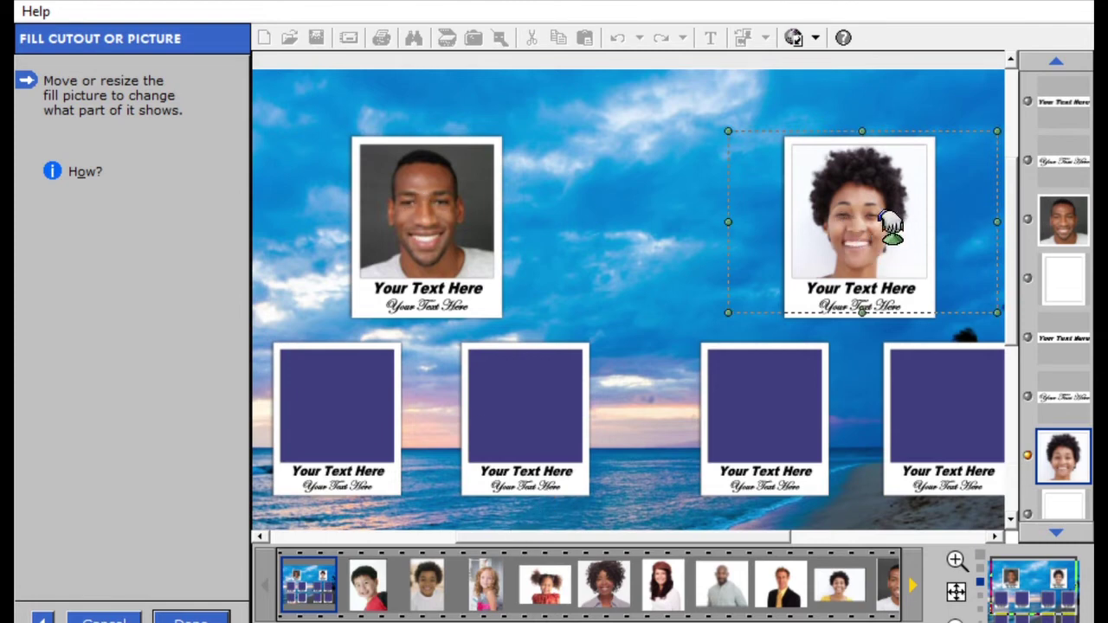
left_click(744, 310)
left_click_drag(746, 310, 767, 290)
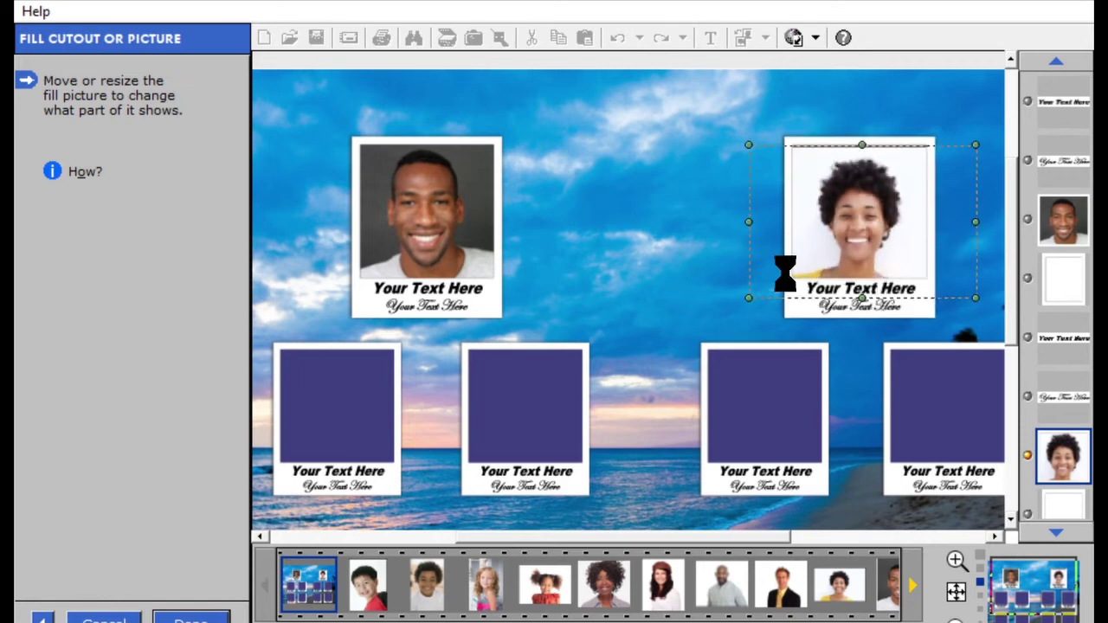
left_click_drag(866, 239, 879, 224)
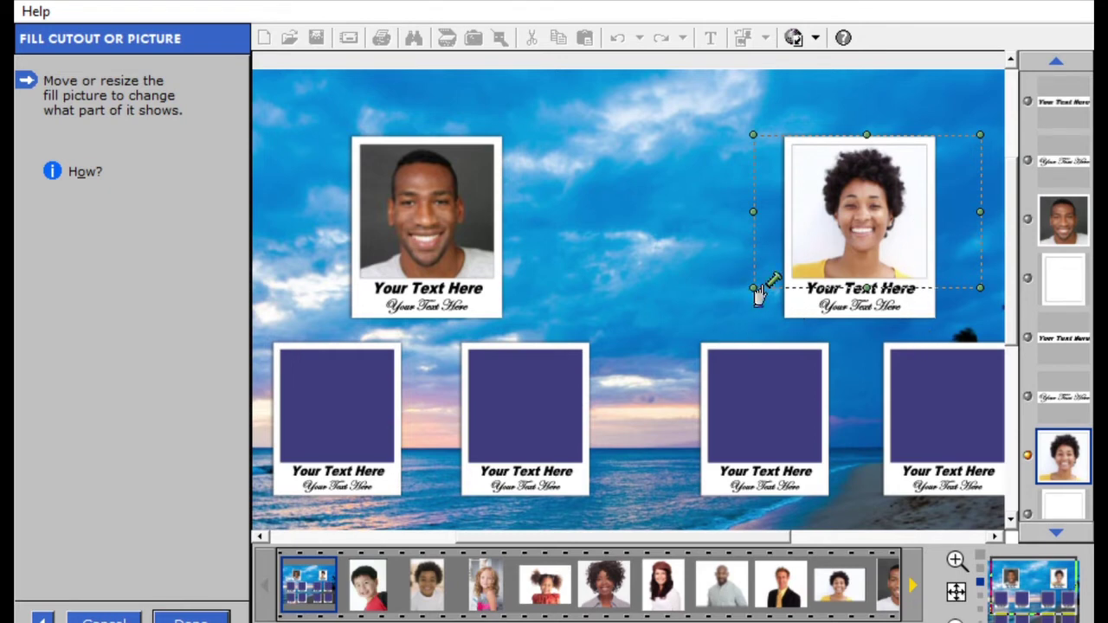
left_click_drag(763, 288, 741, 305)
left_click_drag(892, 207, 890, 220)
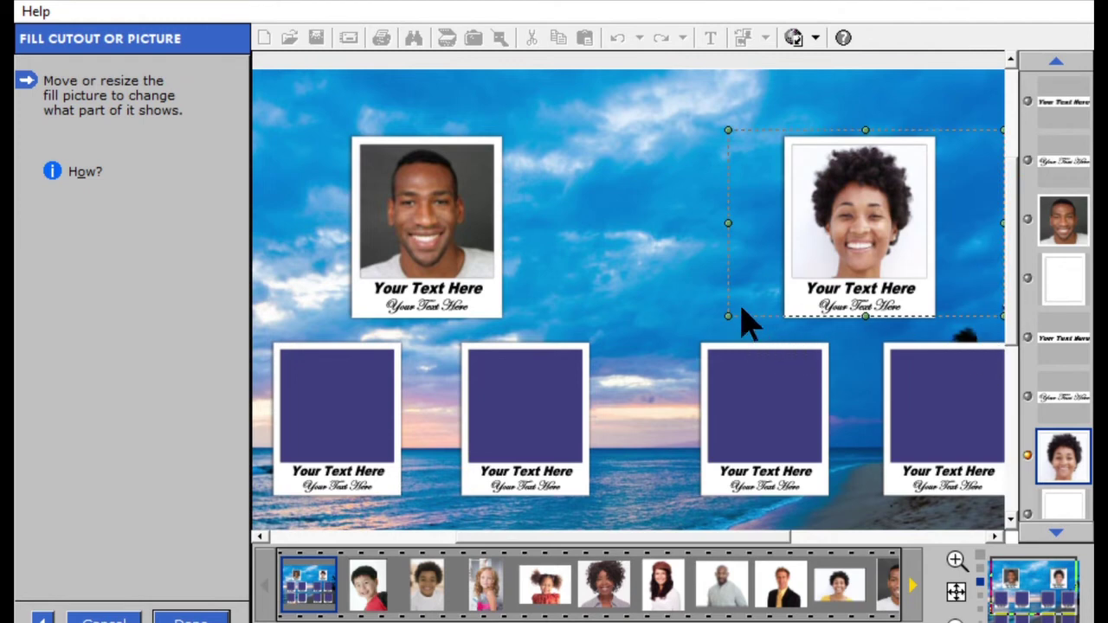
mouse_move(740, 322)
left_mouse_down()
mouse_move(752, 309)
mouse_move(743, 312)
left_mouse_up()
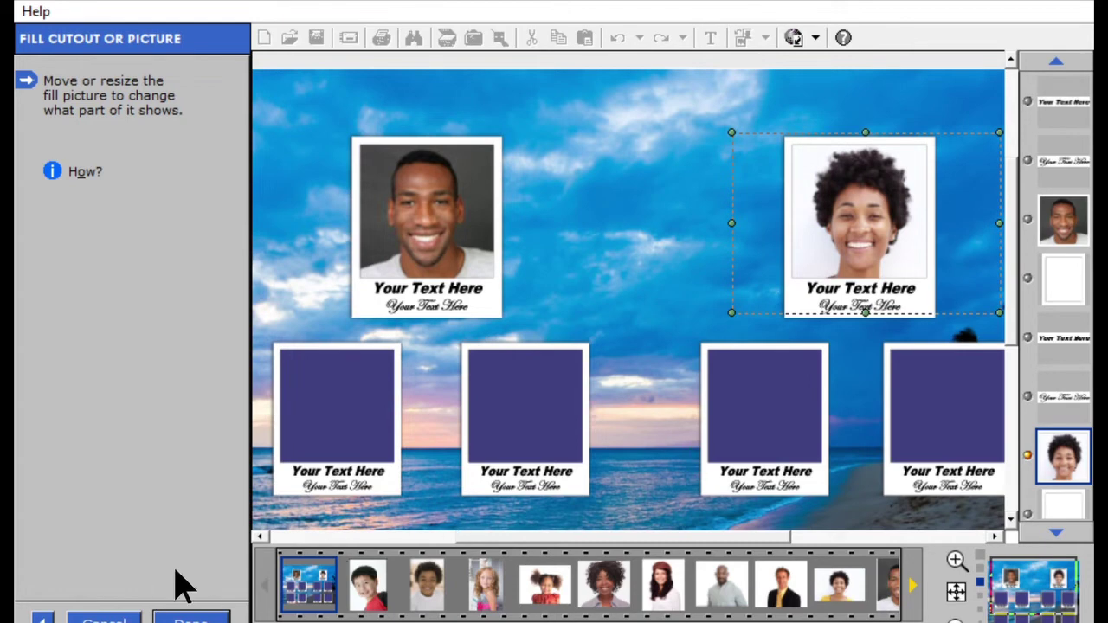
left_click(191, 618)
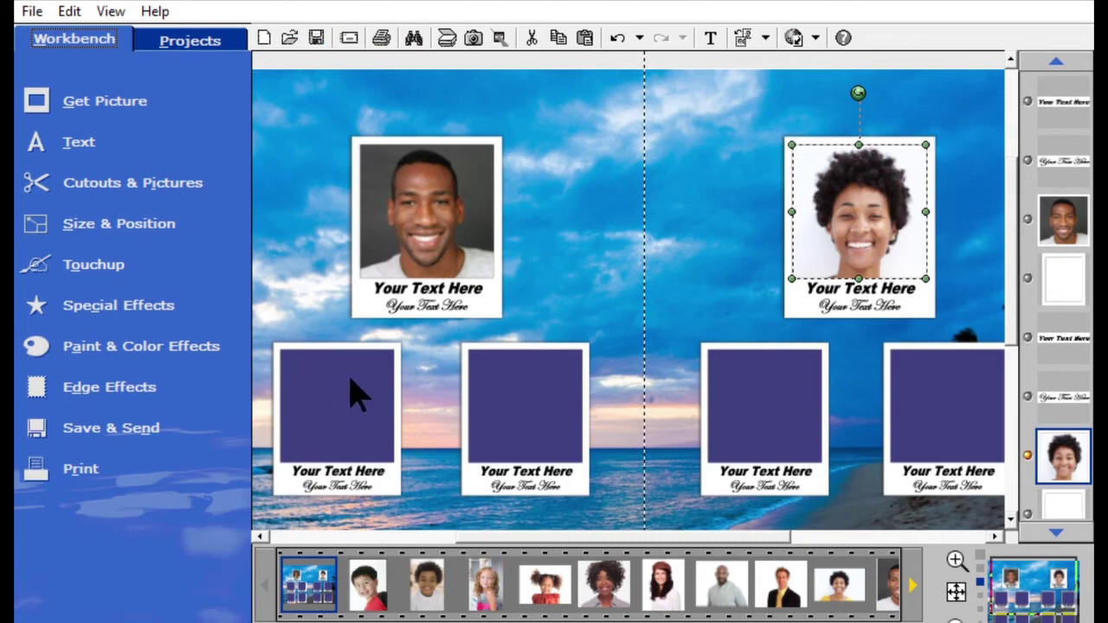
- Scroll down to the second row and start a Picture fill for its first empty frame
scroll(1018, 270, "down", 3)
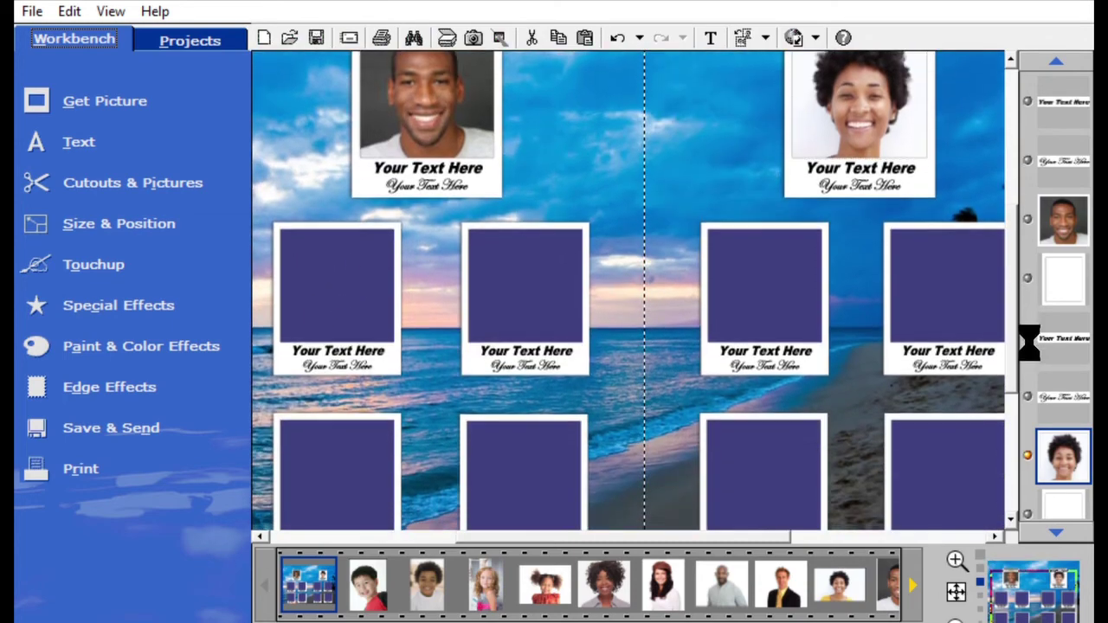
scroll(1030, 327, "down", 1)
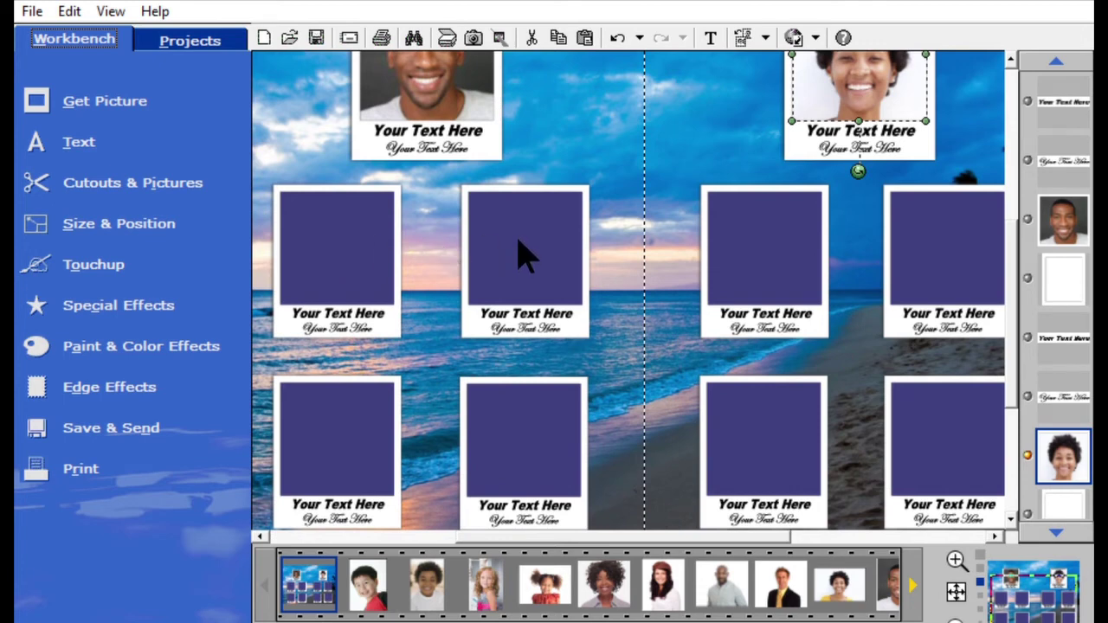
left_click(355, 242)
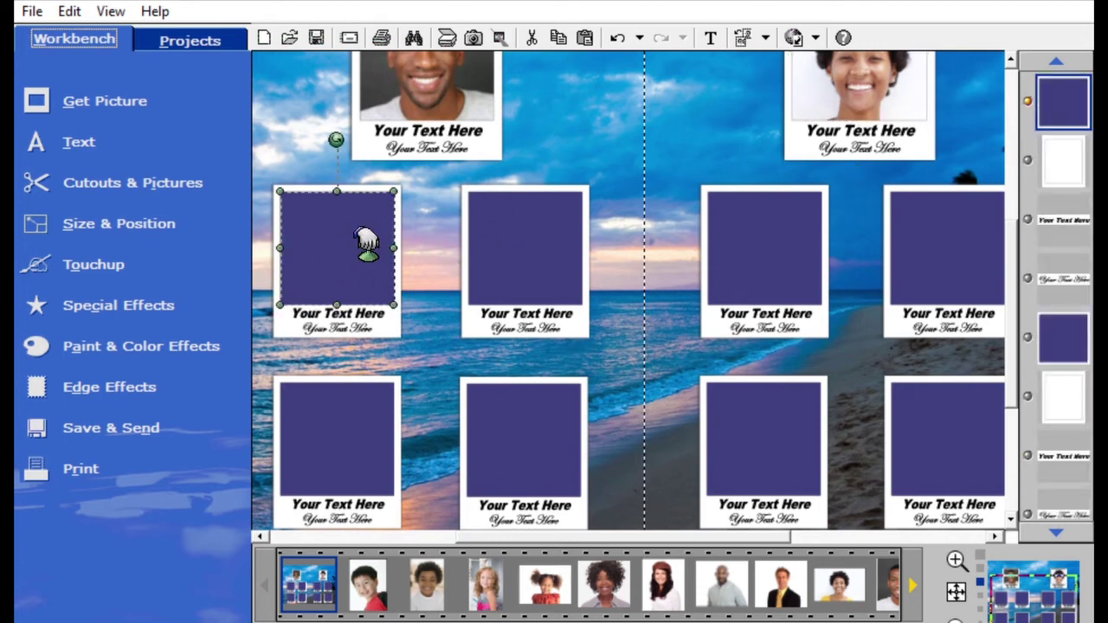
left_click(180, 178)
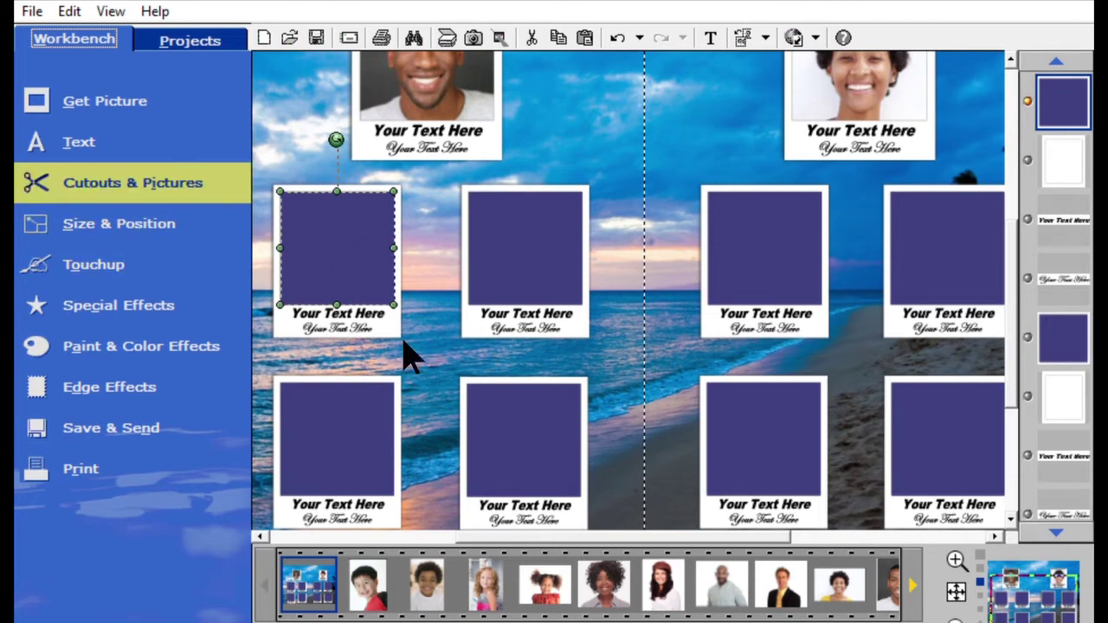
left_click(95, 350)
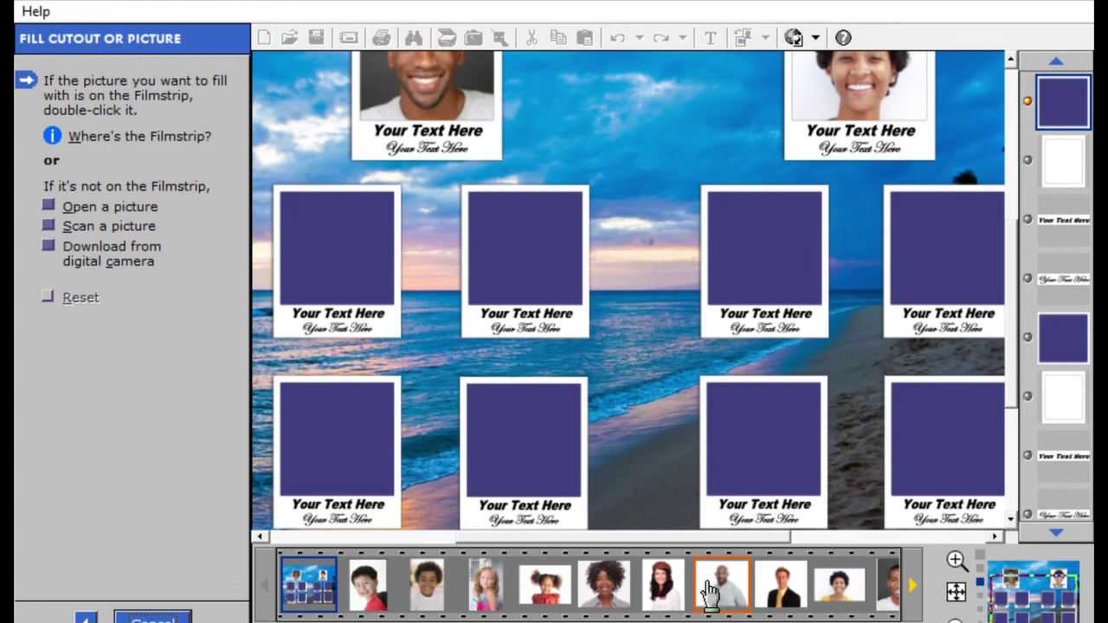
- Drop the curly-haired woman's photo into the first second-row frame and finish the fill
left_click_drag(605, 579, 413, 273)
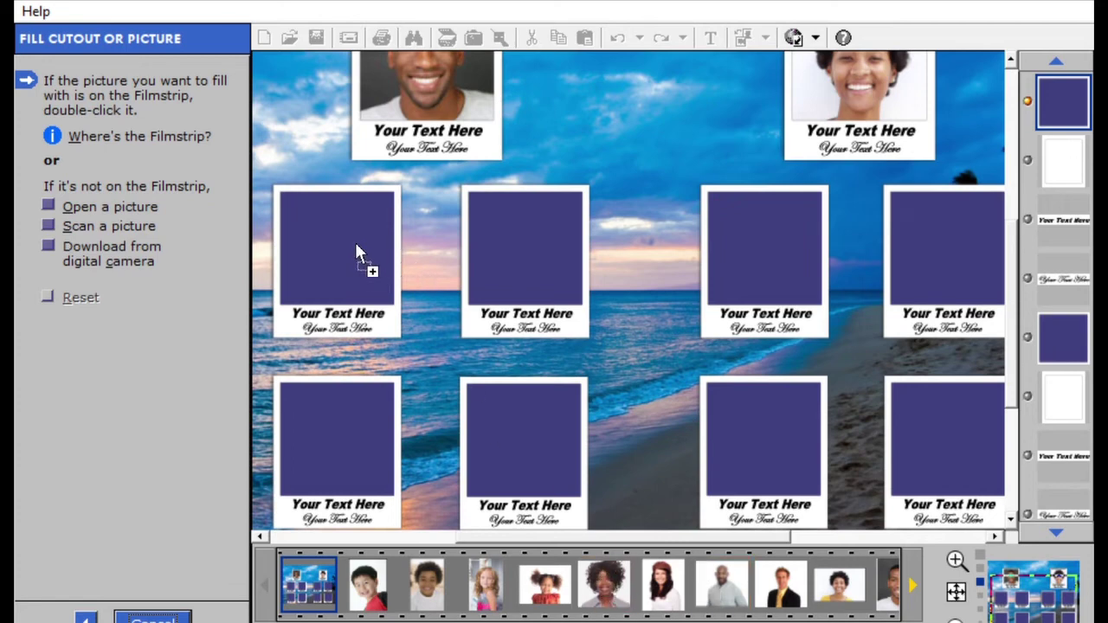
left_click_drag(355, 245, 357, 247)
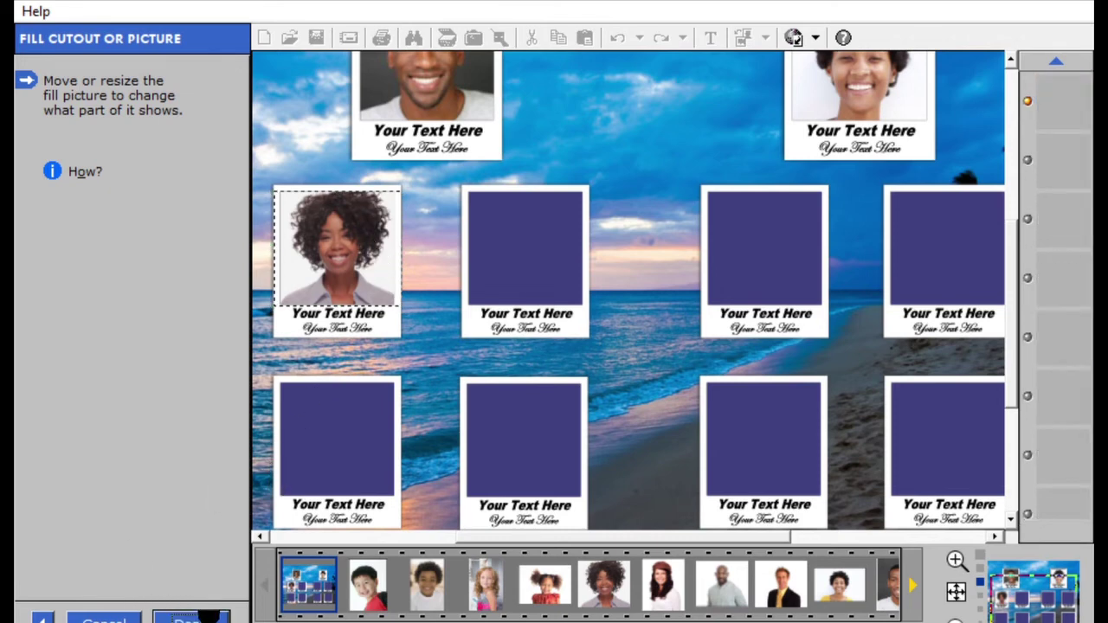
left_click(198, 615)
- Fill the second frame with the red-hat woman's photo, enlarged and centred on her face
left_click(561, 249)
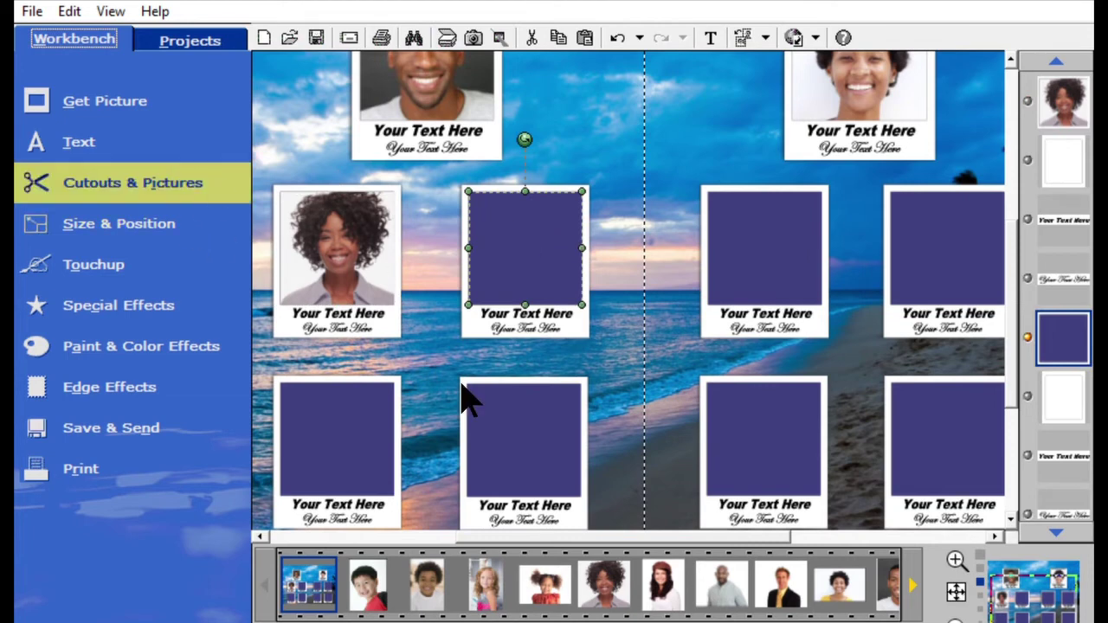
left_click(89, 347)
left_click(89, 352)
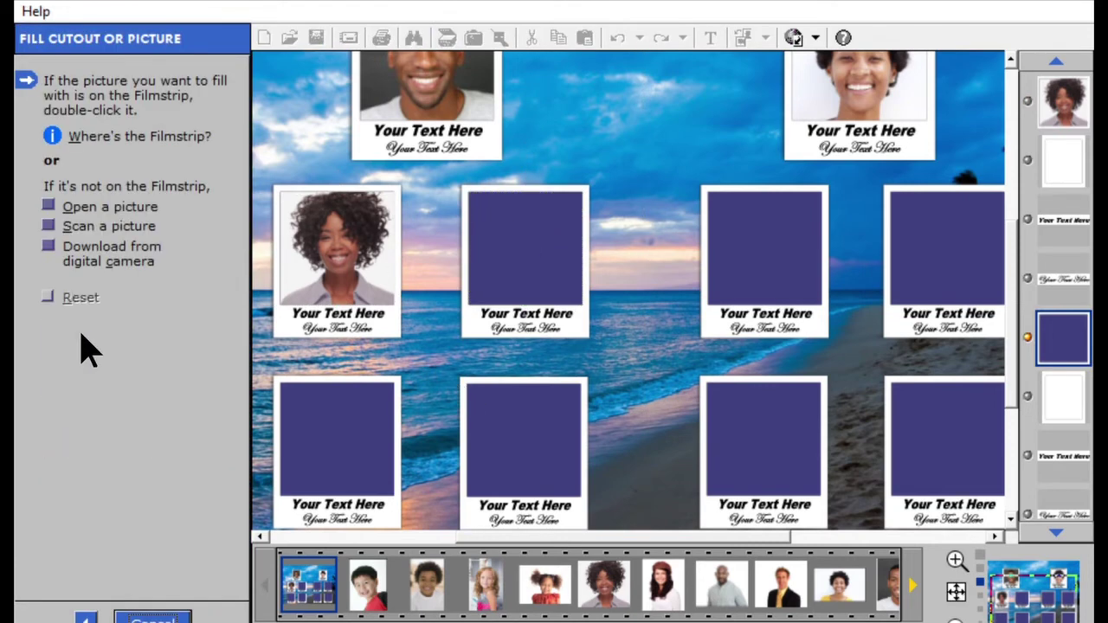
left_click_drag(664, 588, 527, 250)
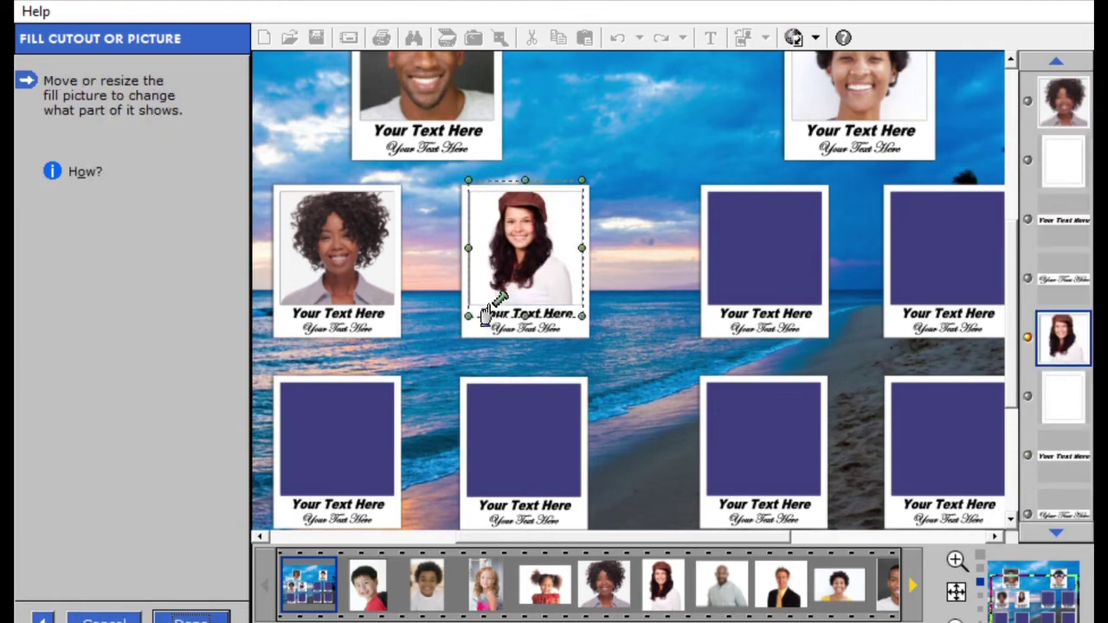
left_click_drag(485, 314, 490, 309)
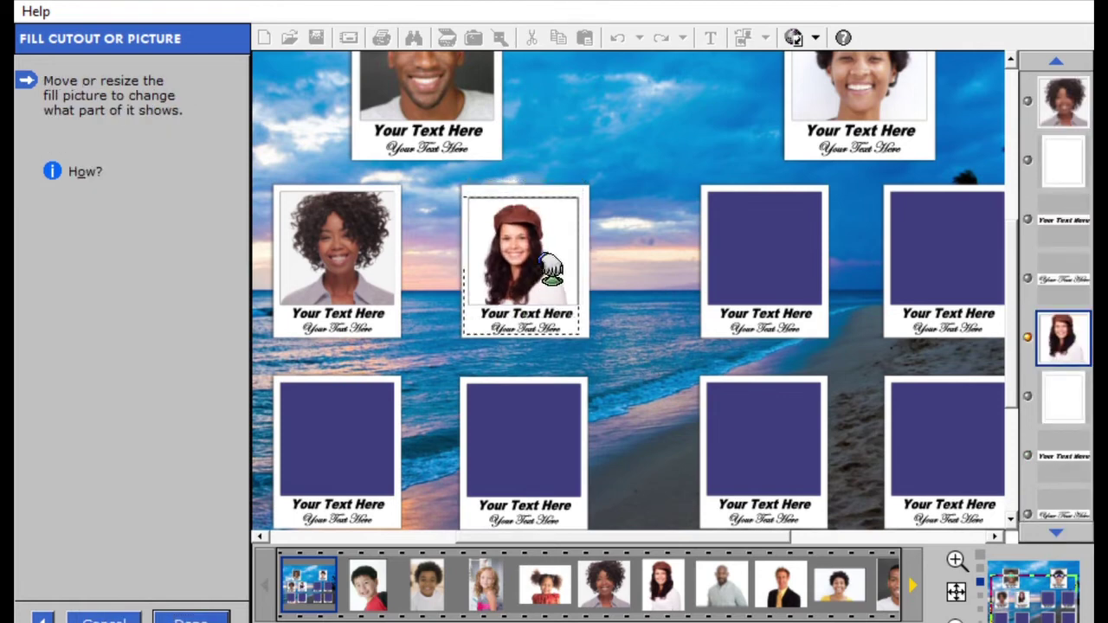
left_click_drag(551, 268, 558, 280)
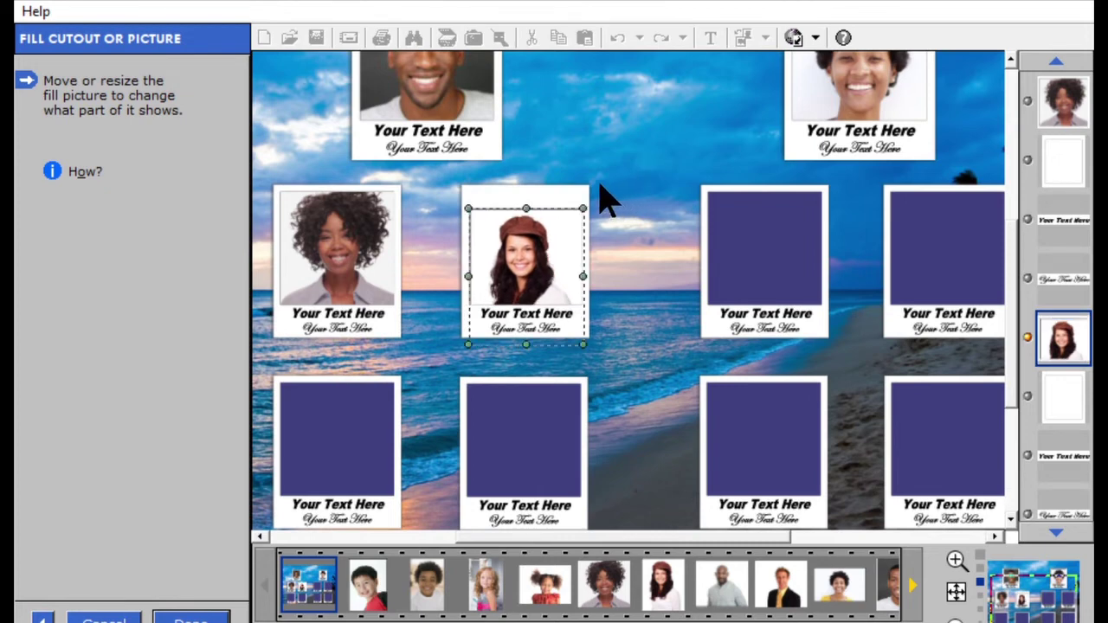
left_click_drag(599, 198, 623, 169)
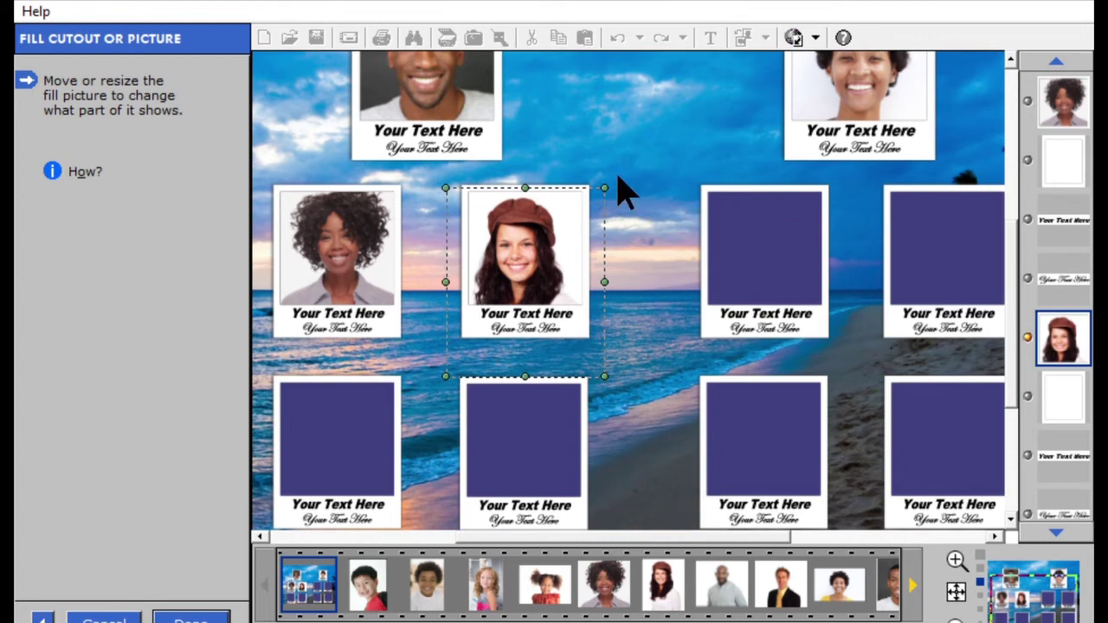
left_click_drag(604, 188, 607, 184)
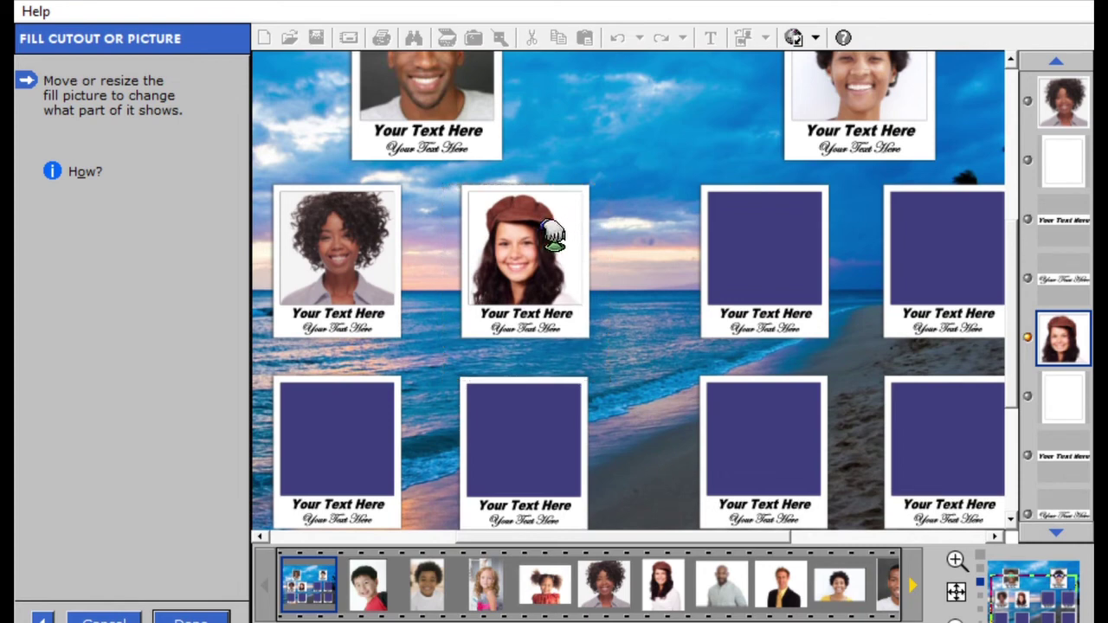
left_click_drag(552, 233, 559, 235)
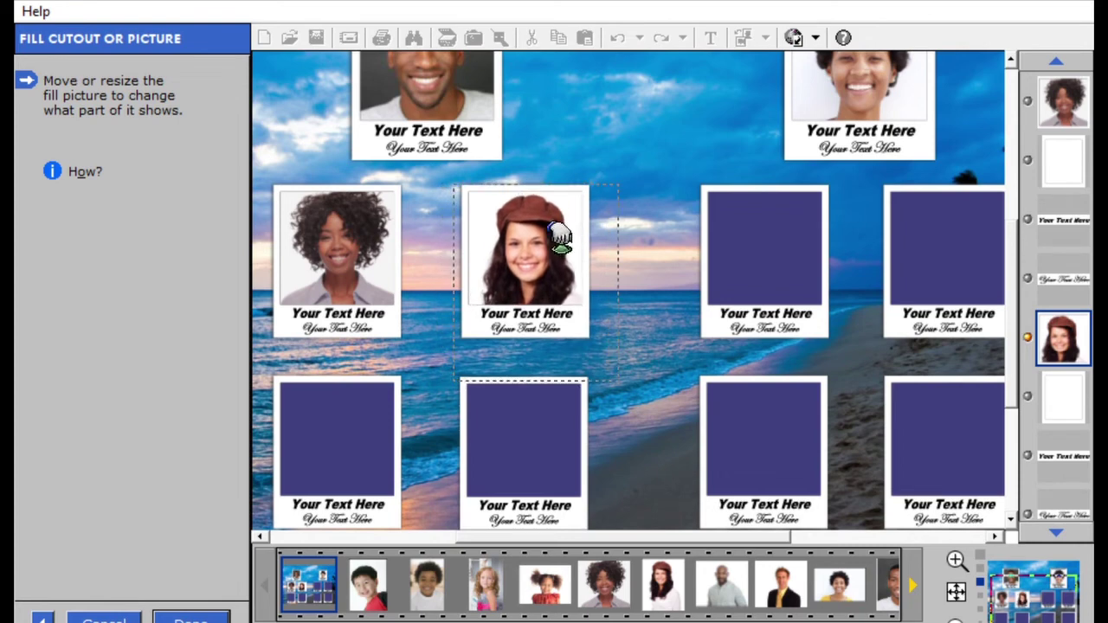
left_click(206, 613)
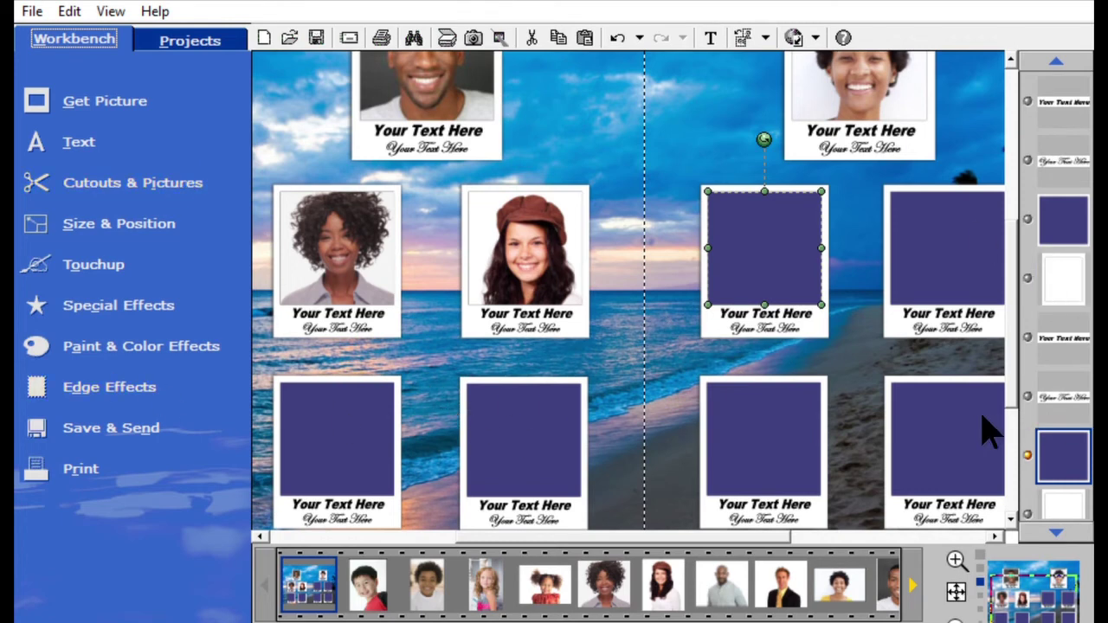
- Fill the third second-row frame with the pigtailed girl's photo, enlarged and repositioned to fit
left_click(177, 171)
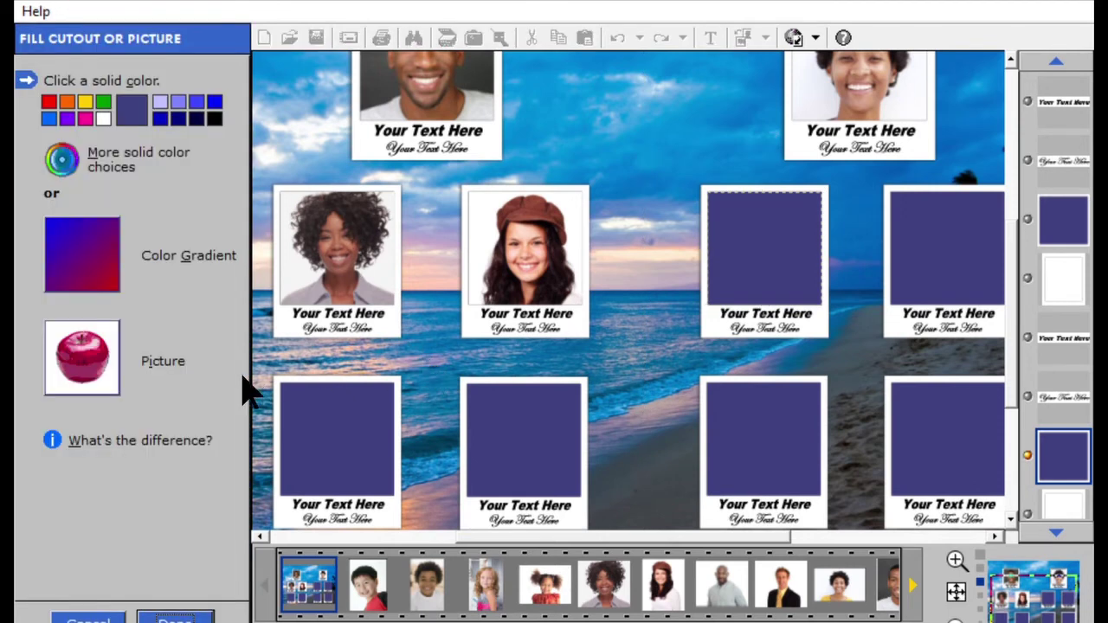
left_click(102, 353)
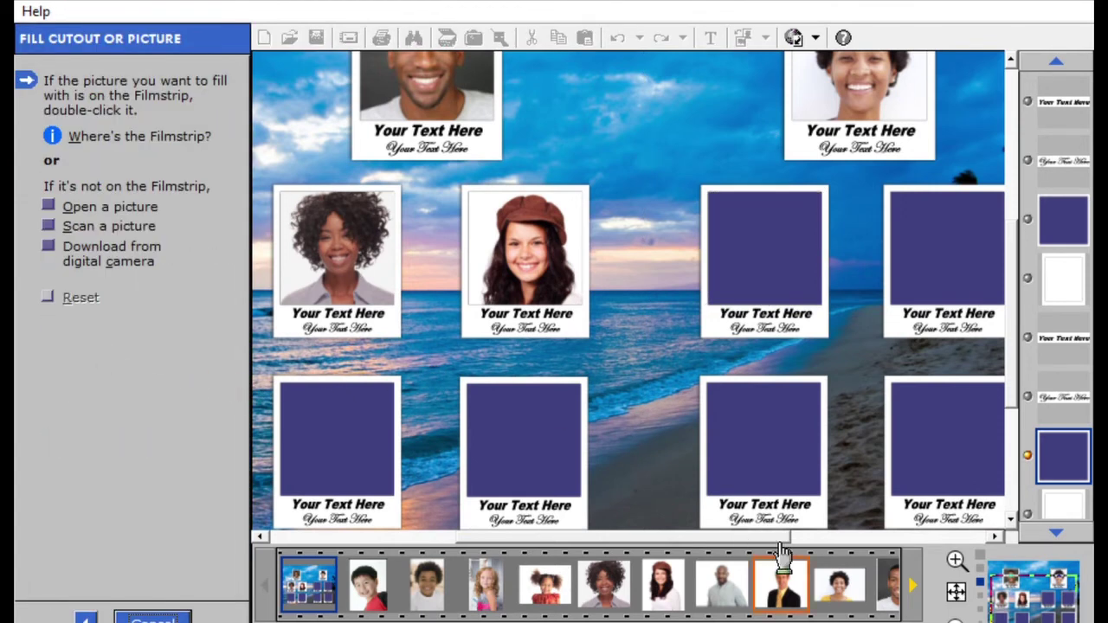
left_click_drag(571, 589, 731, 309)
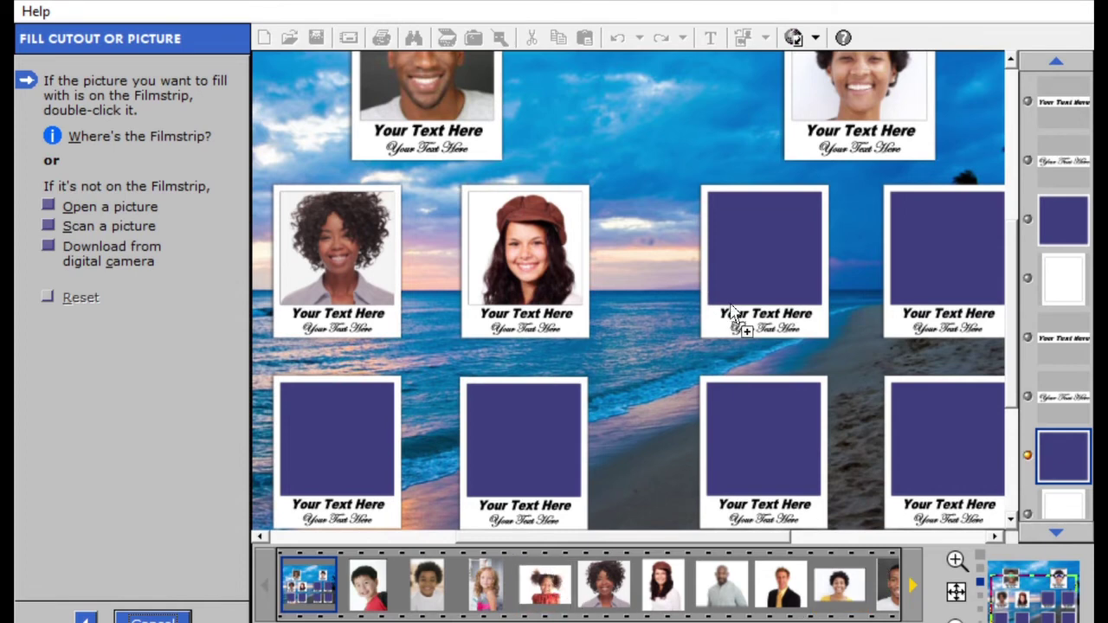
left_click_drag(757, 240, 758, 240)
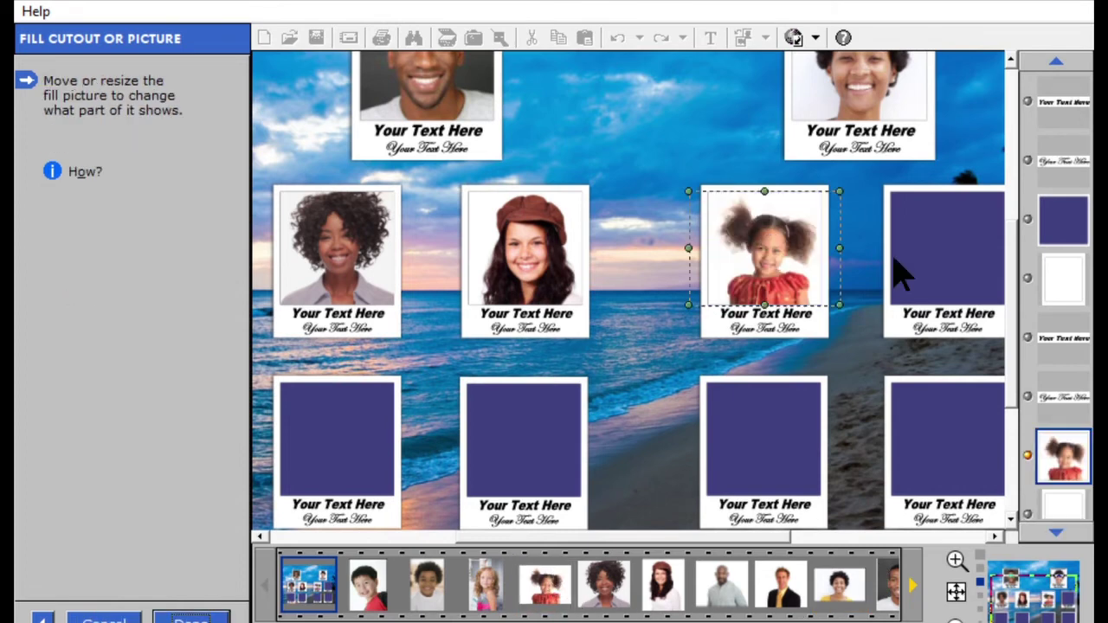
left_click_drag(844, 190, 866, 148)
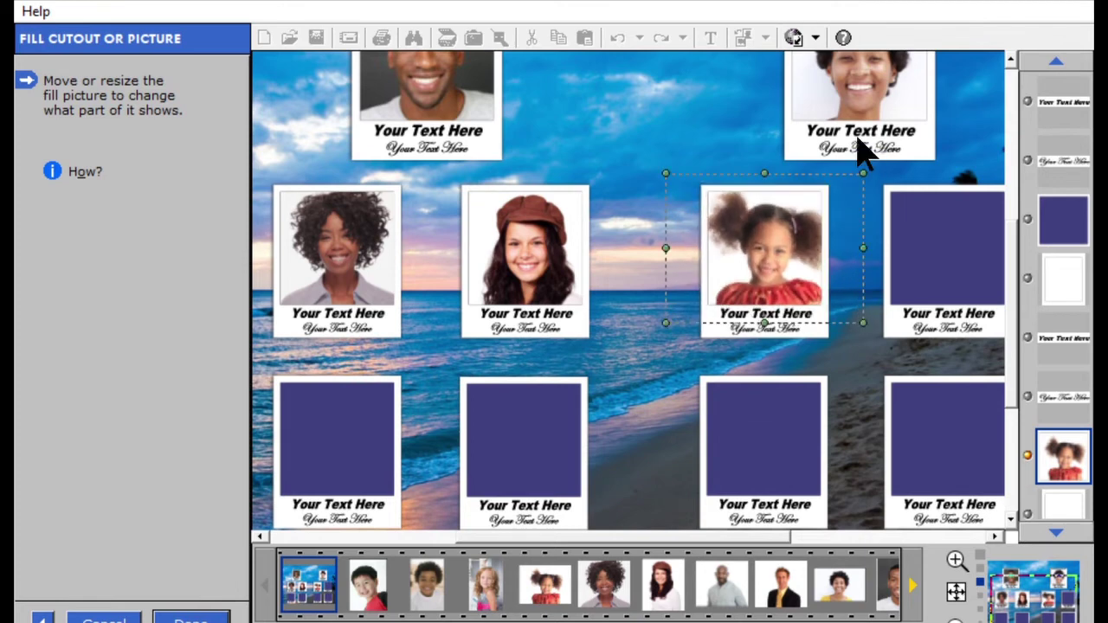
left_click_drag(809, 249, 802, 265)
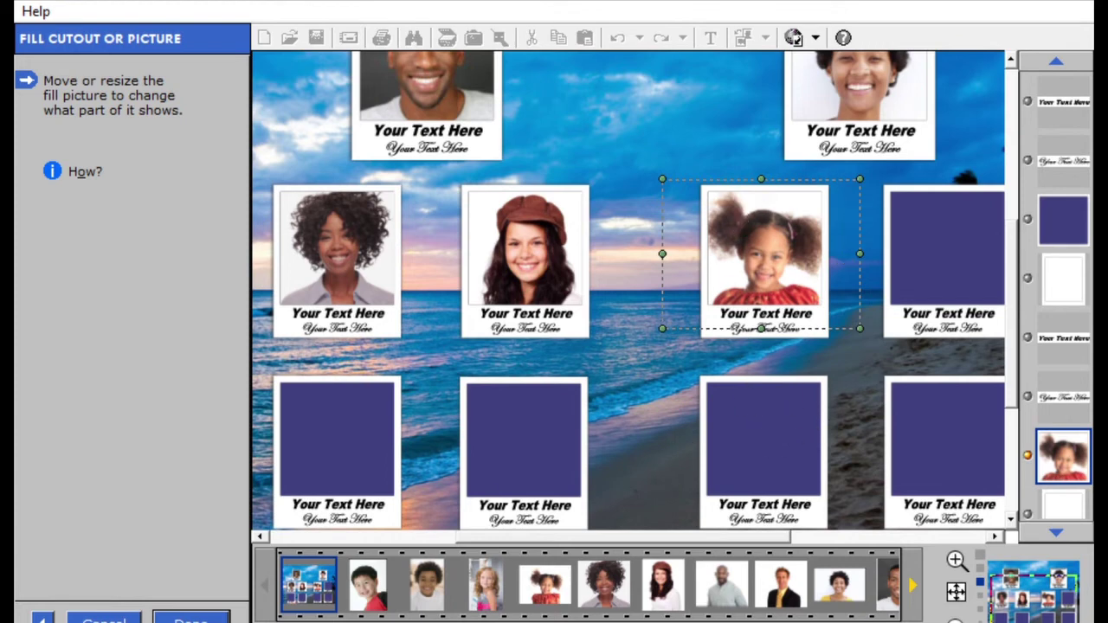
left_click(878, 174)
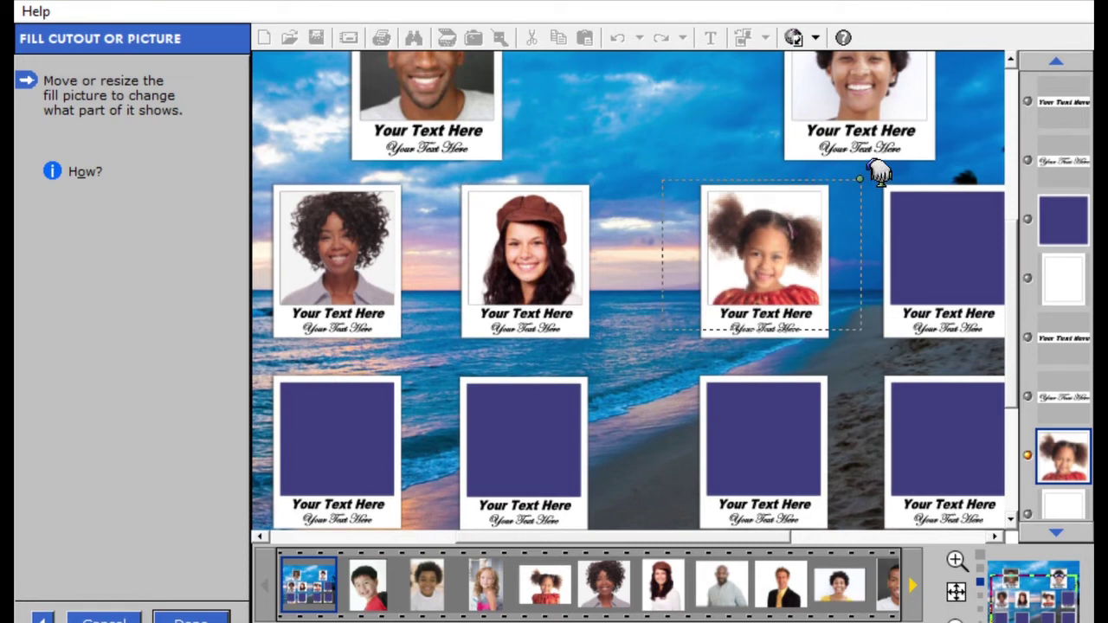
left_click(209, 615)
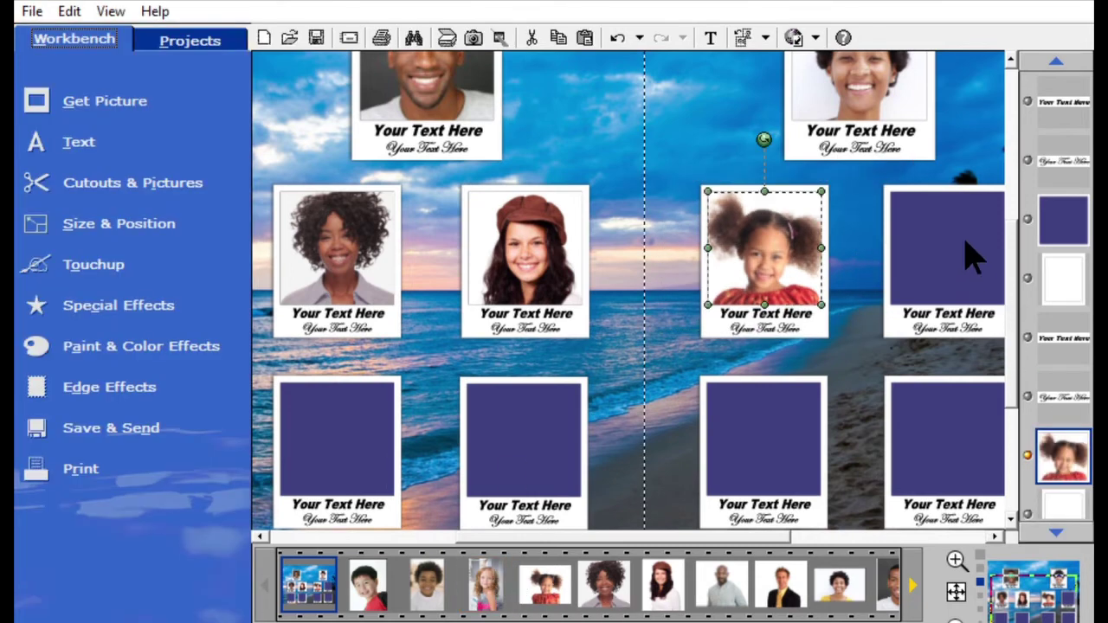
- Start a Picture fill for the middle row's right-end frame and place the blonde girl's photo
left_click(967, 245)
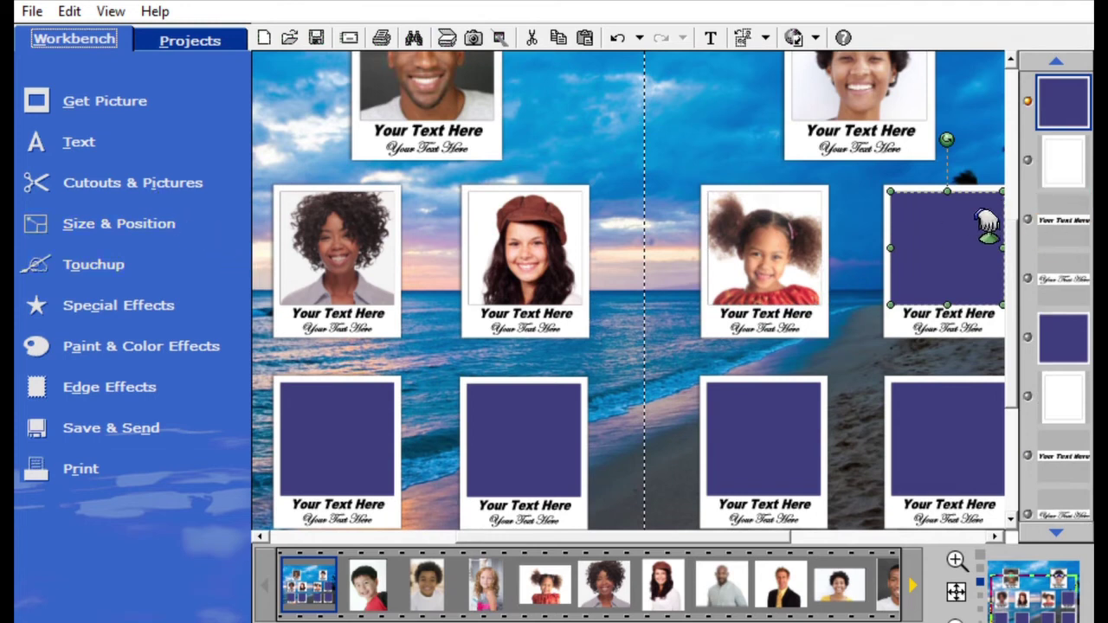
left_click(151, 183)
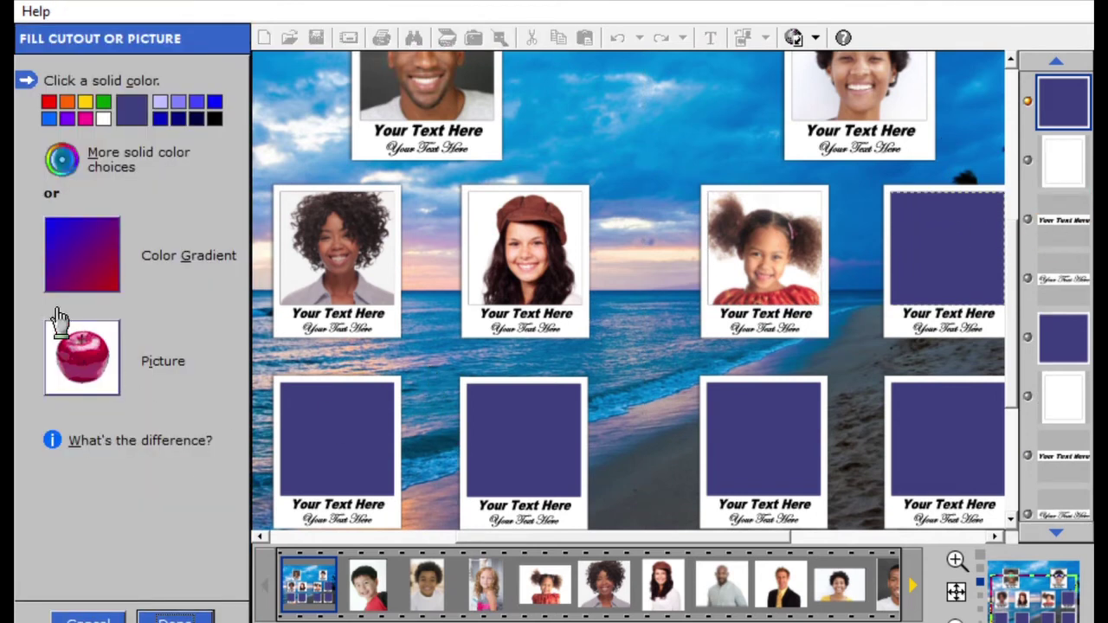
left_click(85, 343)
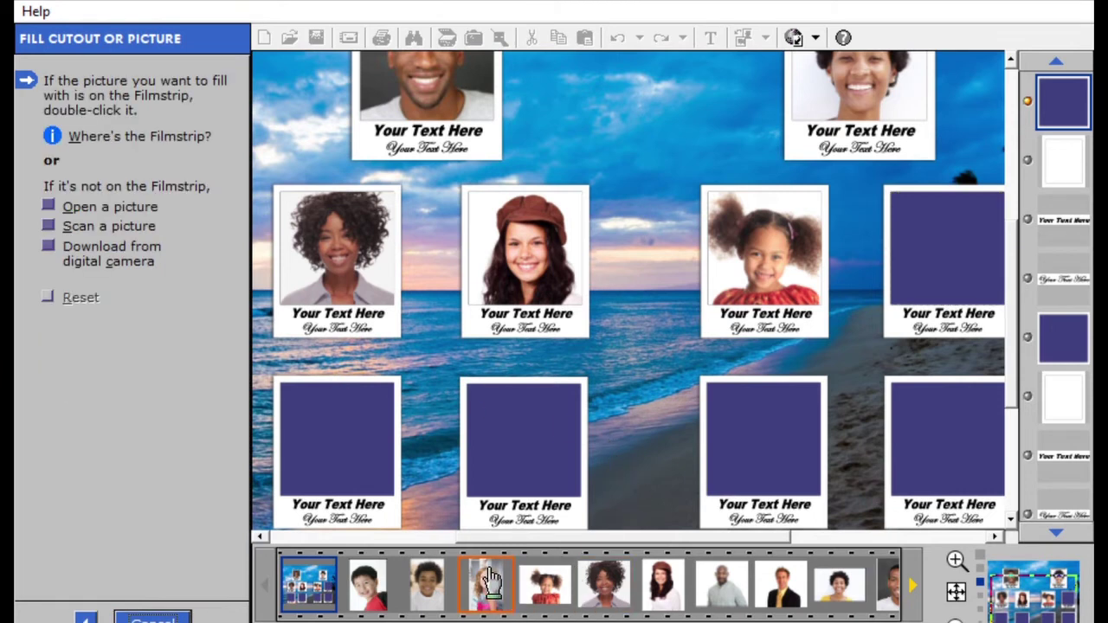
left_click_drag(968, 234, 962, 237)
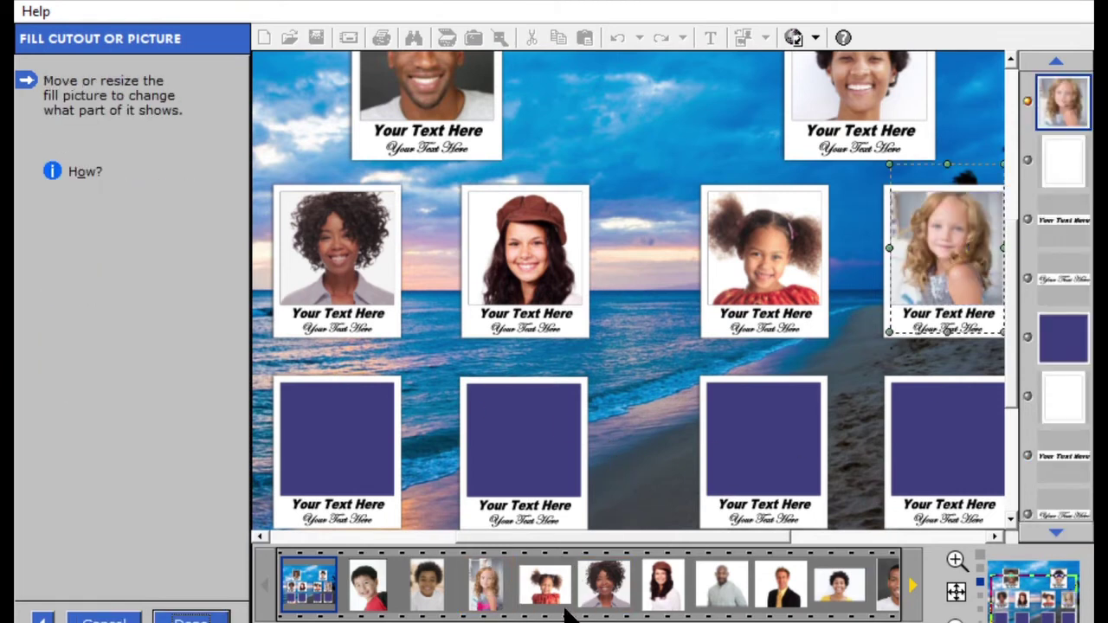
- Move the blonde girl's photo down and enlarge it within the frame, then finish
left_click_drag(593, 534, 690, 534)
left_click_drag(802, 293, 803, 295)
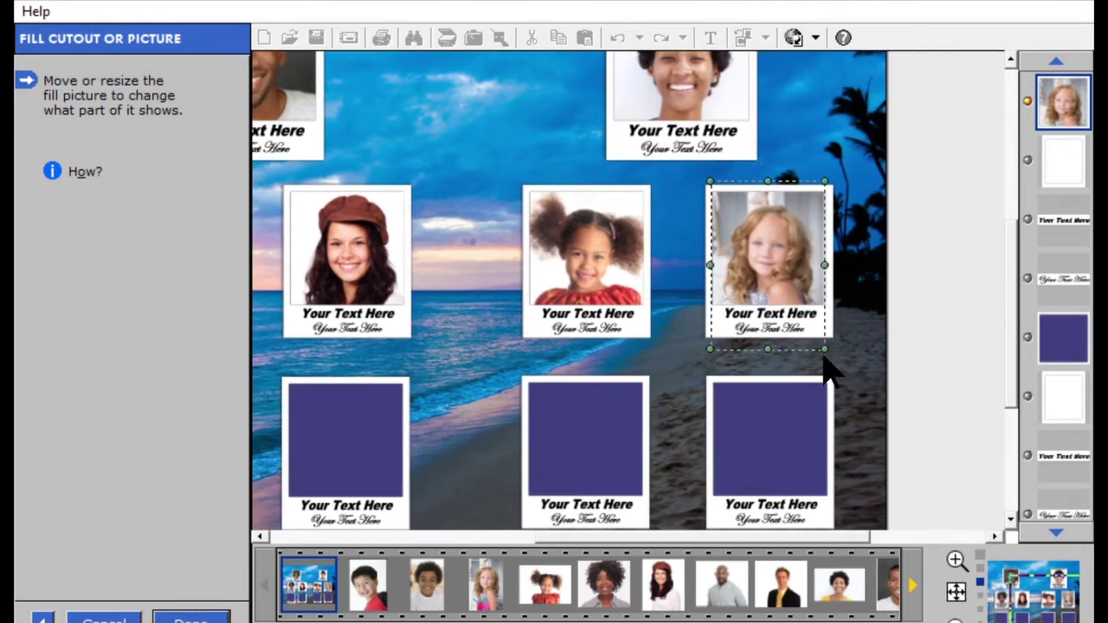
left_click_drag(846, 353, 843, 358)
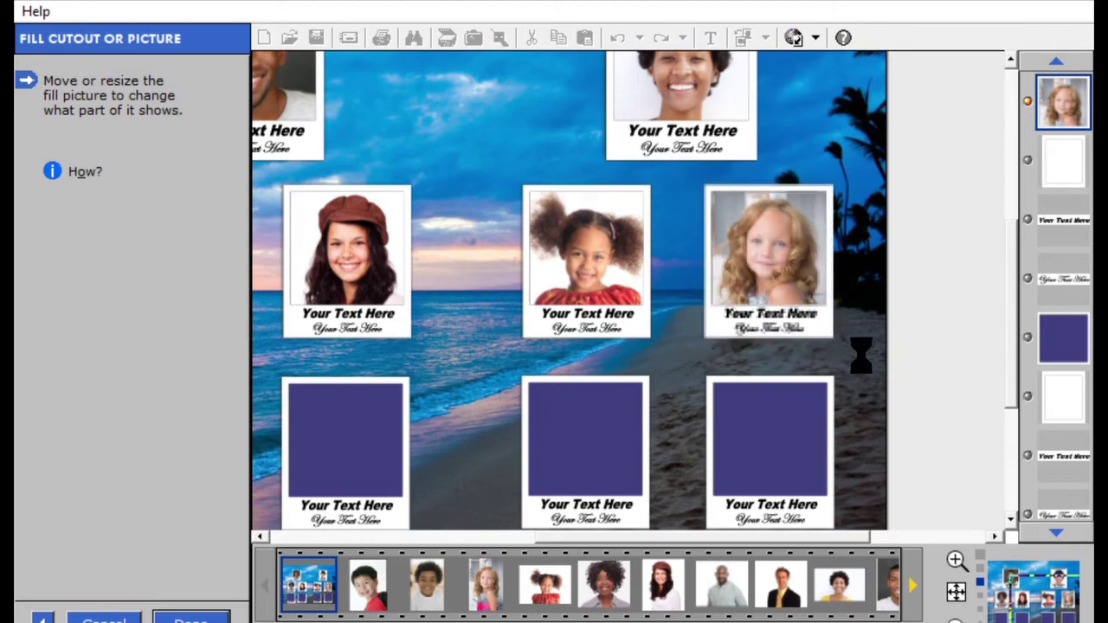
left_click(719, 170)
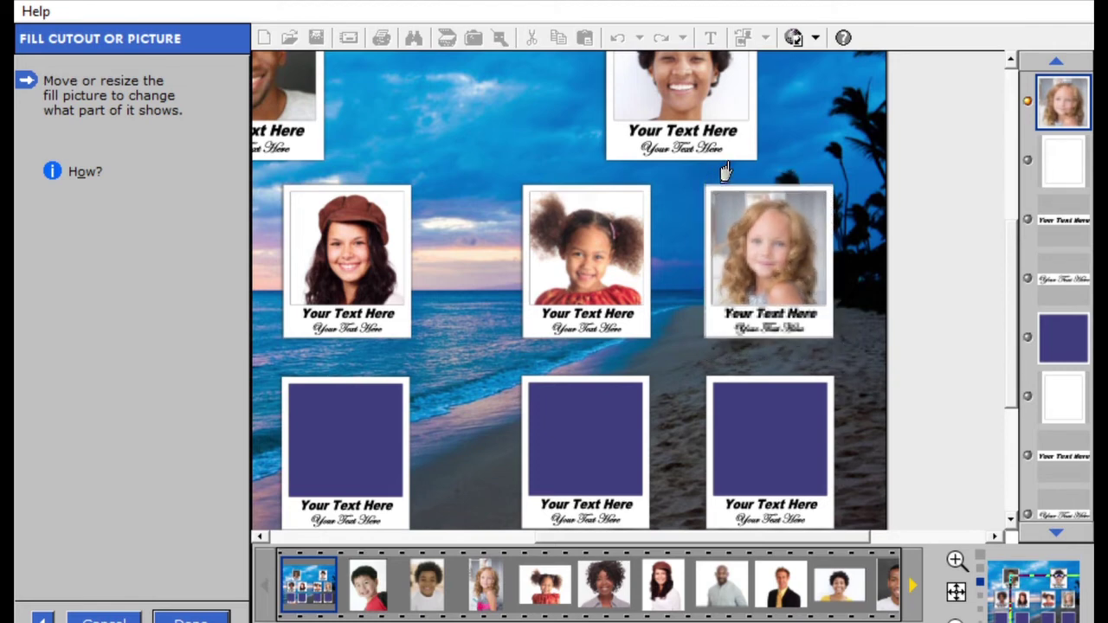
left_click(762, 247)
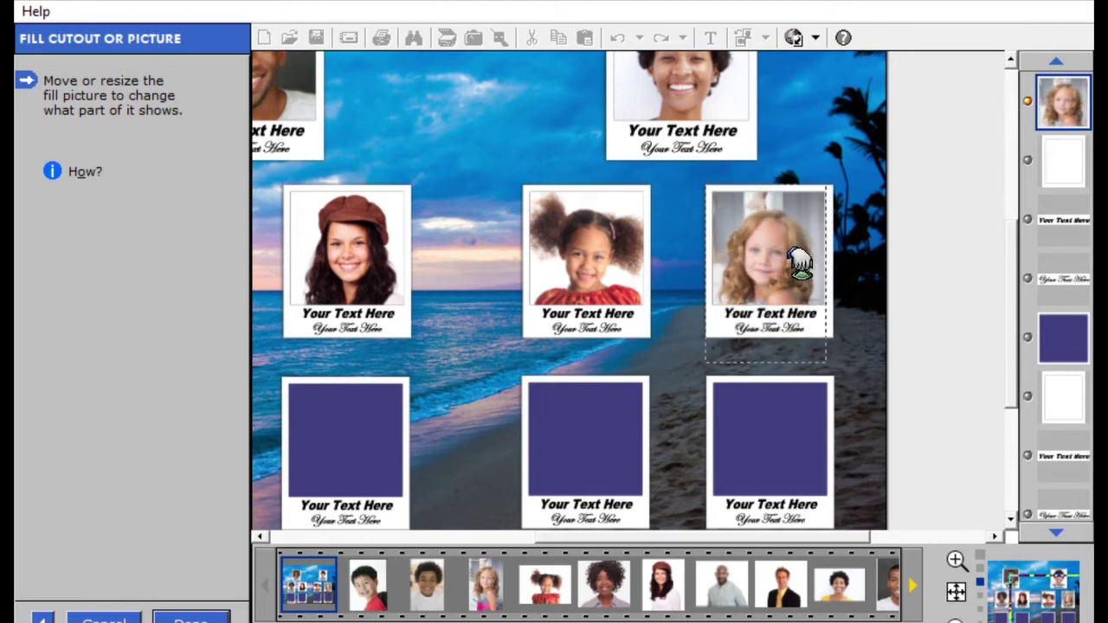
left_click(800, 262)
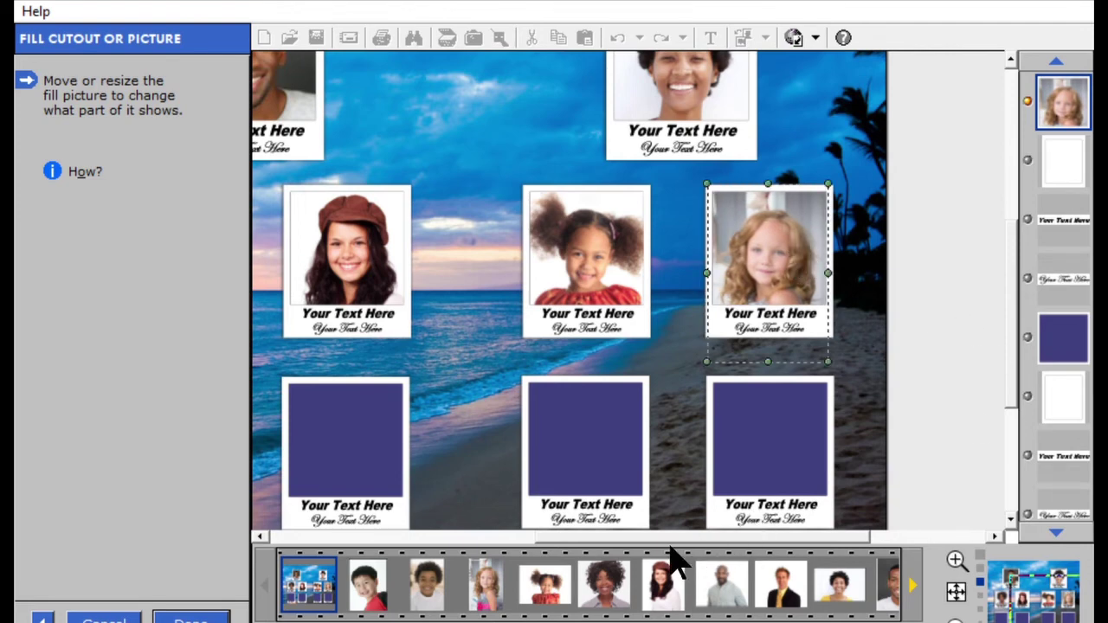
left_click_drag(685, 524, 569, 545)
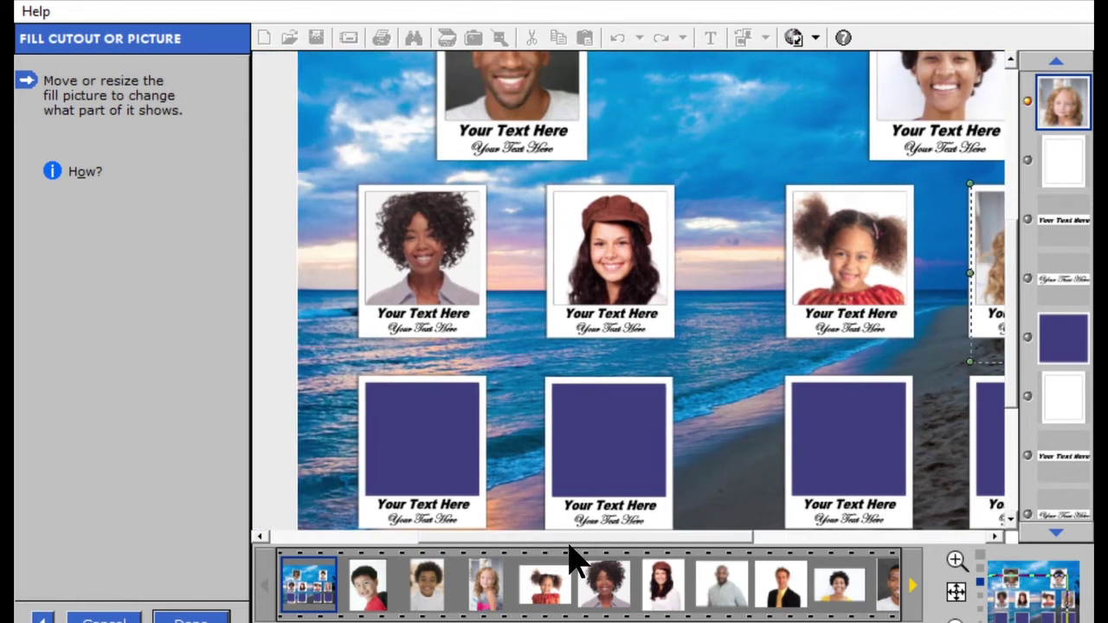
left_click(191, 613)
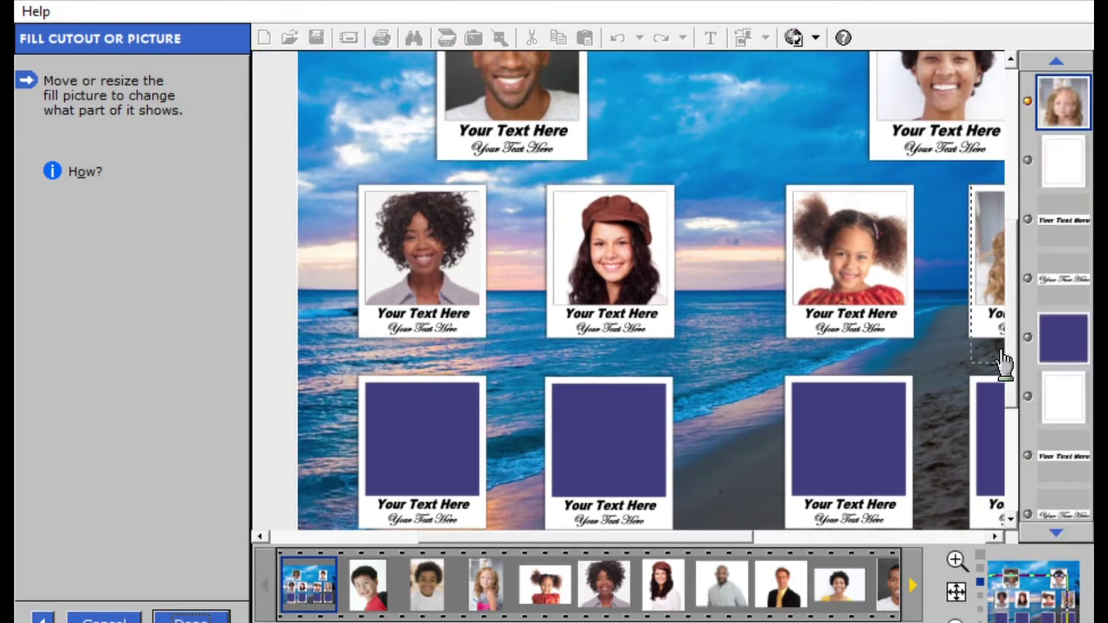
- Scroll to the bottom row and place the suited man's photo in the lower-left frame
scroll(1013, 342, "down", 2)
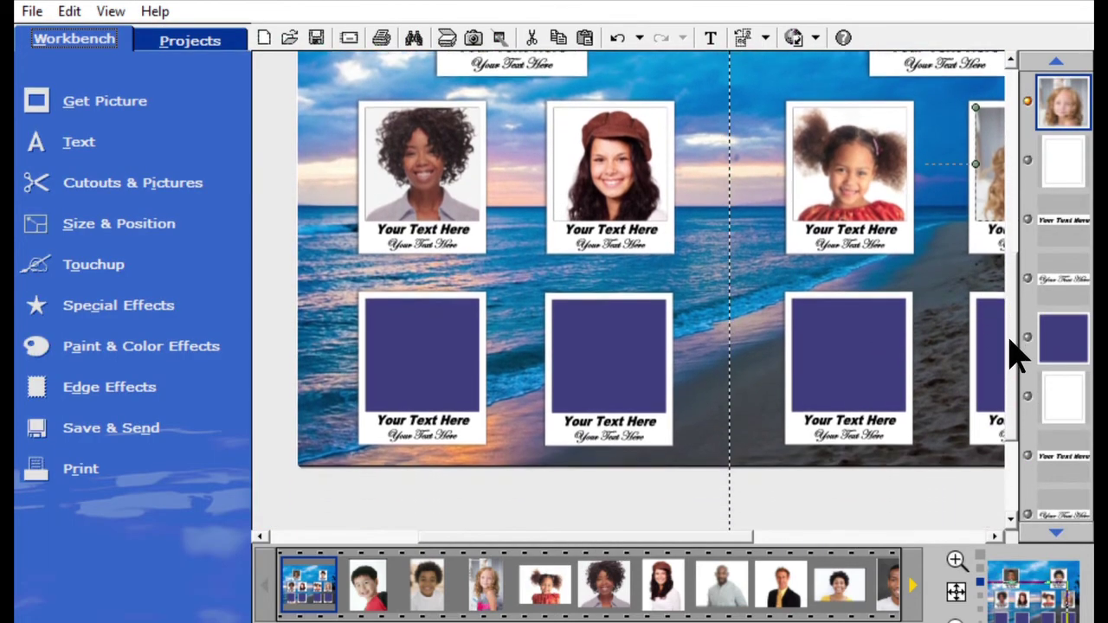
left_click_drag(663, 534, 626, 533)
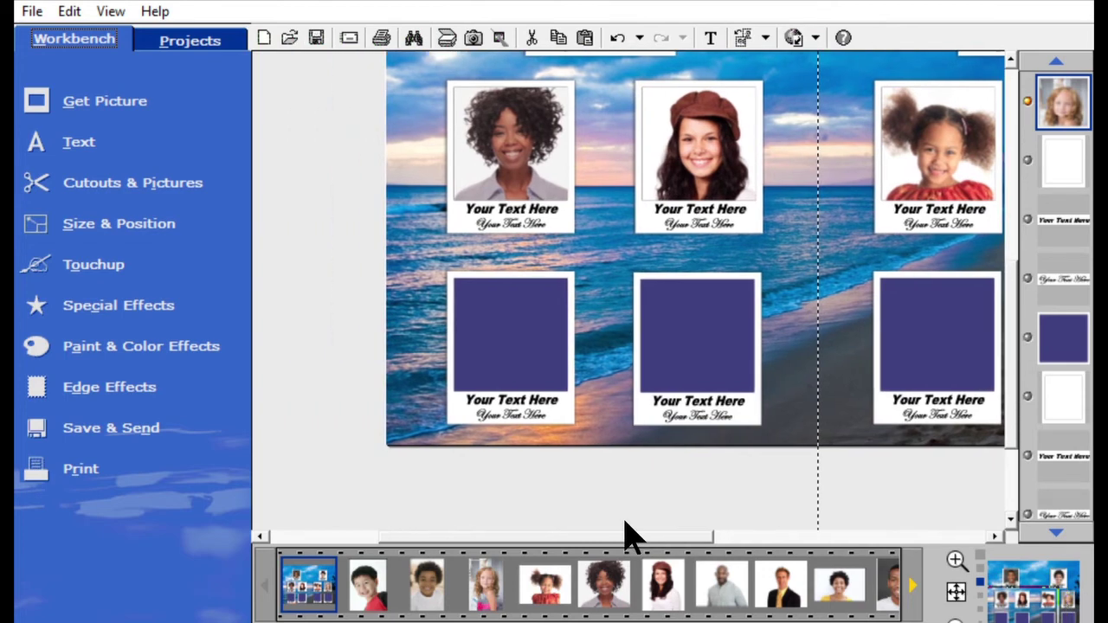
left_click(516, 345)
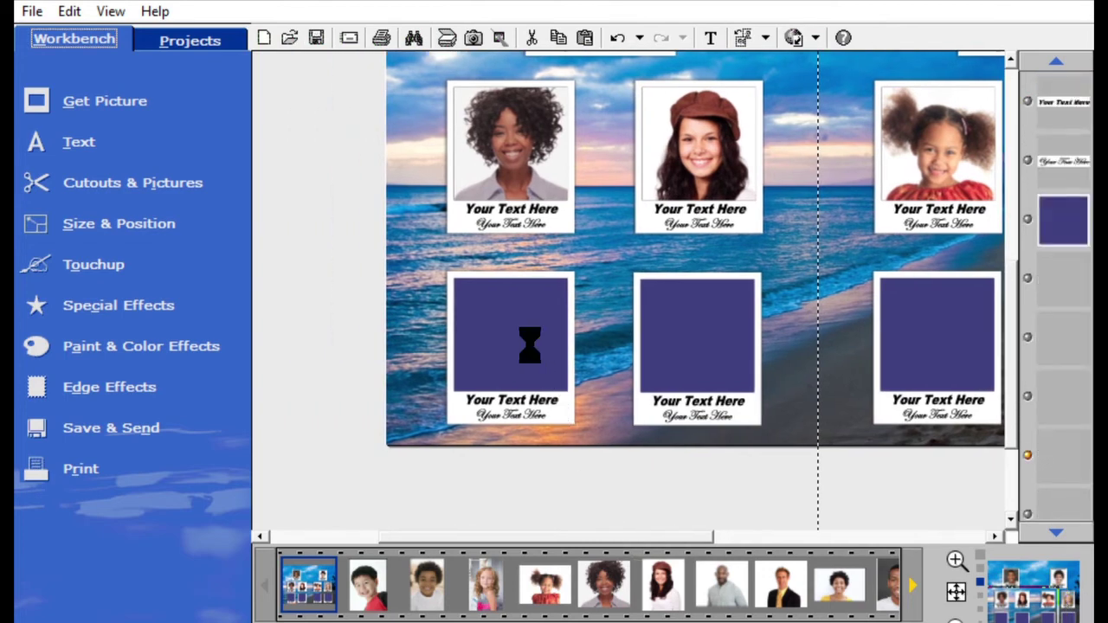
double_click(452, 367)
left_click(100, 374)
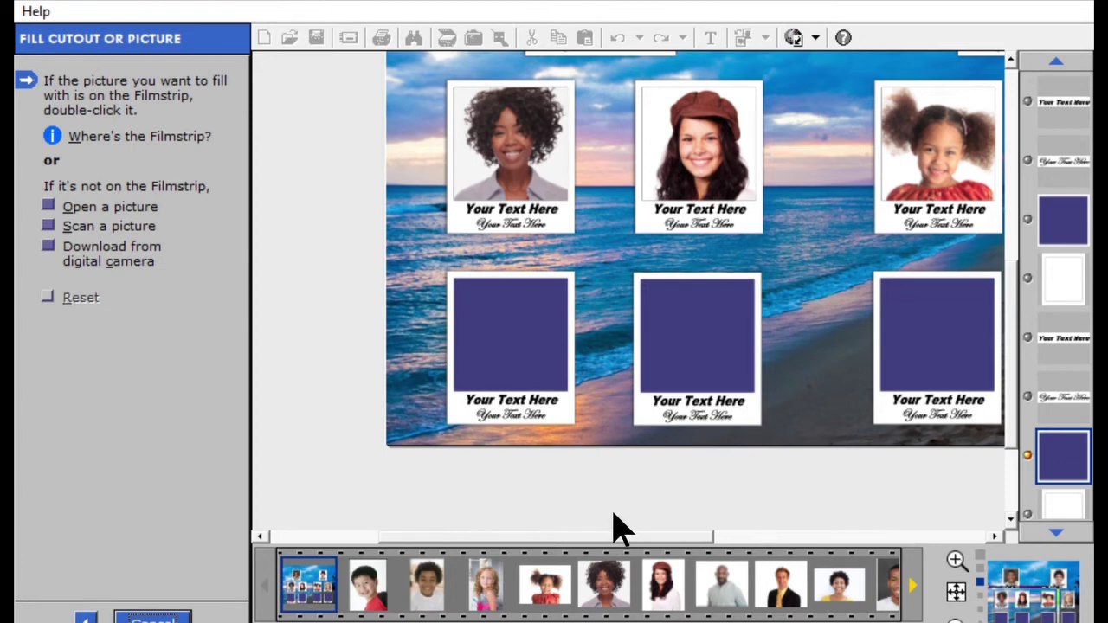
scroll(614, 517, "right", 3)
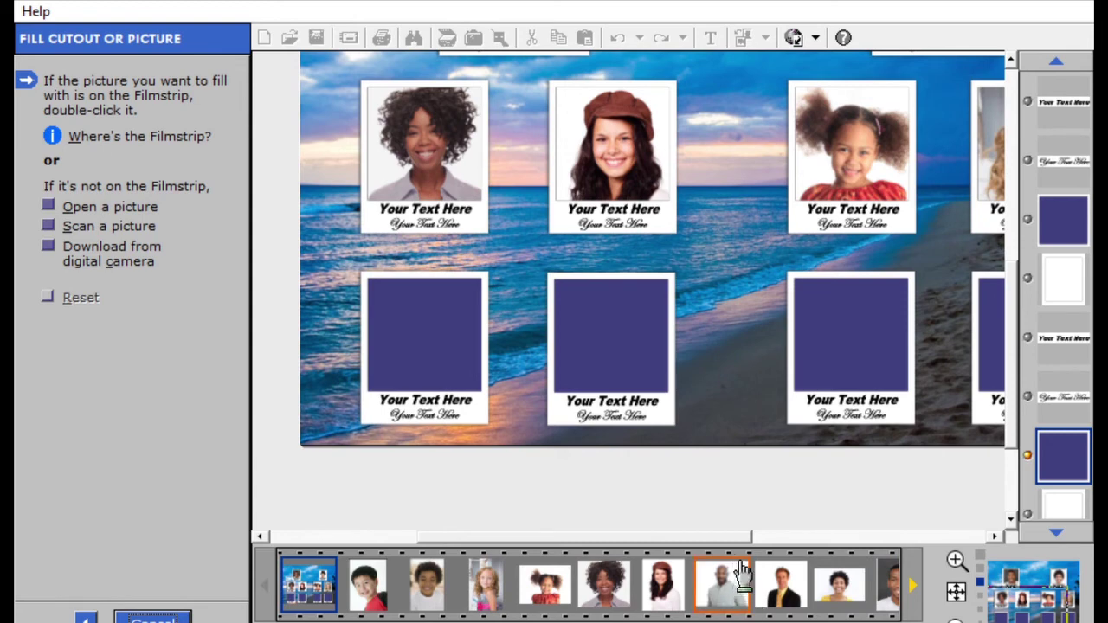
left_click_drag(437, 329, 437, 329)
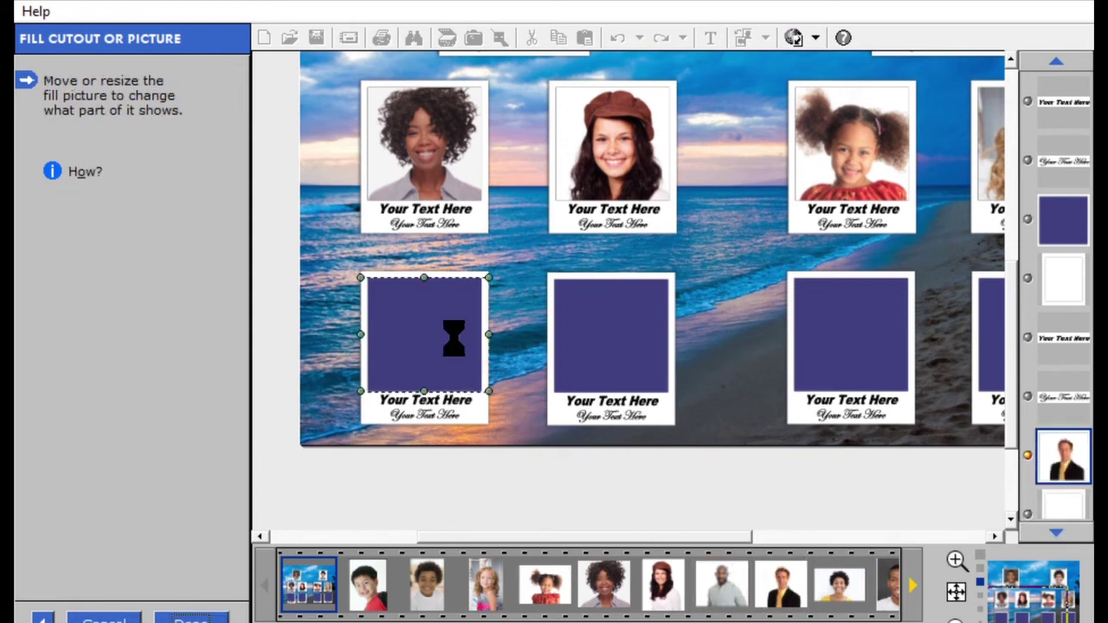
- Resize and reposition the man's photo to sit well in the frame, then finish
left_click_drag(372, 397, 354, 453)
mouse_move(472, 340)
left_mouse_down()
mouse_move(474, 352)
mouse_move(459, 356)
left_mouse_up()
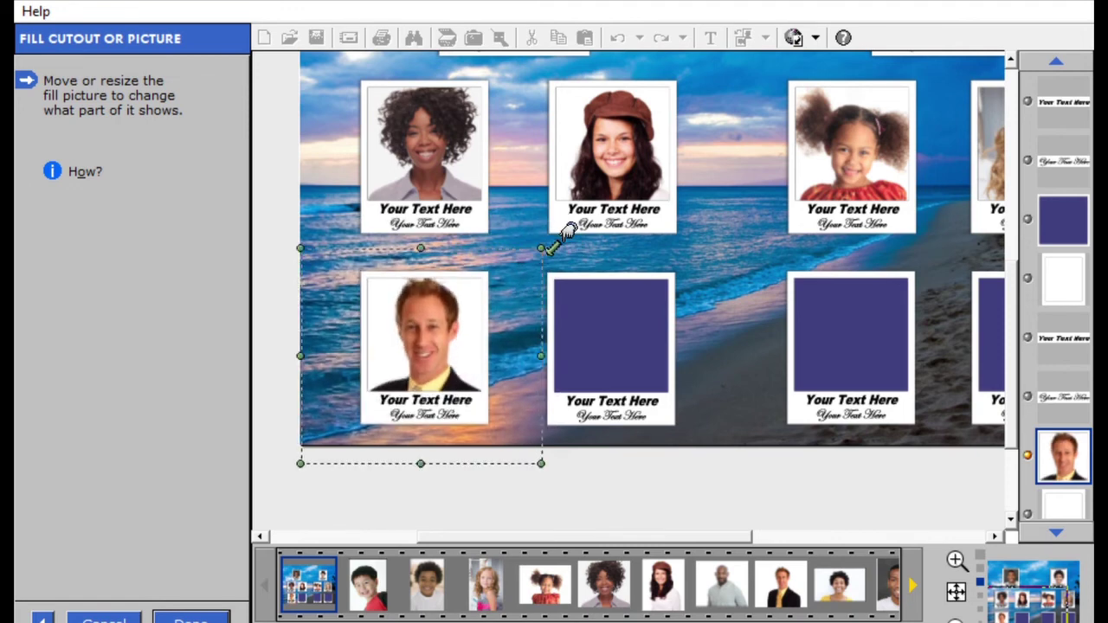
left_click_drag(545, 246, 554, 240)
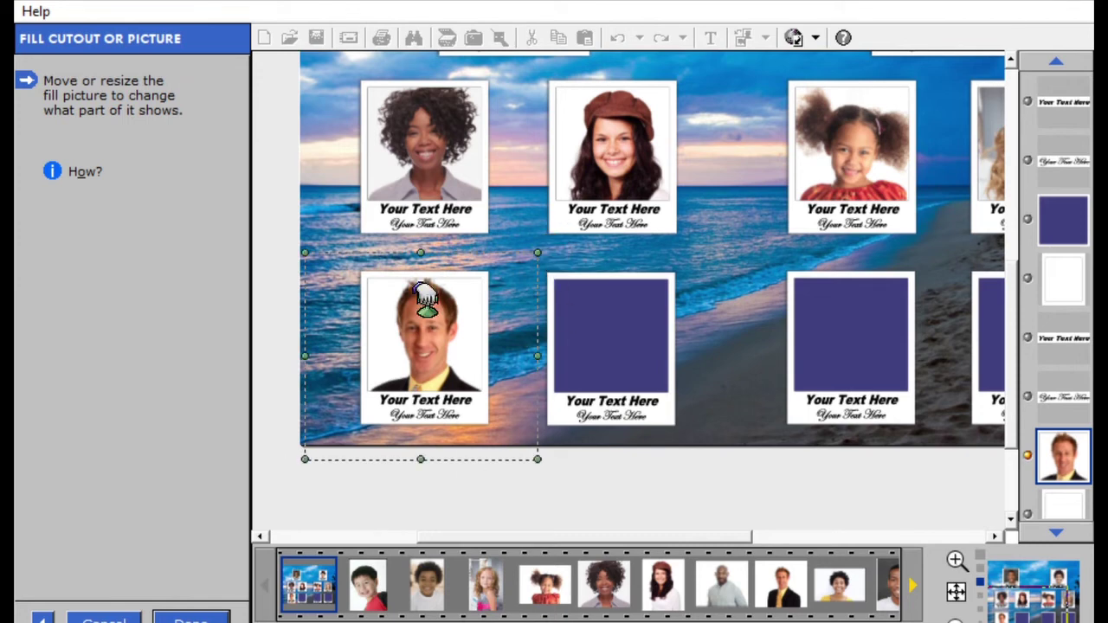
left_click(226, 614)
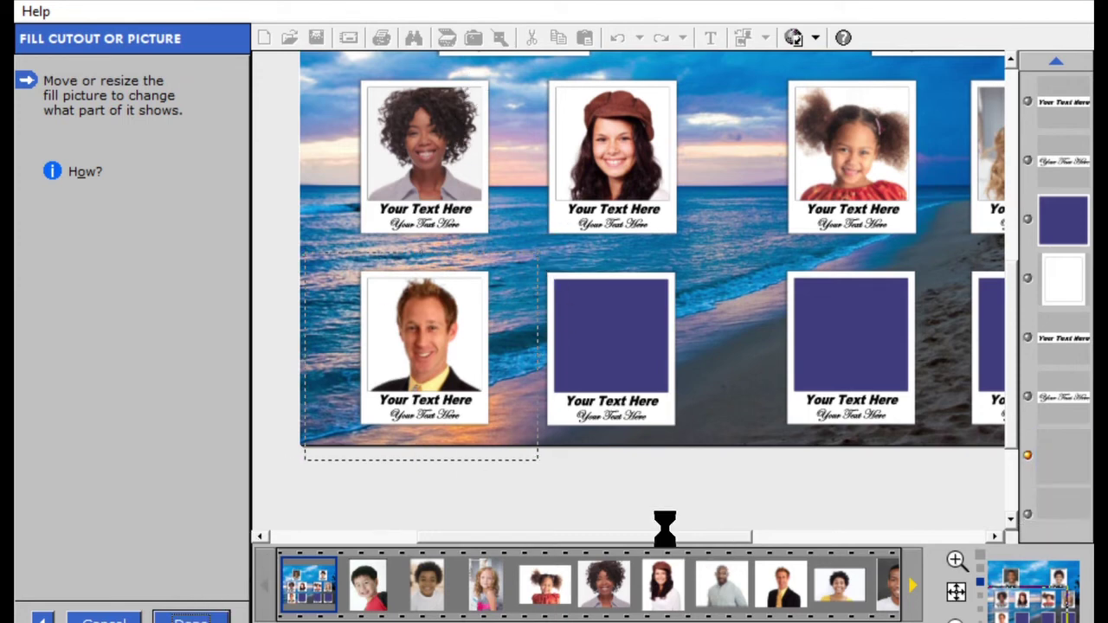
left_click(598, 344)
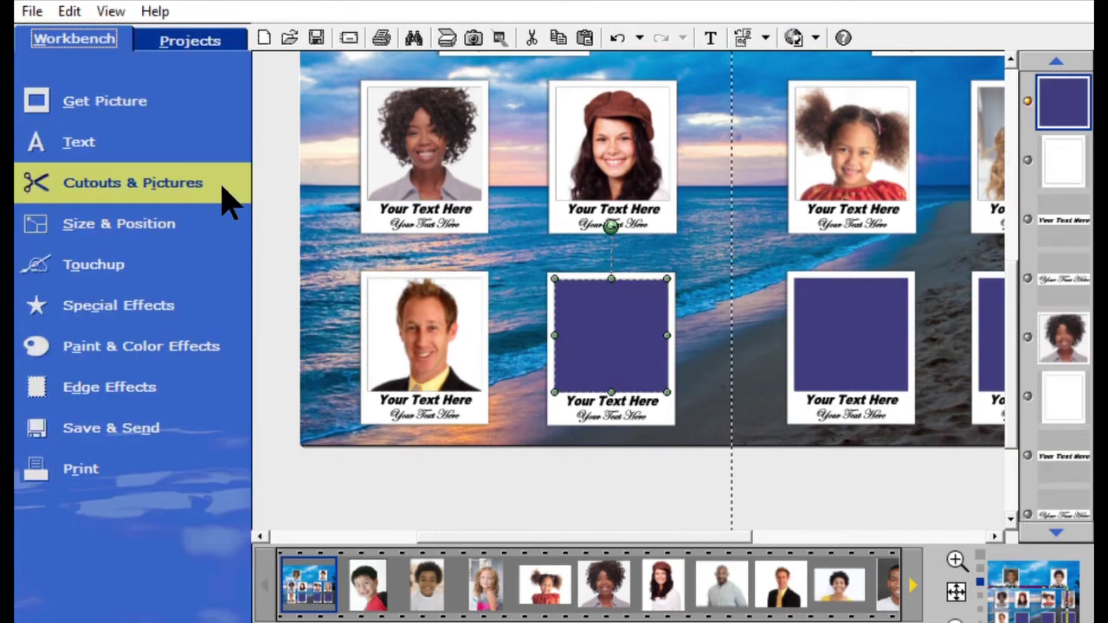
- Fill the second bottom-row frame with the bald man's photo, face lowered and centred
left_click(227, 198)
left_click(82, 357)
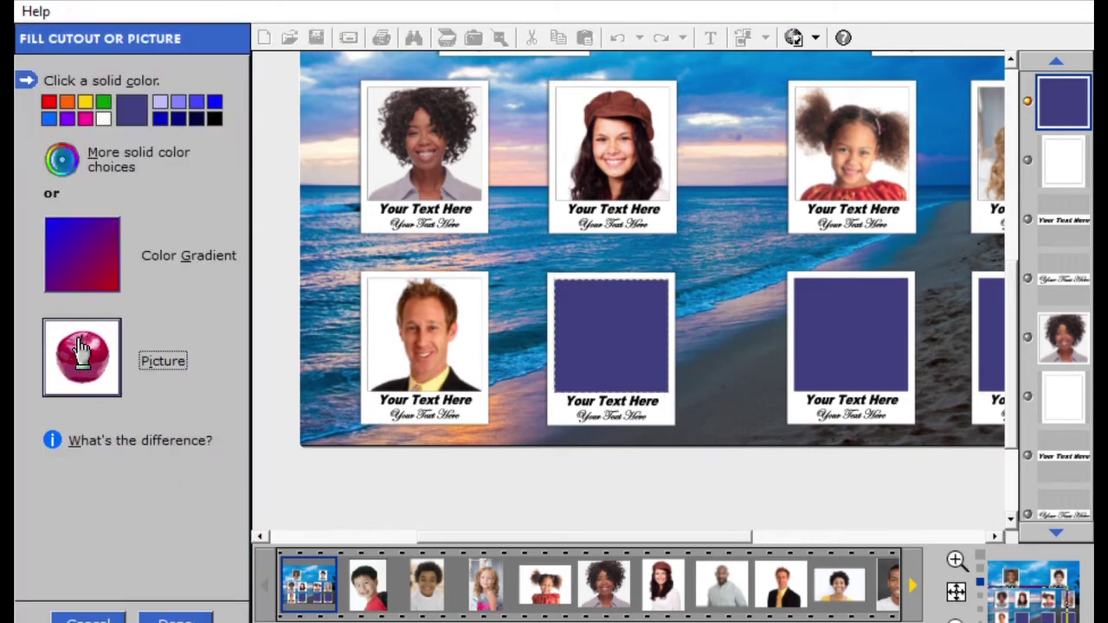
left_click(618, 339)
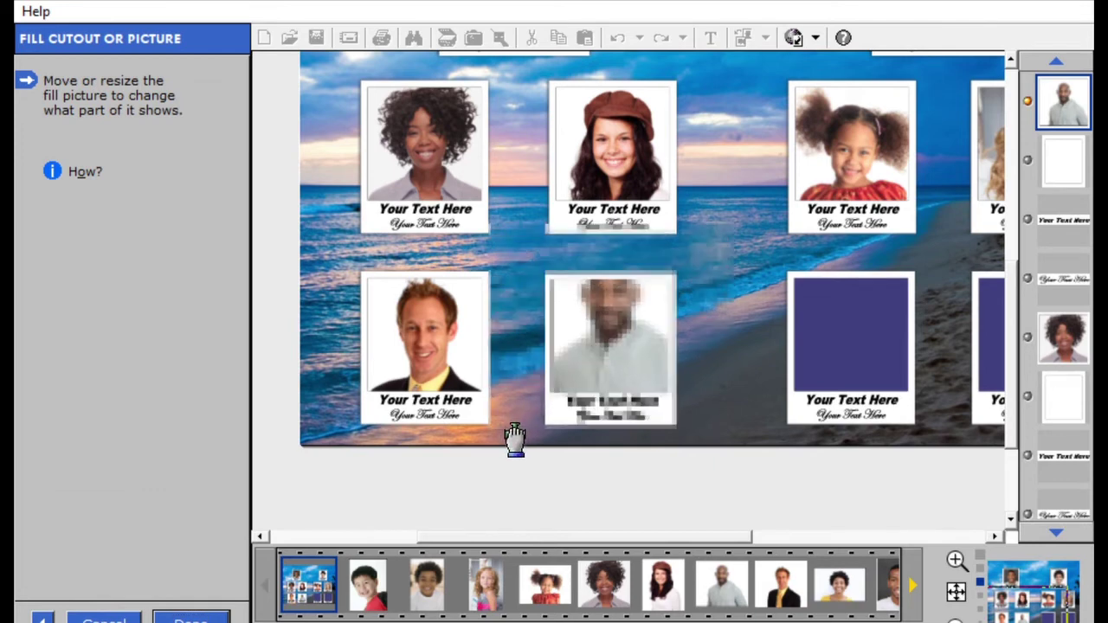
left_click_drag(621, 307, 638, 334)
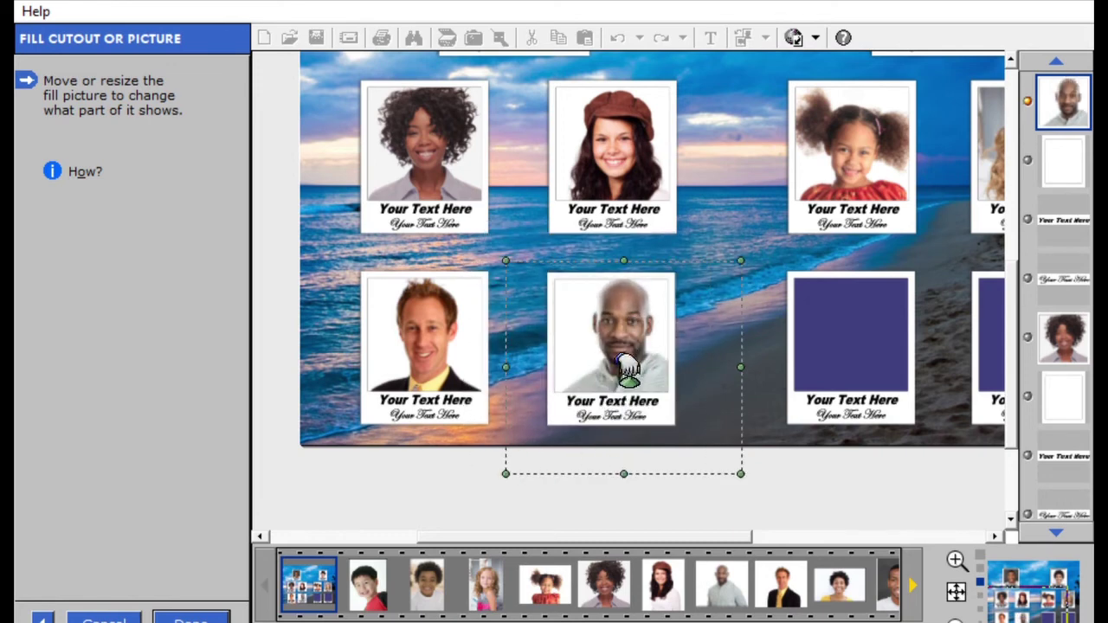
- Adjust the bald man's photo size until it fills the frame, then finish the fill
left_click_drag(761, 260, 750, 272)
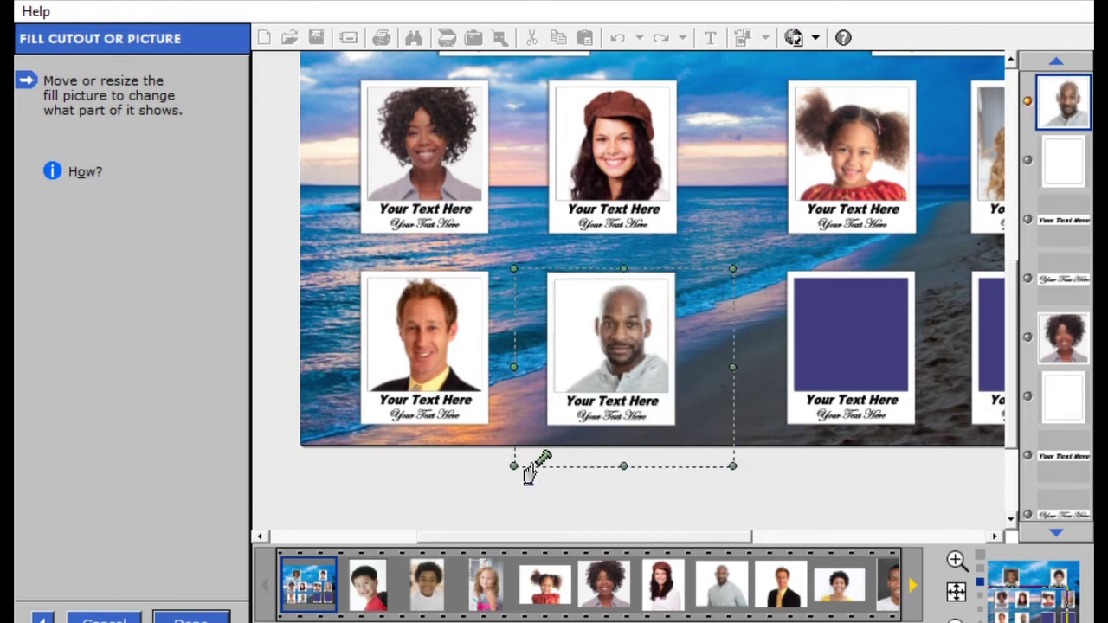
mouse_move(515, 466)
left_mouse_down()
mouse_move(526, 462)
mouse_move(503, 475)
left_mouse_up()
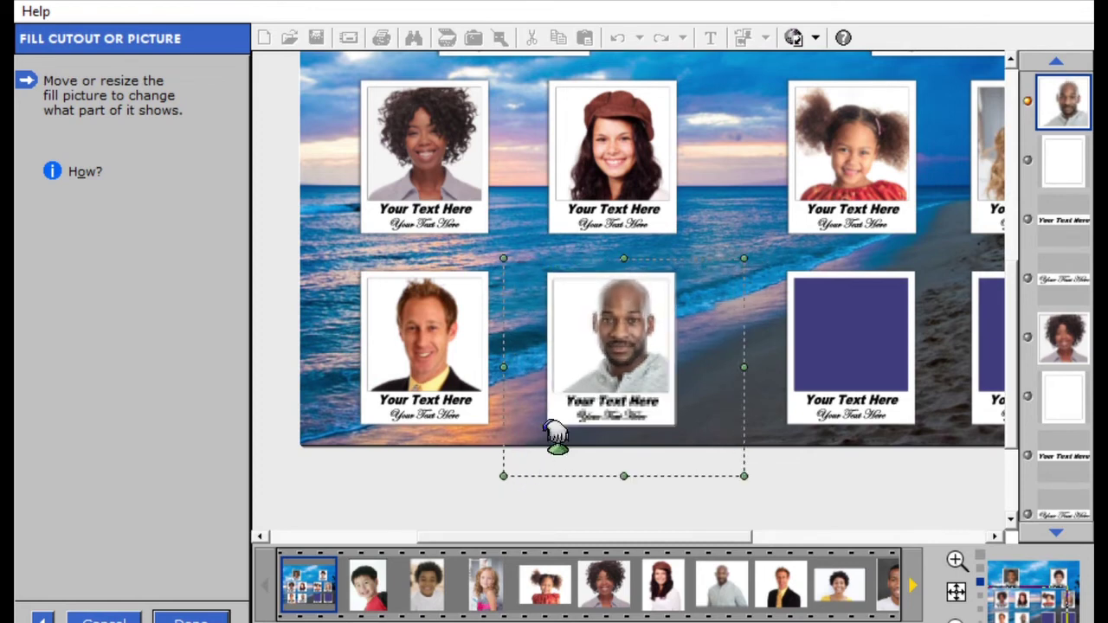
left_click(635, 357)
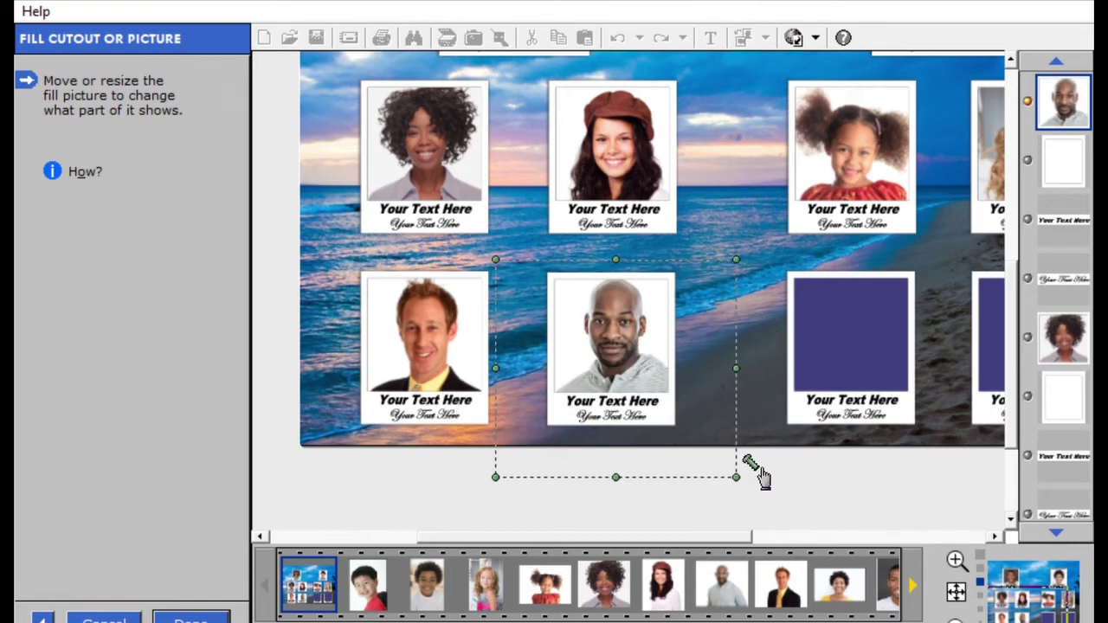
left_click_drag(760, 472, 729, 452)
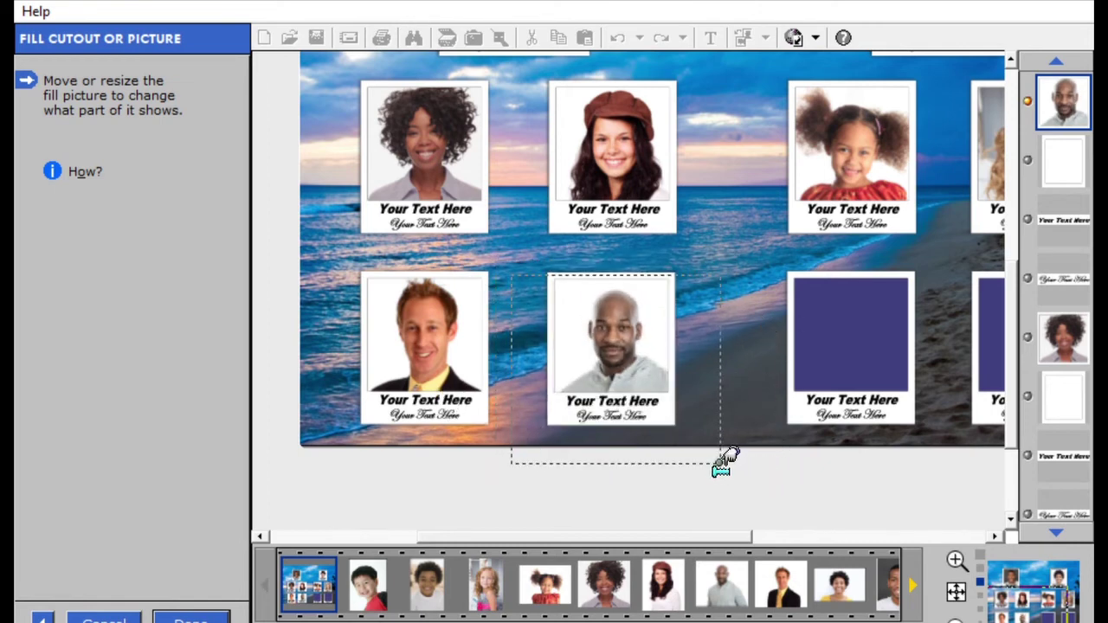
left_click_drag(513, 278, 500, 257)
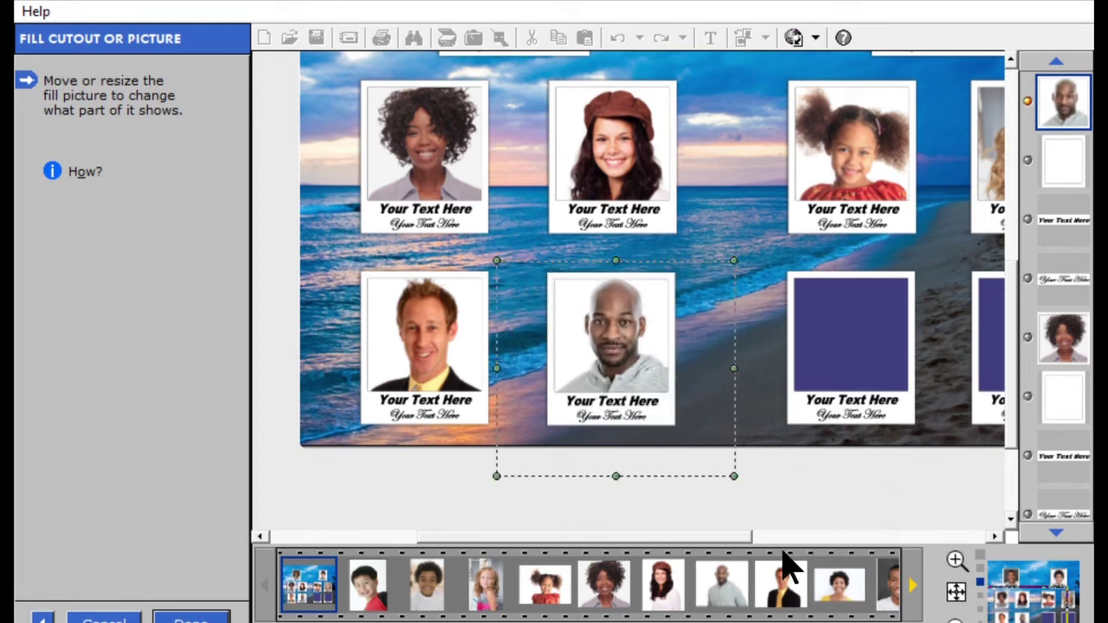
left_click(227, 614)
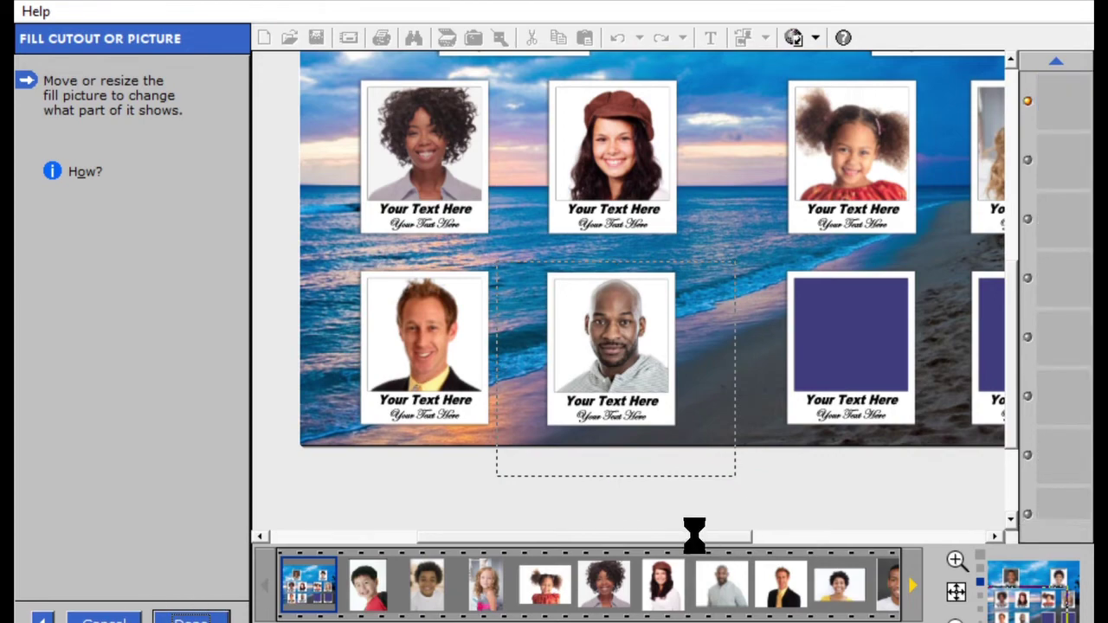
left_click_drag(683, 537, 725, 513)
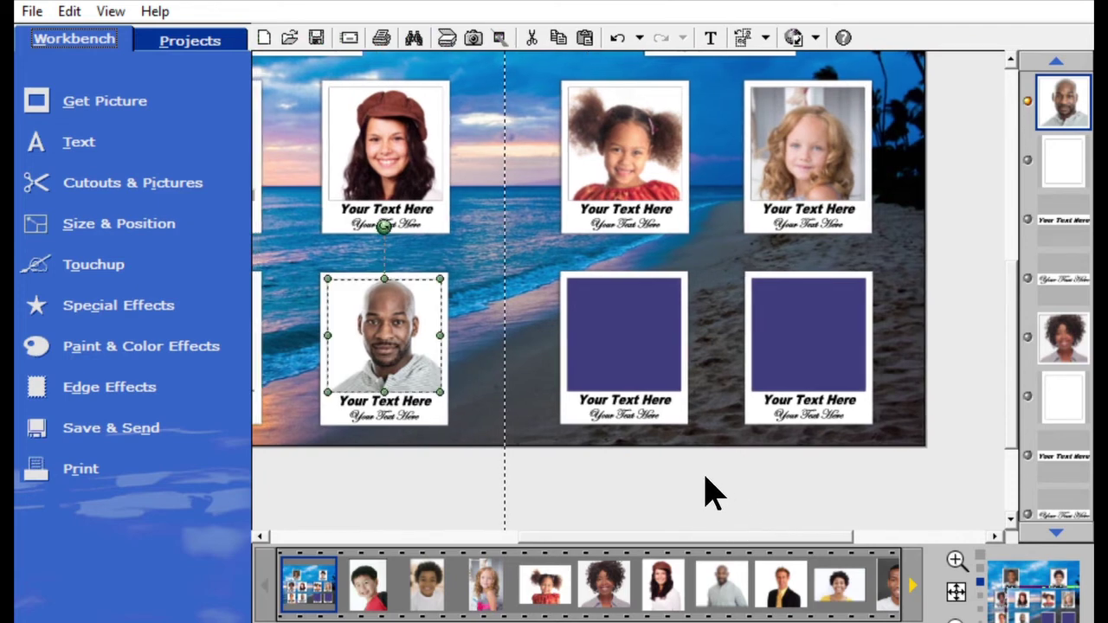
- Fill the first purple placeholder with the curly-haired boy's photo and finish the fill
left_click(610, 333)
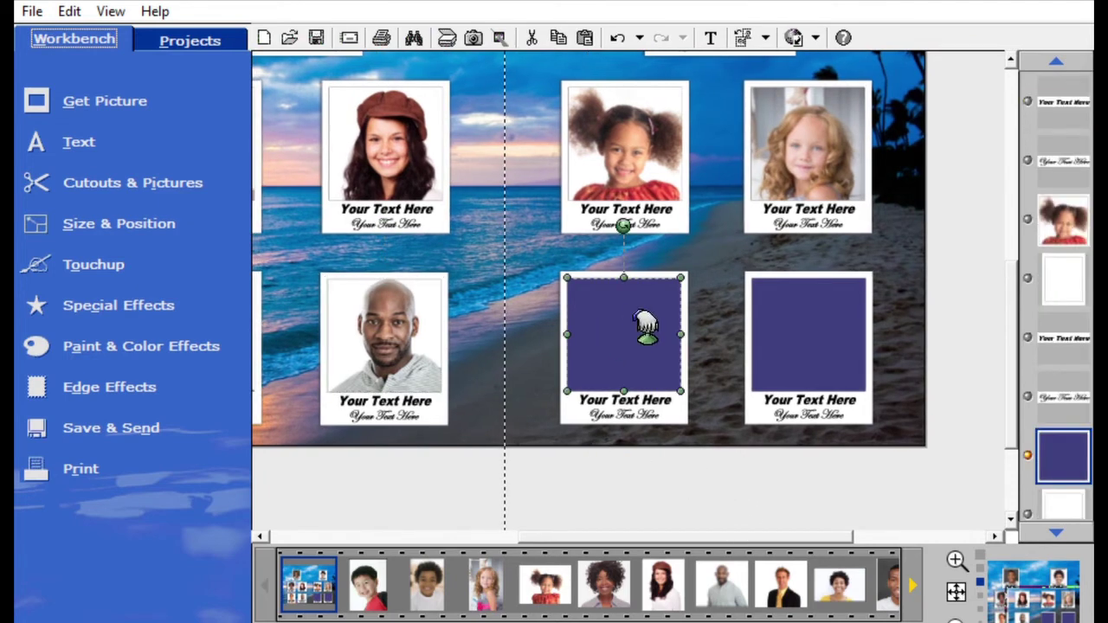
left_click(177, 181)
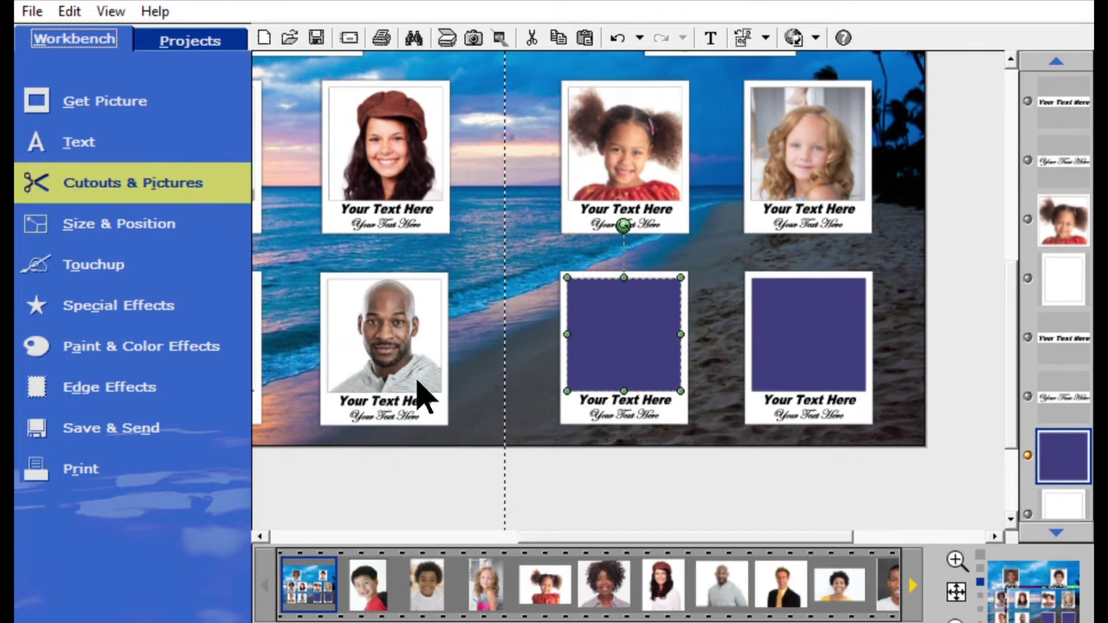
left_click(93, 346)
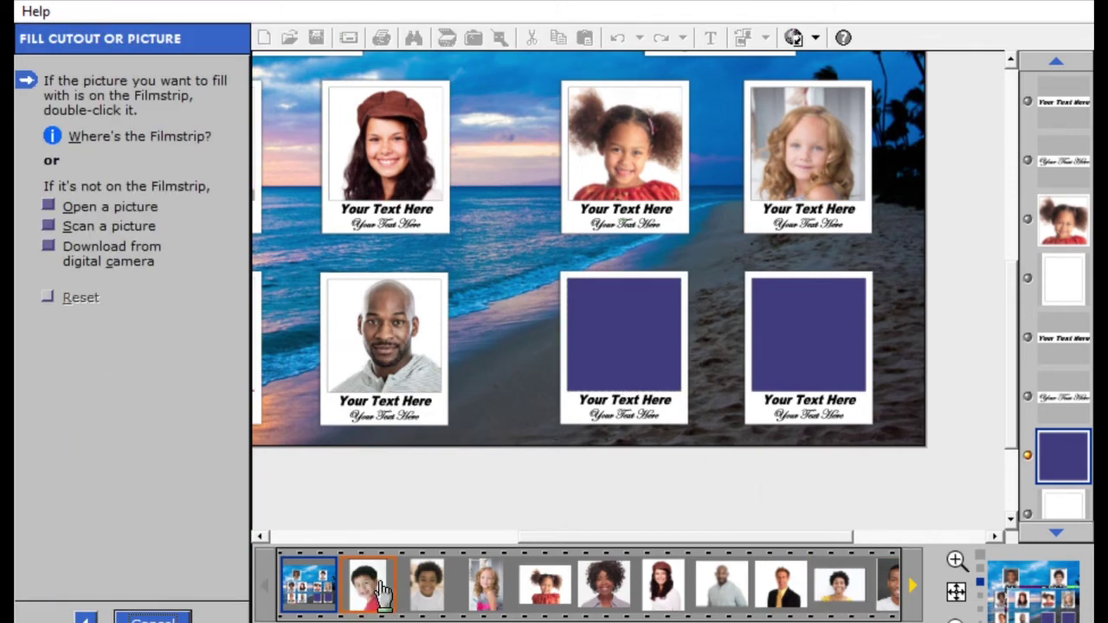
left_click_drag(425, 593, 523, 450)
left_click_drag(630, 322, 652, 355)
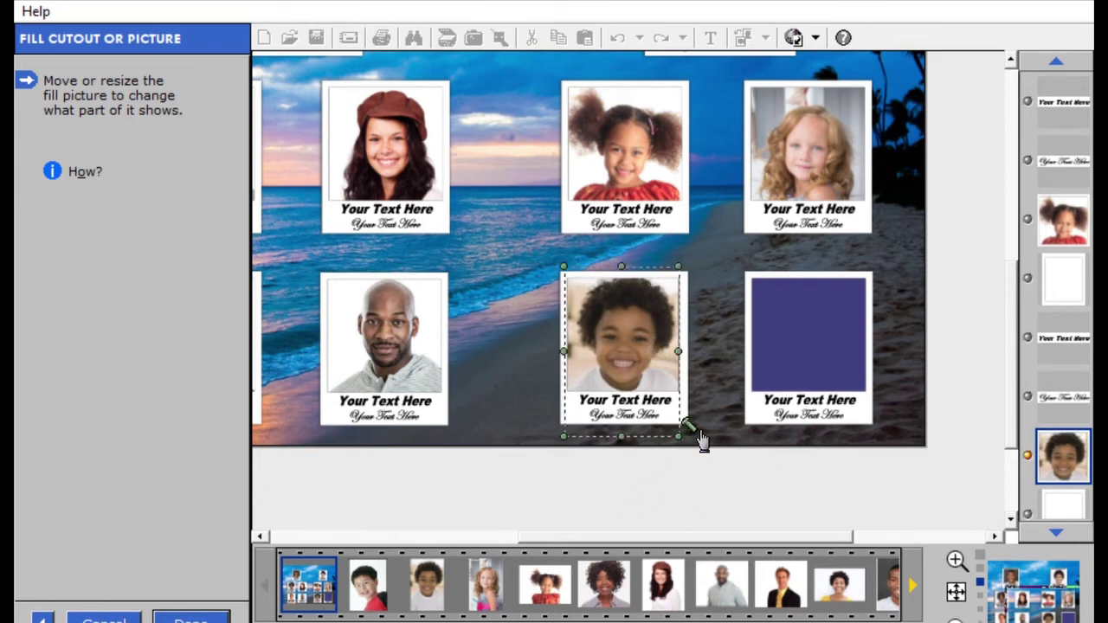
left_click(585, 260)
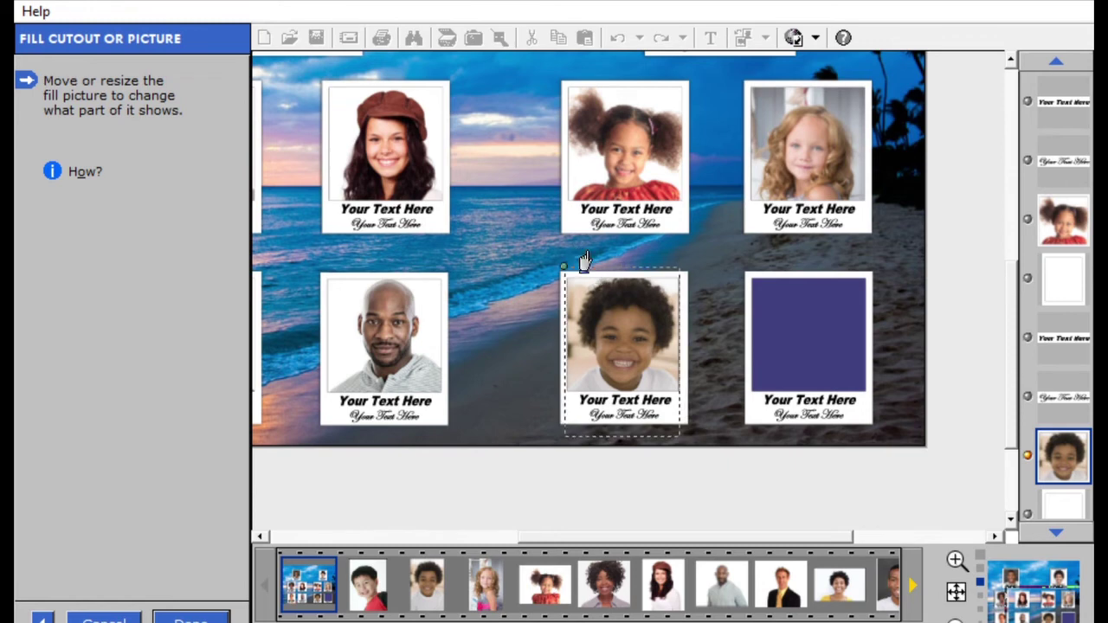
left_click(585, 263)
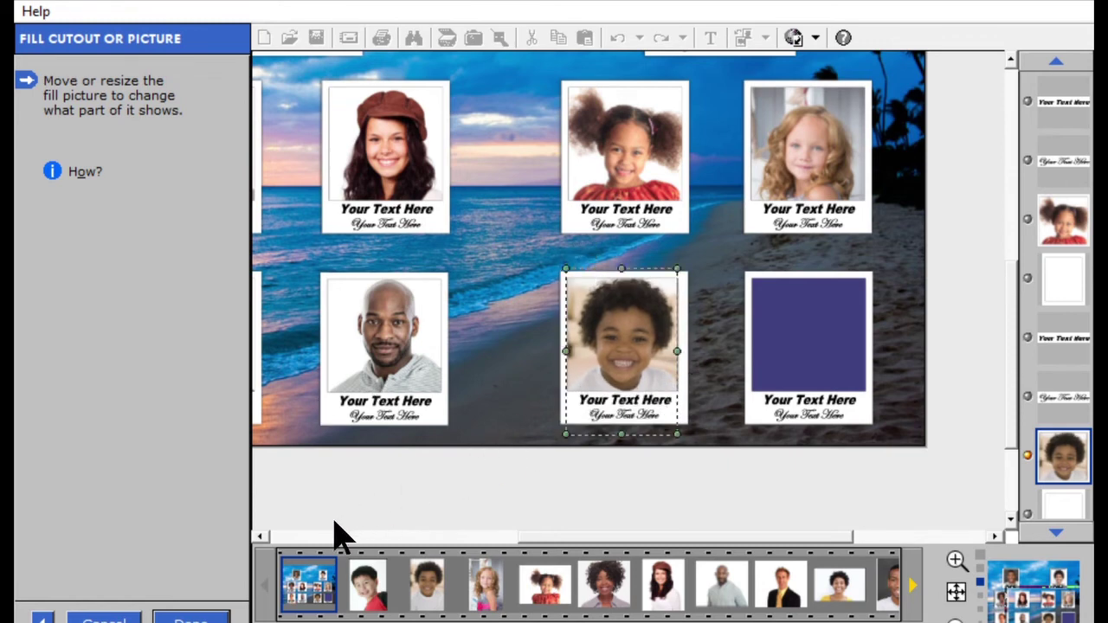
left_click(188, 615)
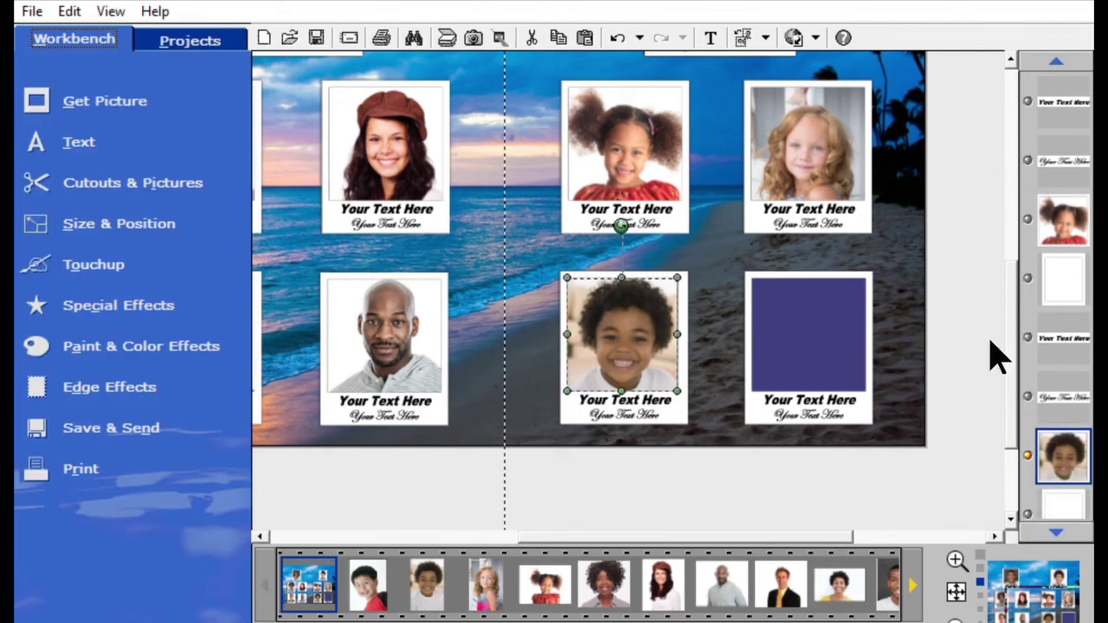
- Fill the last purple placeholder with the boy in red's photo, enlarged and repositioned
left_click(794, 325)
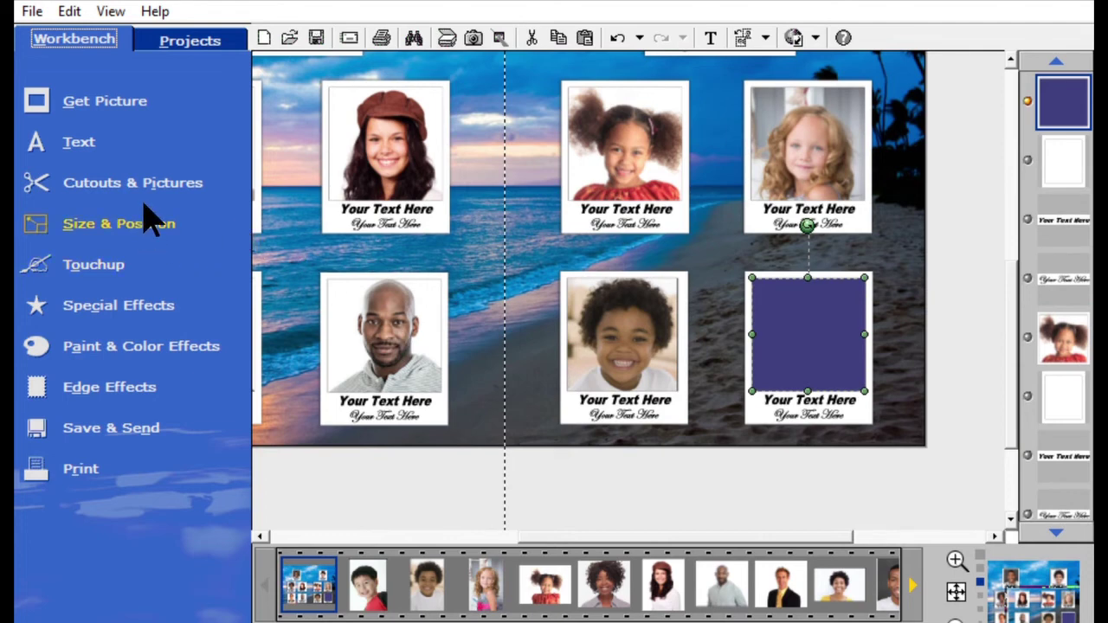
left_click(156, 182)
left_click(84, 350)
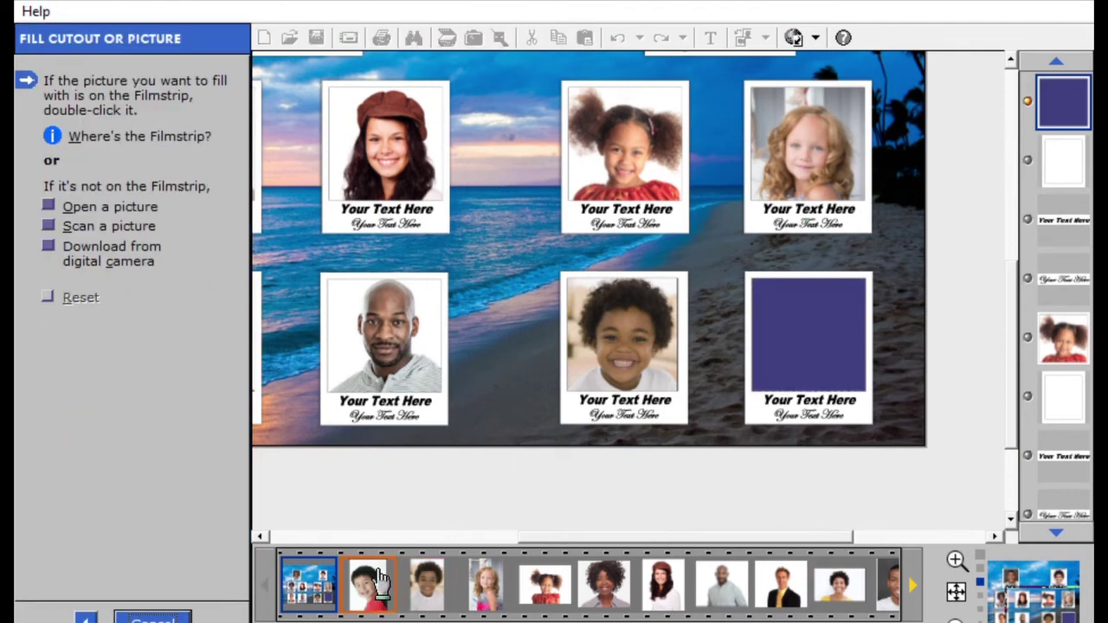
left_click_drag(811, 328, 811, 318)
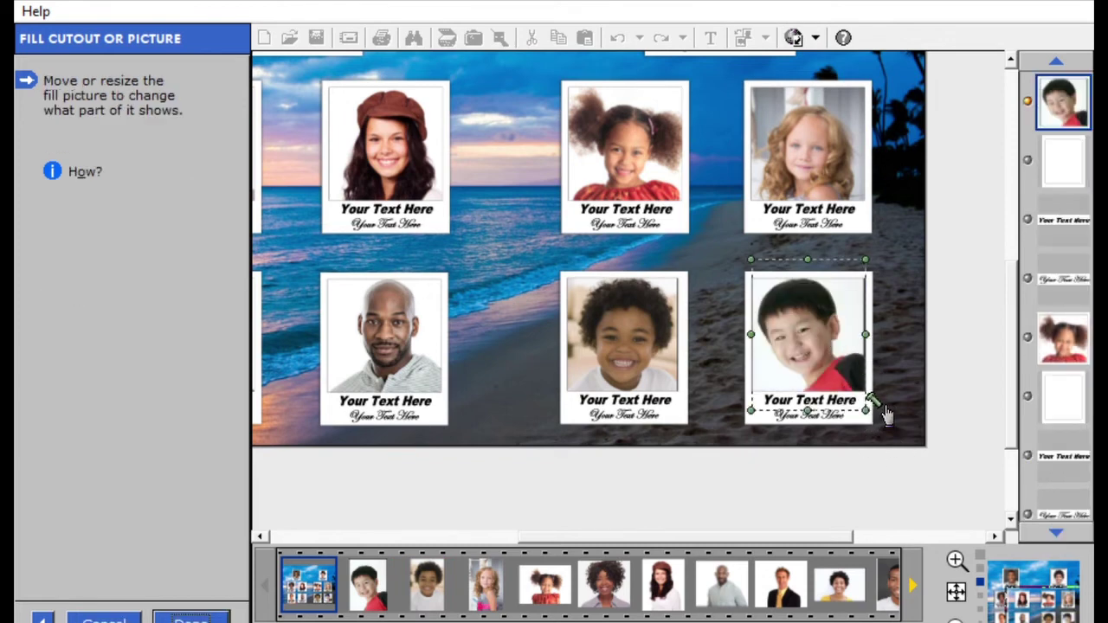
mouse_move(887, 415)
left_mouse_down()
mouse_move(866, 403)
mouse_move(892, 422)
left_mouse_up()
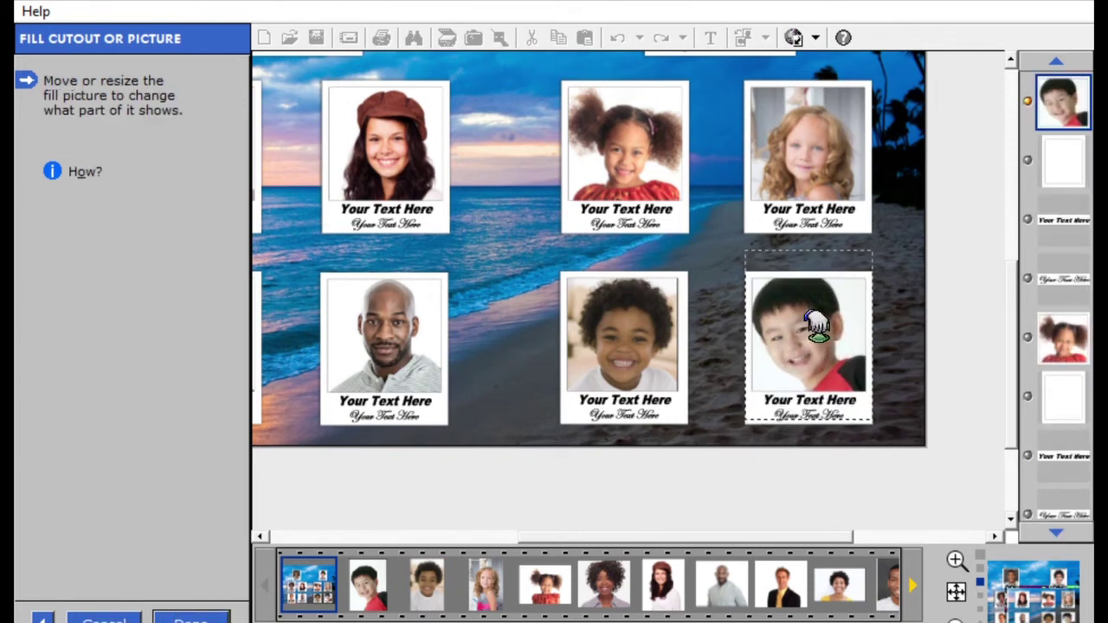
left_click_drag(818, 327, 774, 294)
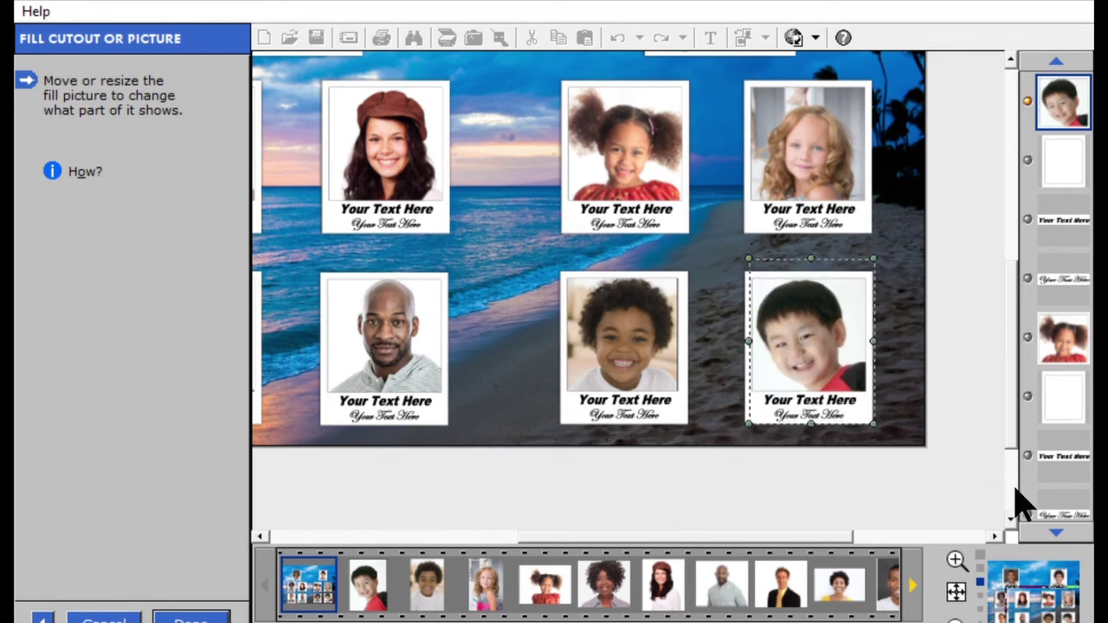
left_click(193, 617)
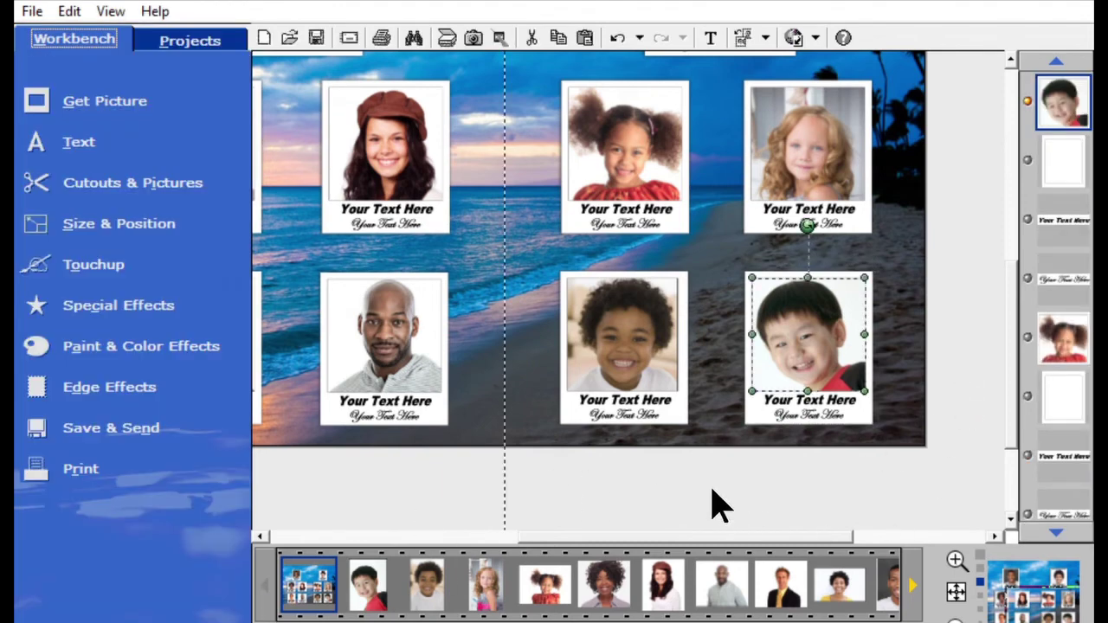
- Scroll the canvas until the smiling man's top portrait against the sky fills the view
left_click_drag(684, 537, 606, 535)
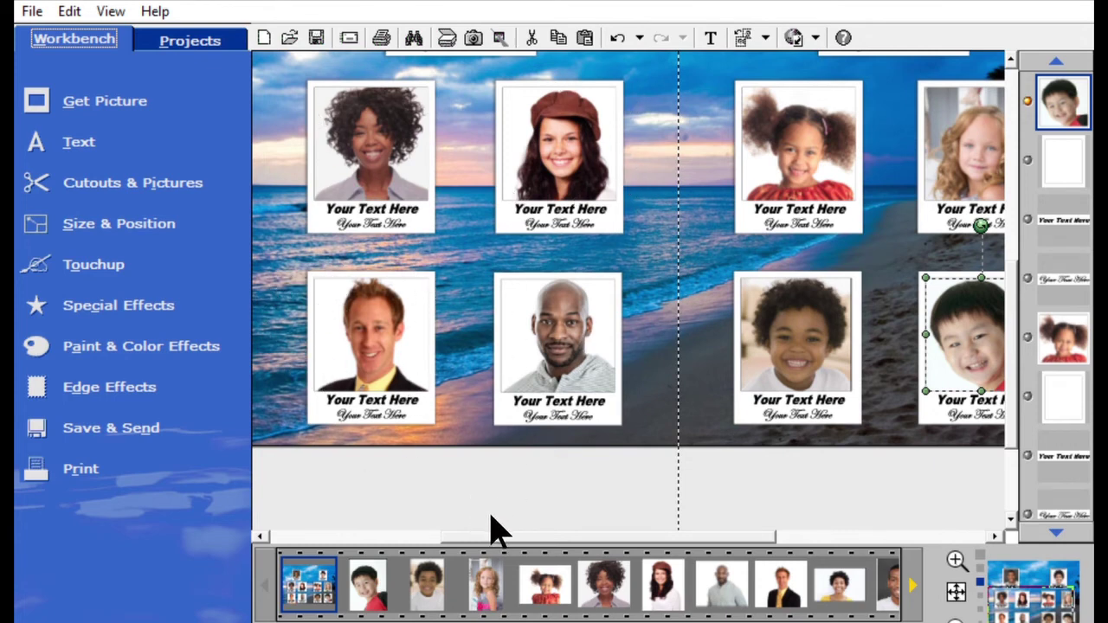
scroll(367, 415, "up", 2)
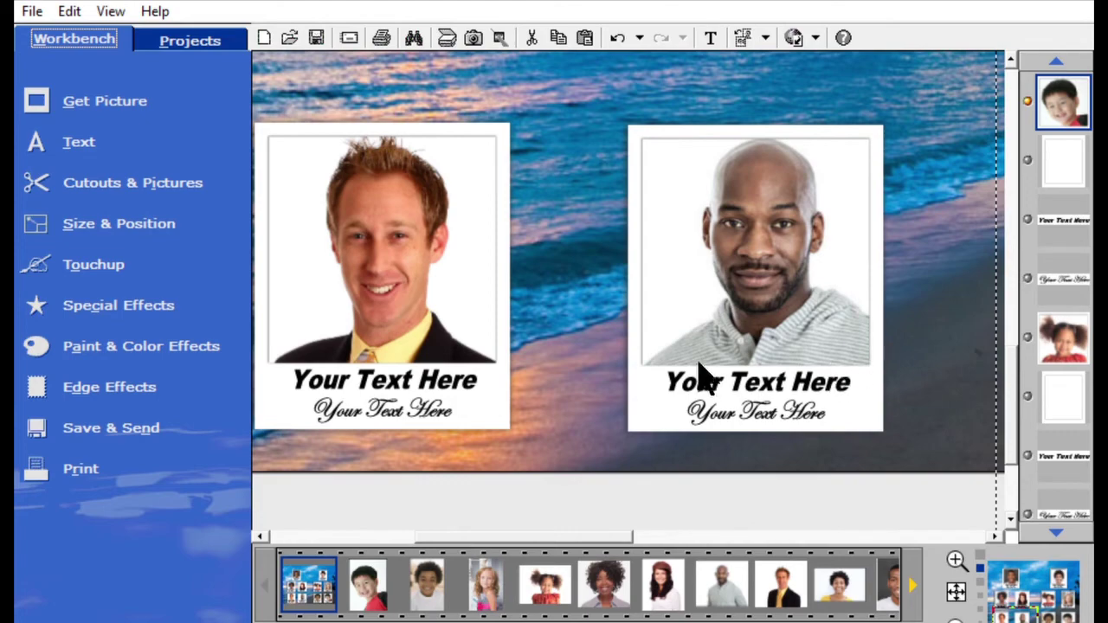
scroll(610, 472, "down", 2)
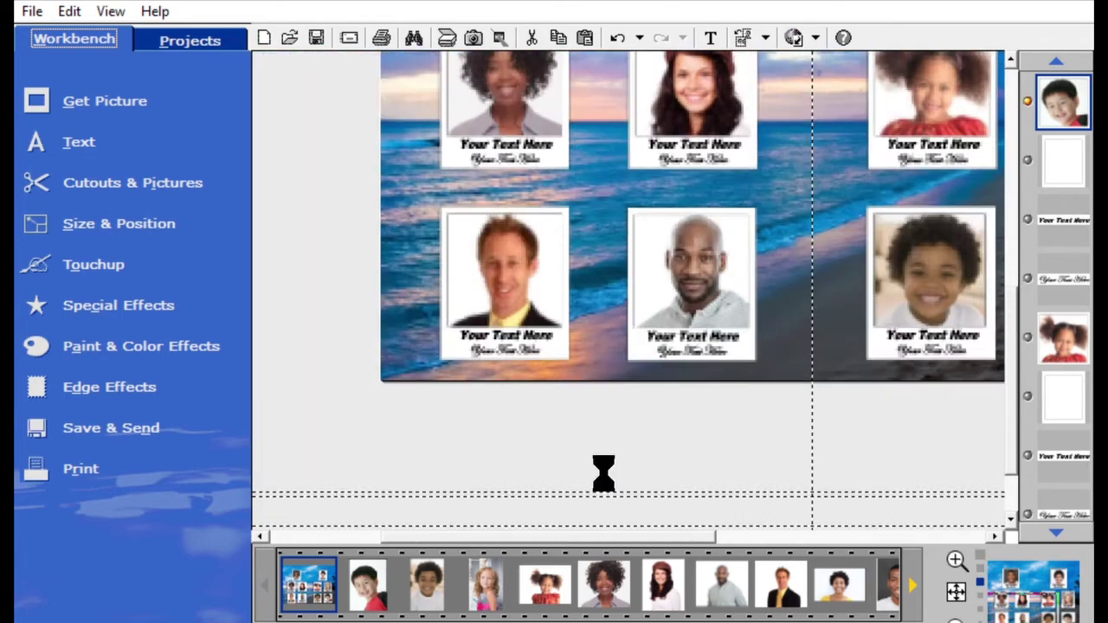
left_click_drag(661, 534, 751, 524)
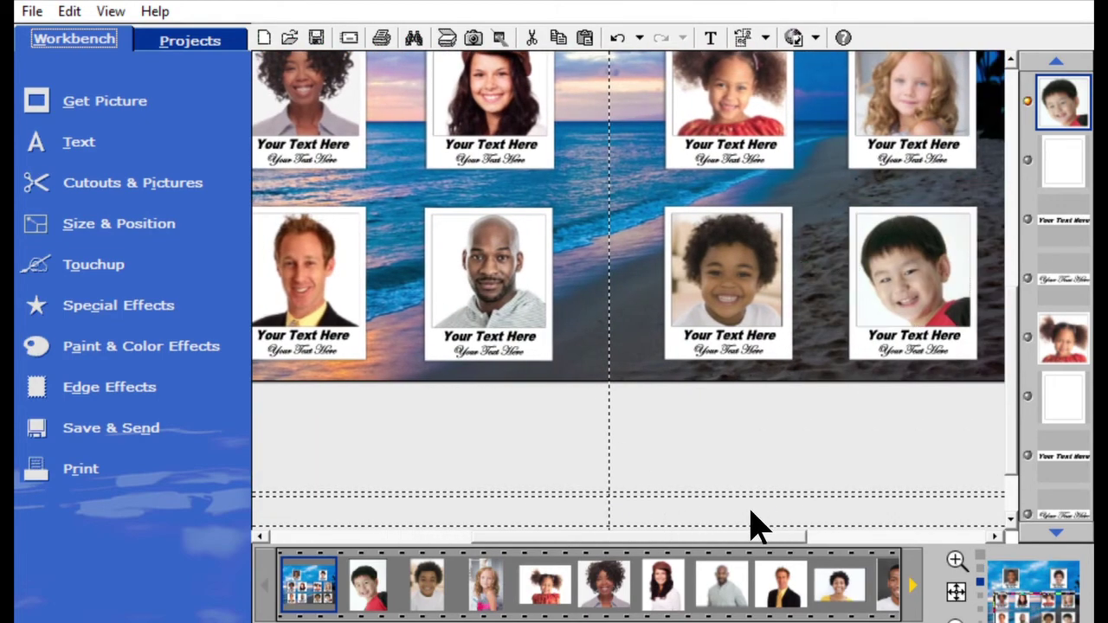
left_click_drag(1009, 363, 1025, 229)
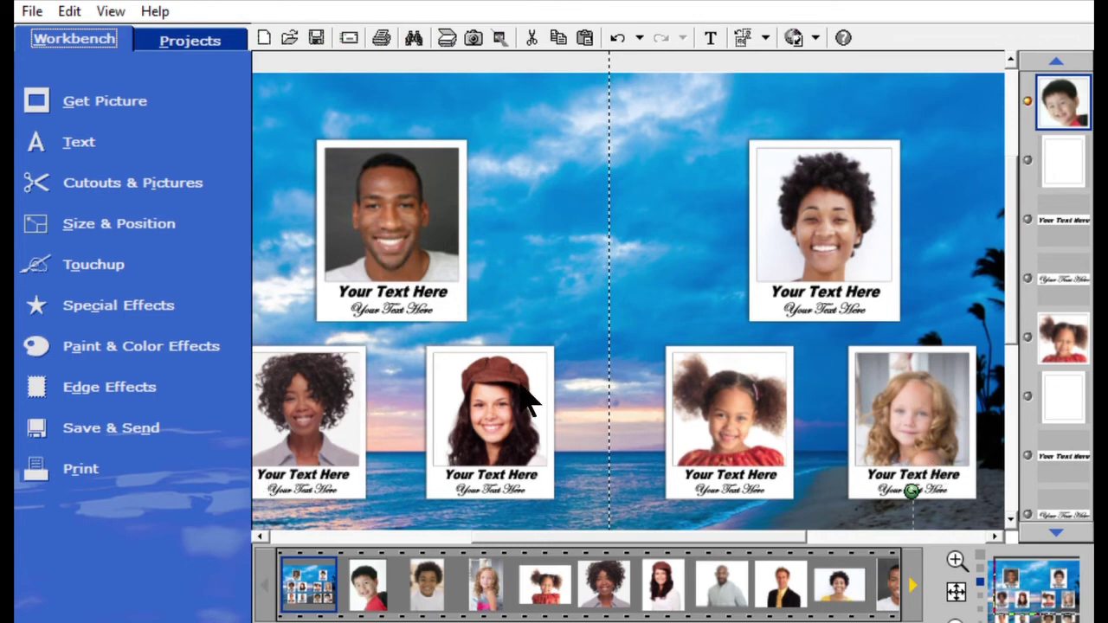
left_click_drag(631, 516, 550, 522)
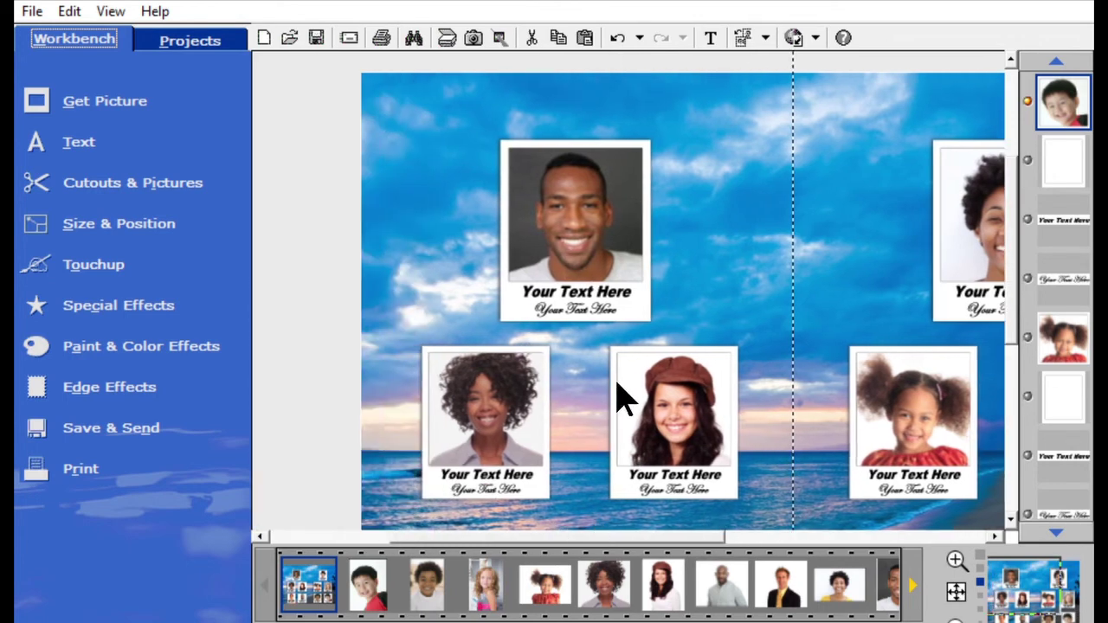
scroll(578, 374, "up", 2)
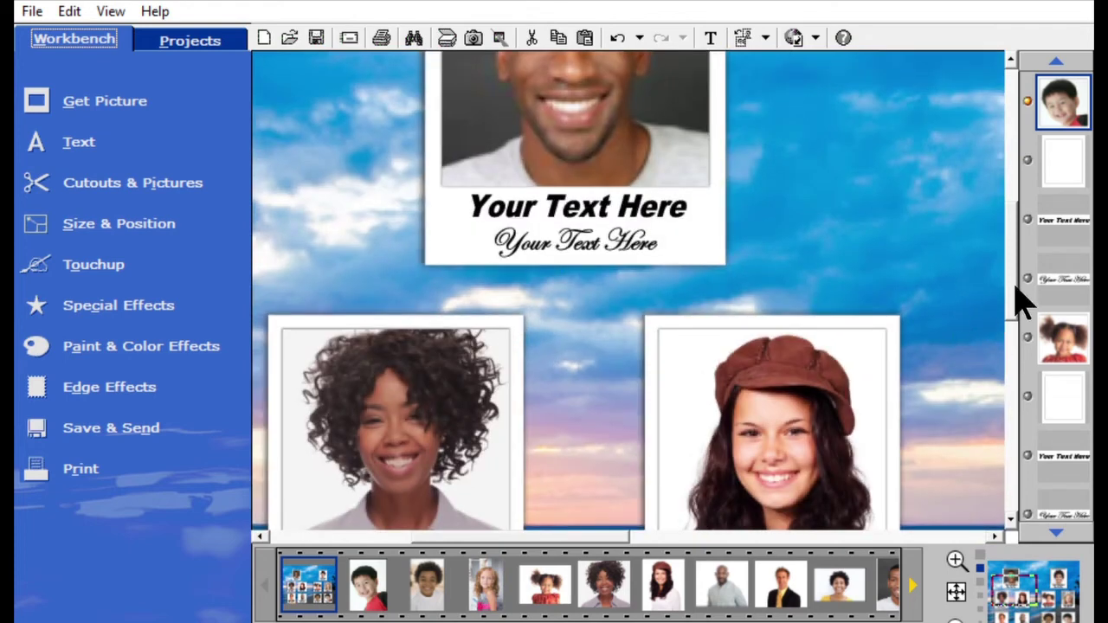
left_click_drag(1015, 288, 1018, 249)
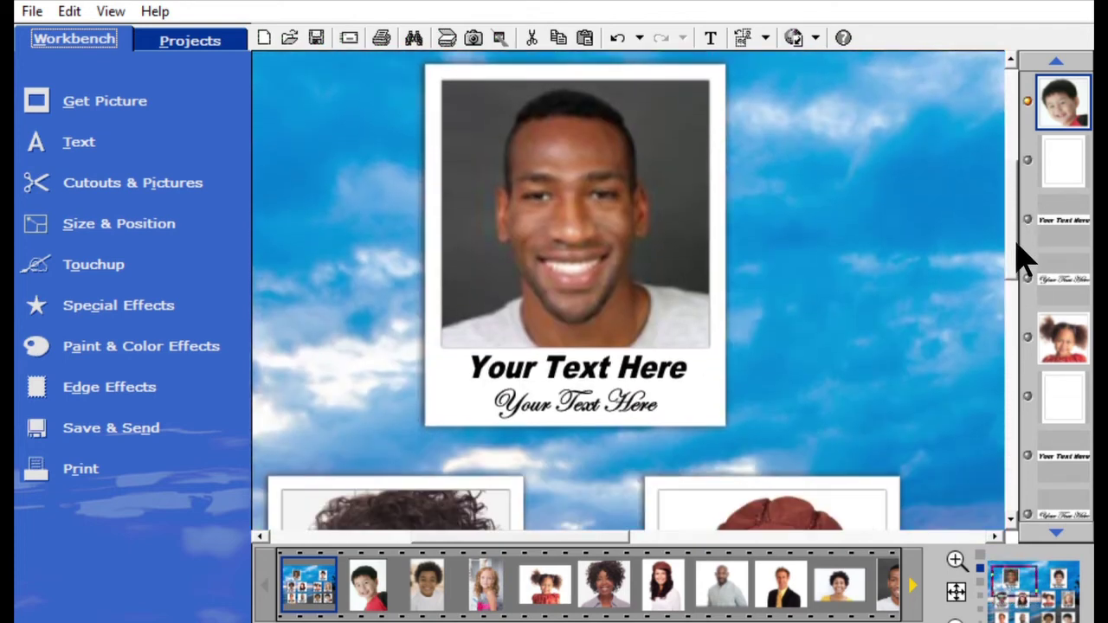
- Replace the bold caption under the top portrait with the groom's full name
left_click(558, 355)
double_click(625, 372)
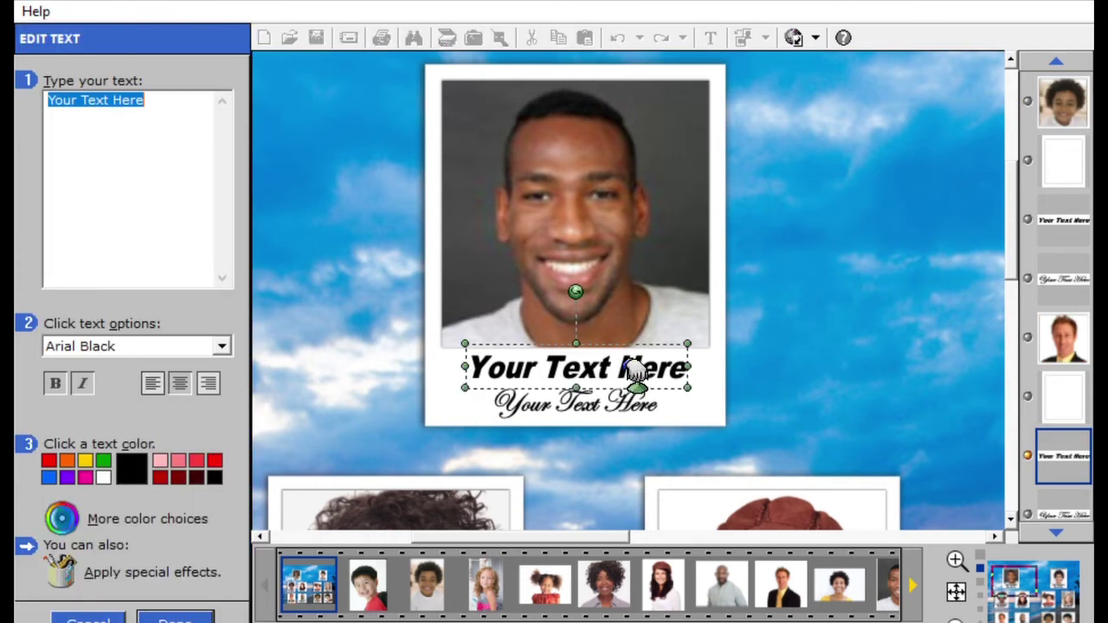
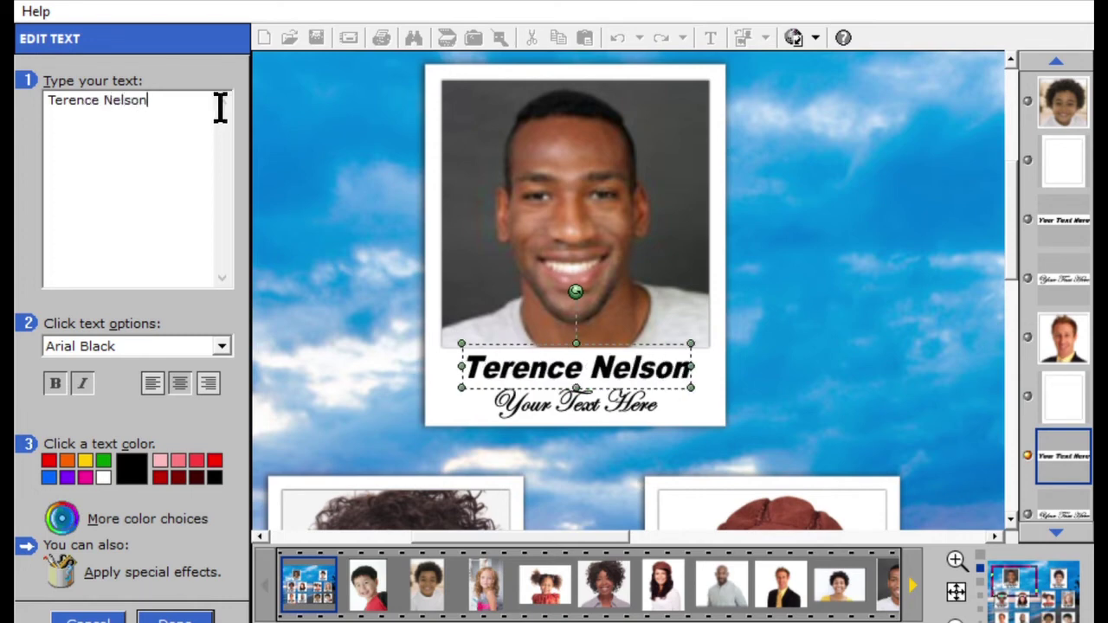
left_click(197, 618)
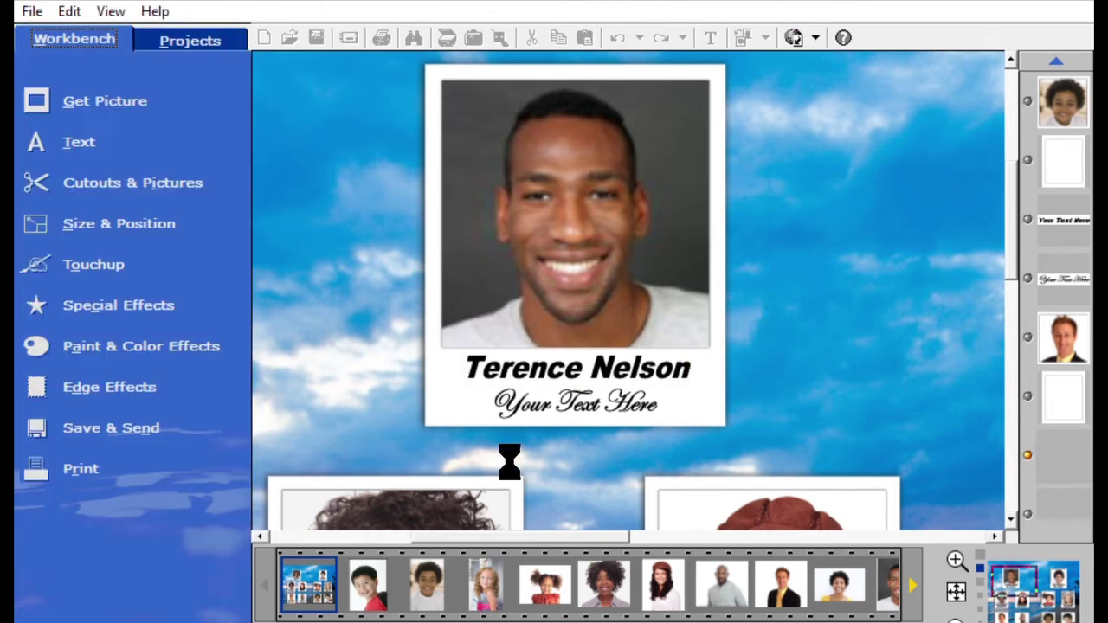
- Change the script caption below the name to 'The Groom'
left_click(571, 402)
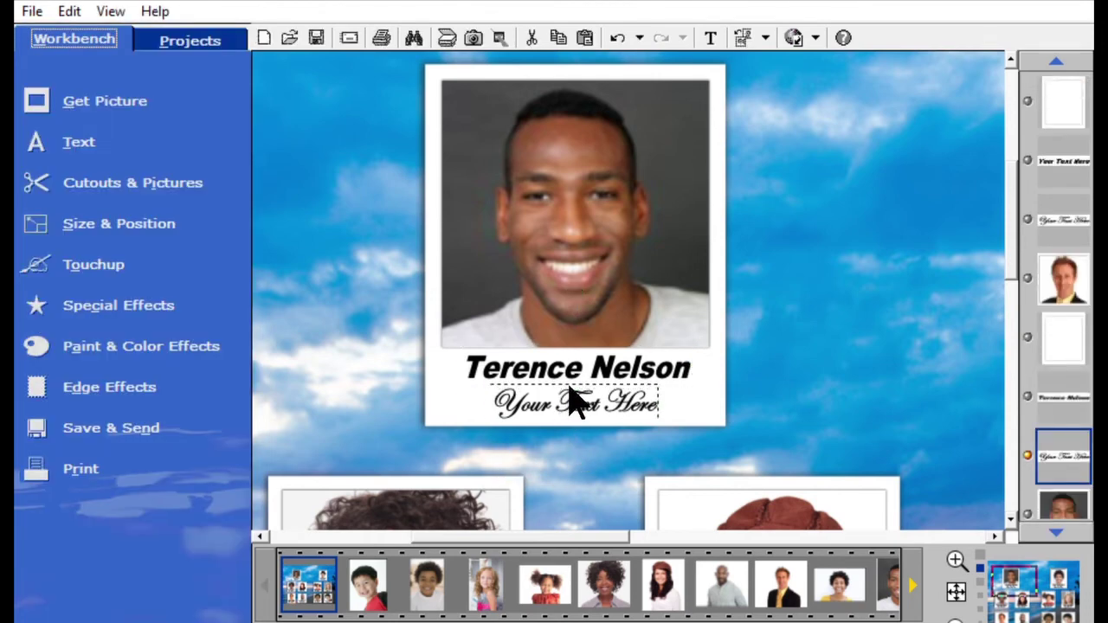
double_click(617, 412)
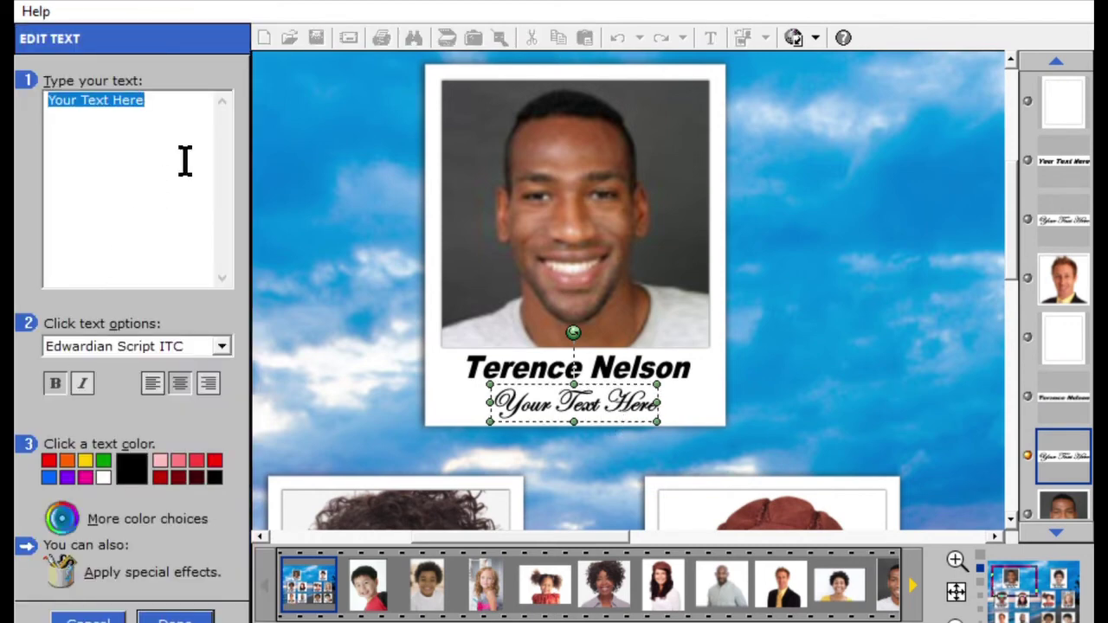
type("T")
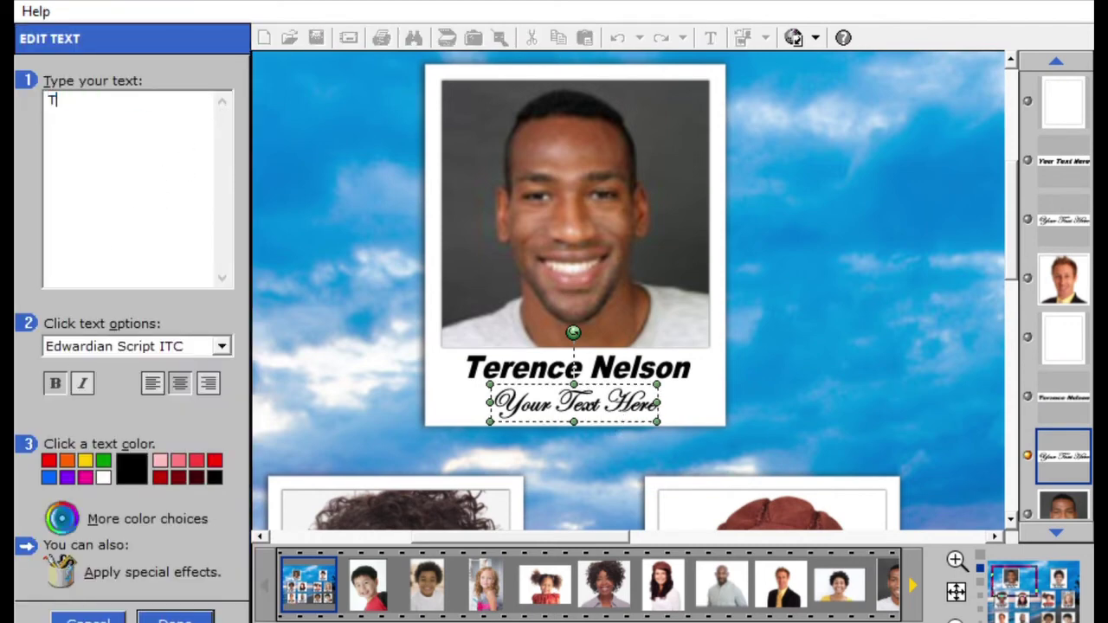
type("he Gro")
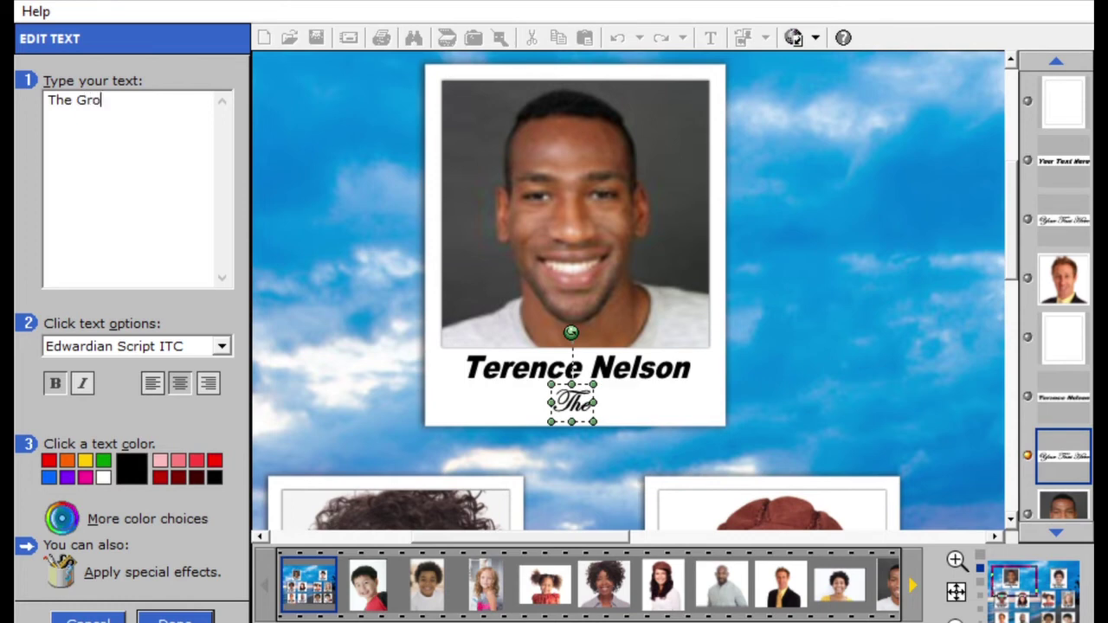
type("om")
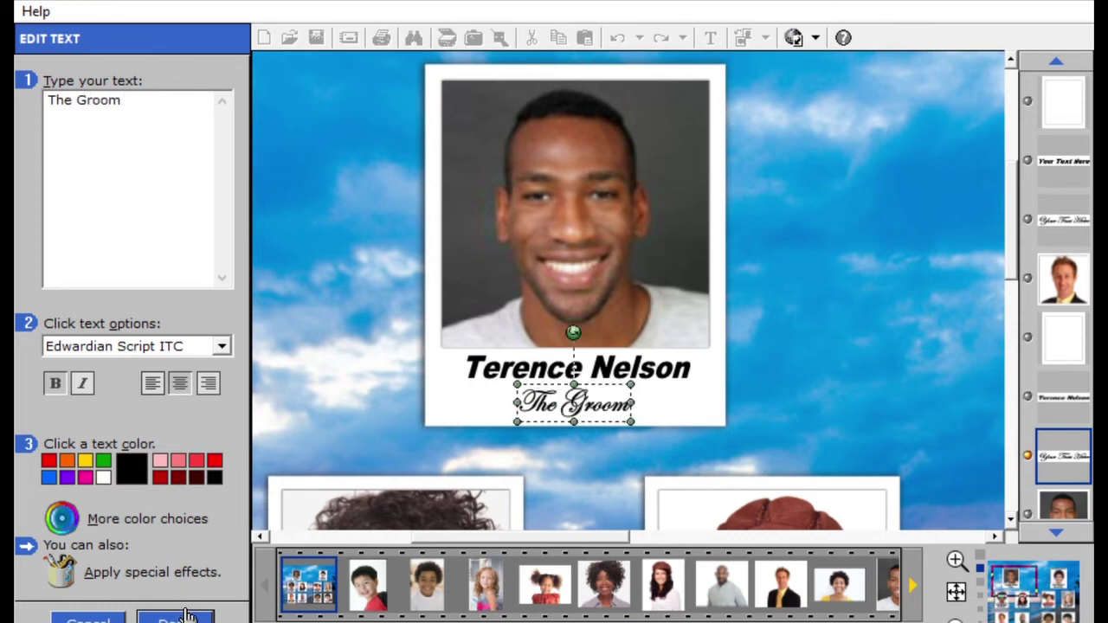
left_click(199, 612)
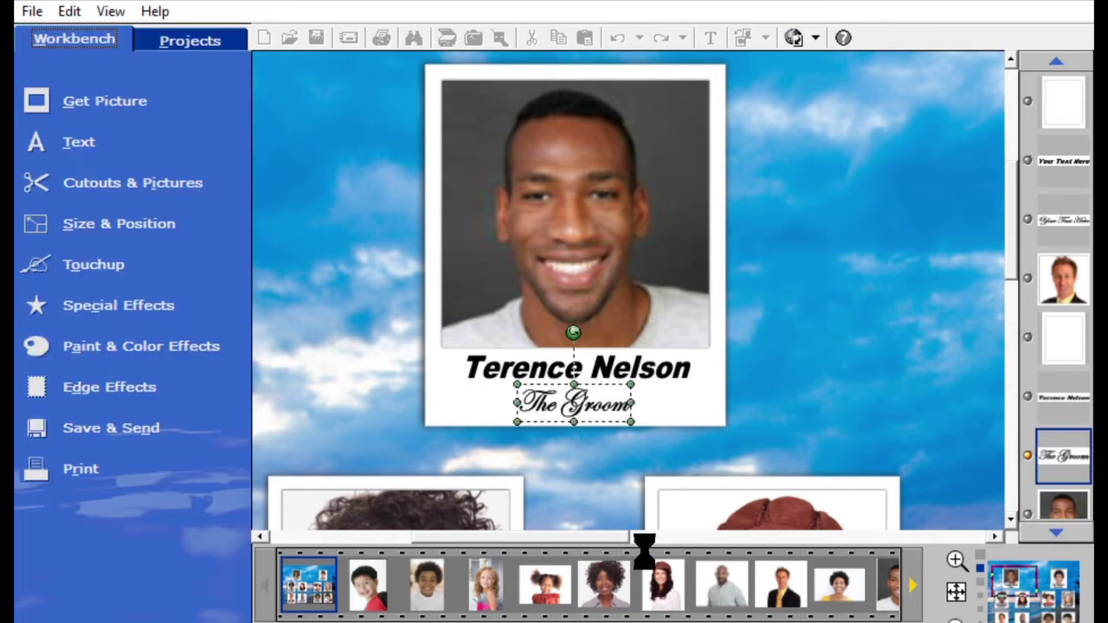
left_click(588, 530)
left_click_drag(588, 530, 822, 519)
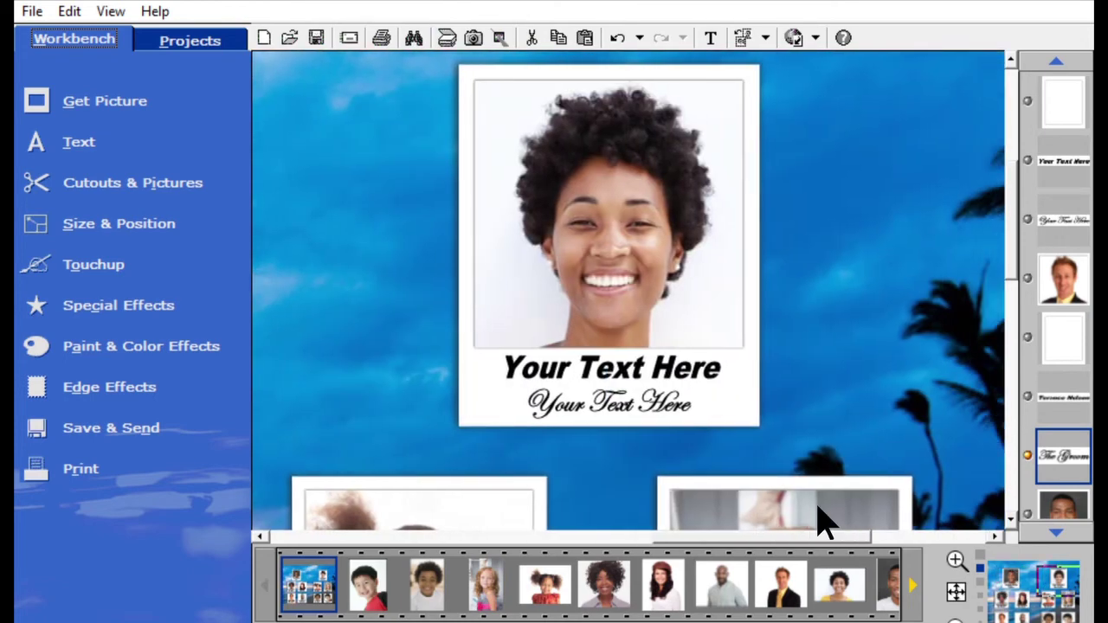
- Replace the bold title placeholder on the woman's card with the bride's full name
left_click(668, 364)
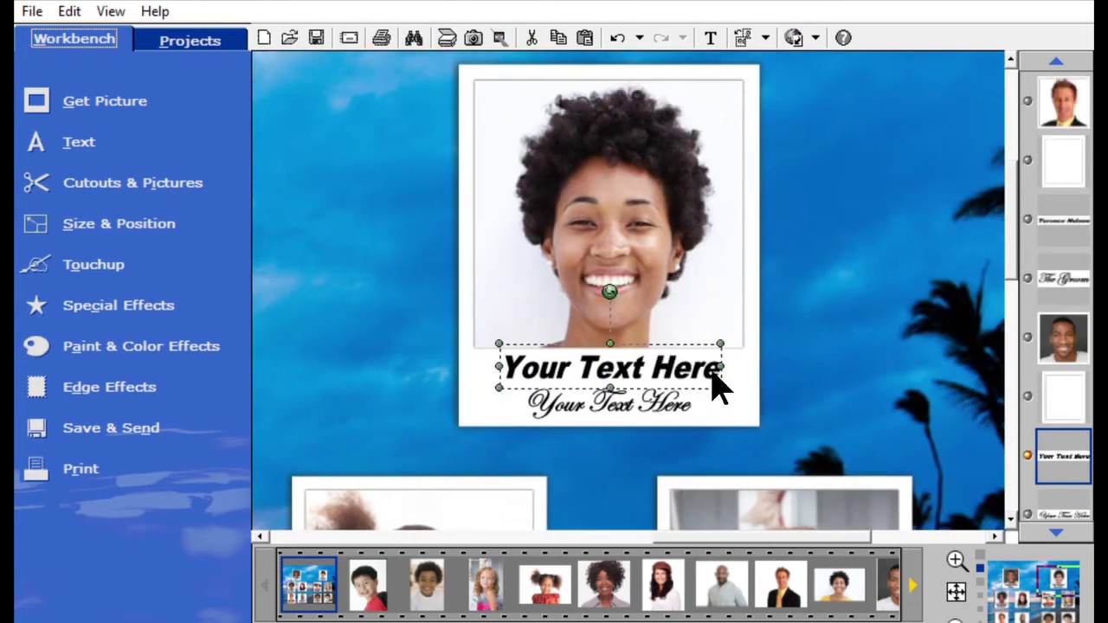
double_click(717, 370)
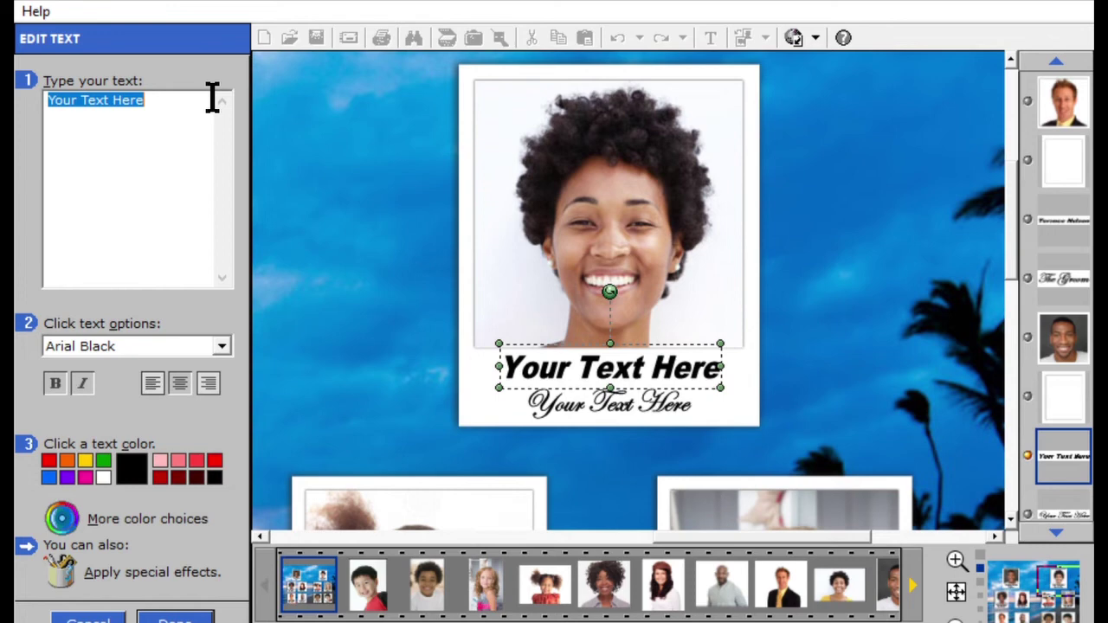
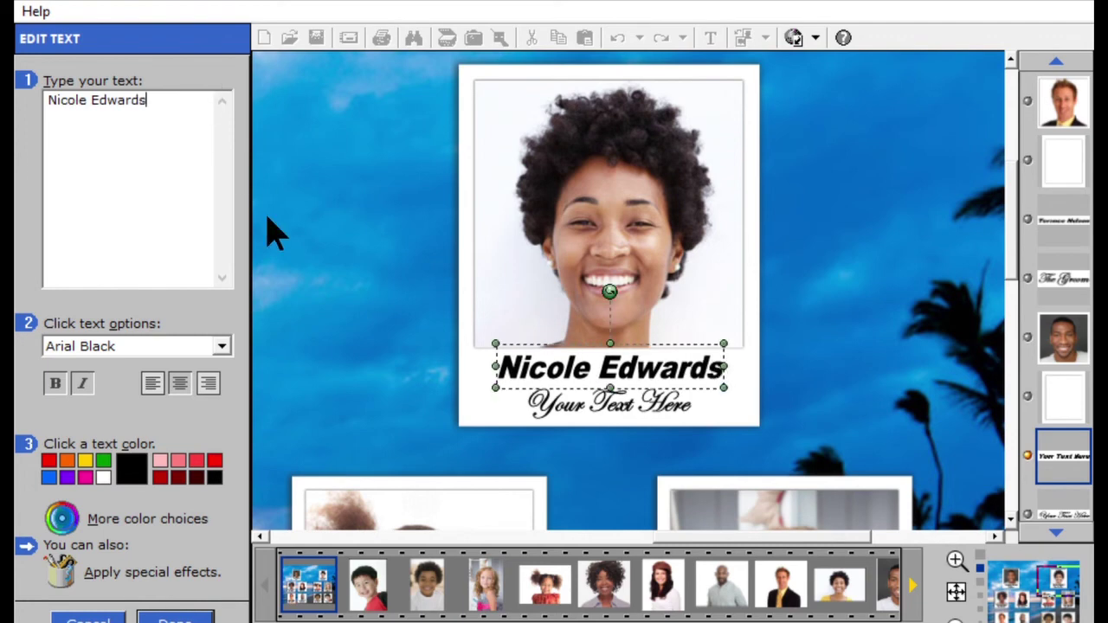
left_click(187, 606)
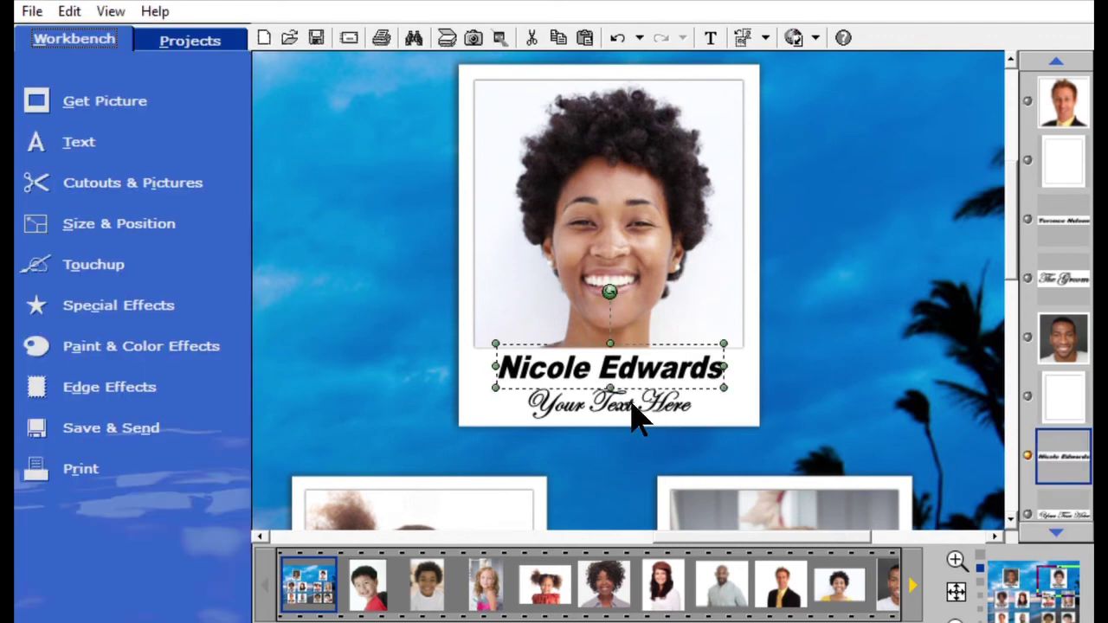
- Change the script caption below her name to 'The Bride'
left_click(653, 401)
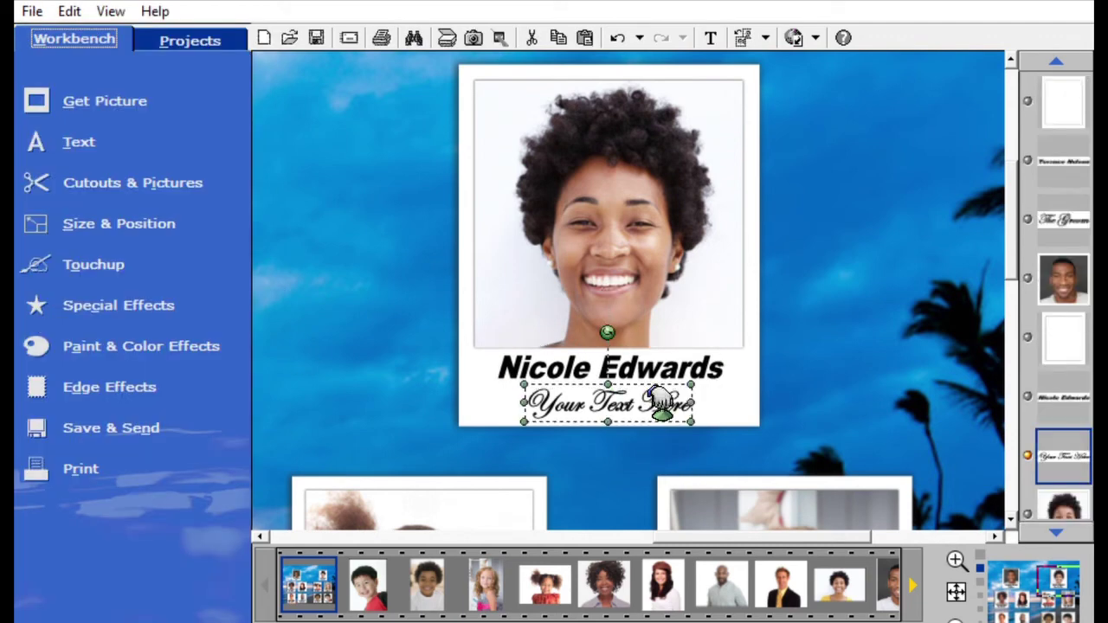
double_click(703, 415)
type("T")
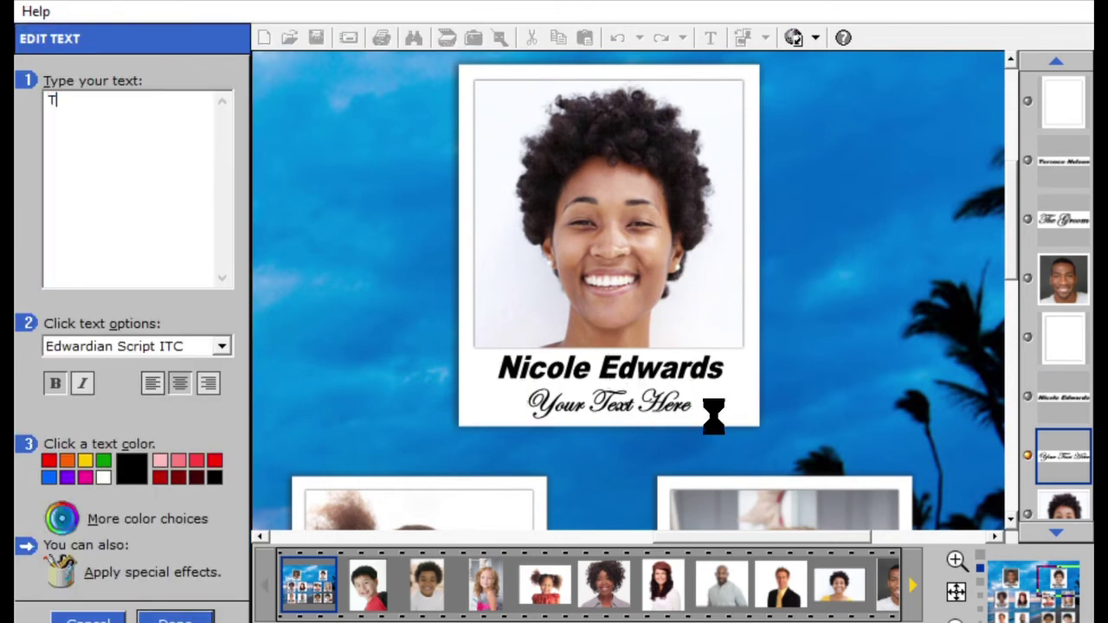
type("he Bride")
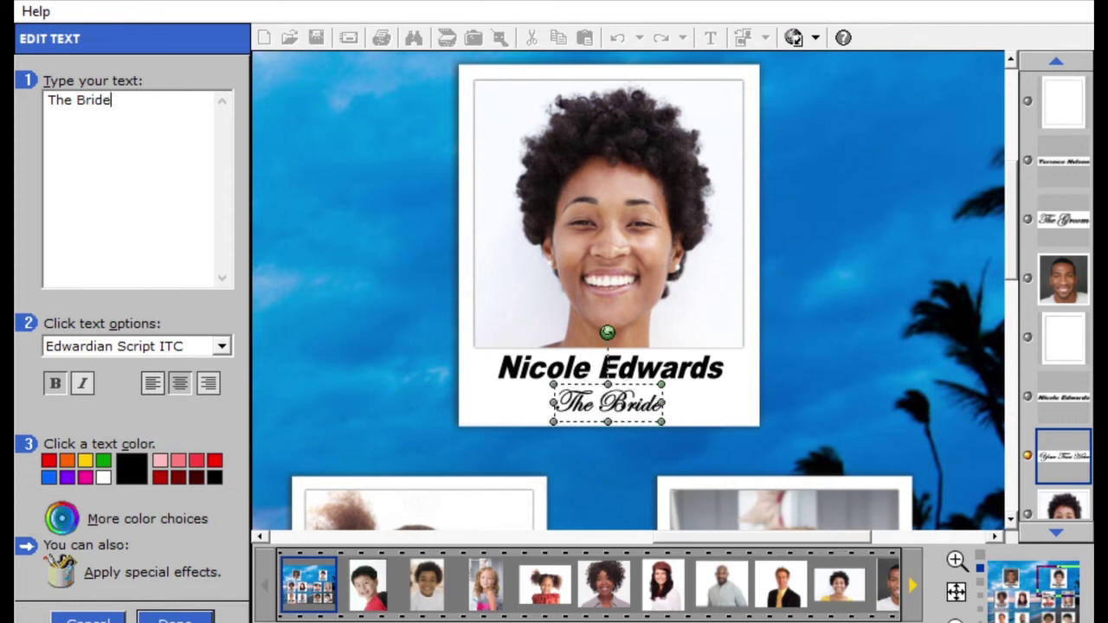
left_click(189, 606)
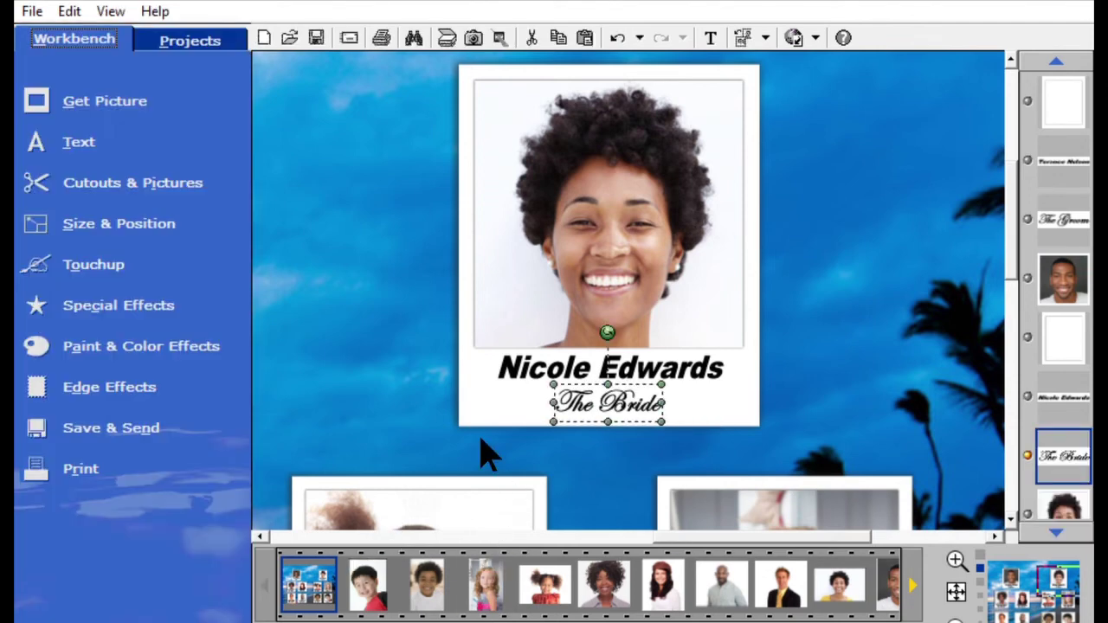
scroll(482, 452, "down", 1)
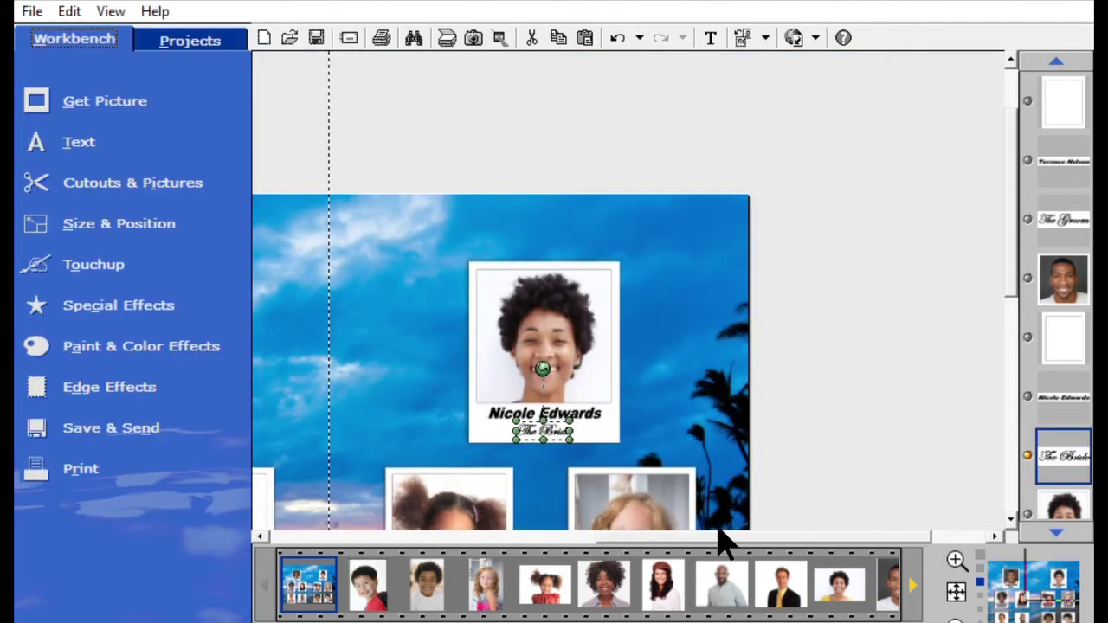
- Nudge the 'The Groom' and 'The Bride' captions toward the centre of their cards
left_click_drag(727, 535, 559, 537)
scroll(636, 474, "up", 1)
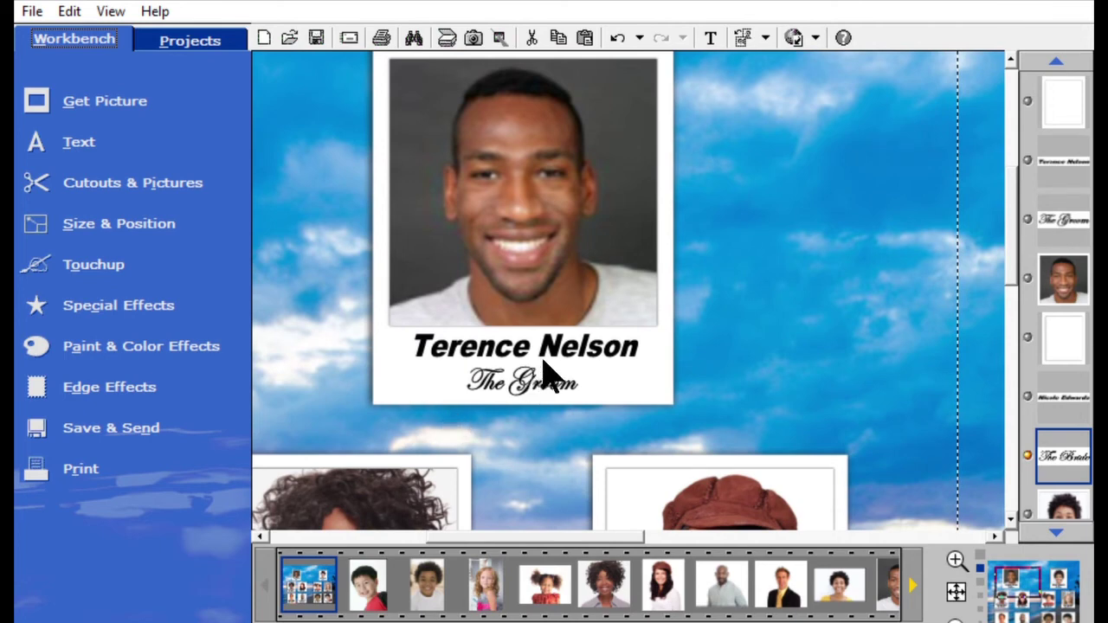
left_click(543, 362)
scroll(692, 396, "down", 1)
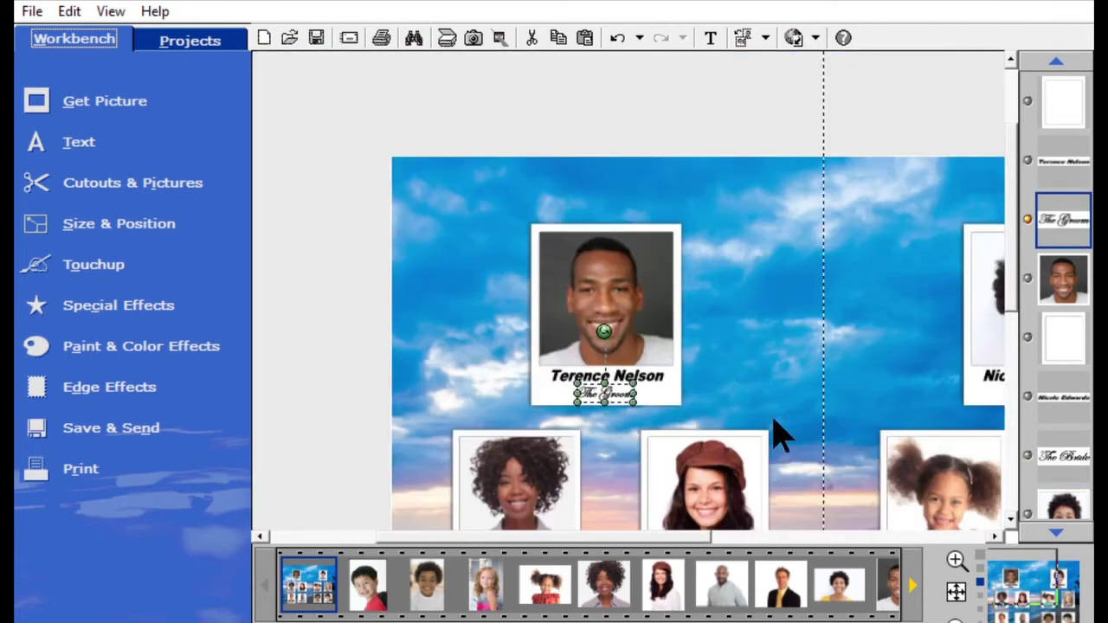
left_click_drag(636, 529, 707, 531)
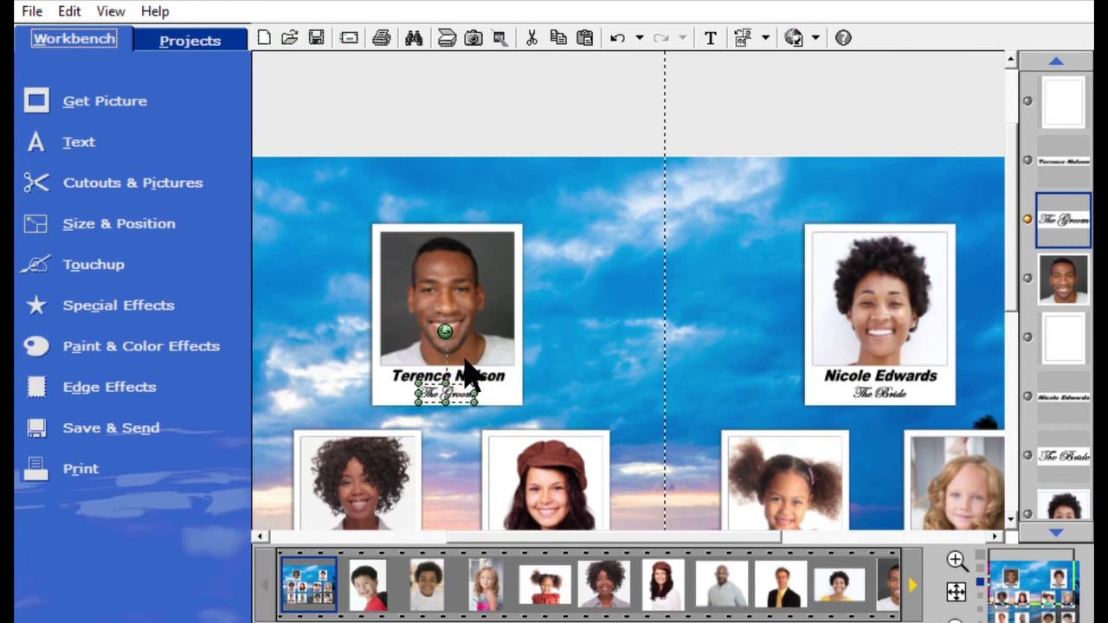
left_click(891, 391, "shift")
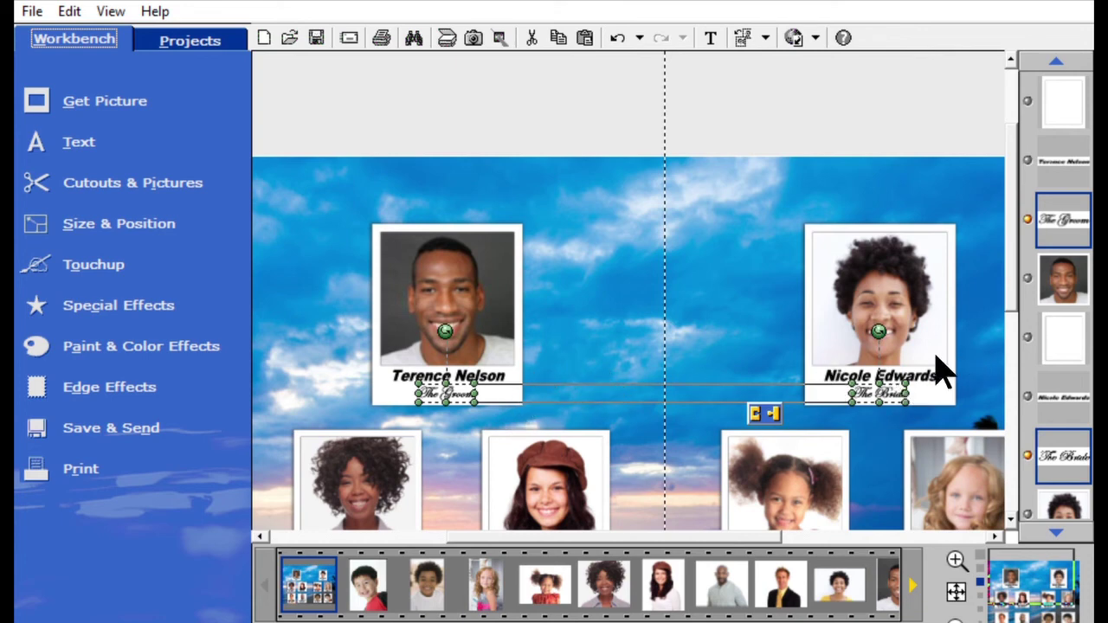
mouse_move(933, 364)
left_mouse_down()
mouse_move(920, 371)
mouse_move(937, 373)
left_mouse_up()
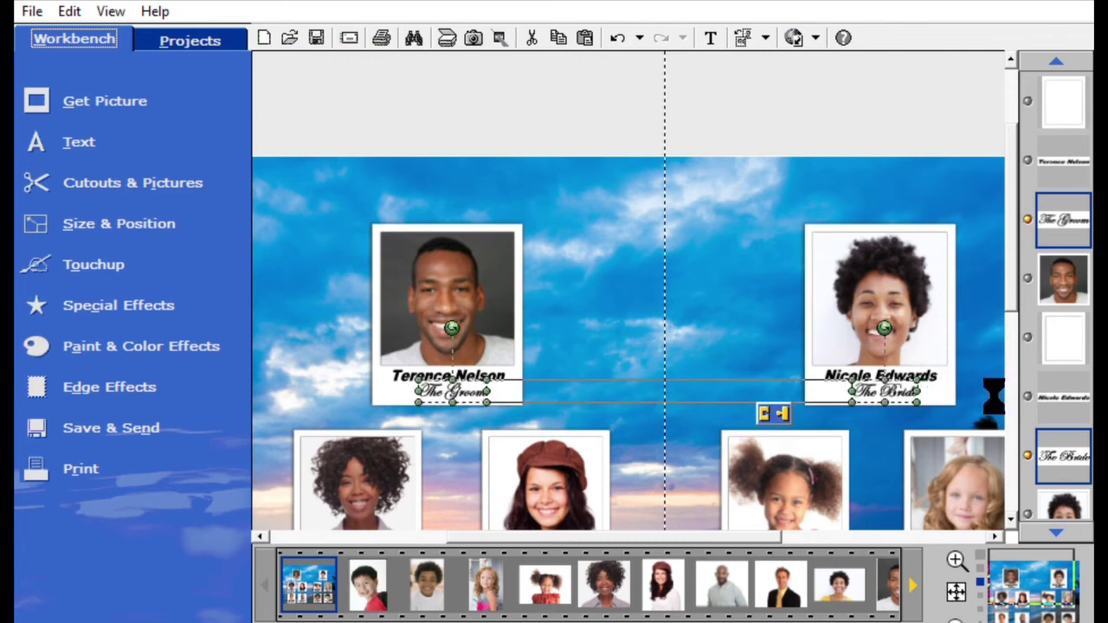
- Fine-tune the 'The Groom' and 'The Bride' captions so each sits centred under its name
left_click_drag(631, 535, 579, 536)
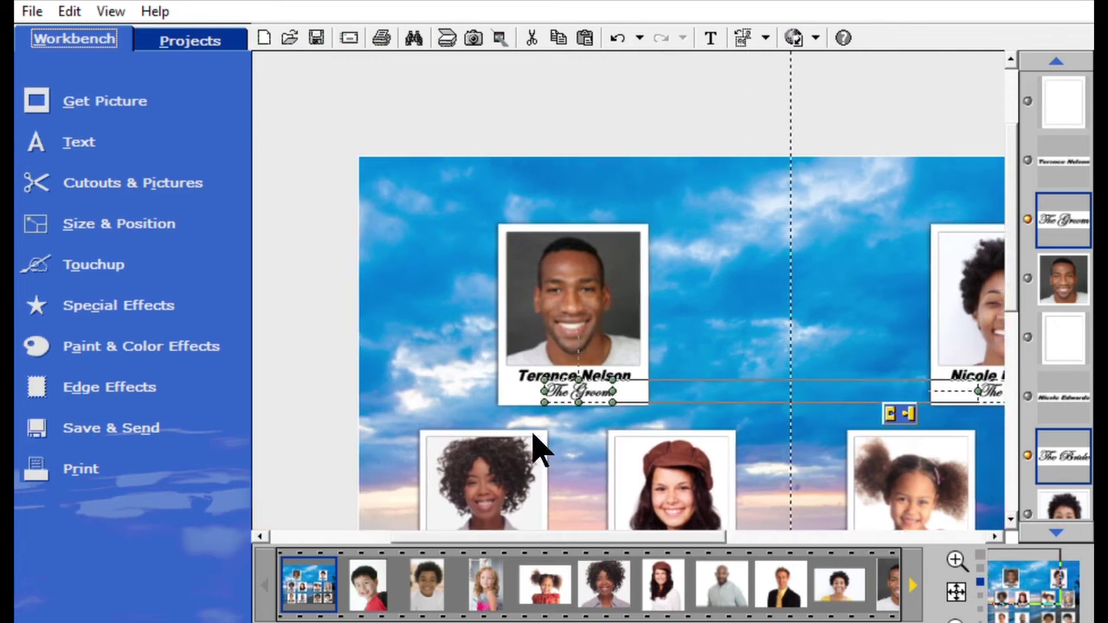
scroll(537, 441, "up", 2)
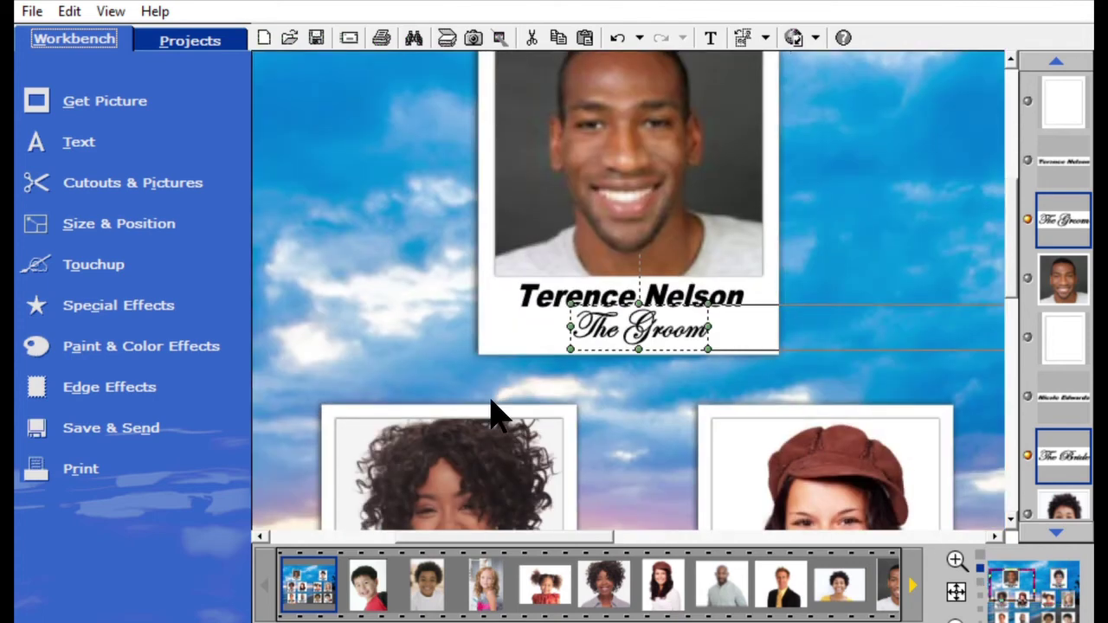
left_click(831, 217)
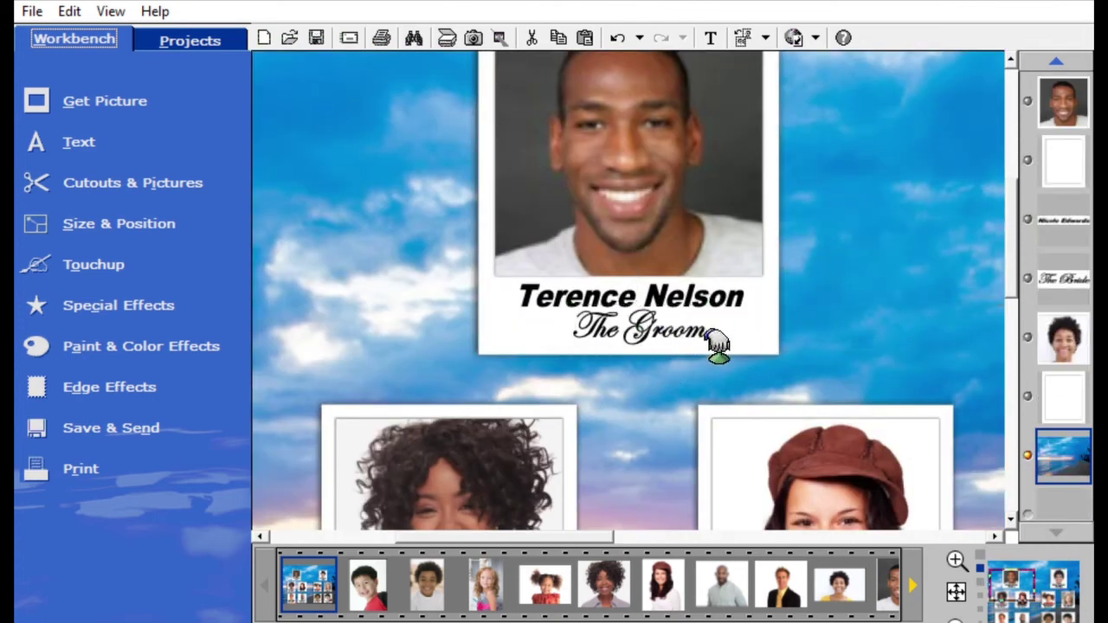
left_click(675, 327)
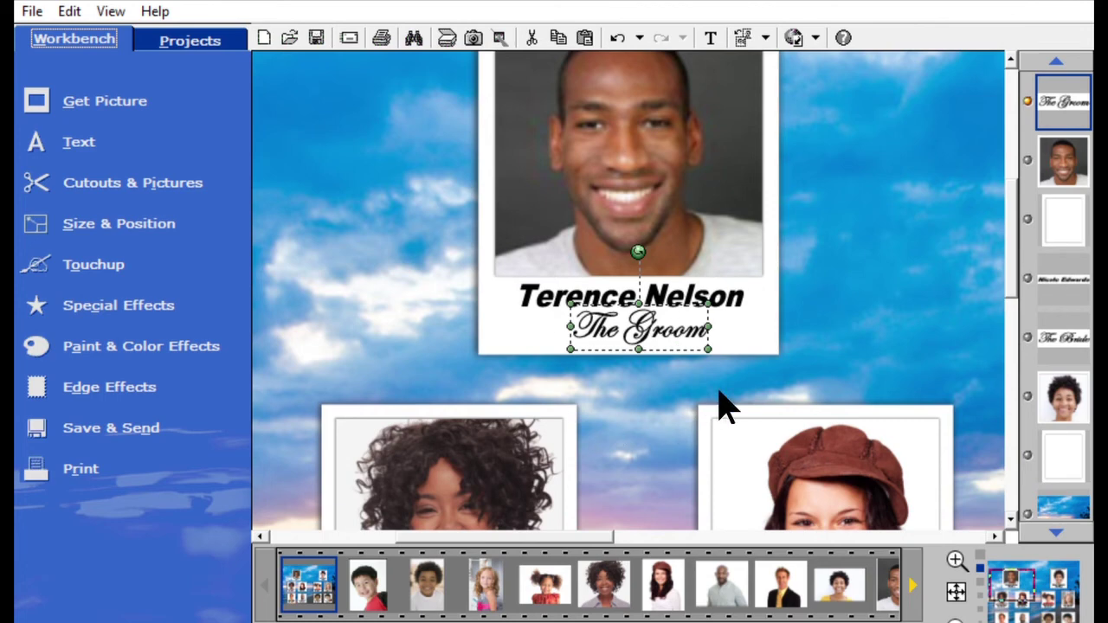
left_click(673, 336)
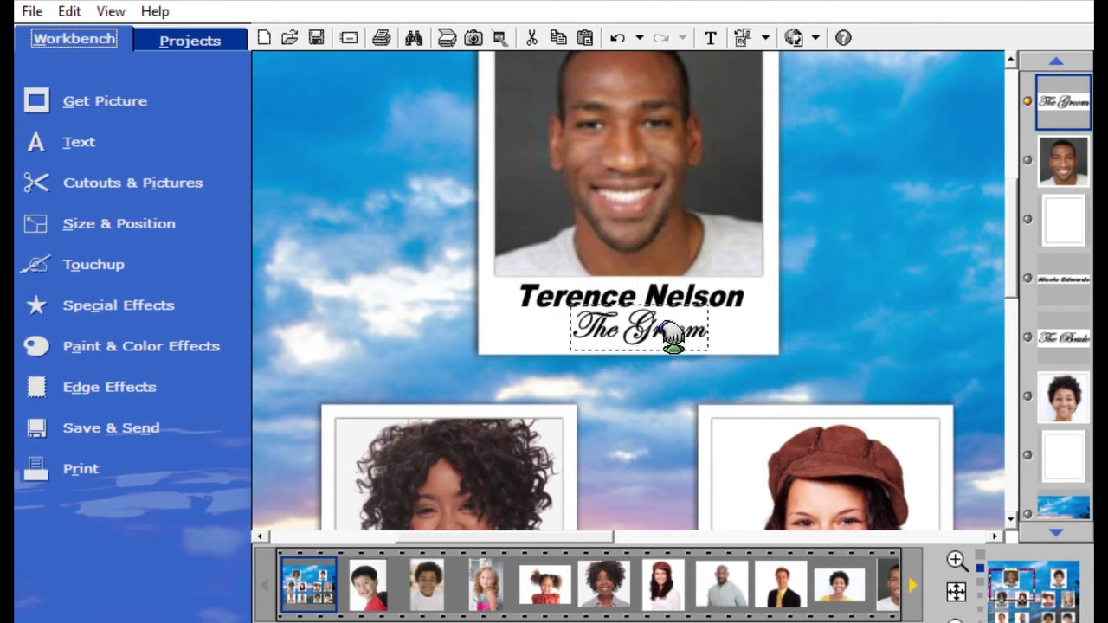
left_click_drag(672, 337, 666, 339)
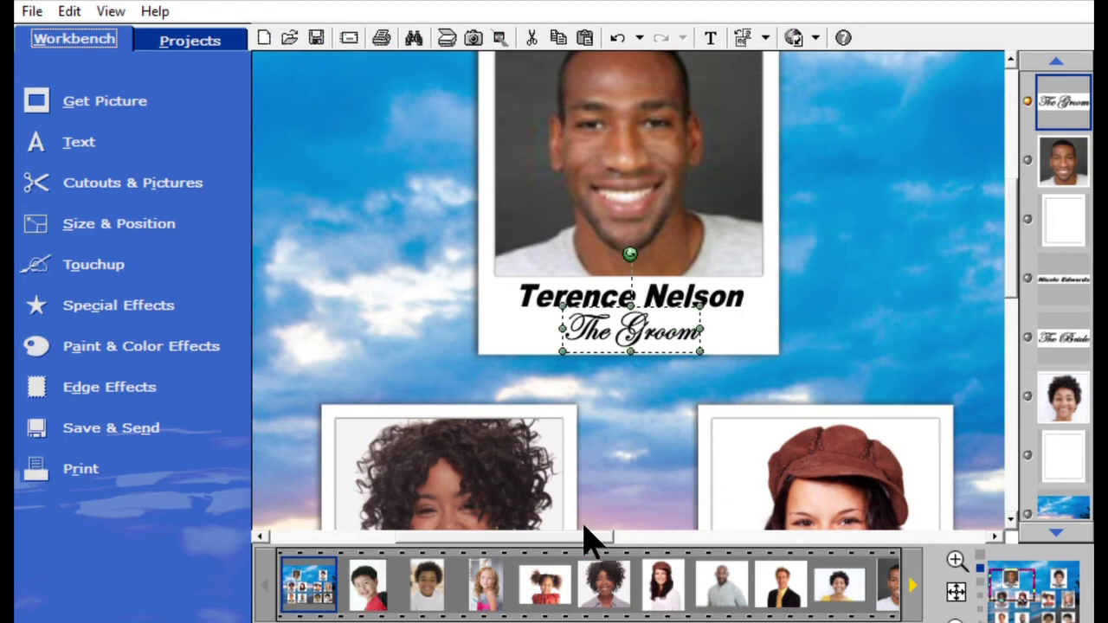
left_click_drag(571, 533, 836, 539)
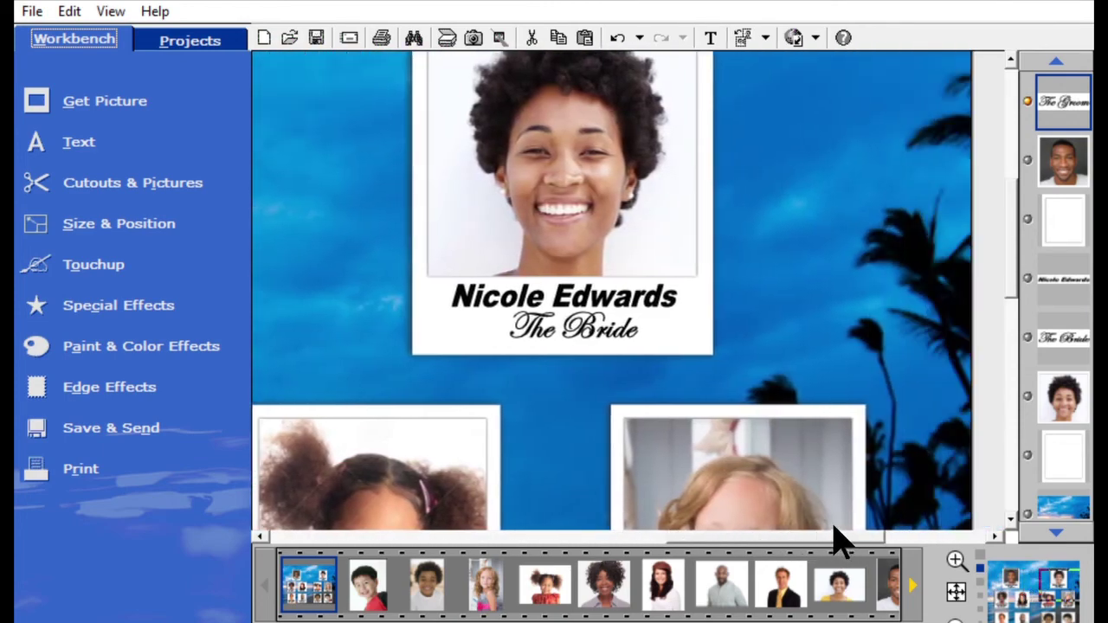
left_click(611, 327)
left_click_drag(573, 327, 567, 337)
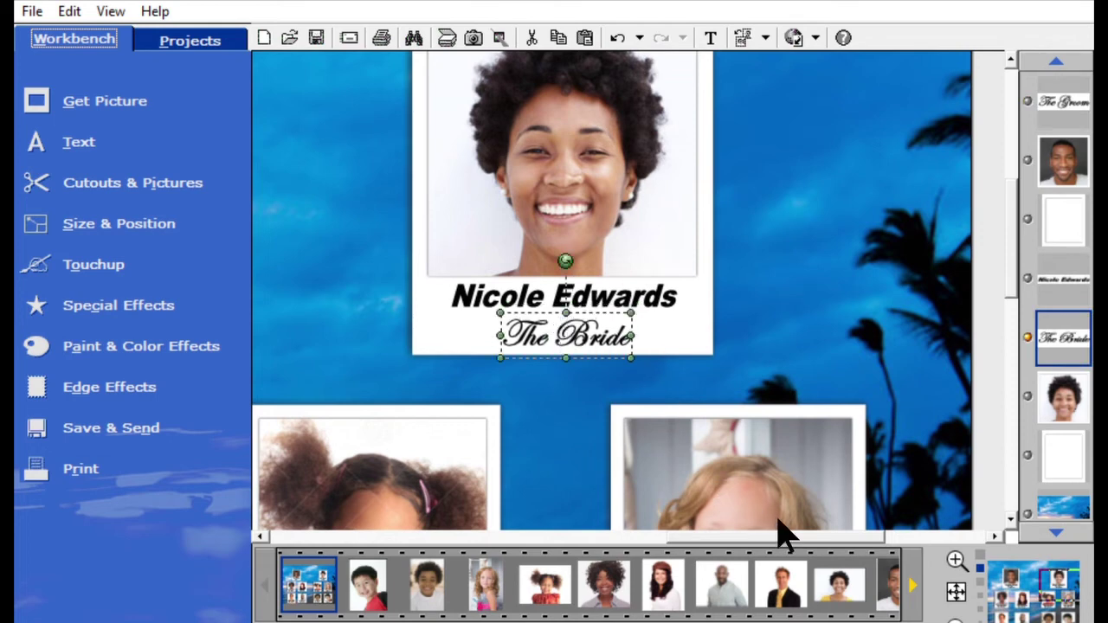
left_click_drag(781, 533, 668, 526)
- Scroll down and left across the spread to view the bride's card and the lower polaroids
scroll(631, 450, "down", 2)
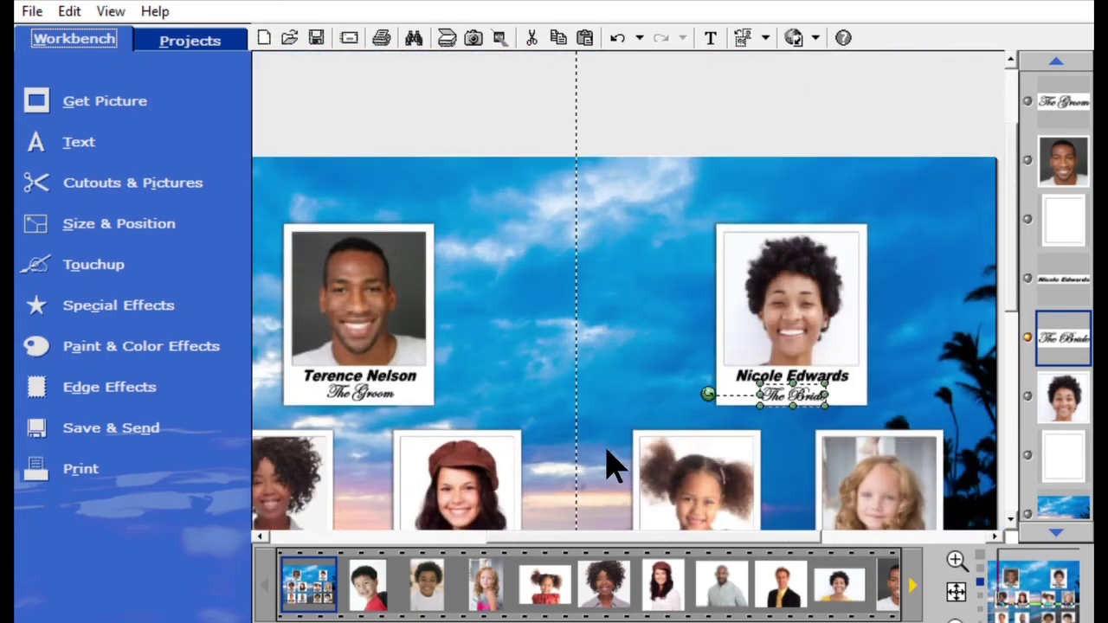
scroll(1017, 262, "down", 3)
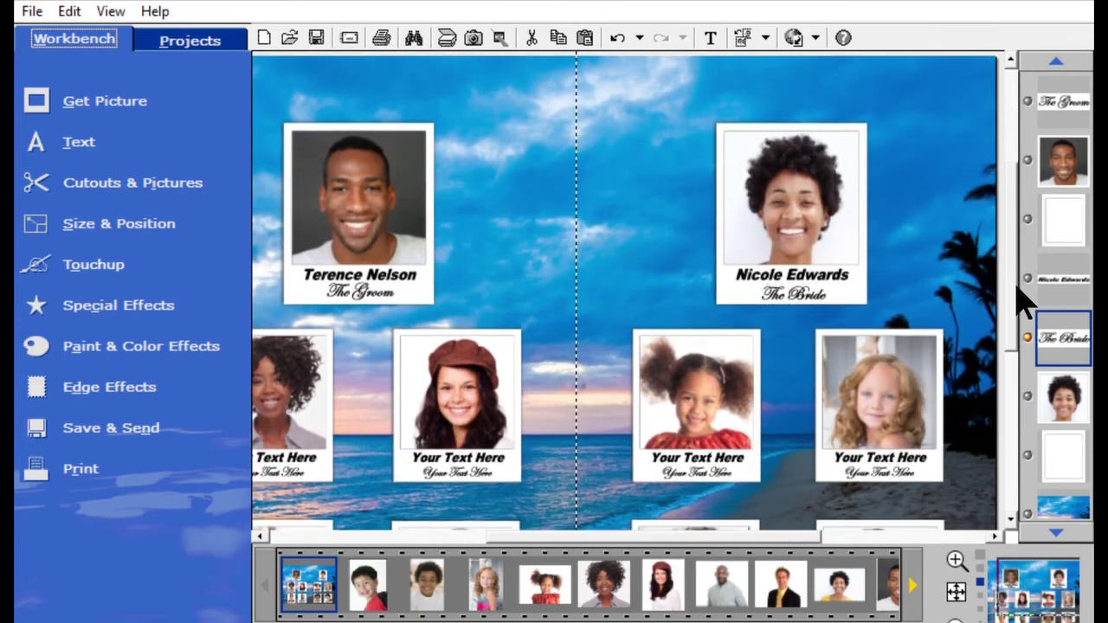
scroll(643, 536, "left", 4)
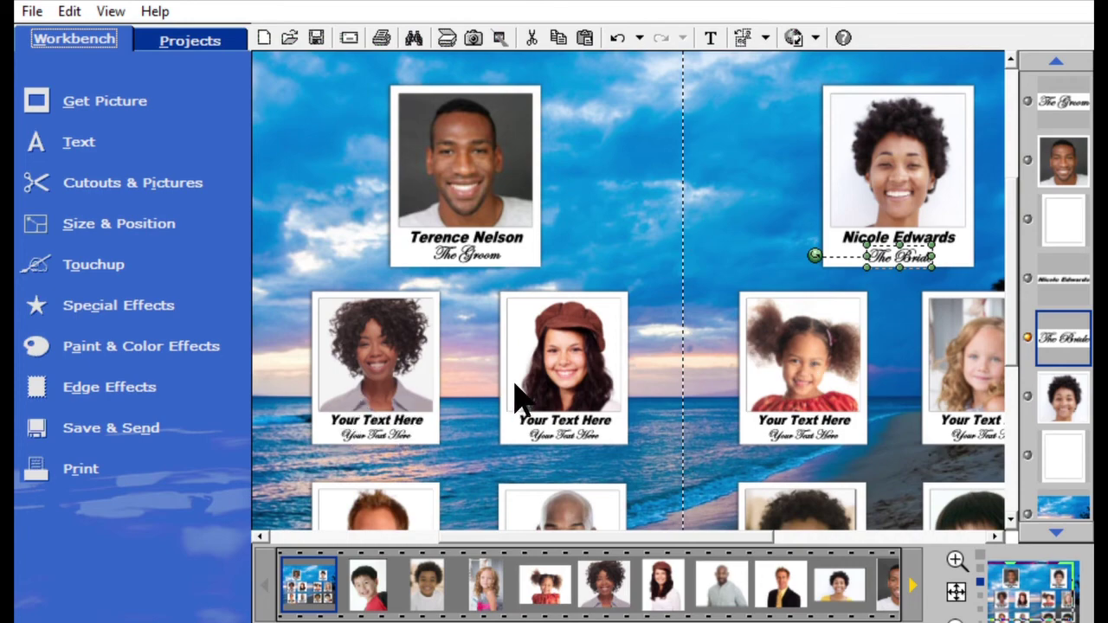
scroll(692, 424, "down", 2)
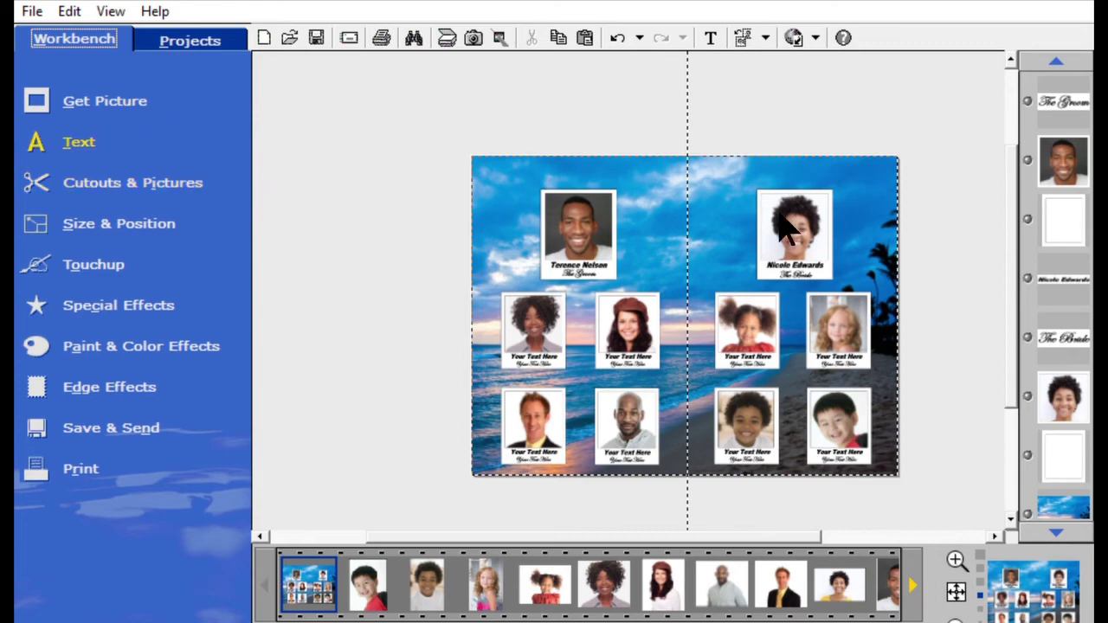
- Add 'The Bridal Party' in Edwardian Script ITC, centred at the page top and slightly widened
left_click(80, 130)
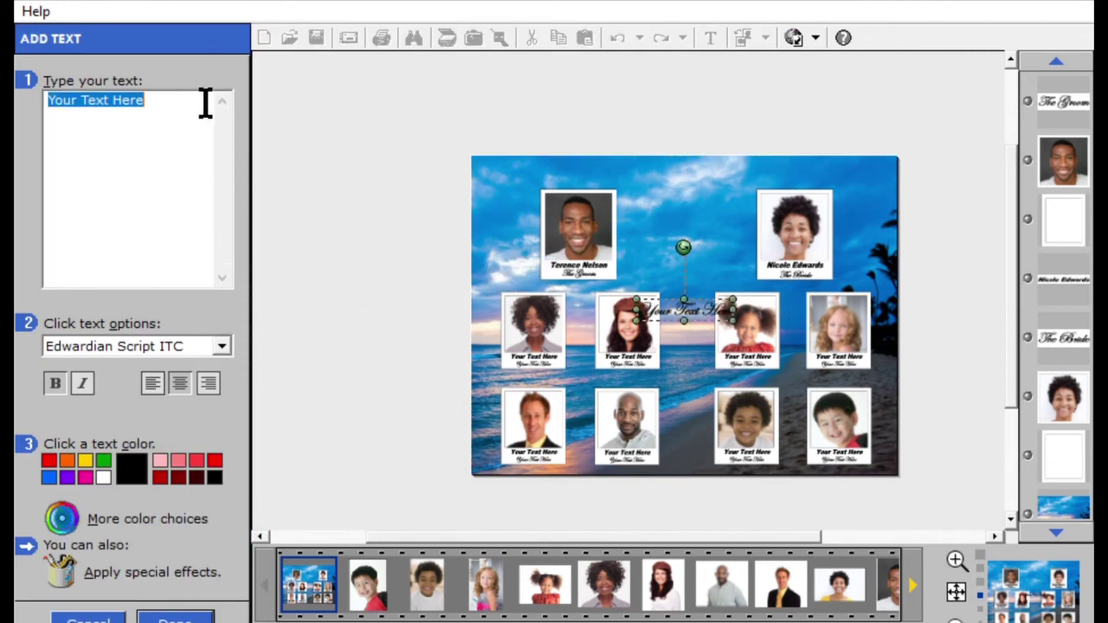
type("T")
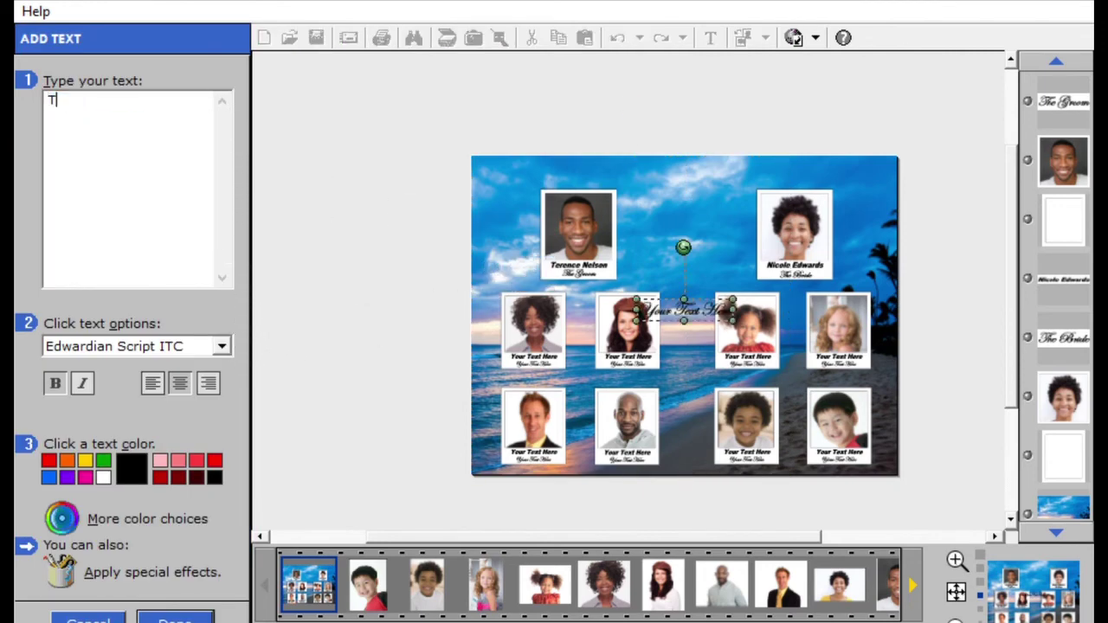
type("he Br")
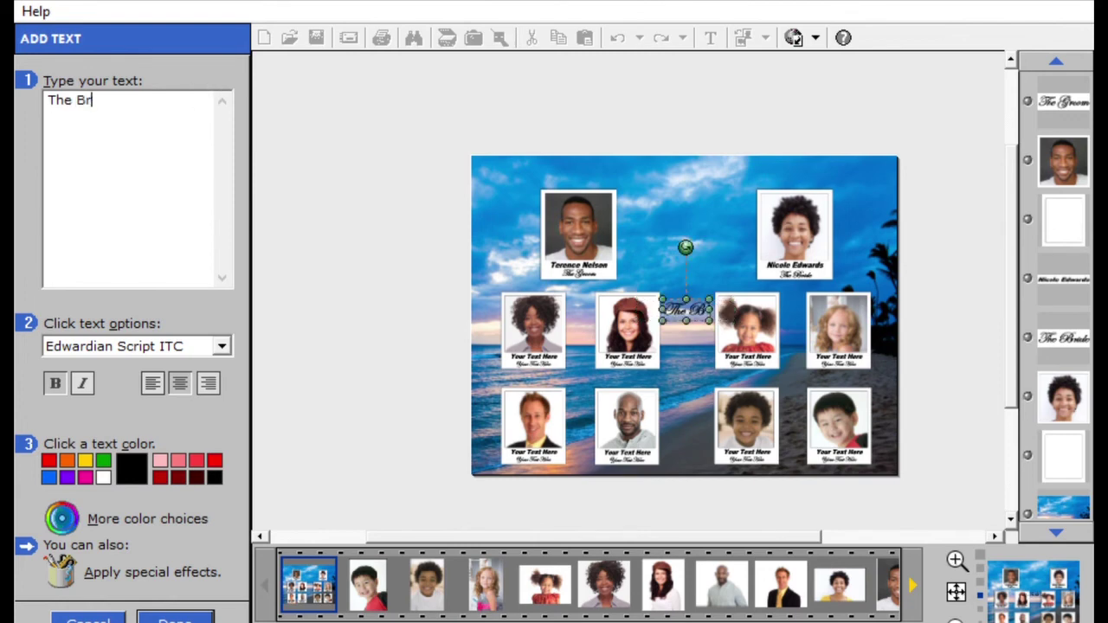
type("idal P")
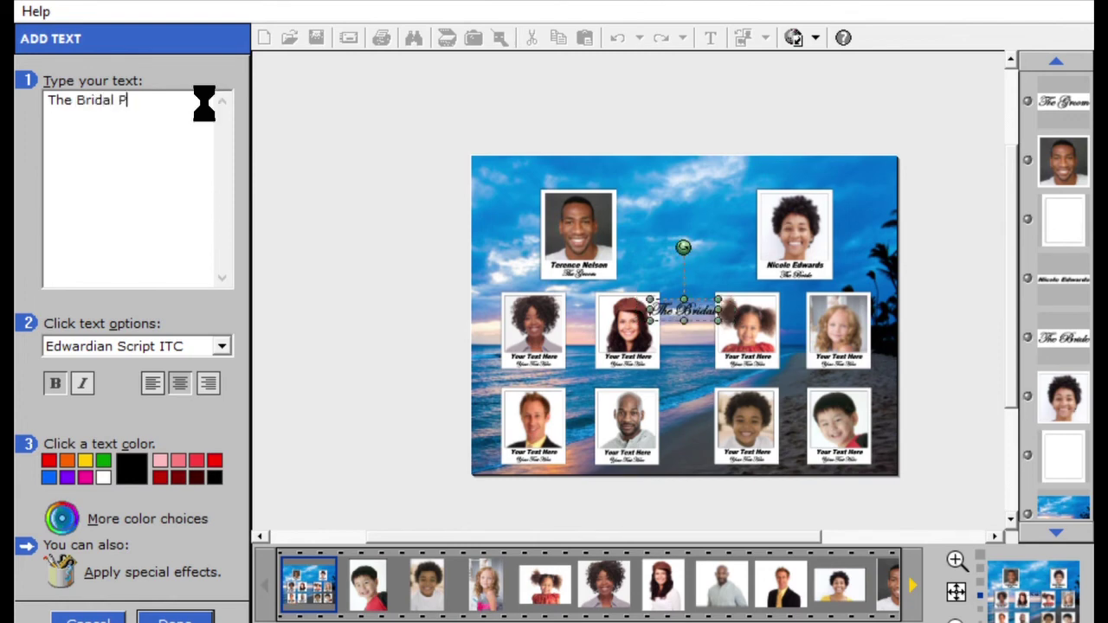
type("arty")
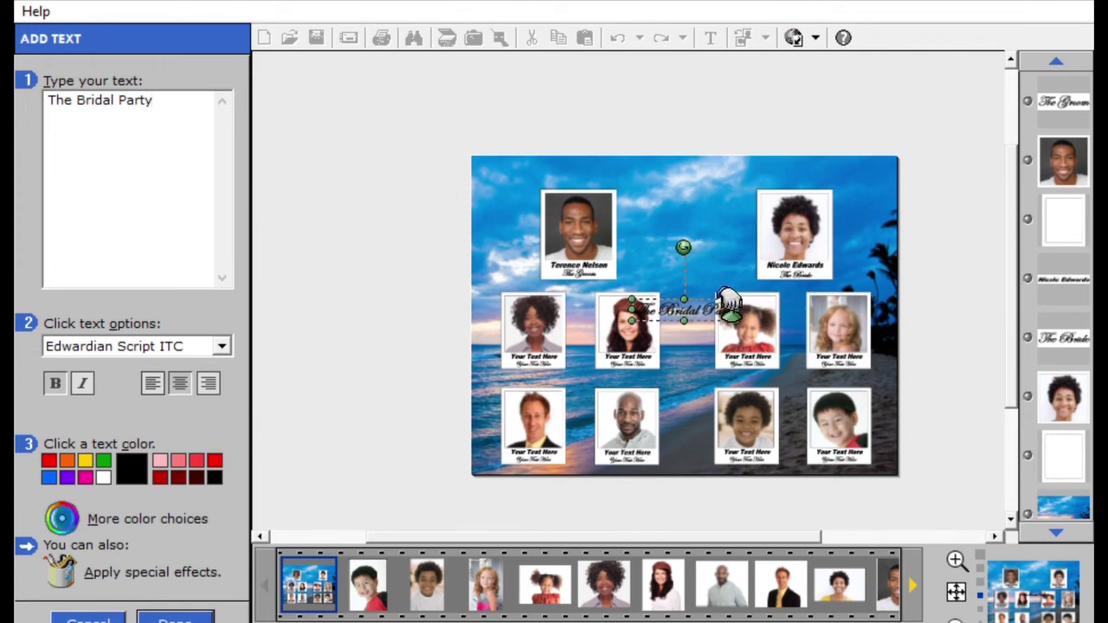
left_click_drag(732, 312, 774, 205)
left_click_drag(627, 178, 623, 196)
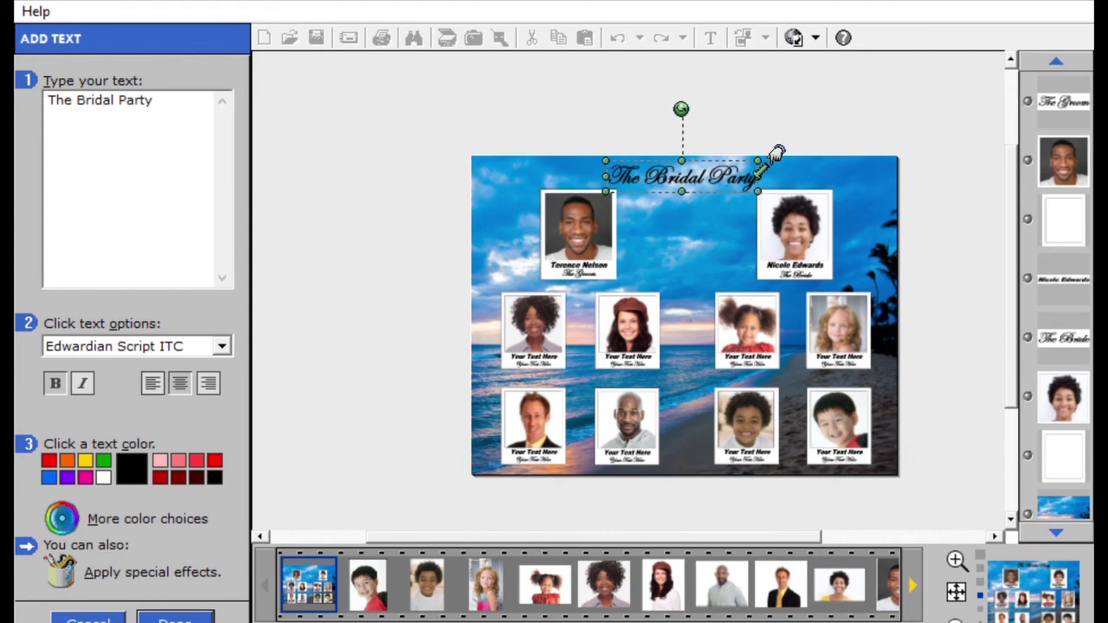
left_click_drag(776, 153, 780, 152)
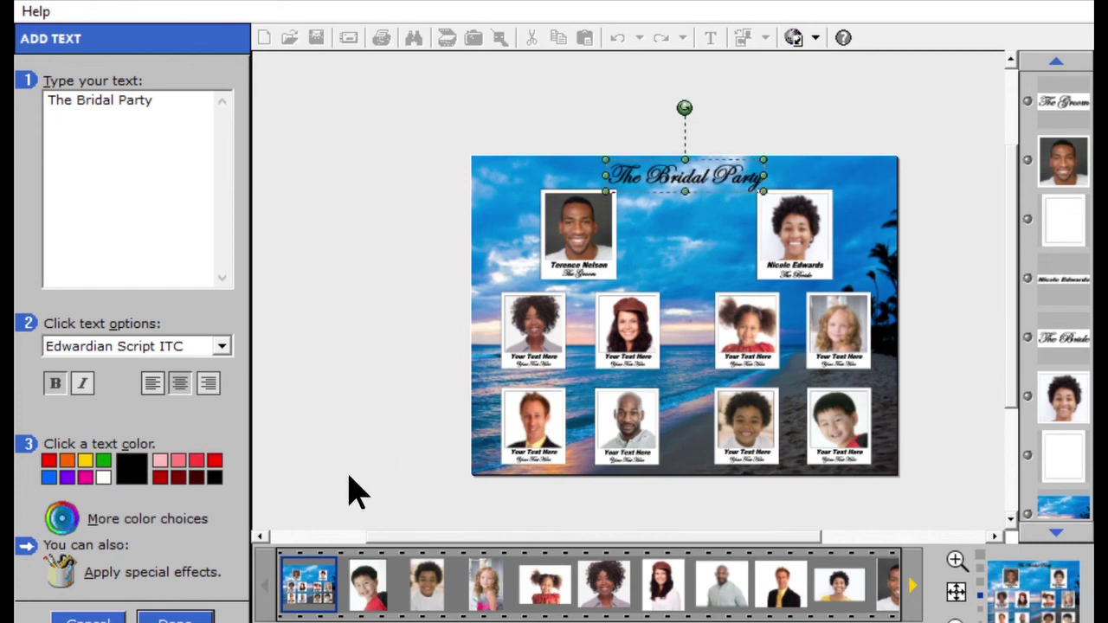
scroll(898, 238, "up", 2)
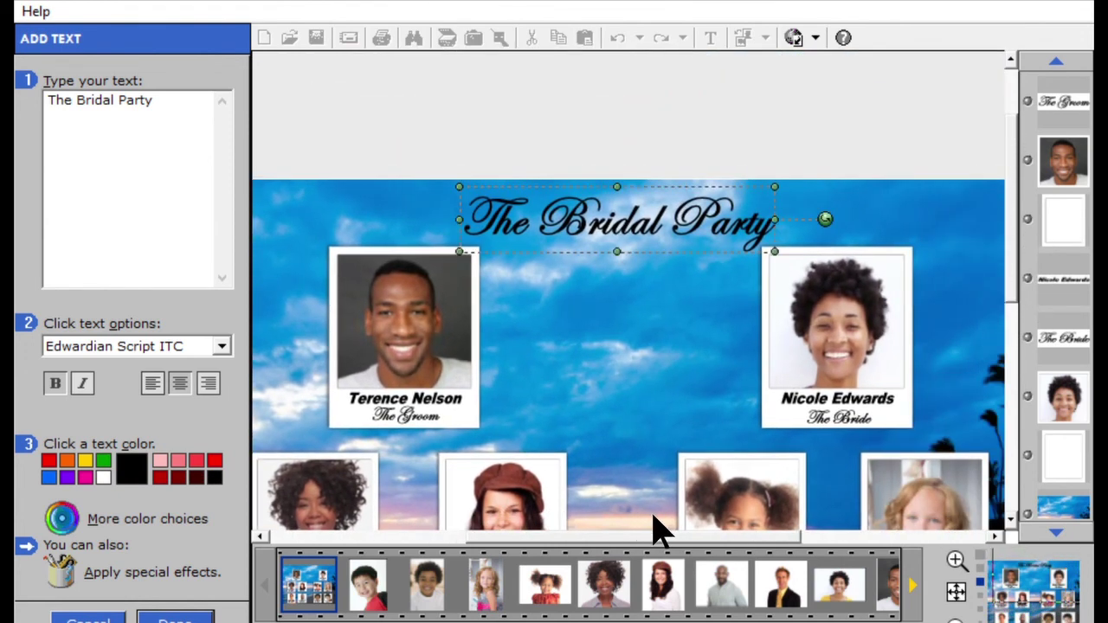
- Give the title's letters a solid white highlighted edge with width -7
left_click(70, 563)
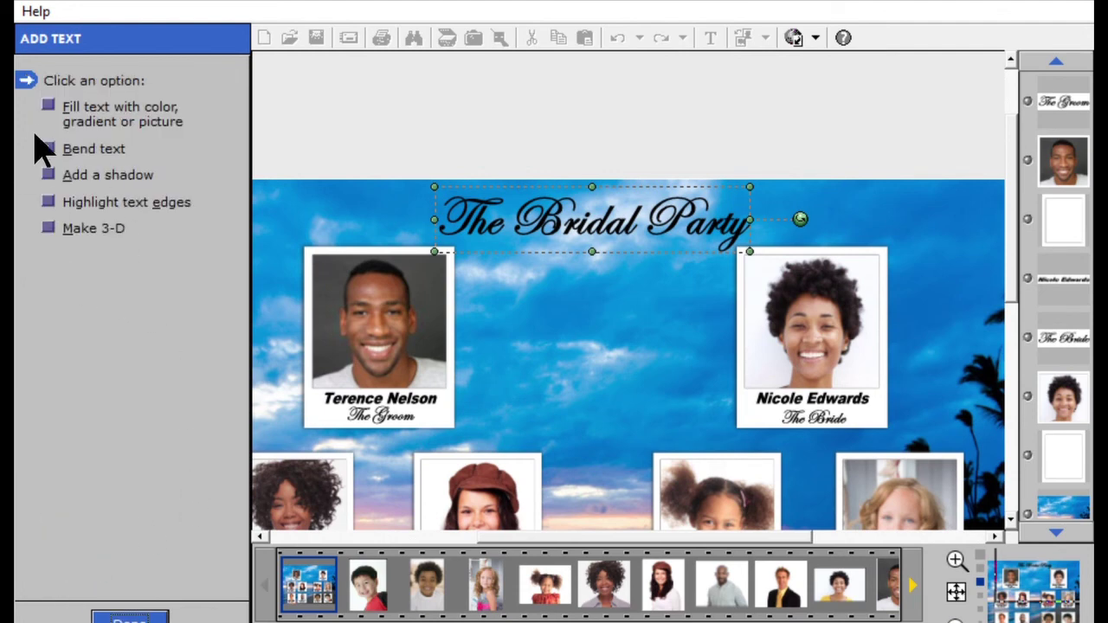
left_click(52, 201)
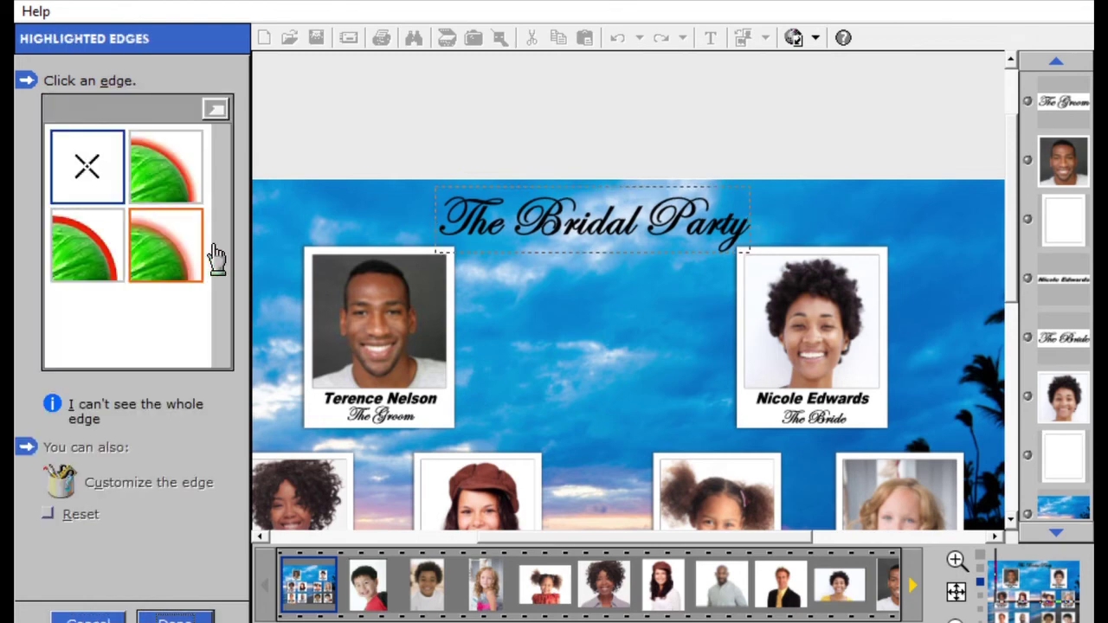
left_click(95, 242)
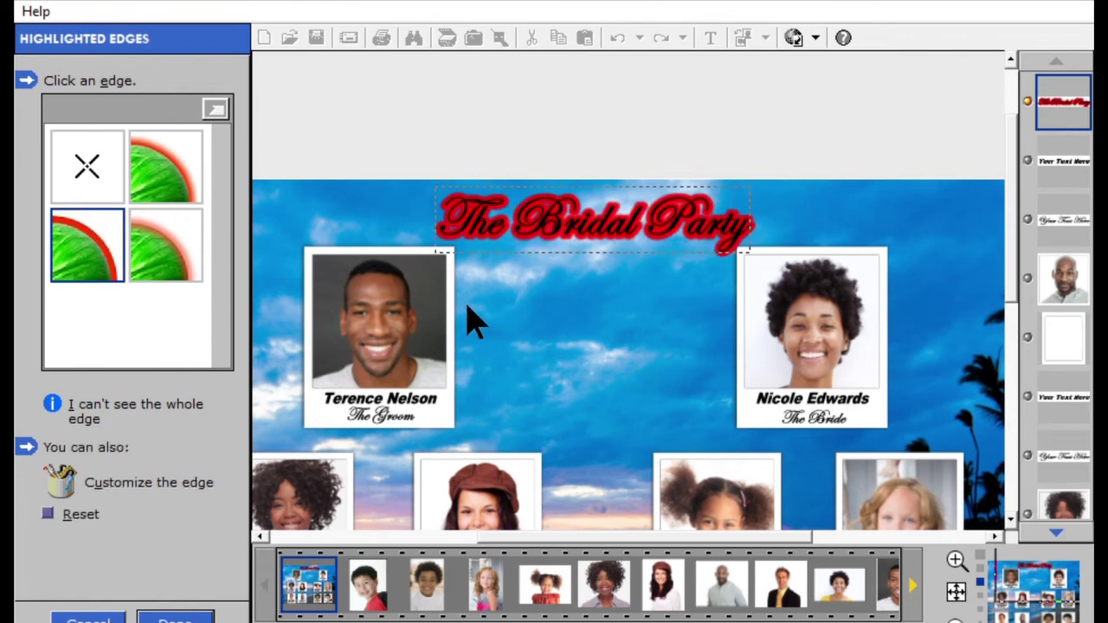
left_click(78, 478)
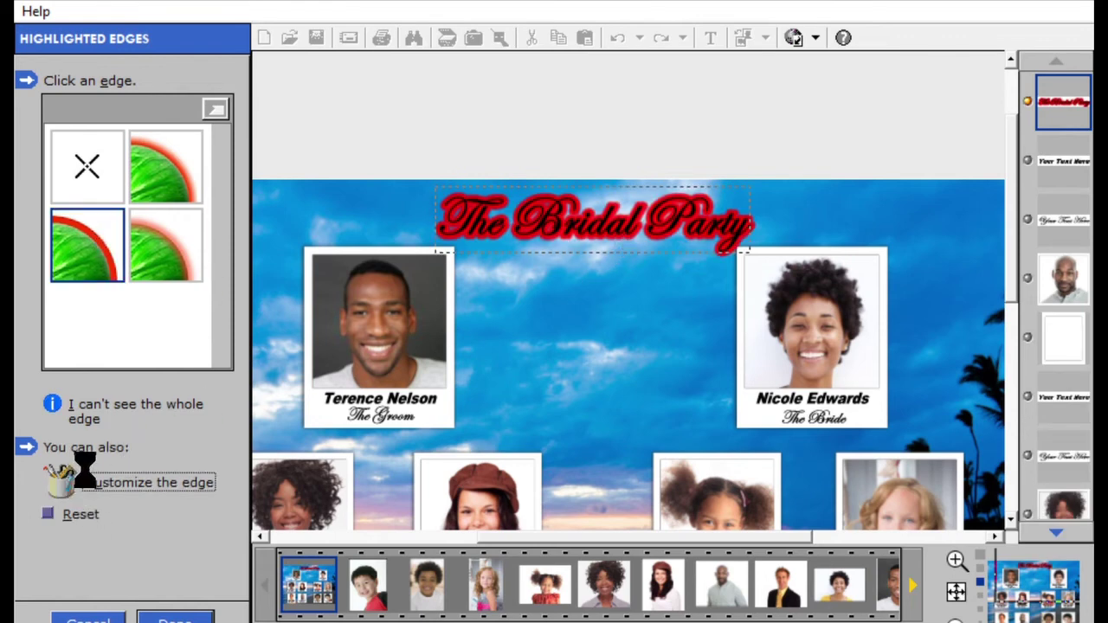
left_click(104, 112)
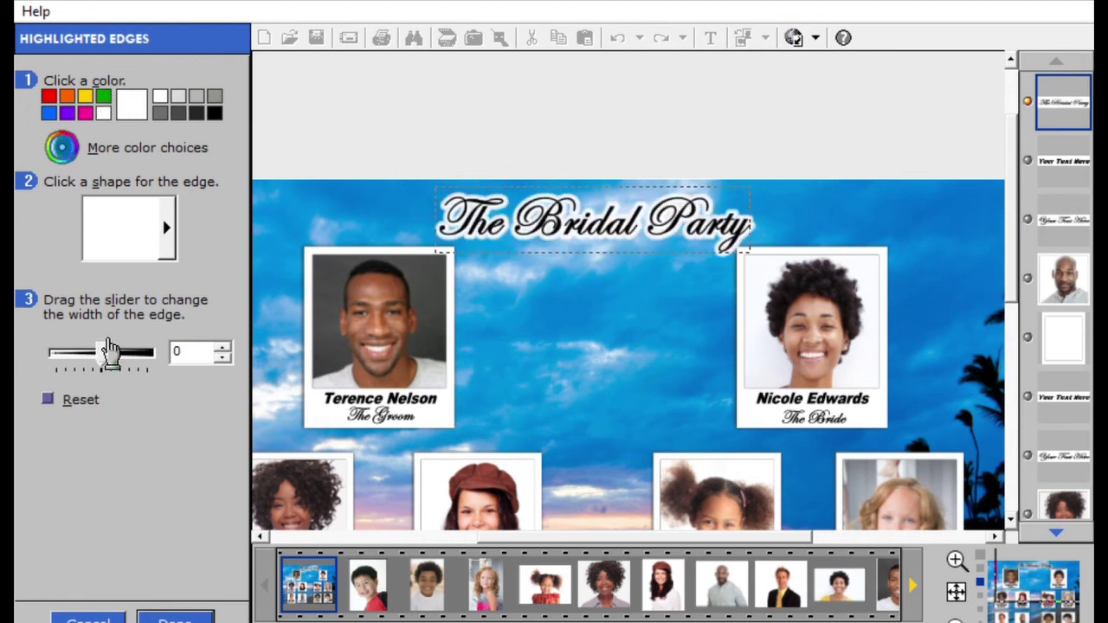
left_click_drag(112, 351, 89, 351)
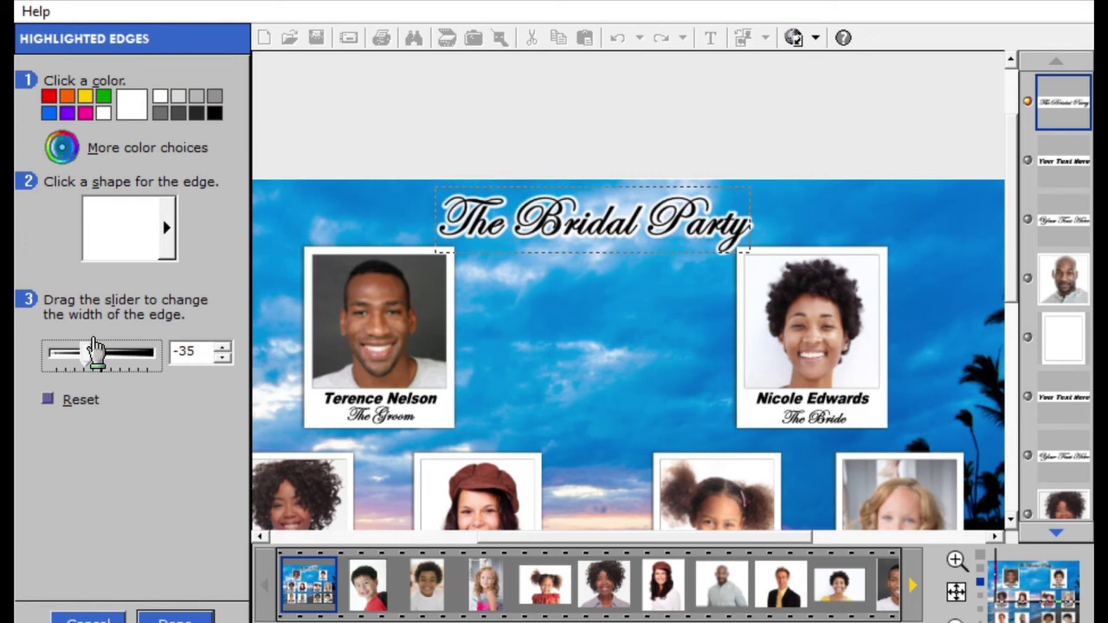
left_click_drag(95, 351, 109, 351)
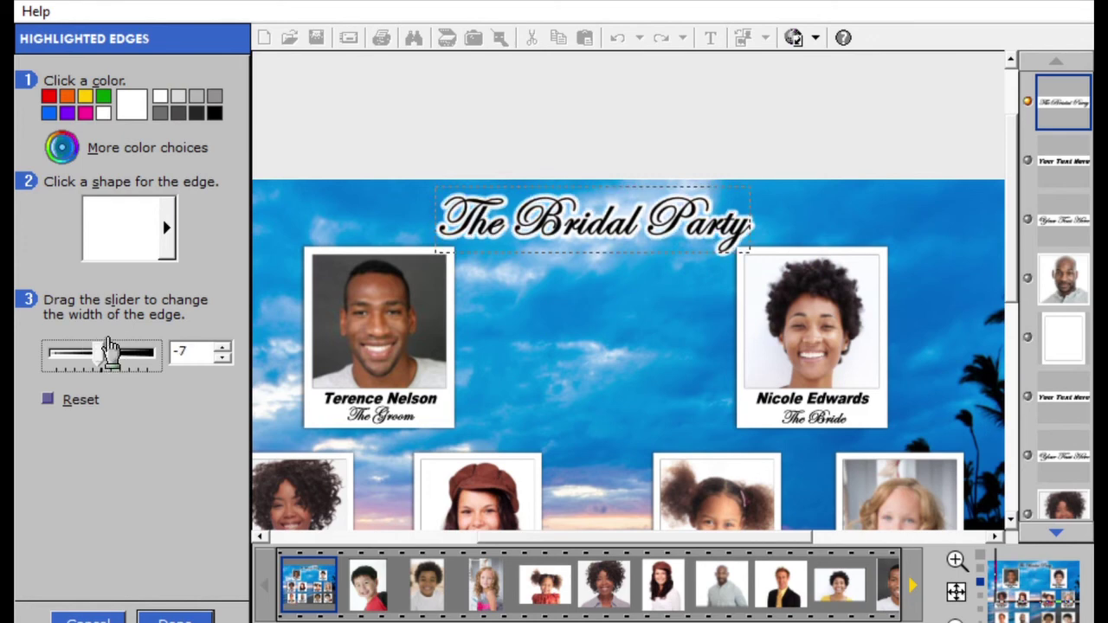
left_click(181, 616)
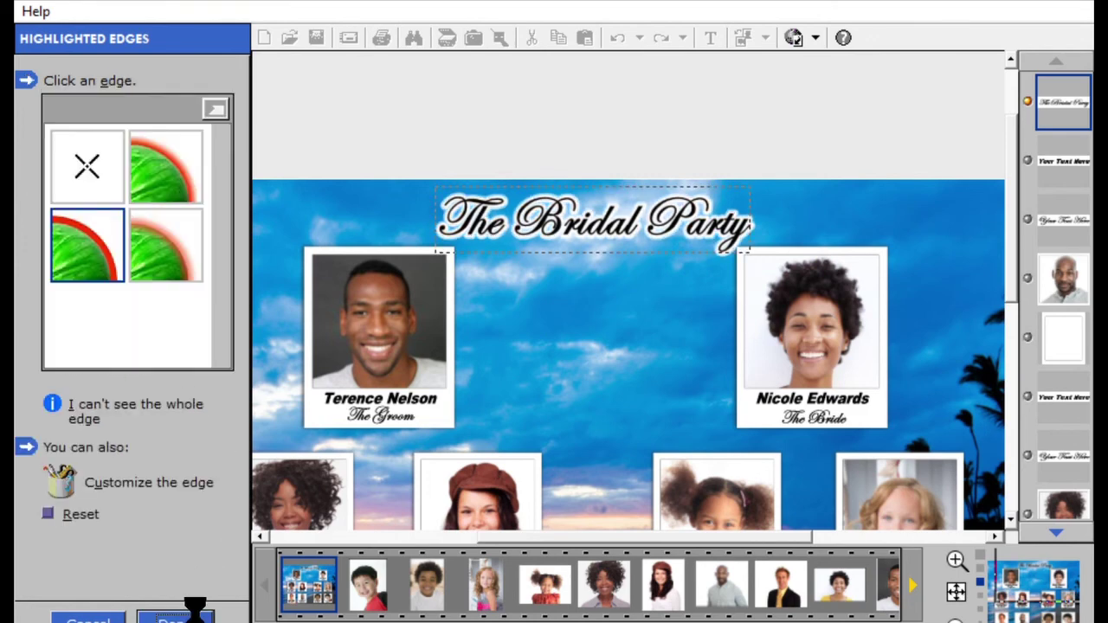
left_click(201, 616)
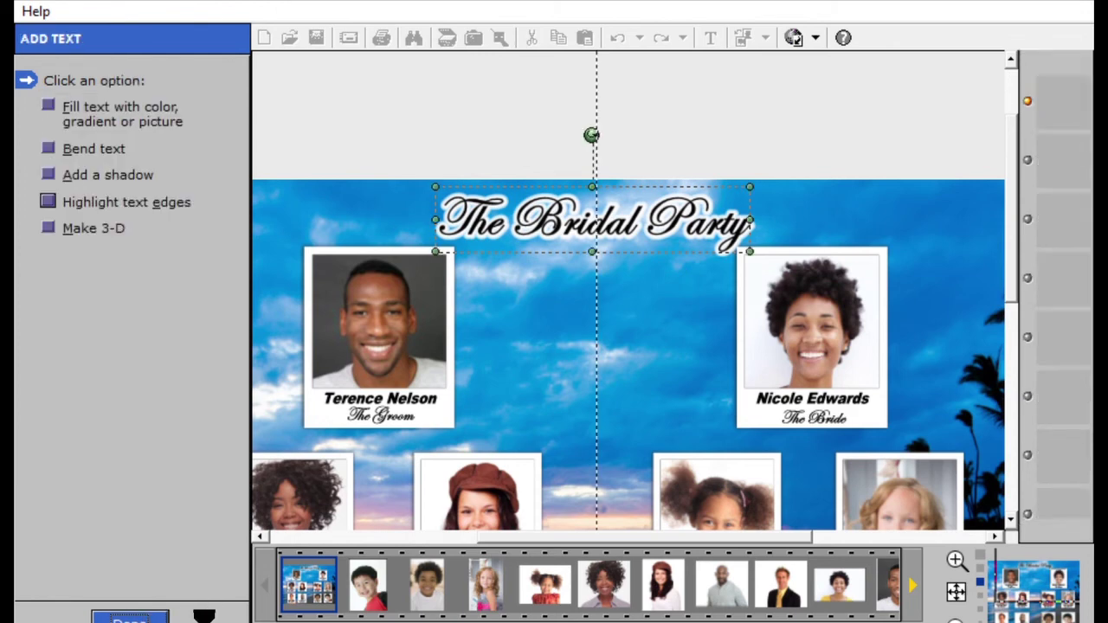
left_click(152, 611)
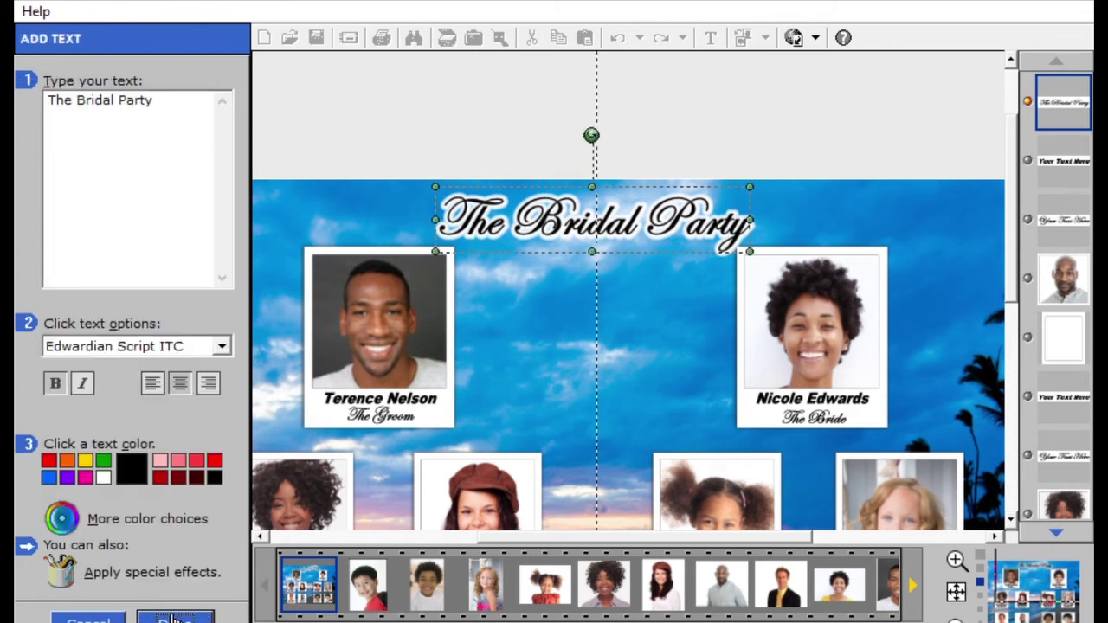
- Add a grey Drop Left shadow to the 'The Bridal Party' title
left_click(186, 615)
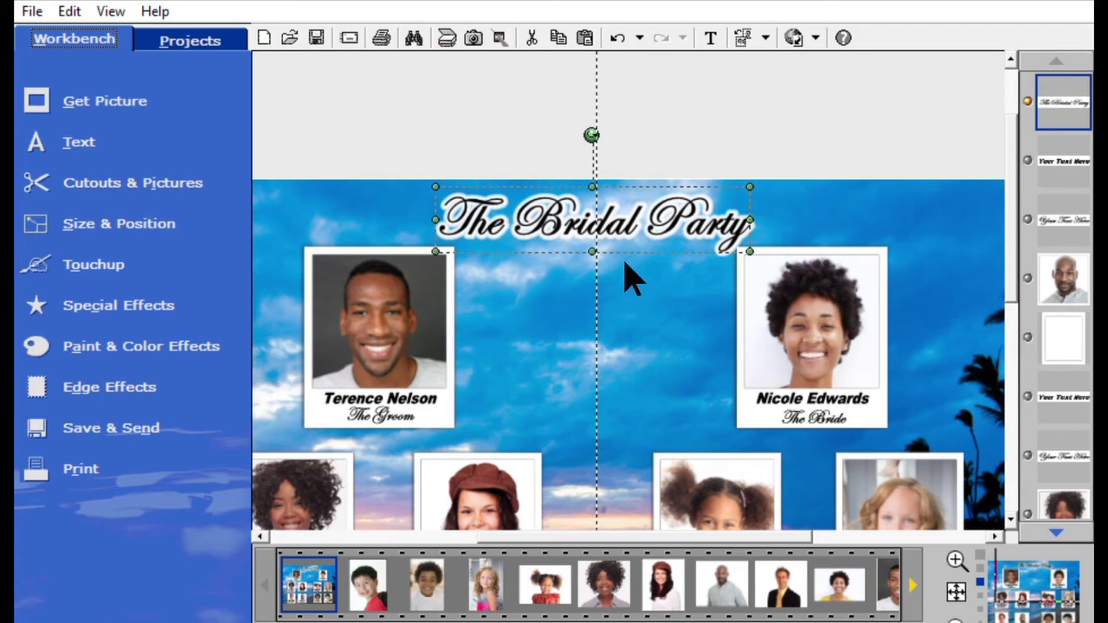
left_click(147, 294)
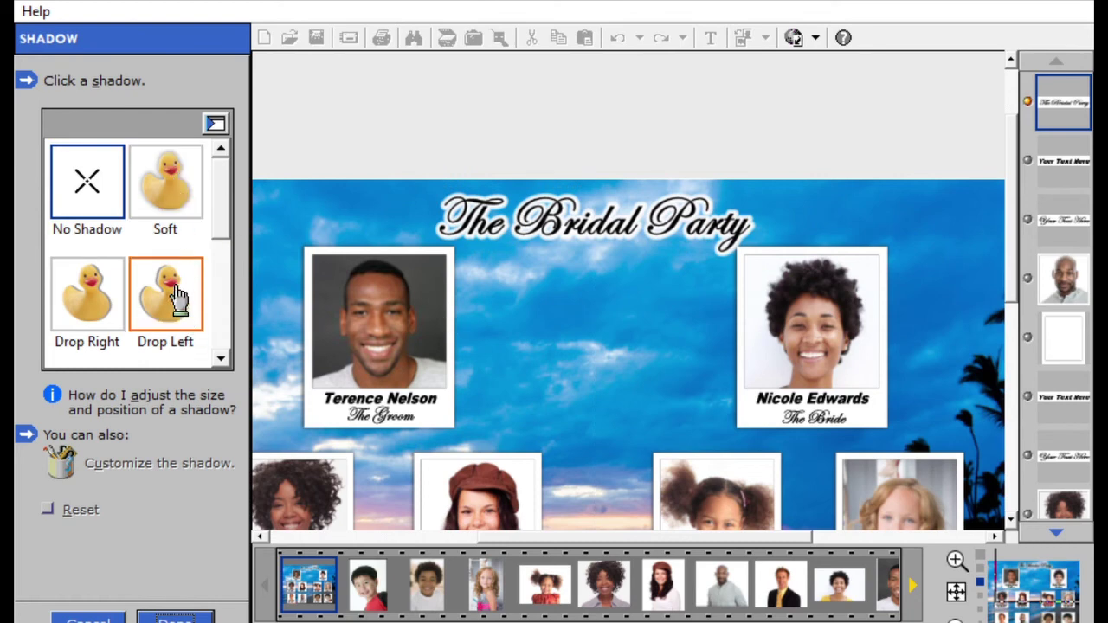
left_click(173, 277)
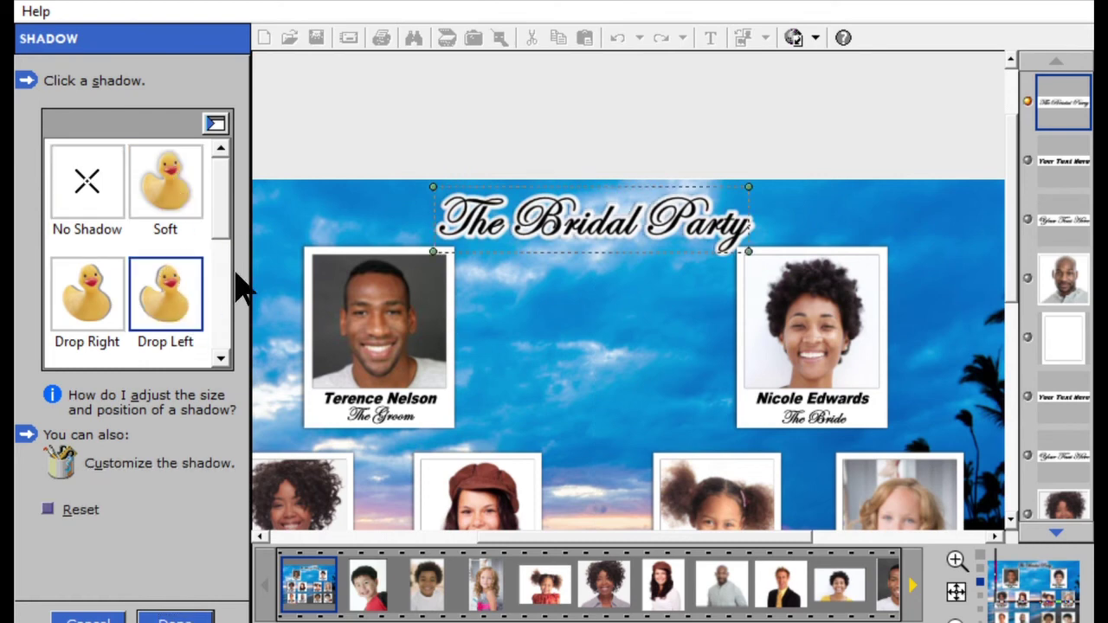
left_click(676, 229)
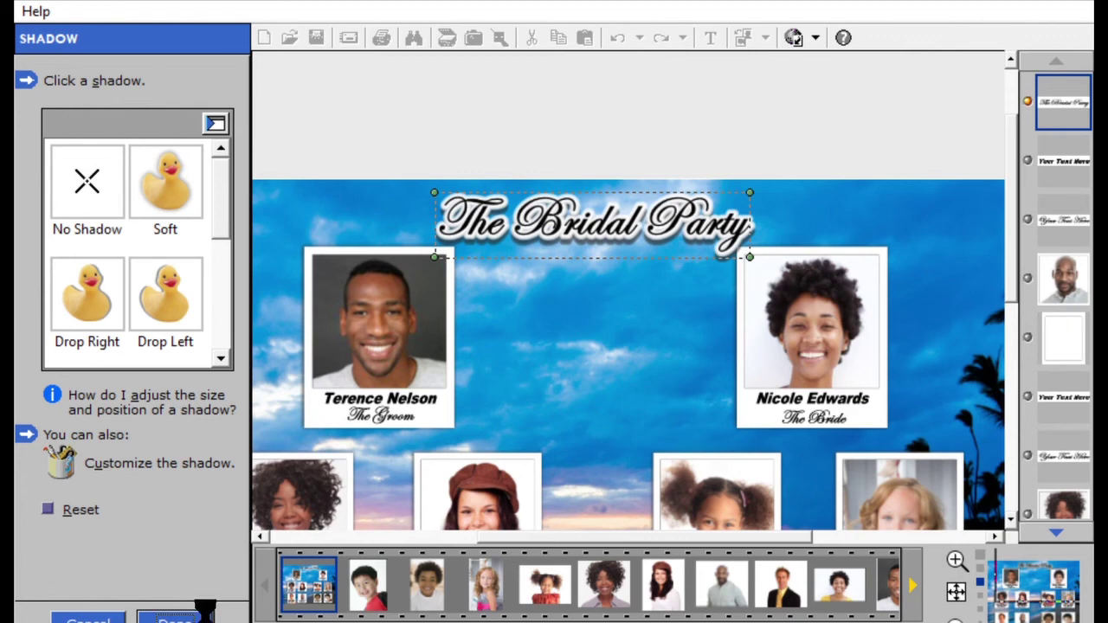
left_click(199, 606)
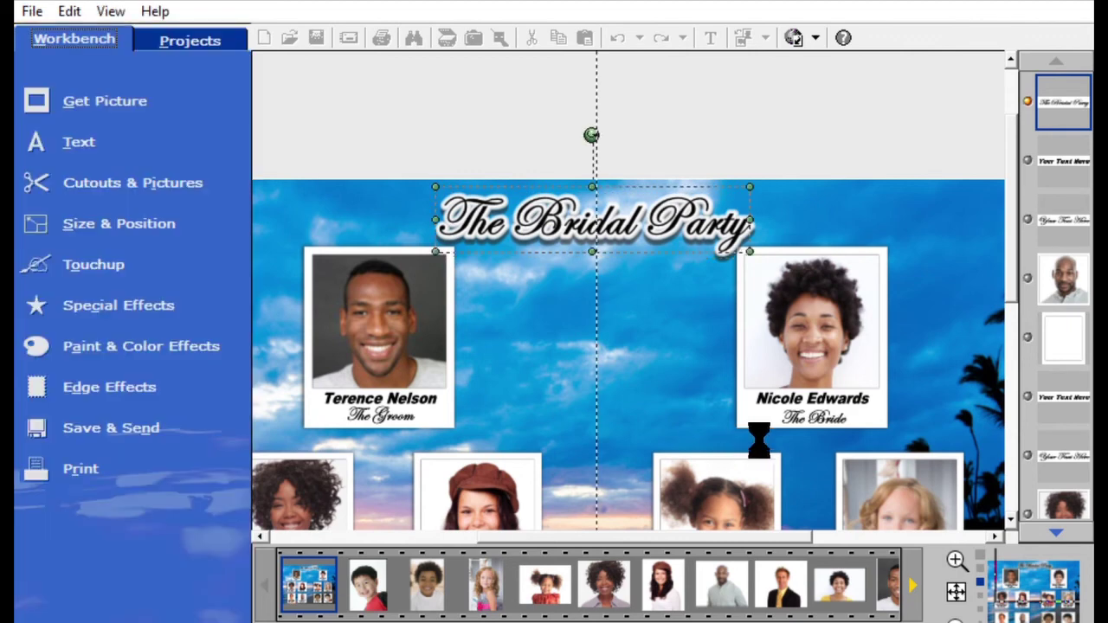
- Deselect the title, zoom out, and marquee-select the eight lower portrait frames
left_click(718, 113)
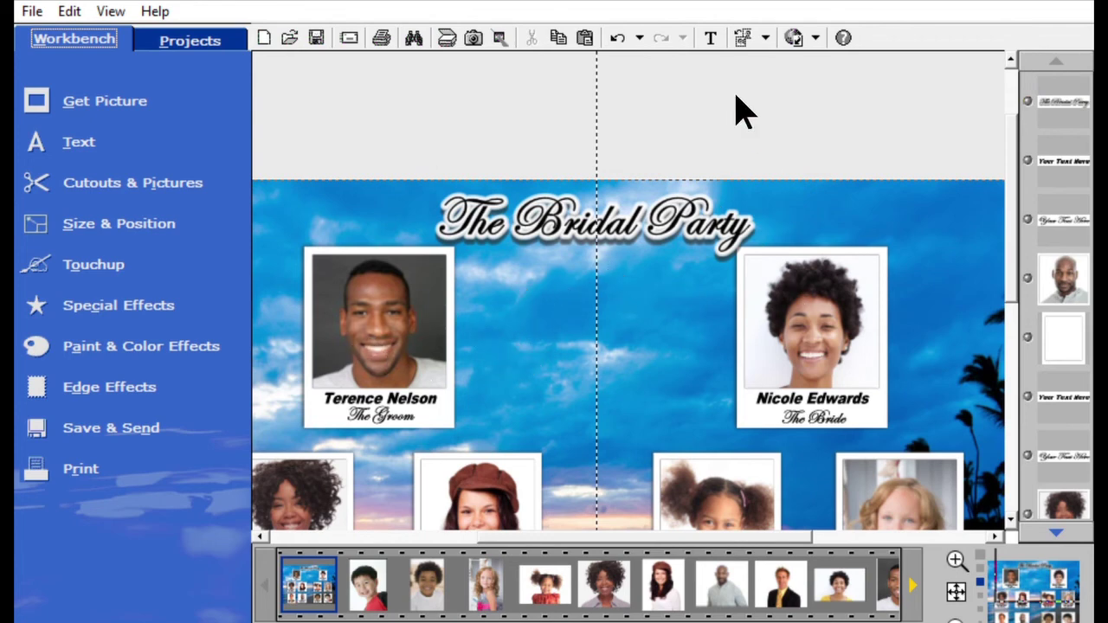
scroll(754, 110, "down", 2)
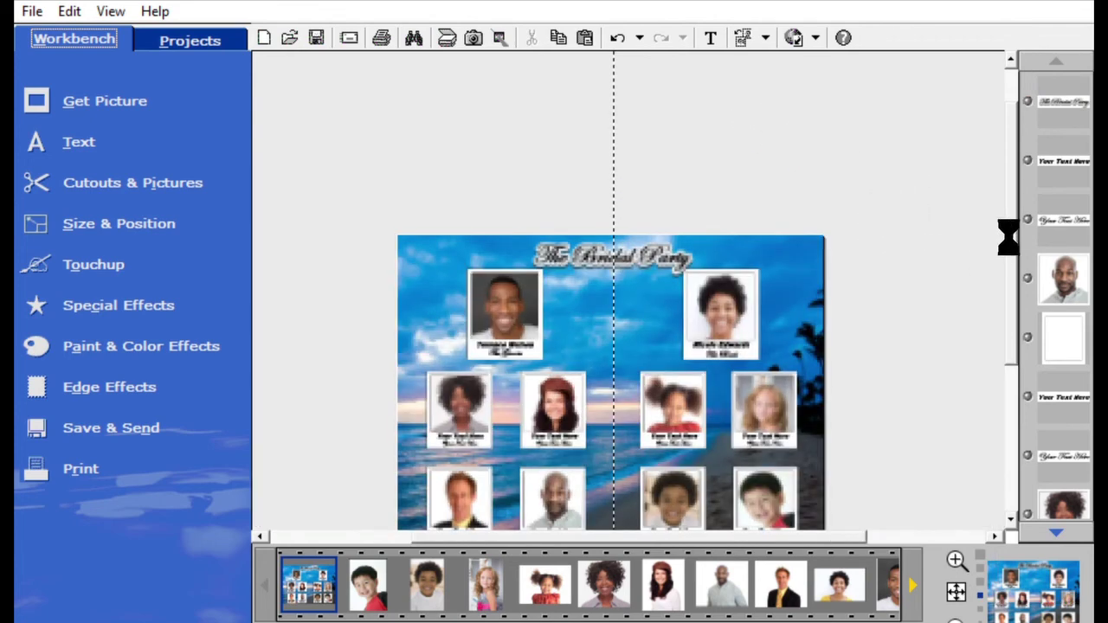
left_click_drag(1014, 210, 1018, 254)
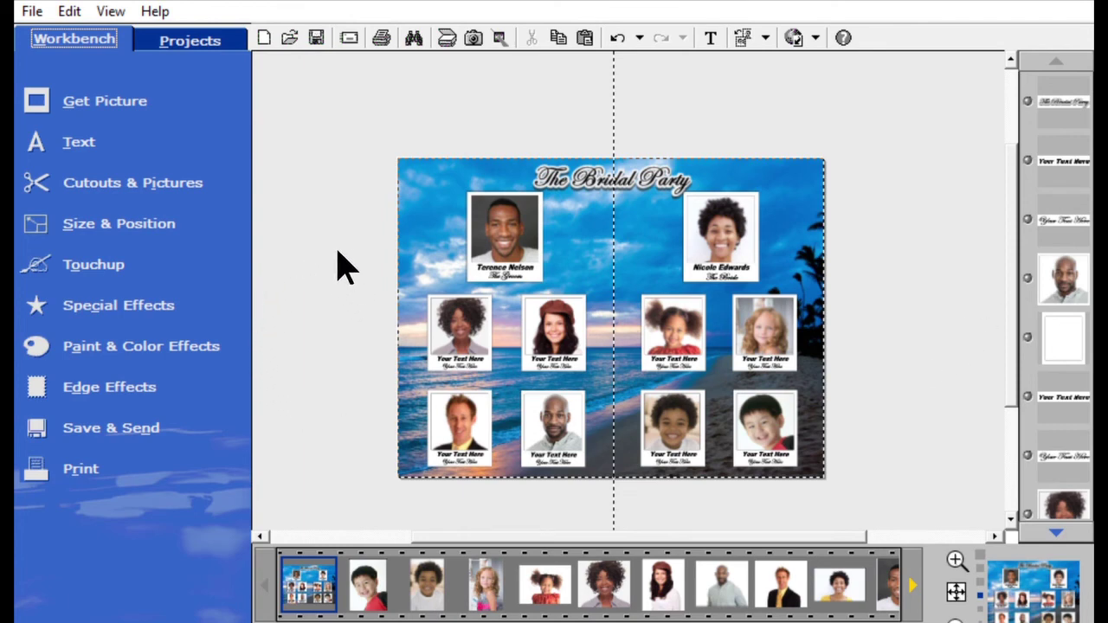
left_click_drag(338, 290, 942, 541)
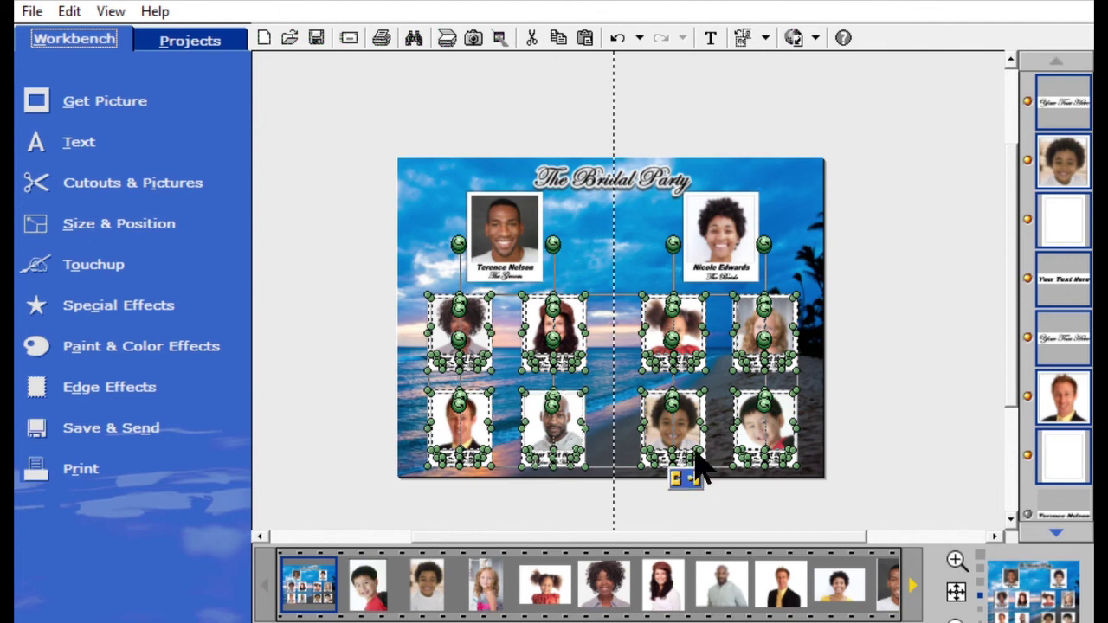
- Group the eight lower frames, undo a trial resize, and save the project
left_click(676, 479)
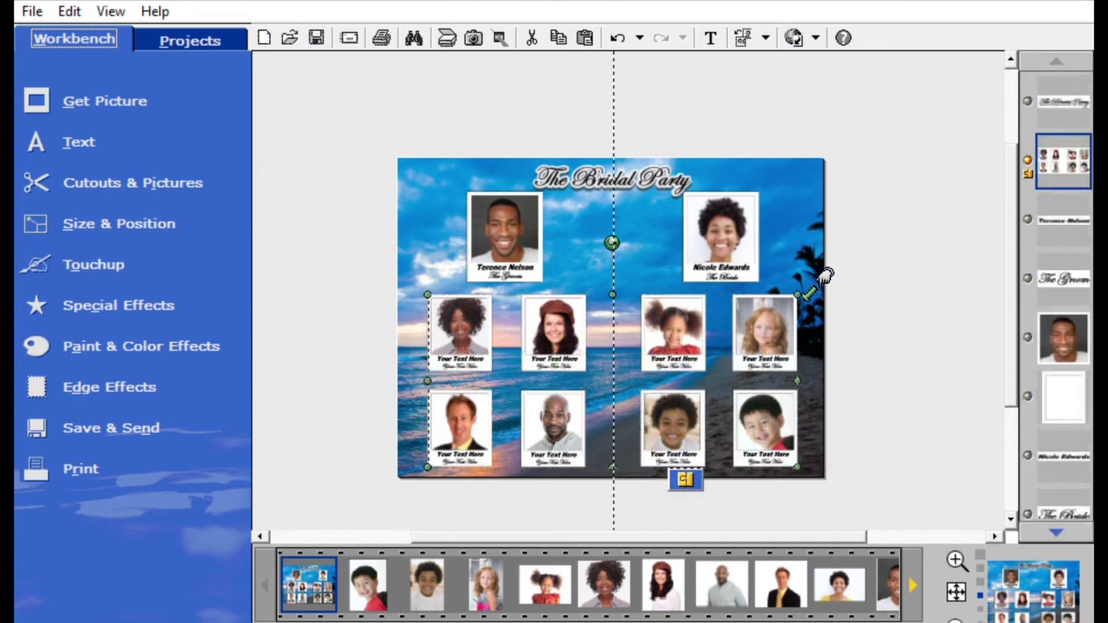
left_click_drag(801, 299, 728, 336)
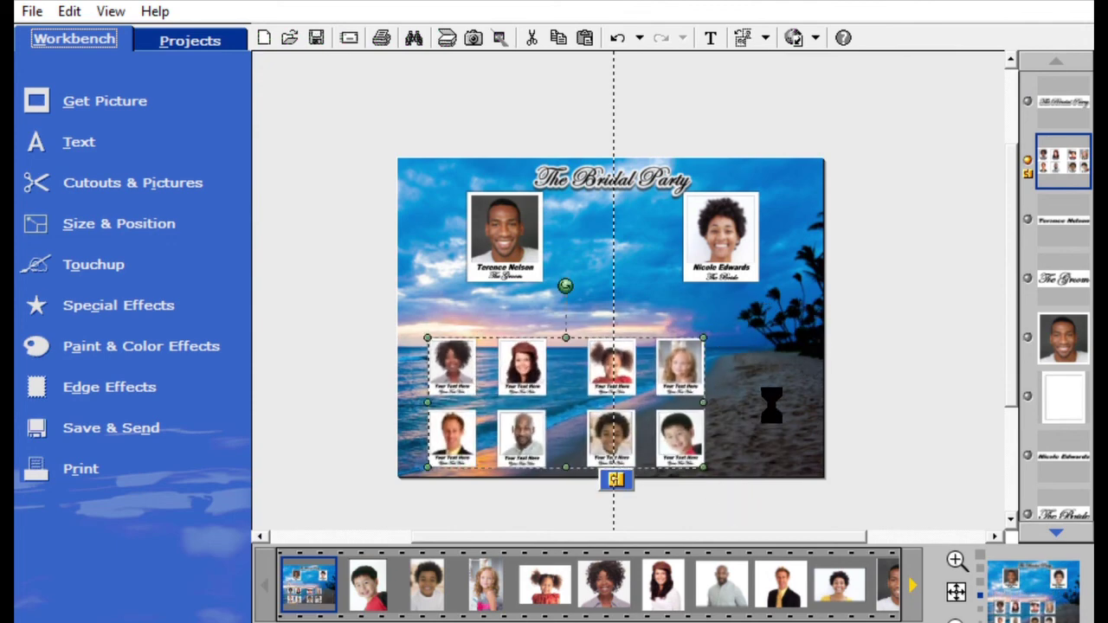
left_click(625, 35)
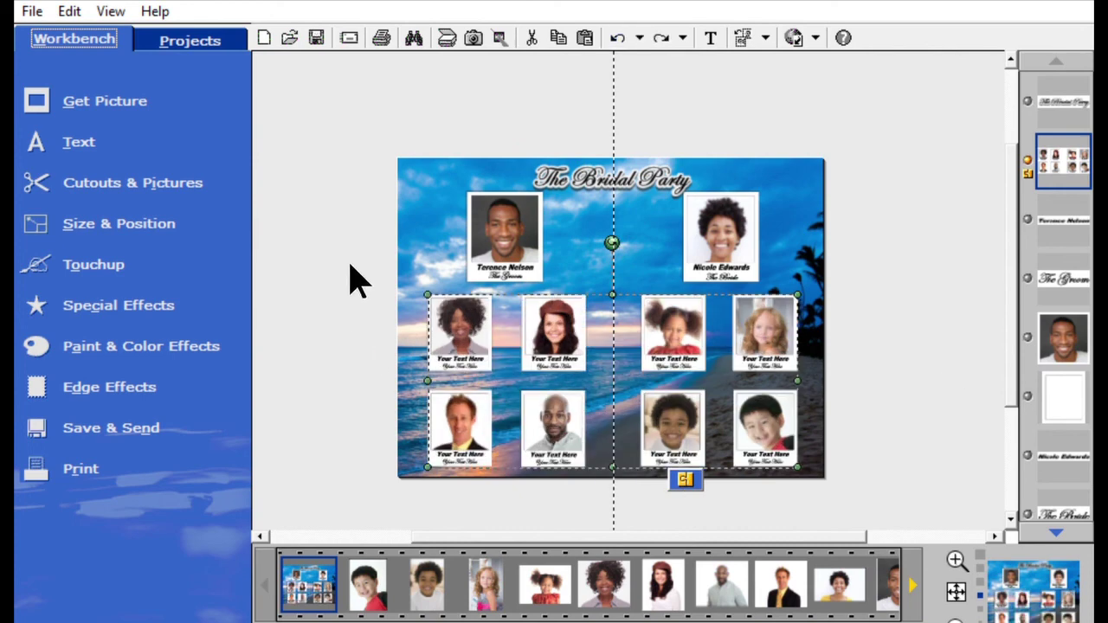
left_click(317, 34)
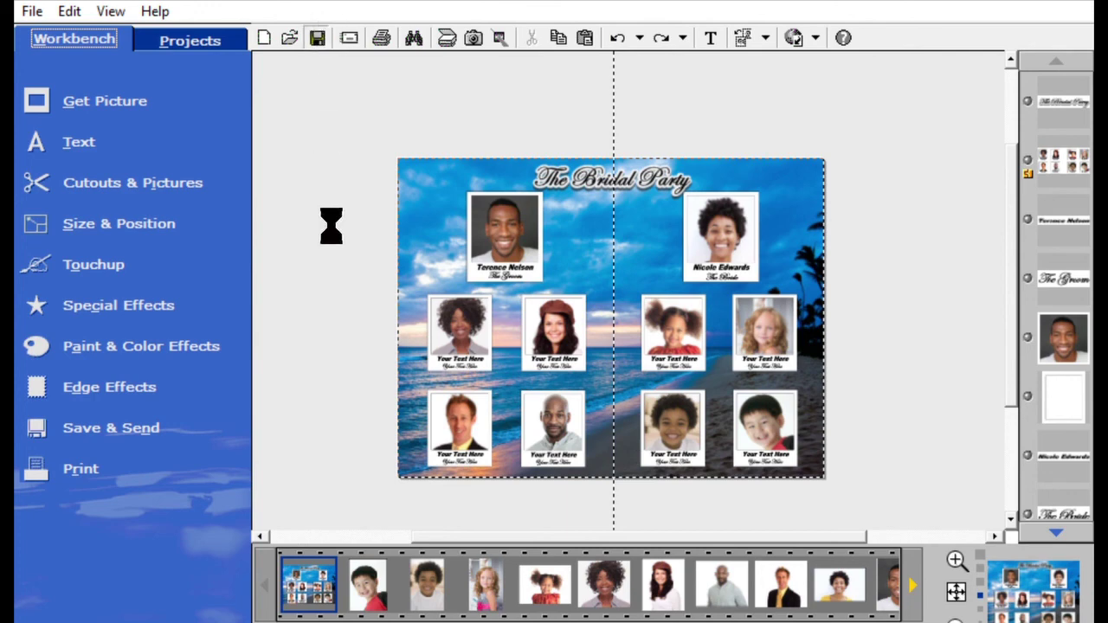